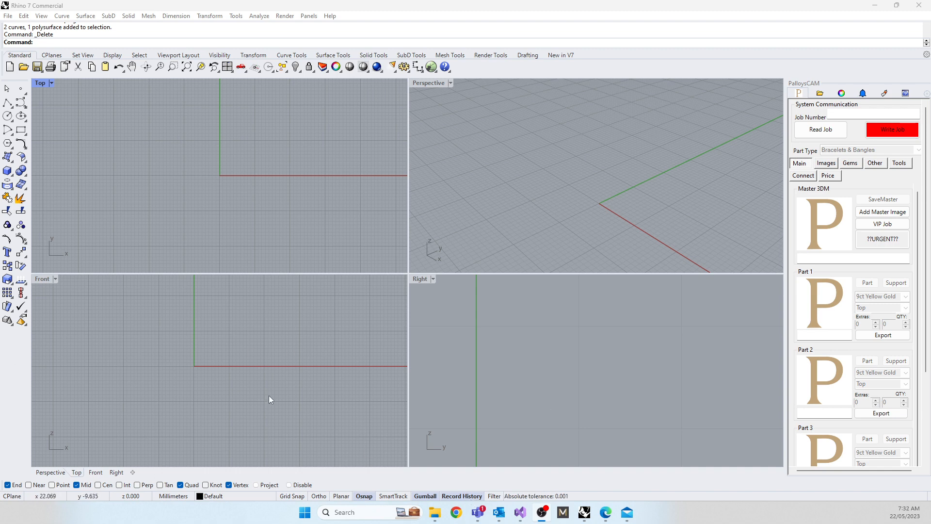
Step: Draw a circle 16.8 mm in diameter centred on the origin in the Front view
right_drag(262, 387, 281, 406)
right_drag(485, 401, 602, 401)
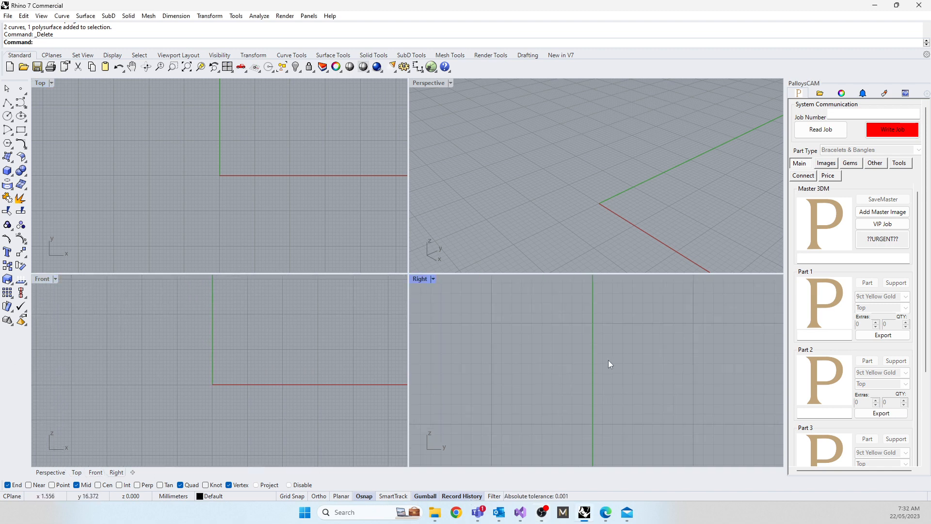
right_drag(610, 364, 563, 389)
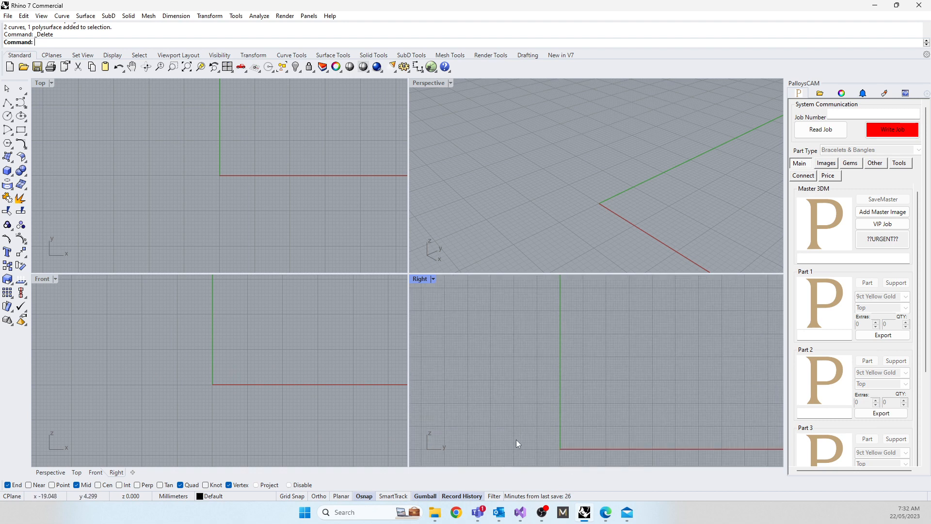
right_drag(516, 439, 534, 376)
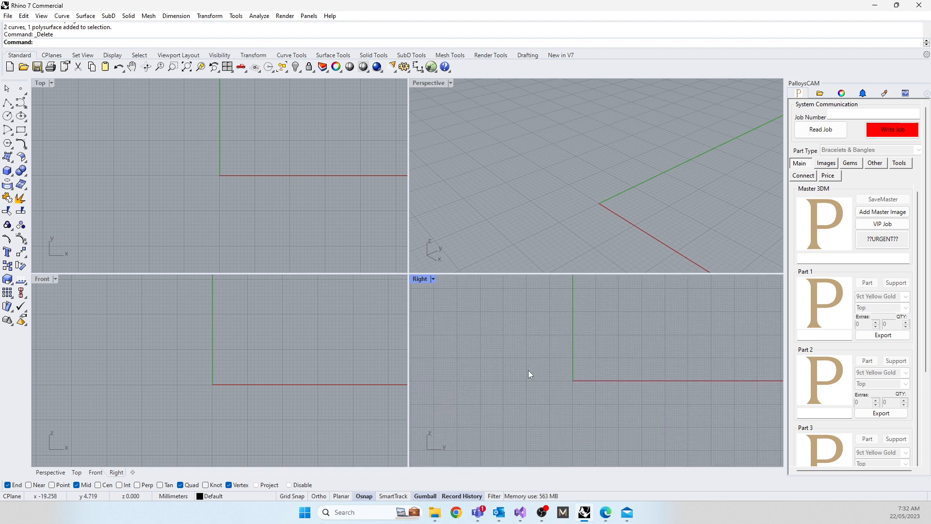
click(228, 381)
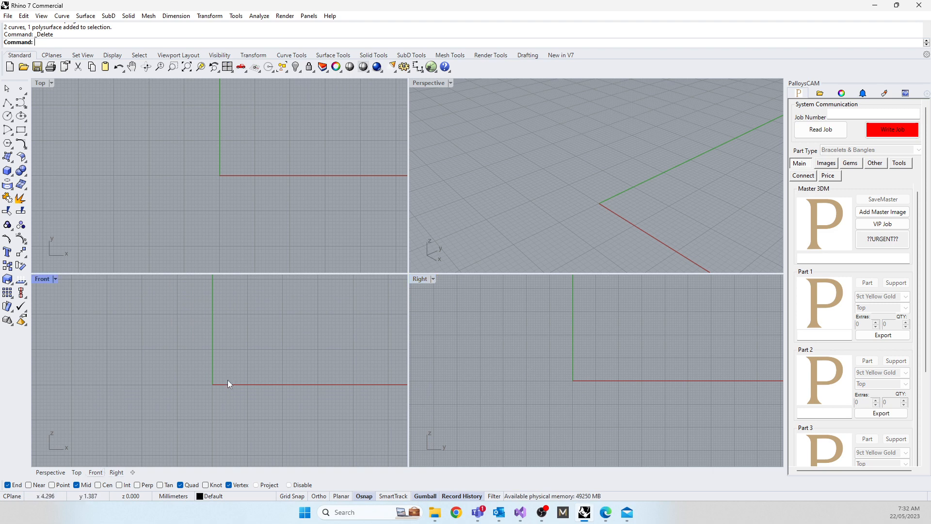
text(Circle)
key(Return)
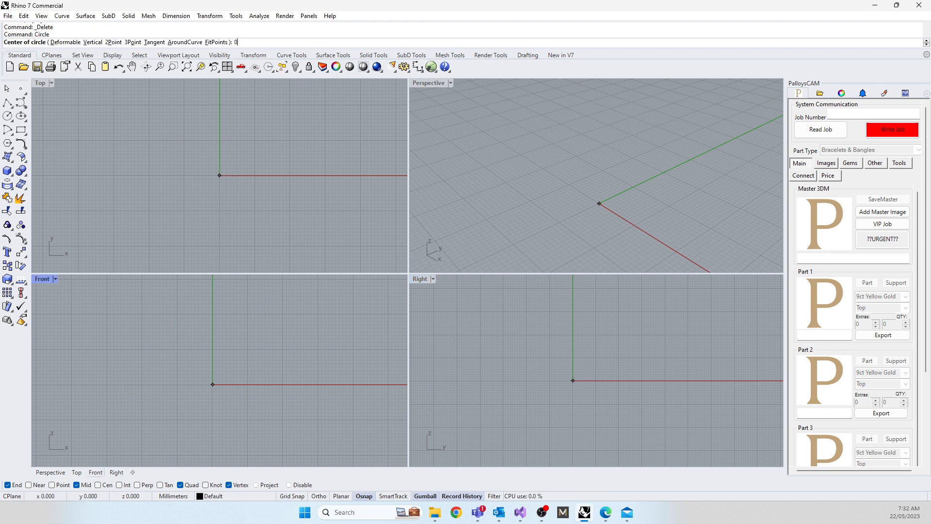
click(212, 384)
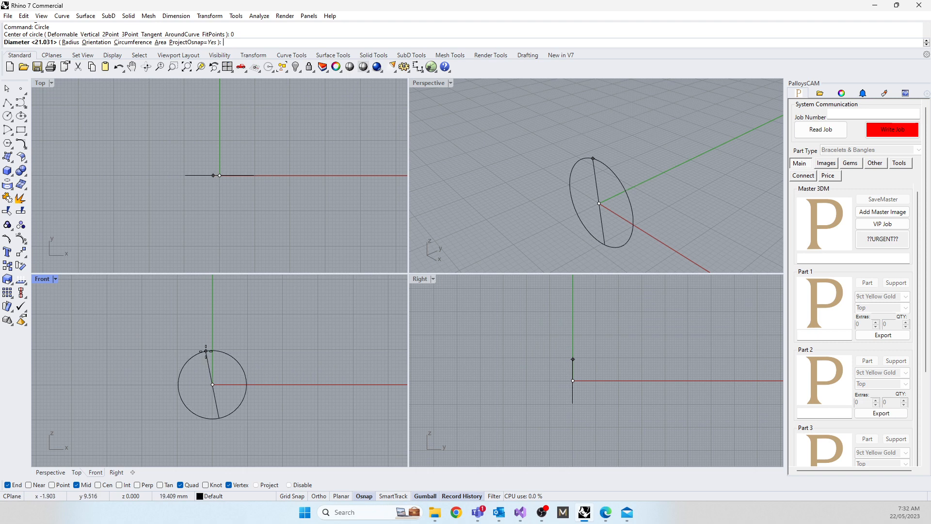
text(16)
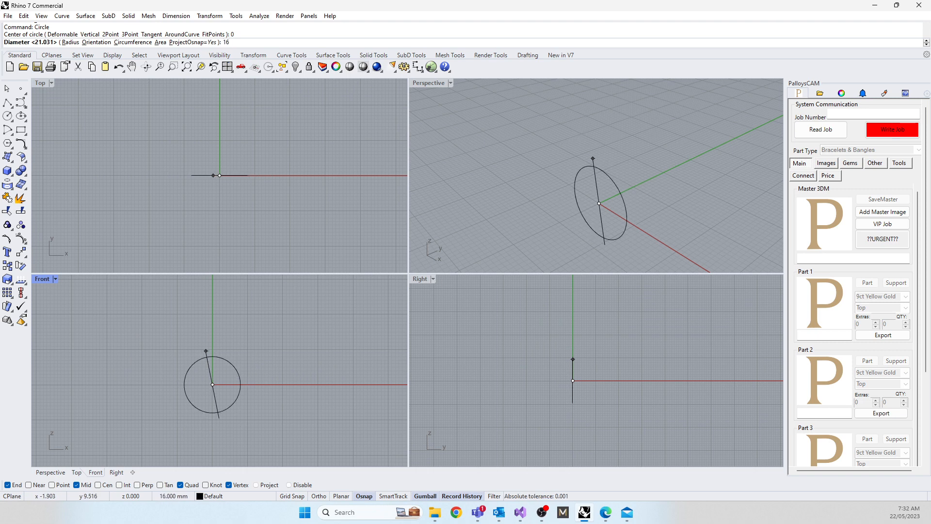
text(.8)
key(Return)
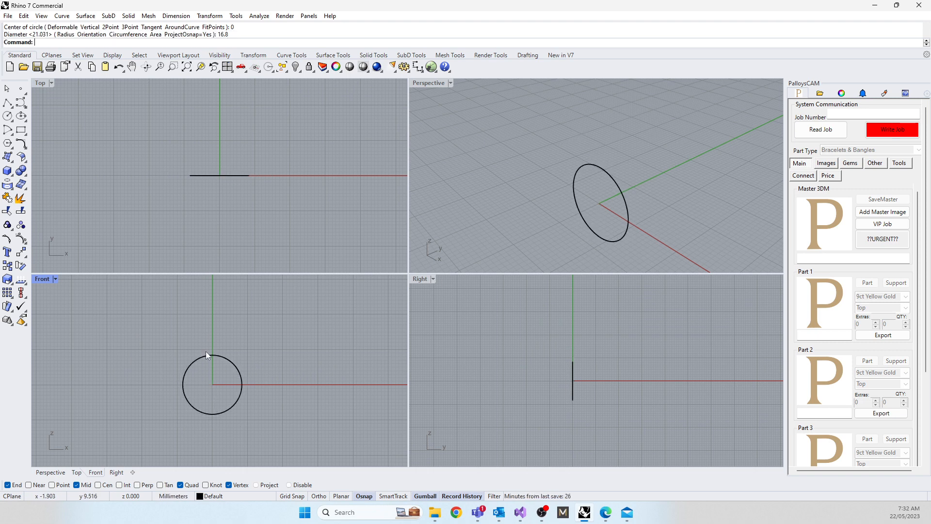
Step: Switch to Chrome and view the Diamondport grain set yellow gold eternity ring page as a design reference
click(455, 513)
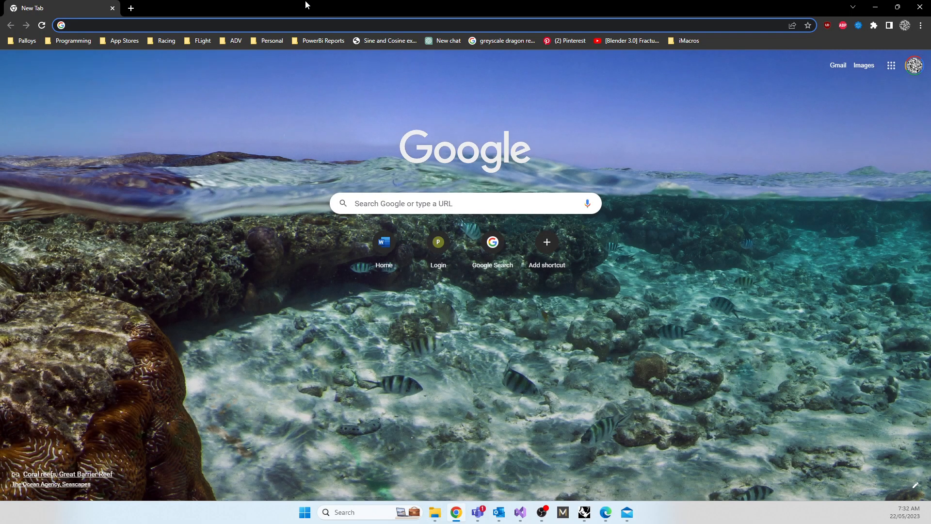
click(455, 513)
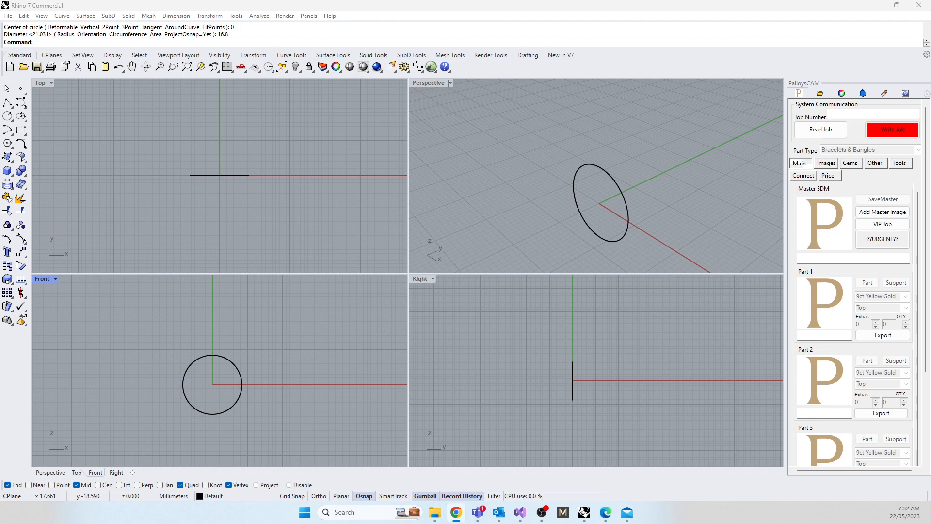
drag(0, 86, 333, 76)
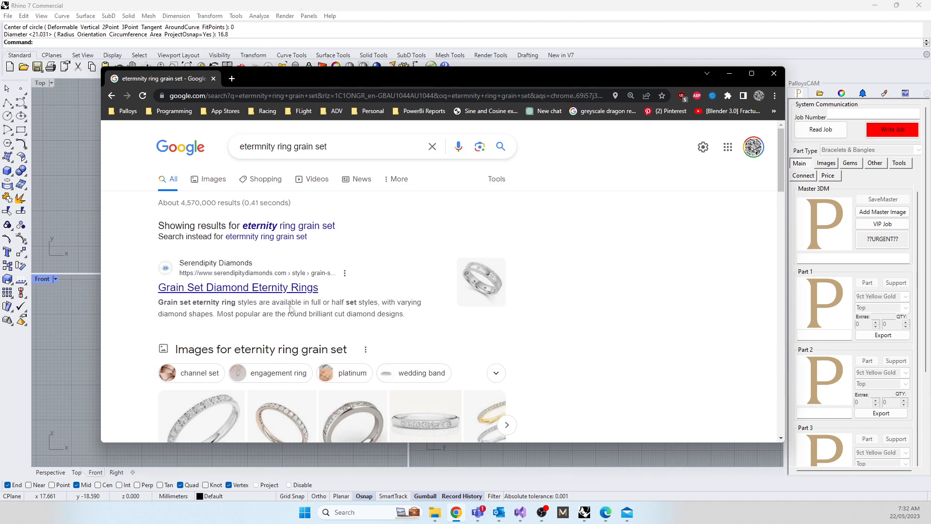
scroll(283, 310, down, 3)
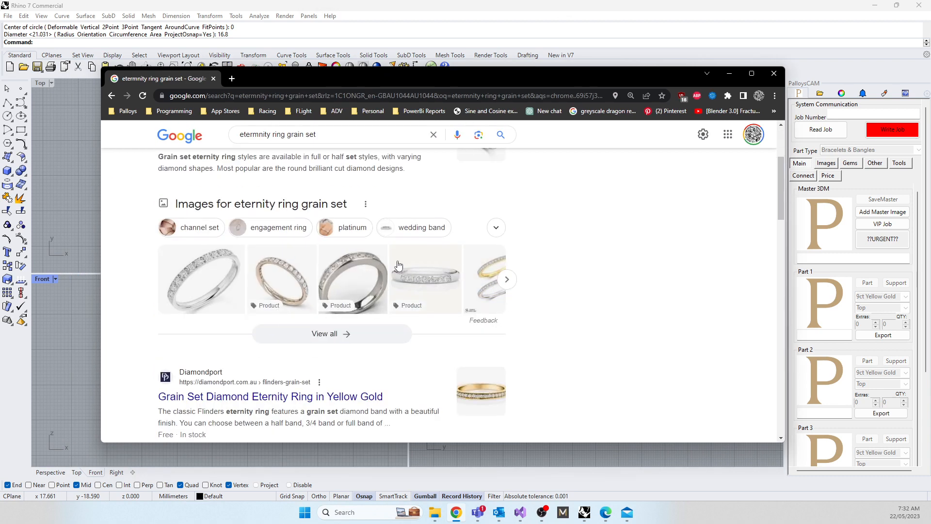
click(484, 401)
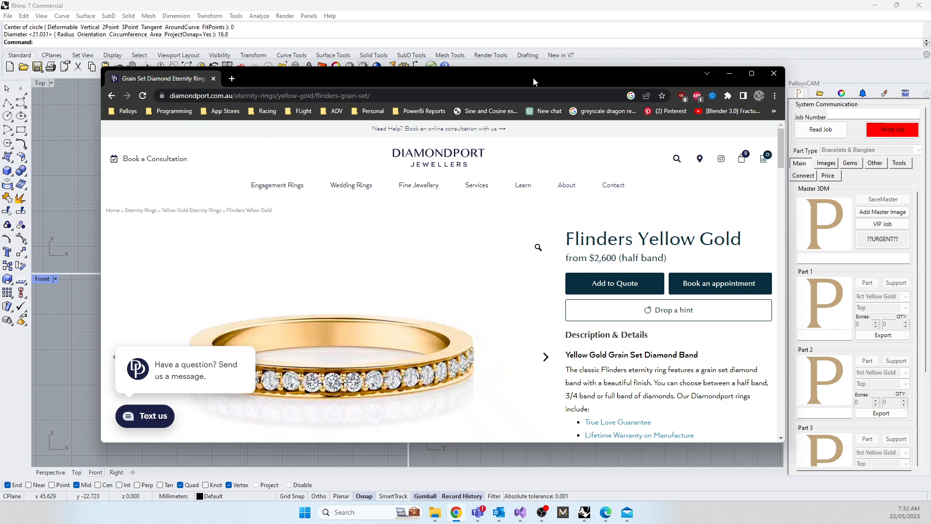
drag(533, 78, 0, 42)
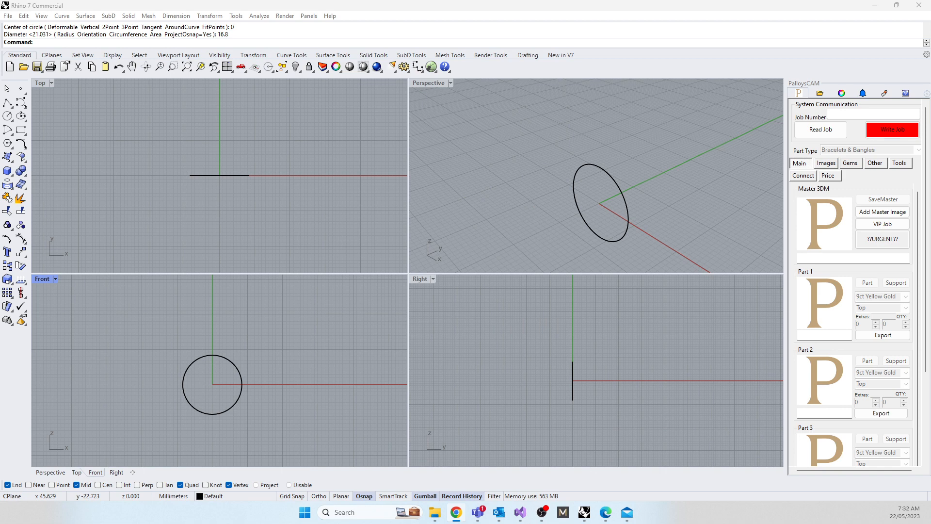
Step: Try out a concentric outer circle about 20 mm in diameter around the first circle and delete it
click(206, 357)
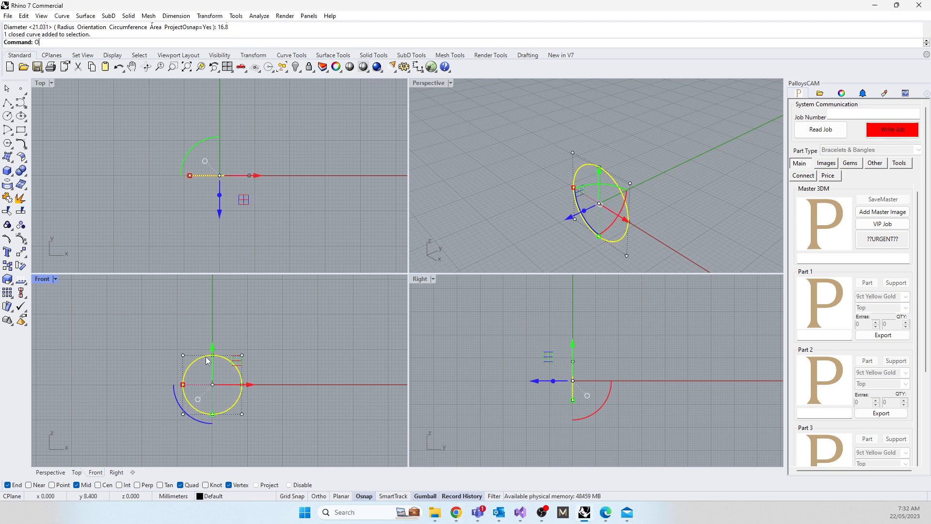
key(BackSpace)
click(150, 392)
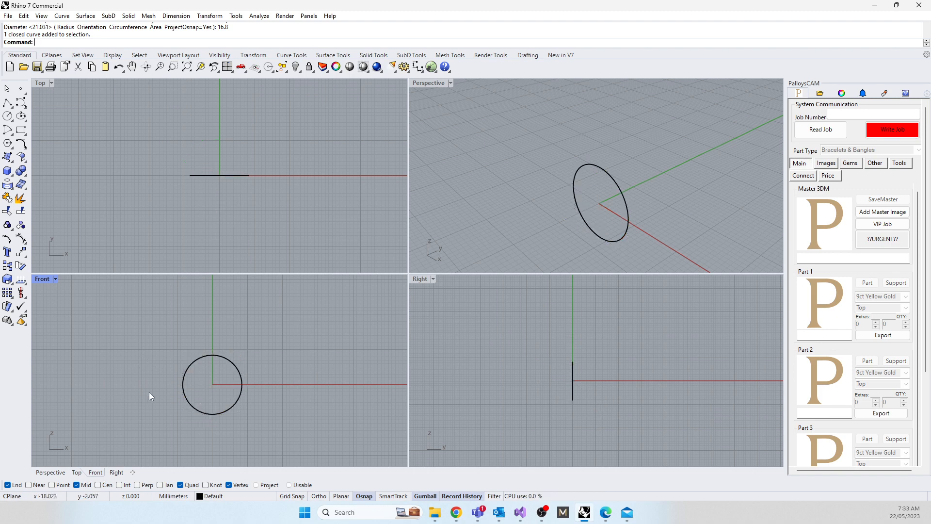
key(Return)
text(0)
key(Return)
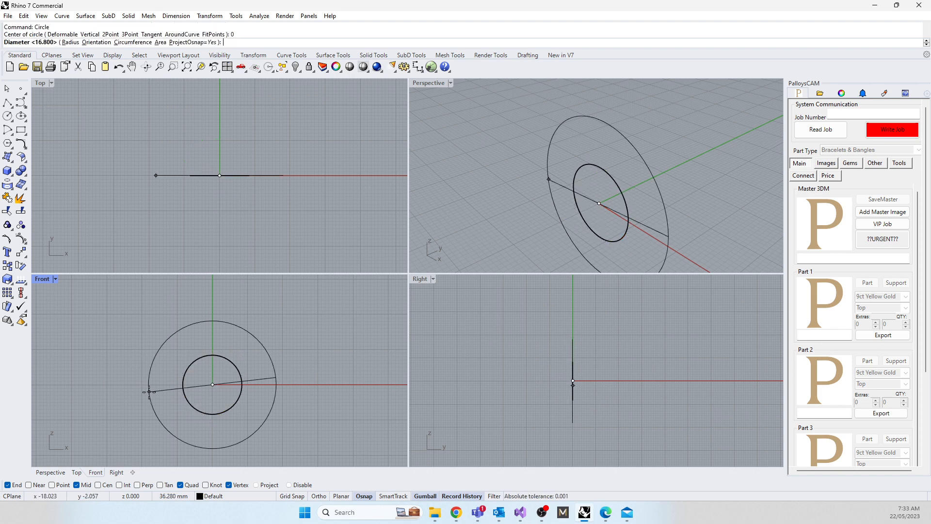
scroll(193, 405, up, 7)
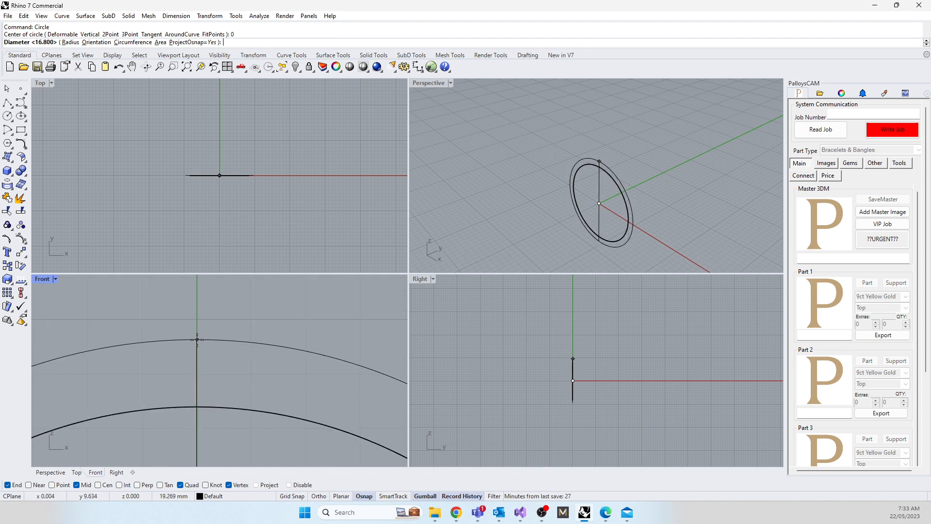
key(F8)
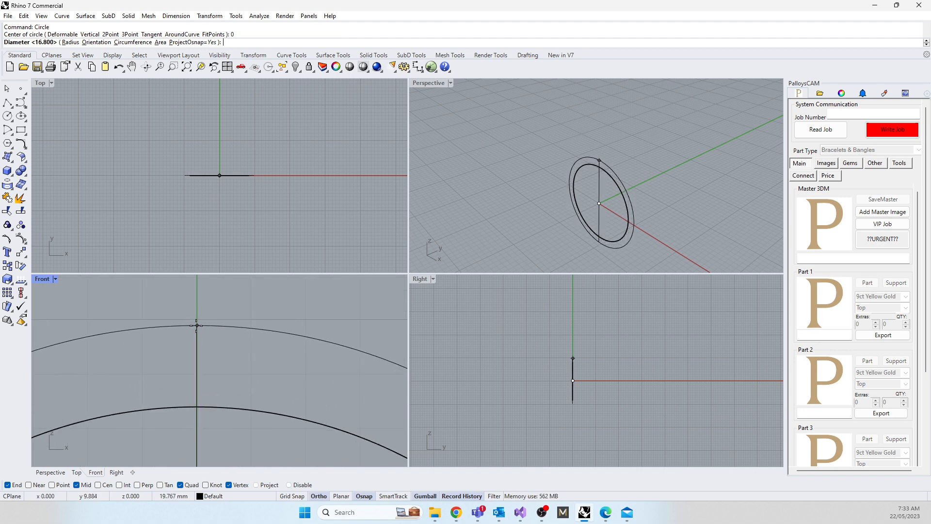
click(195, 321)
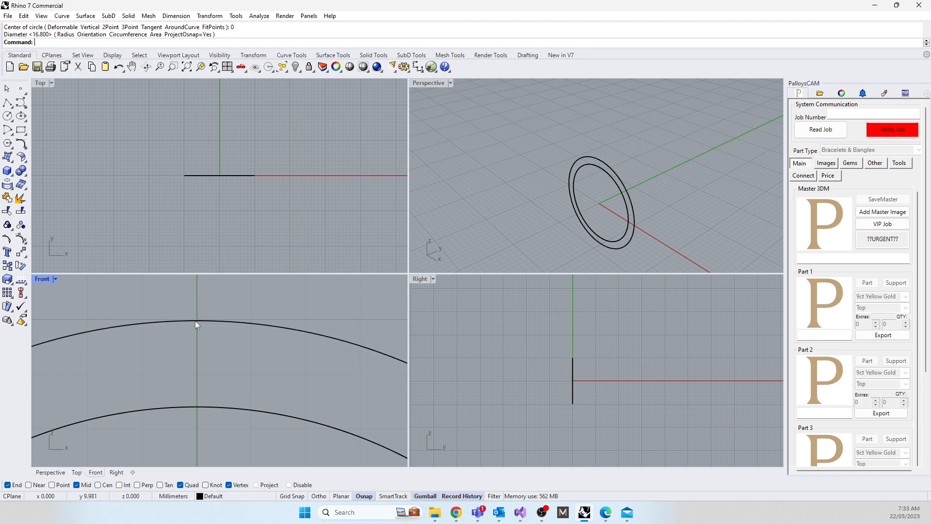
scroll(214, 335, down, 3)
click(210, 331)
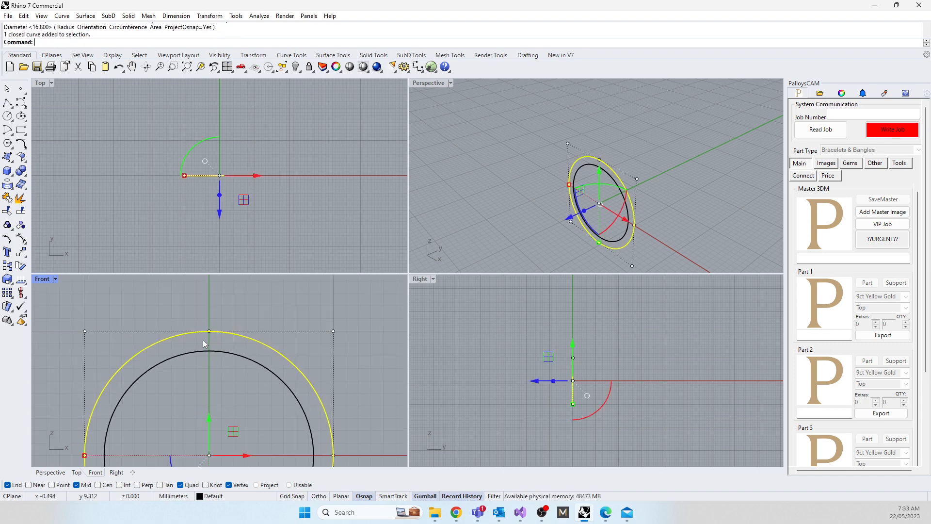
key(Delete)
Step: Offset the 16.8 mm circle outwards by 1.7 mm to form the ring's outer outline
click(209, 350)
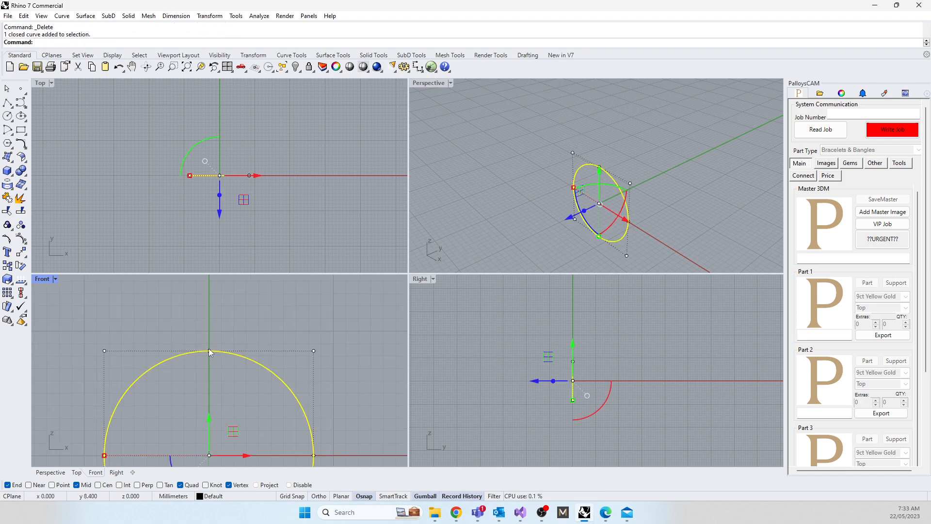
text(Offset)
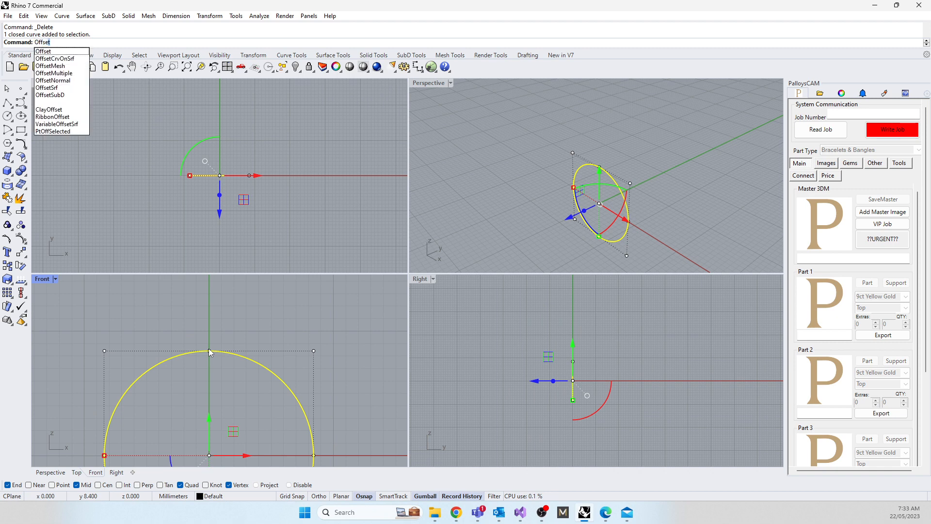
click(43, 51)
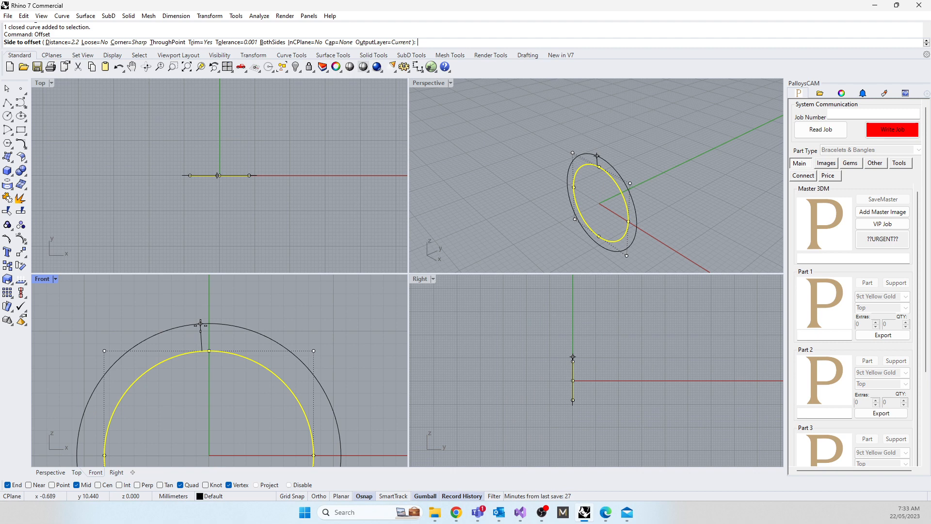
text(1.7)
key(Return)
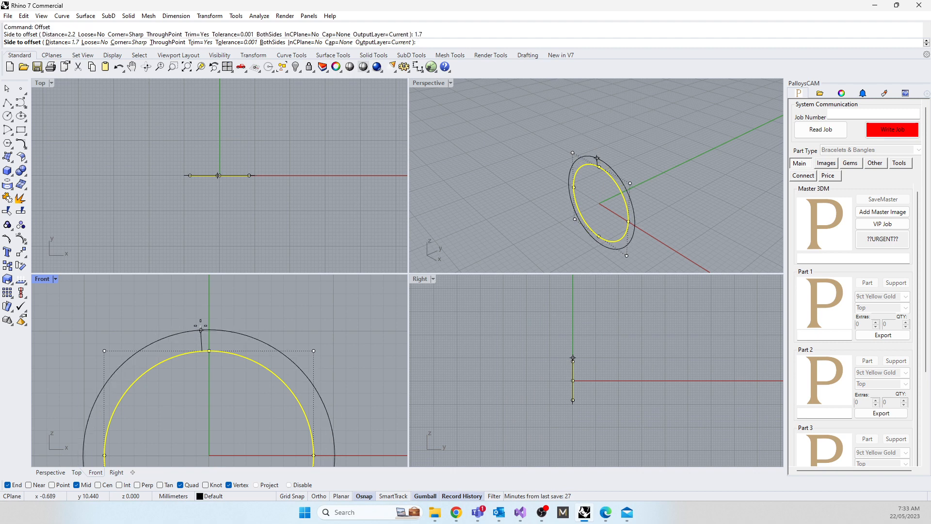
key(Return)
key(Return)
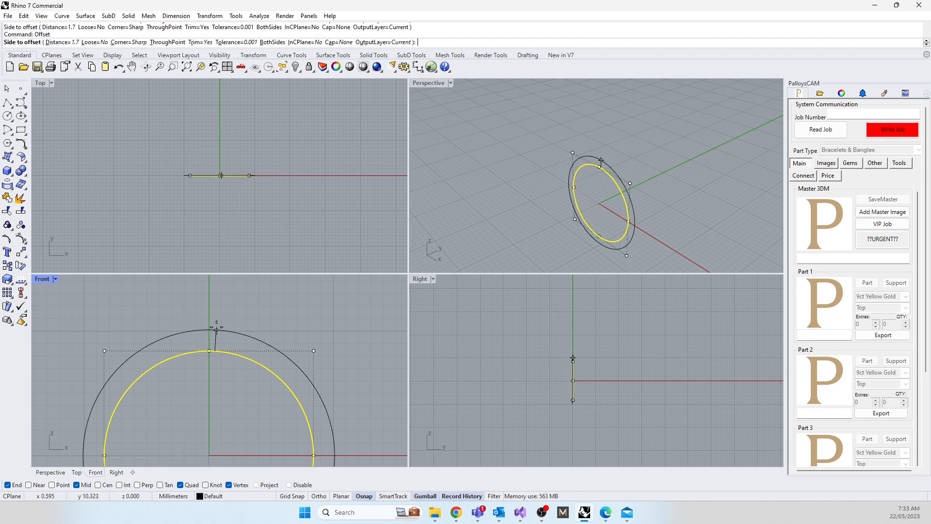
click(216, 328)
key(Escape)
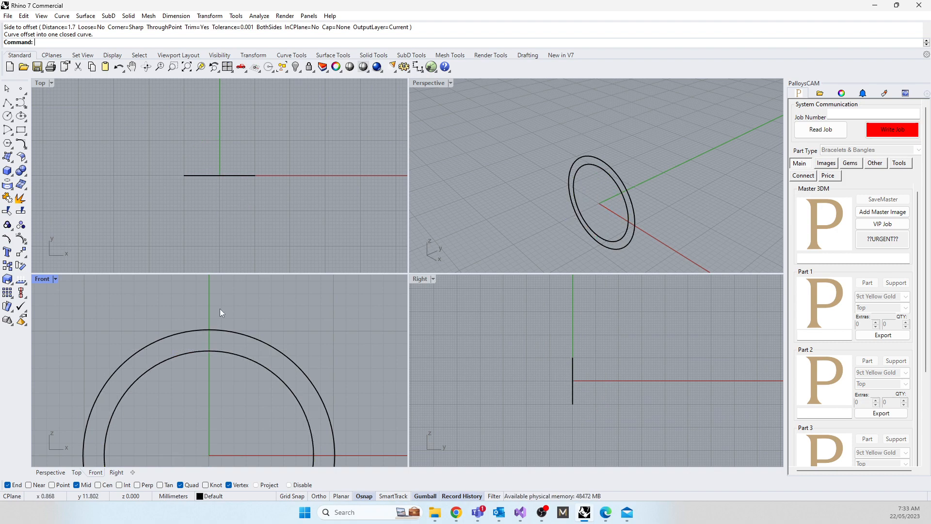
Step: Rebuild both ring circles with a point count of 8 and degree 3, deleting the input curves
drag(220, 308, 176, 396)
text(Rebuild)
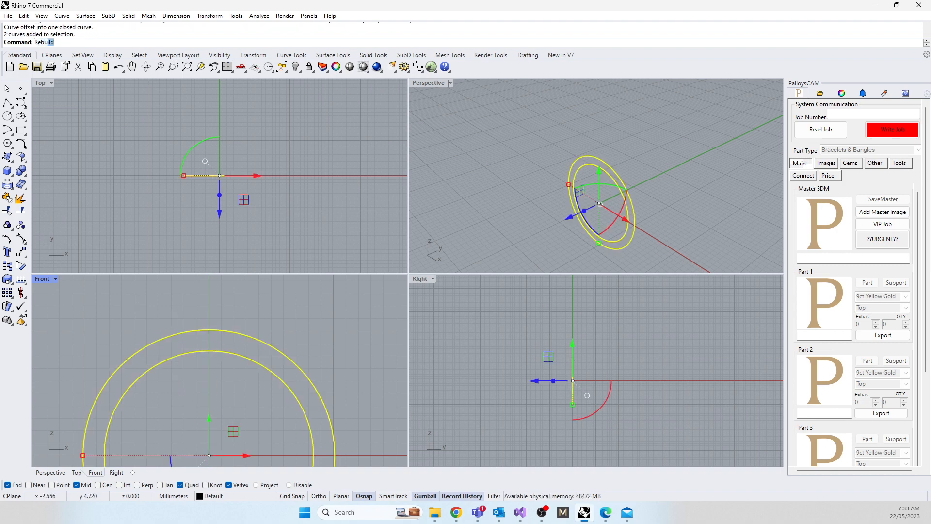
key(Return)
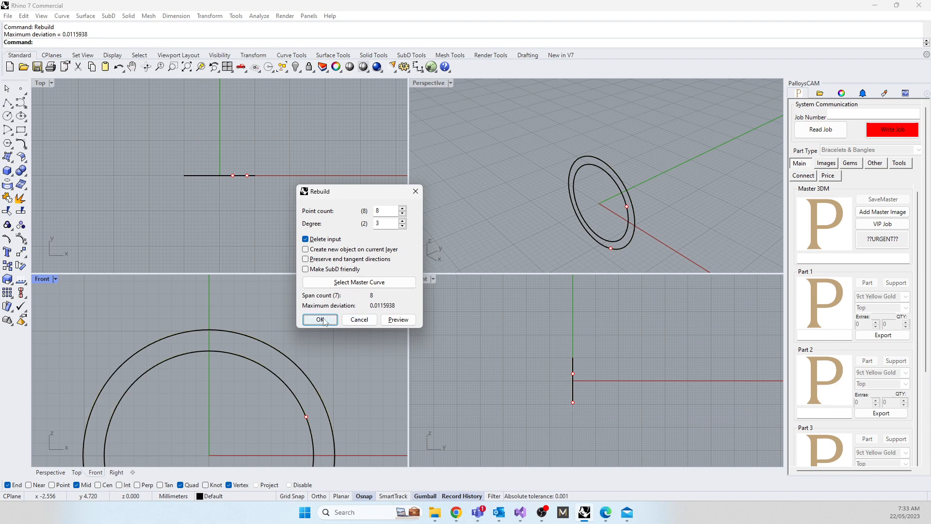
click(320, 319)
click(484, 276)
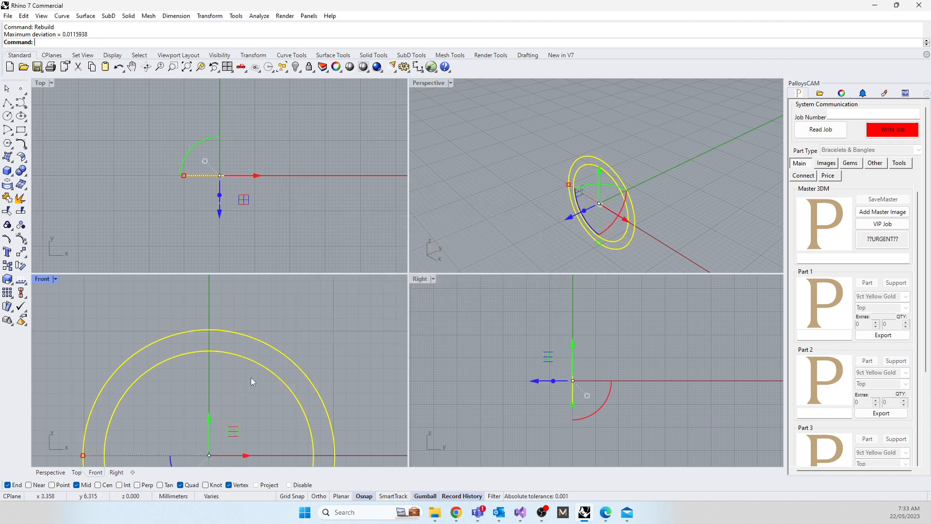
click(252, 378)
Step: Import gem.stl from the Desktop folder into the ring model
scroll(221, 366, down, 5)
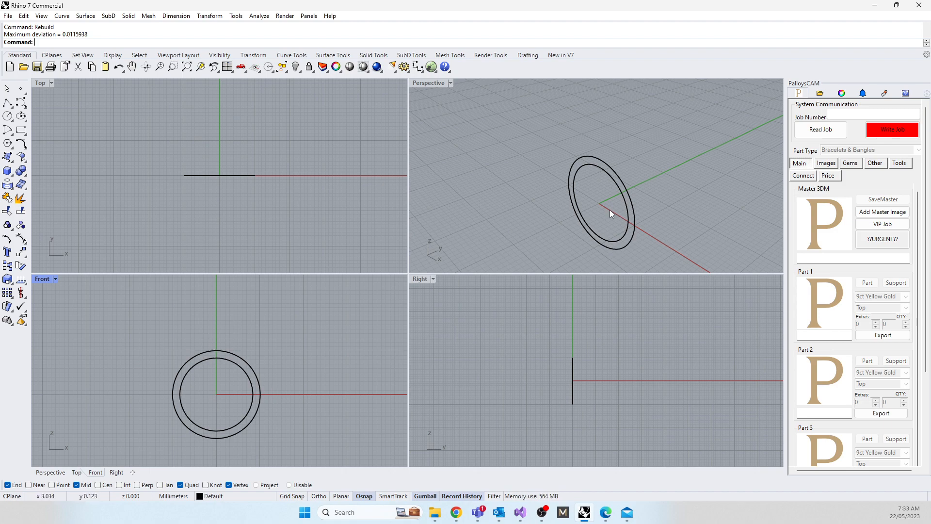
right_drag(609, 210, 640, 201)
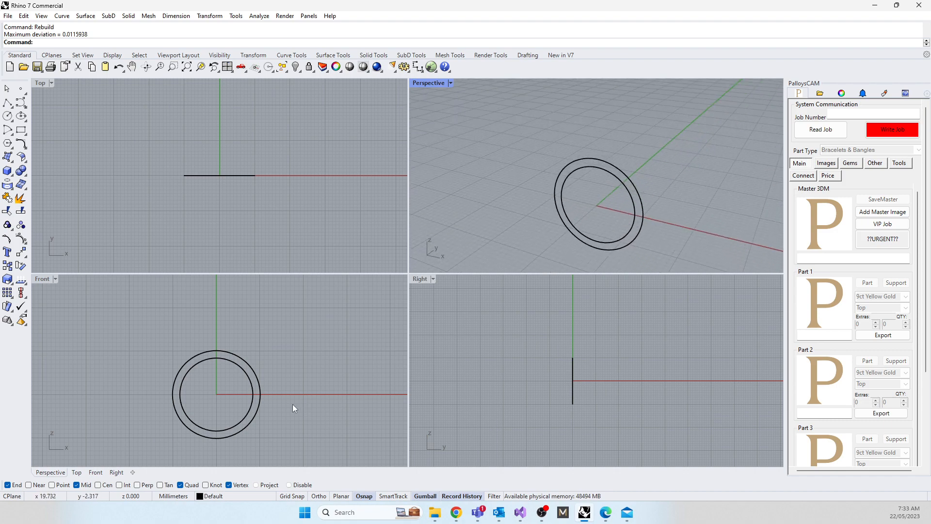
scroll(219, 439, up, 6)
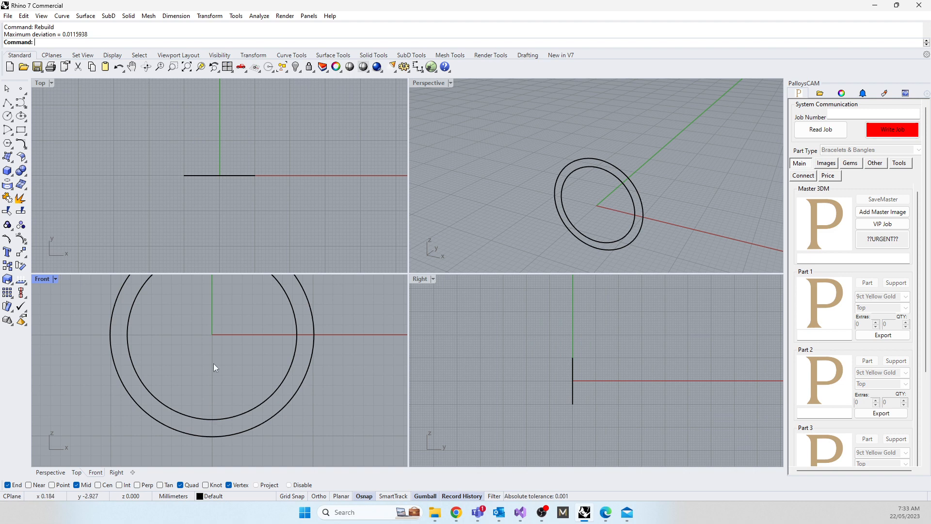
right_drag(217, 355, 217, 406)
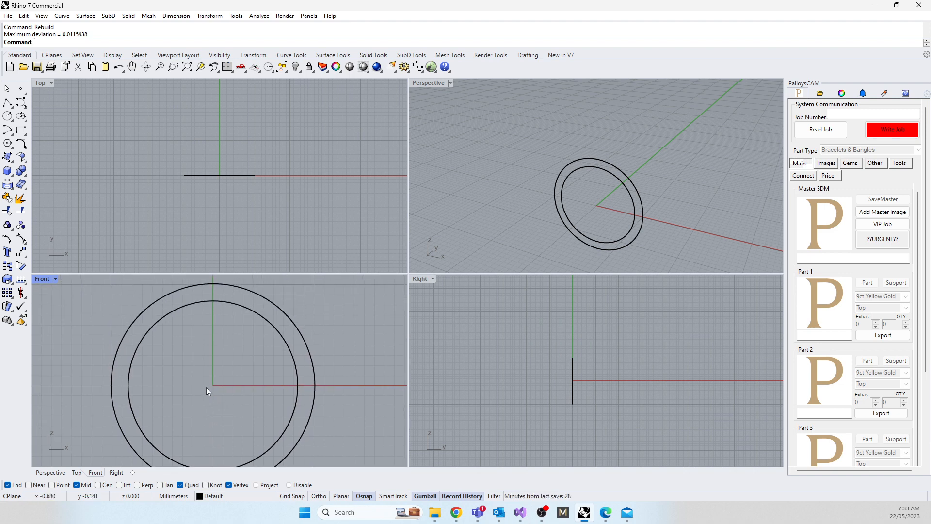
text(Import)
key(Return)
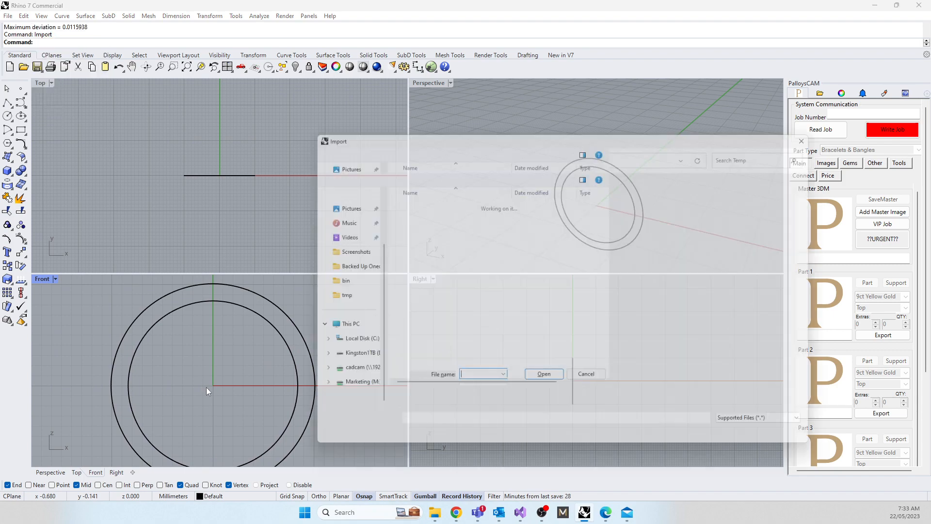
click(329, 218)
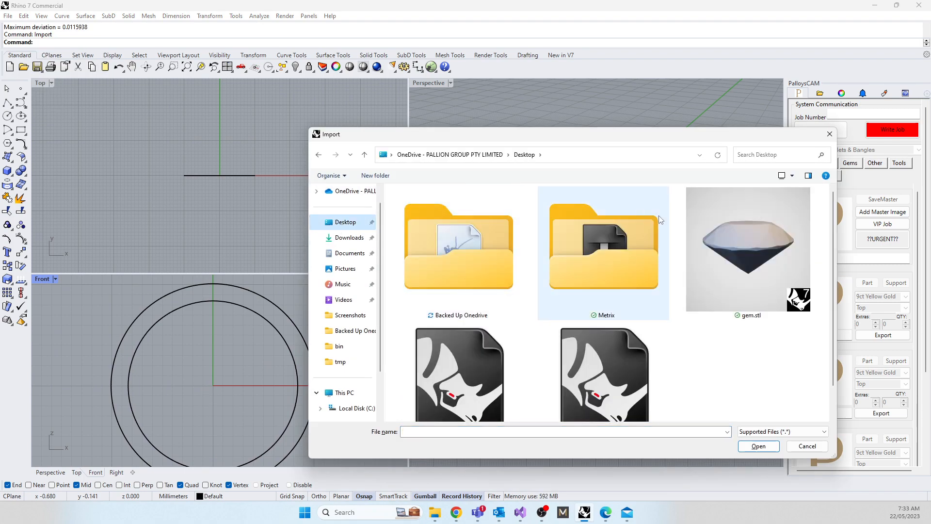
double_click(739, 237)
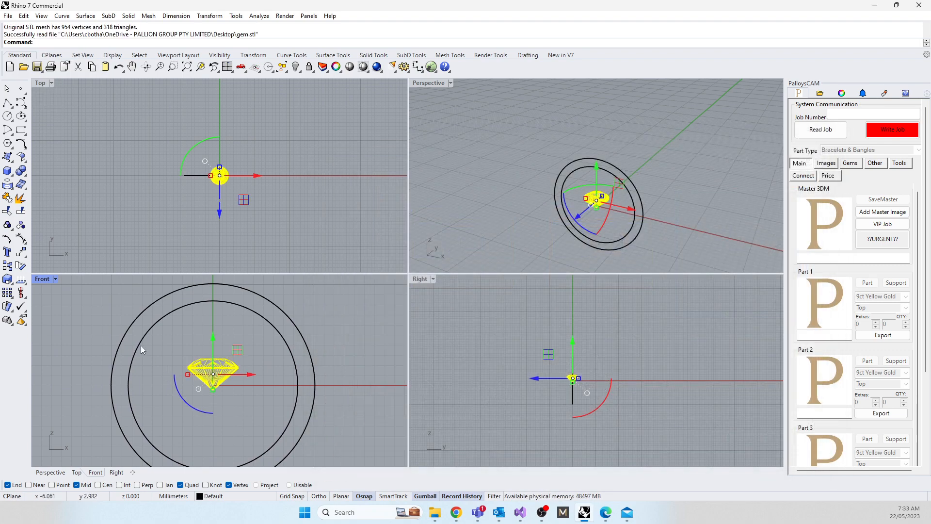
Step: Move the imported gem straight up to the top of the ring, with its culet near the inner circle
right_drag(140, 345, 179, 397)
drag(228, 395, 231, 303)
scroll(210, 173, up, 5)
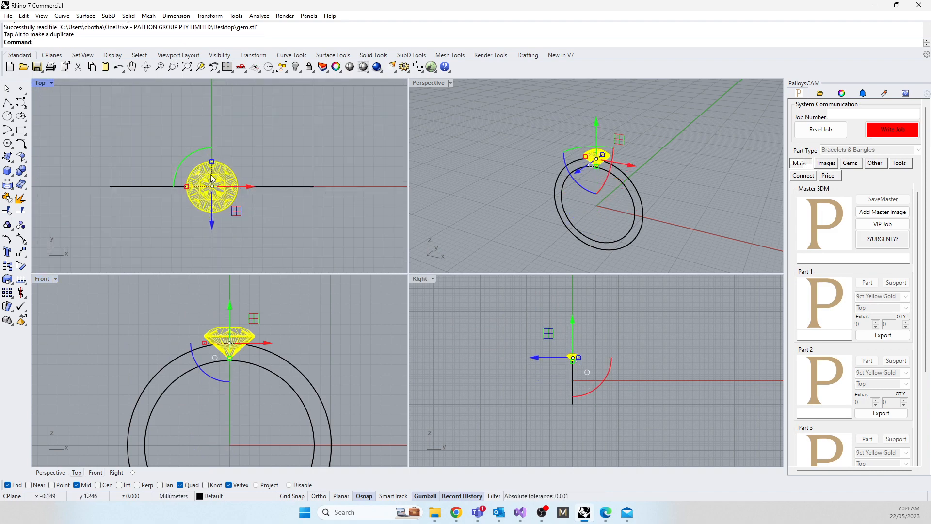
Step: Hide both ring circles so that only the gem is displayed
click(196, 423)
drag(162, 421, 112, 398)
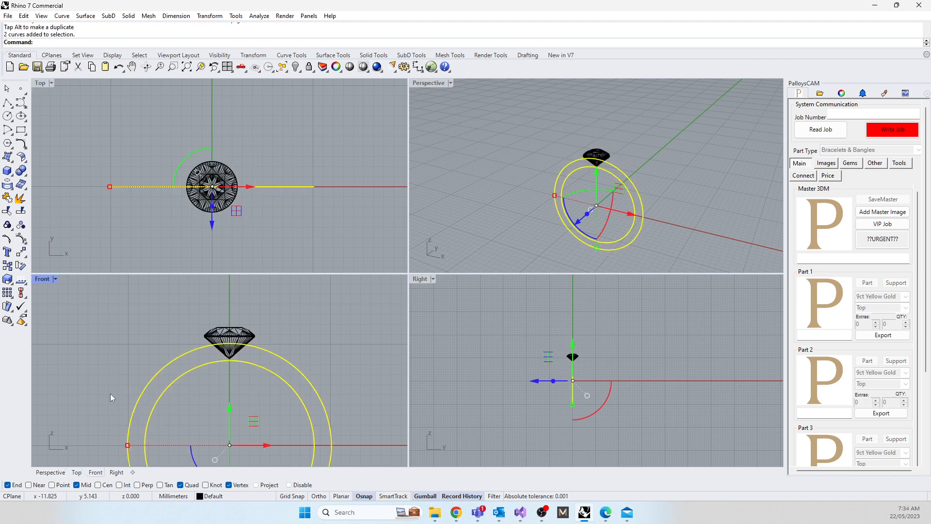
text(hide)
key(Return)
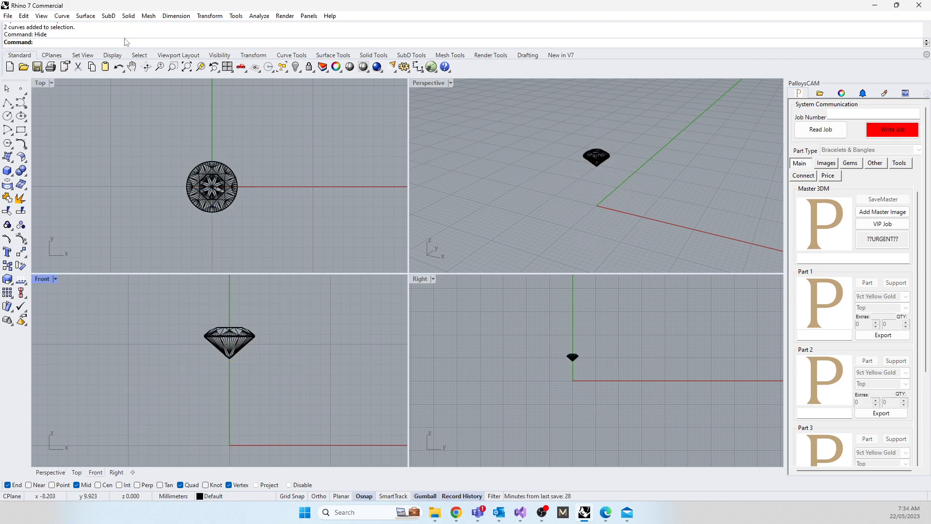
Step: Add a horizontal linear dimension across the gem's full diameter in the Top view, with the dimension line above the gem
click(177, 15)
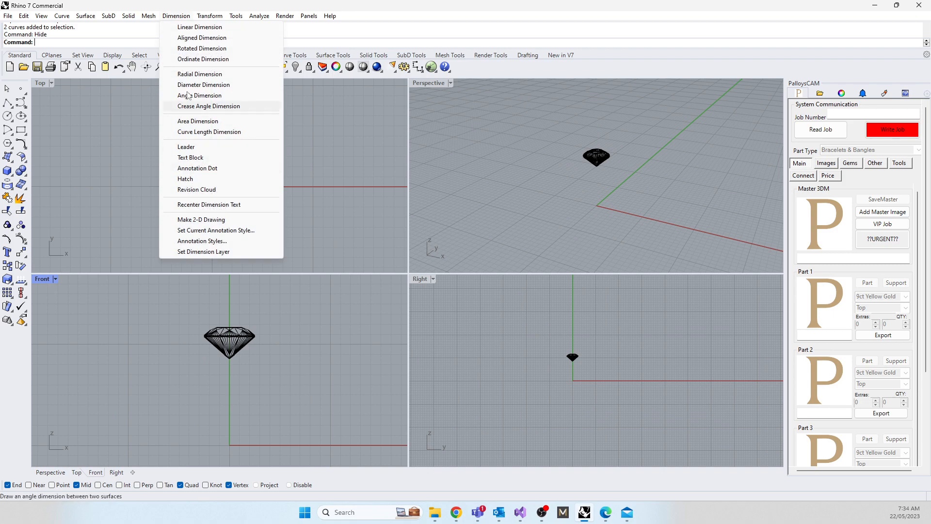
click(194, 27)
scroll(112, 156, up, 3)
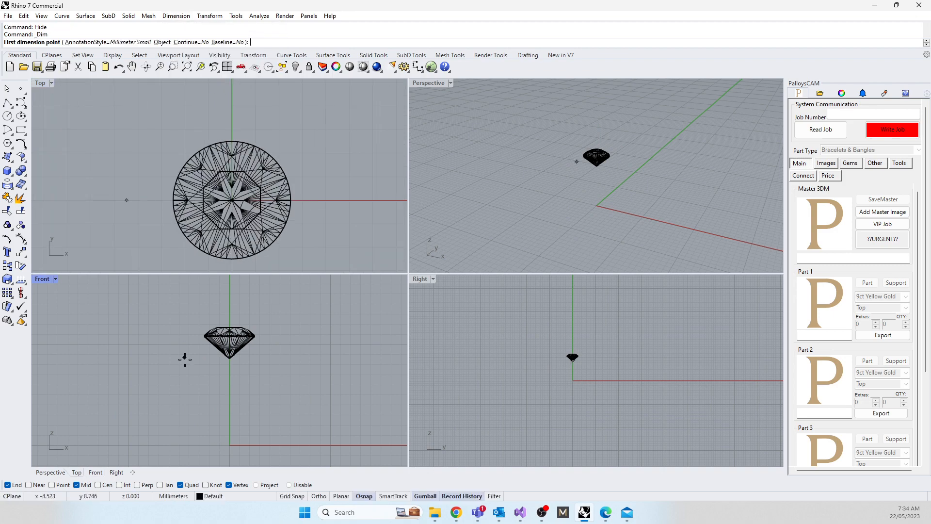
scroll(177, 154, up, 6)
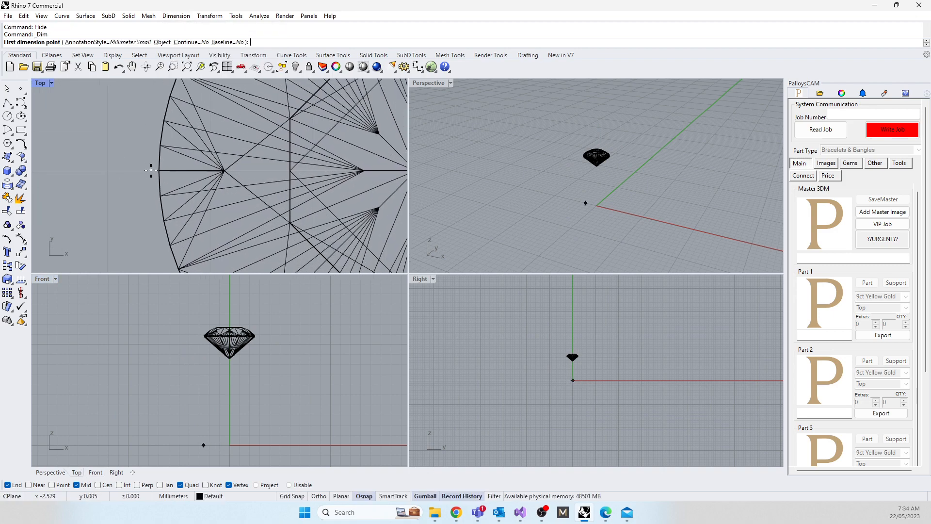
click(161, 171)
scroll(160, 171, down, 6)
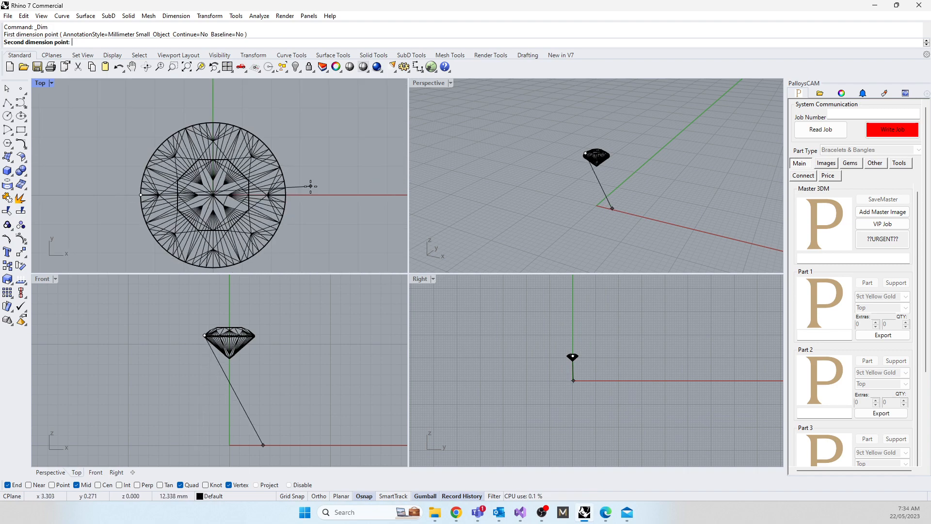
scroll(291, 194, up, 3)
click(262, 224)
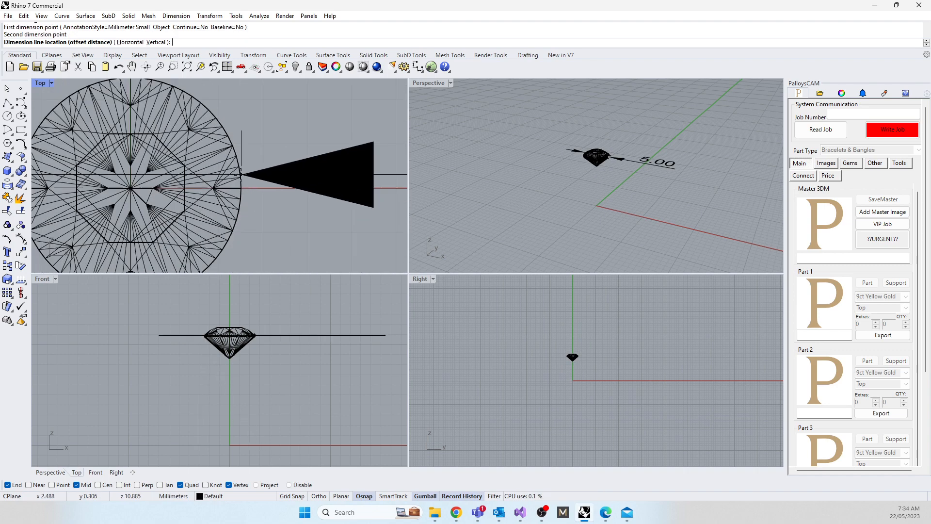
scroll(241, 174, down, 3)
click(257, 138)
right_drag(257, 174, 249, 212)
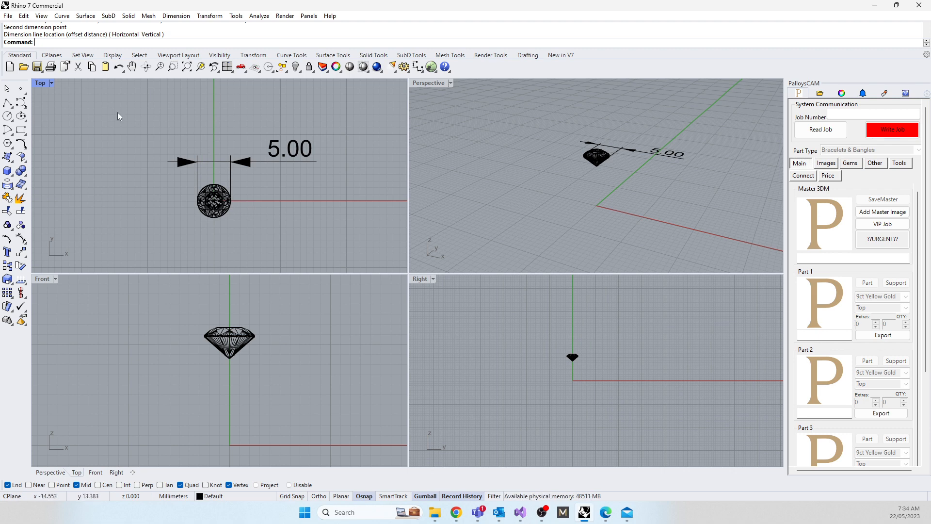
Step: Scale the gem together with its dimension from the culet by a factor of 7.15/5
drag(117, 112, 341, 243)
text(Scale)
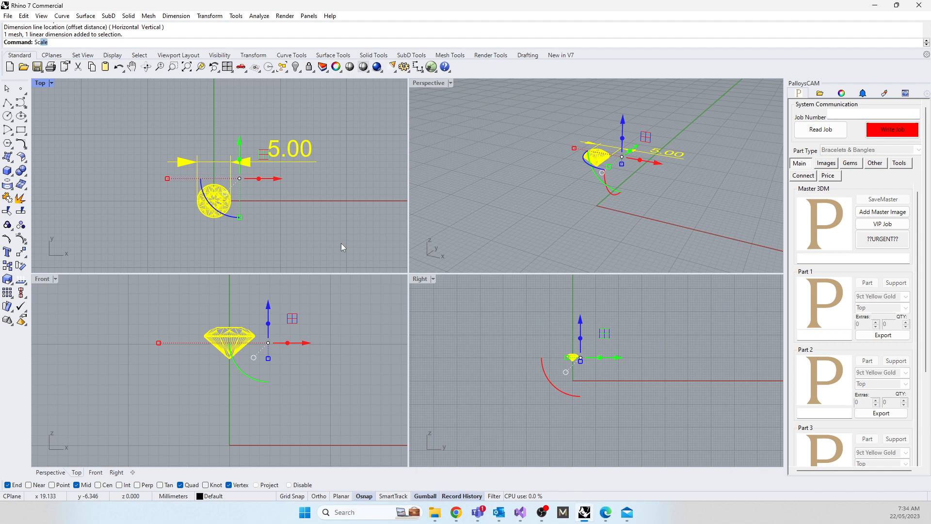
key(Return)
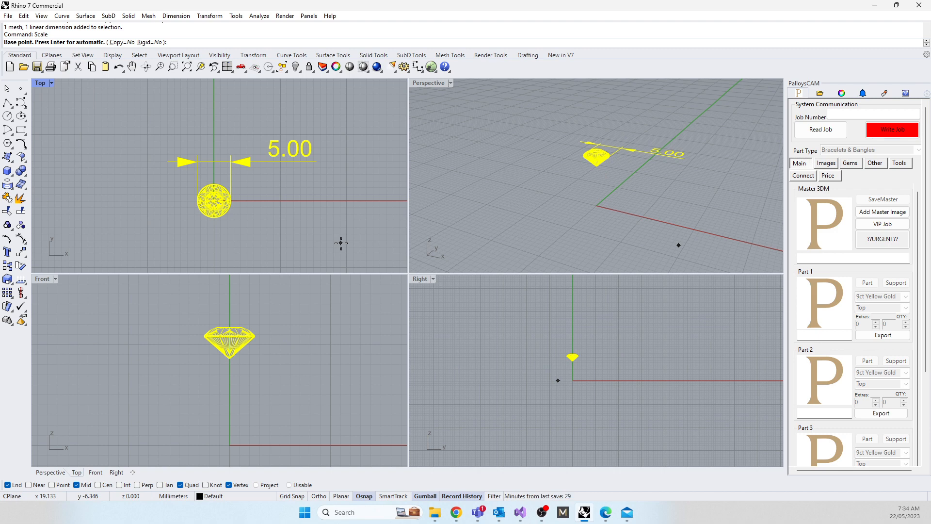
scroll(228, 358, up, 5)
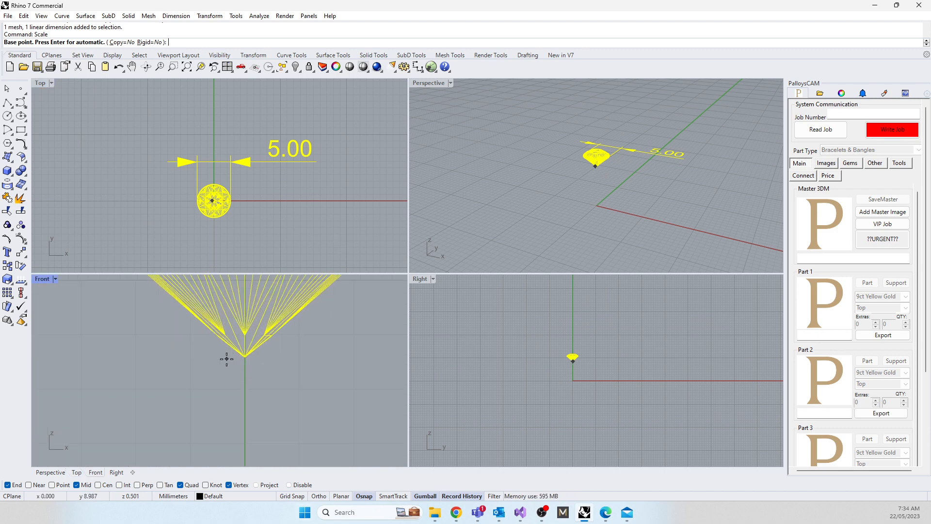
click(245, 358)
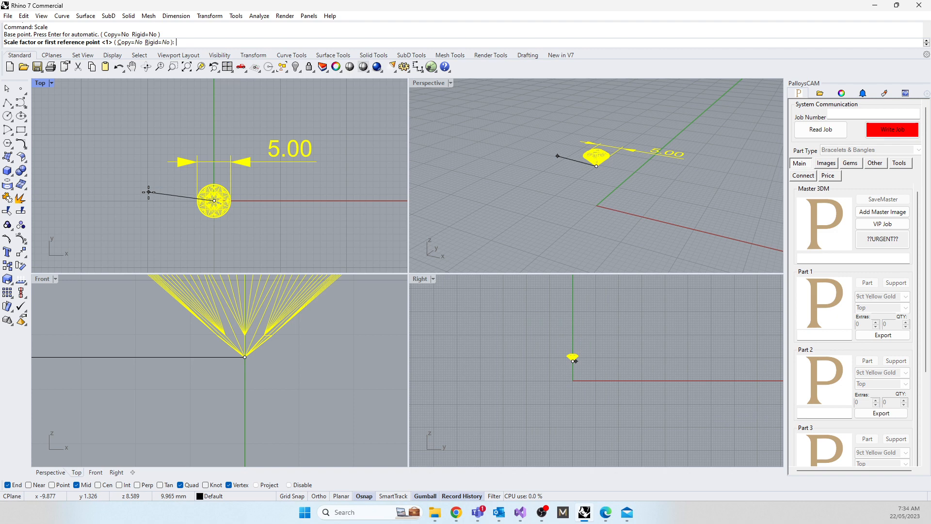
text(15/5)
key(Return)
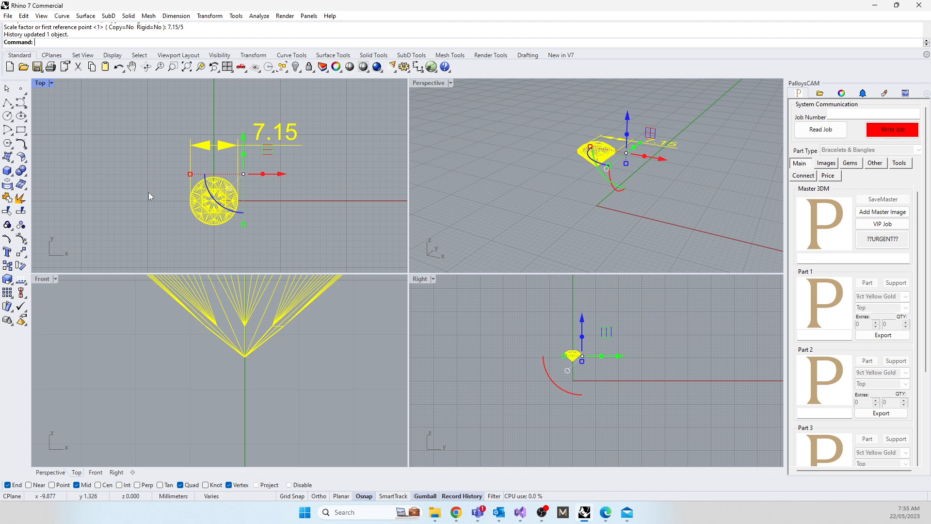
Step: Scale the gem and its dimension from the culet by a factor of 1.4/7.15
text(scale)
key(Return)
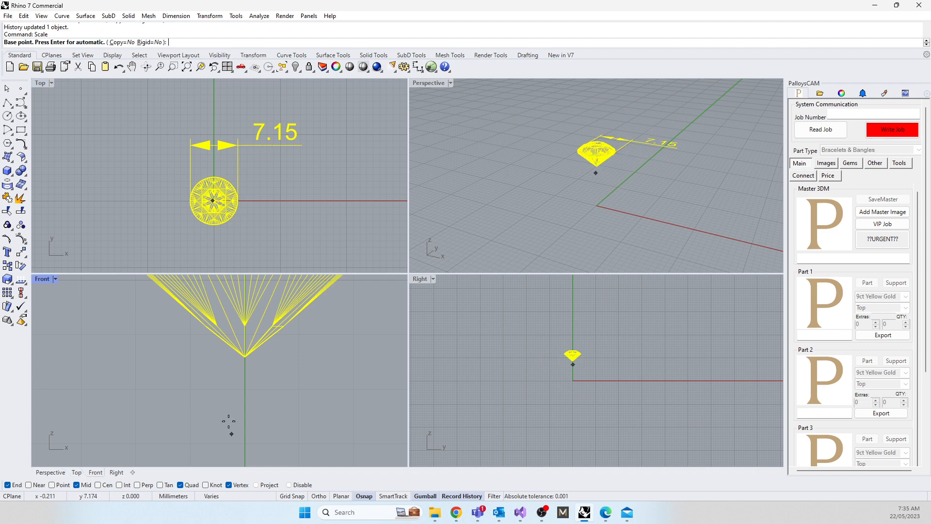
click(244, 357)
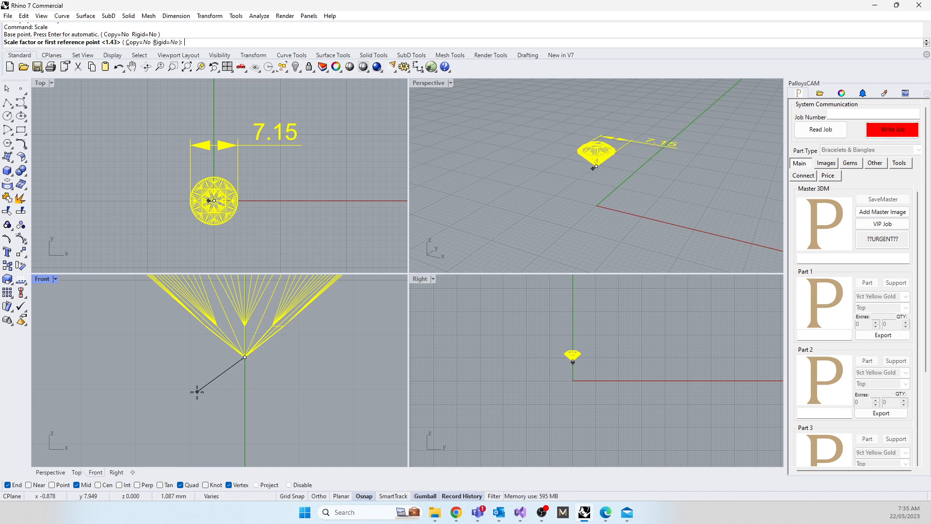
text(1.4/7.)
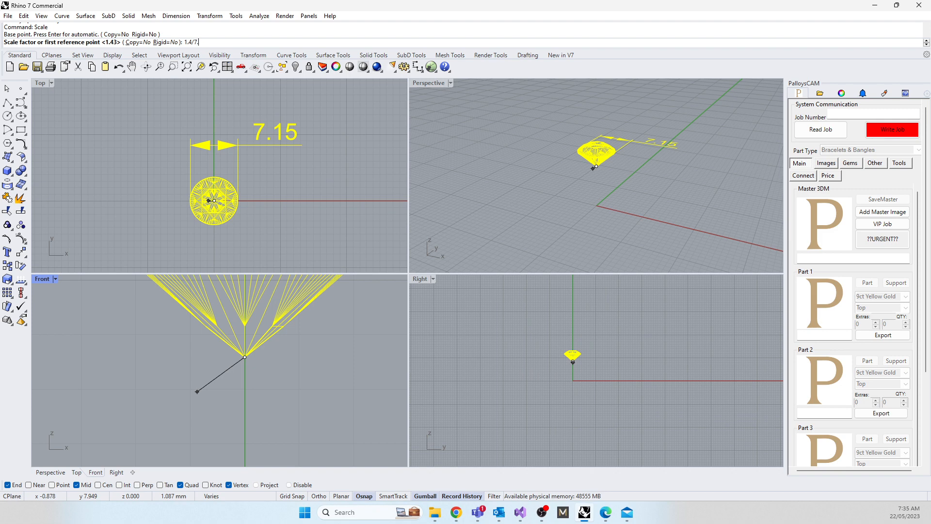
text(15)
key(Return)
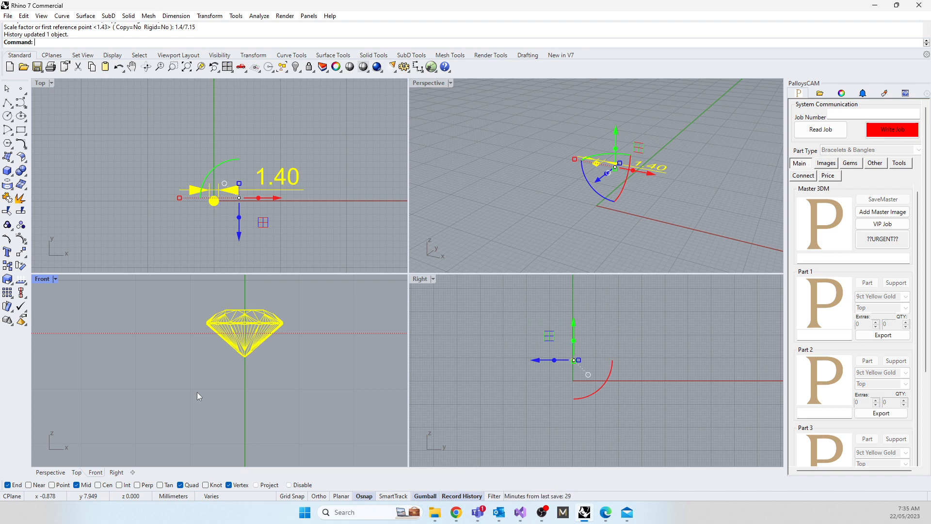
Step: Delete the linear dimension above the gem
click(196, 392)
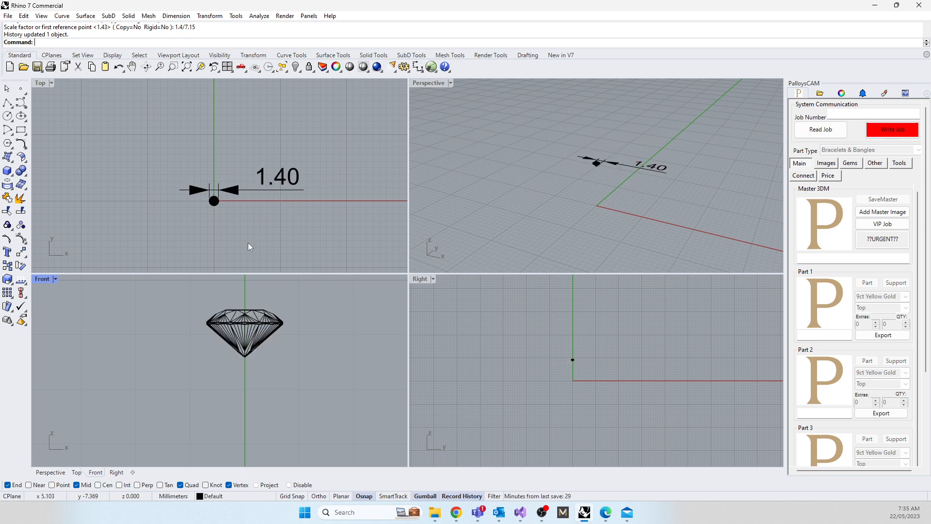
click(264, 183)
key(Delete)
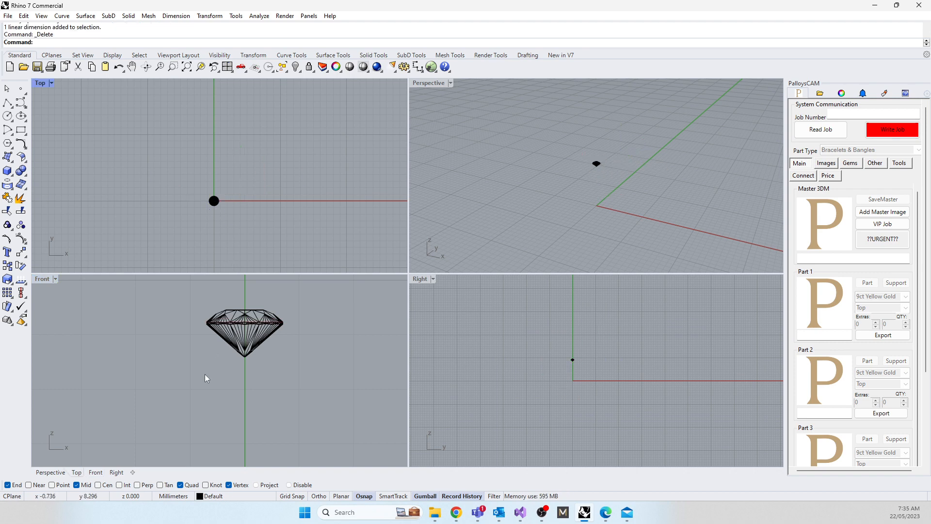
Step: Show the hidden ring circles again around the scaled gem
scroll(227, 398, down, 5)
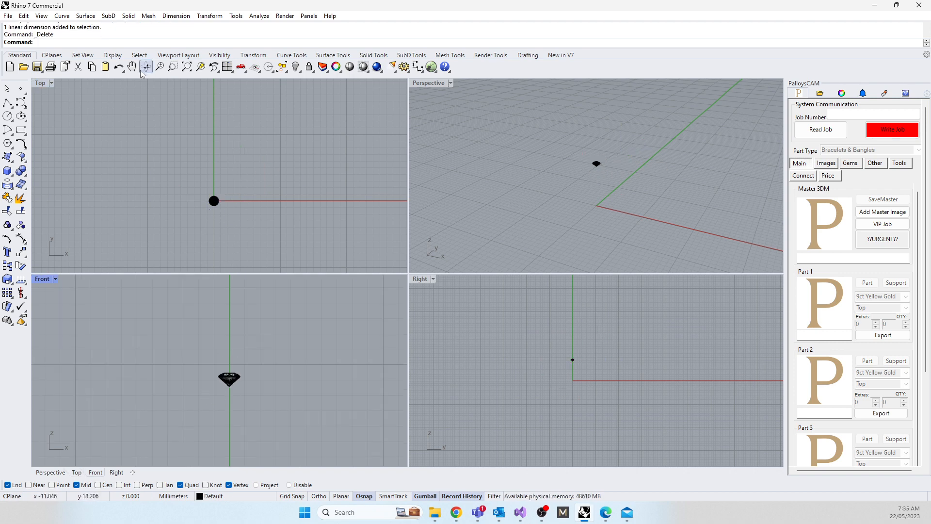
click(152, 232)
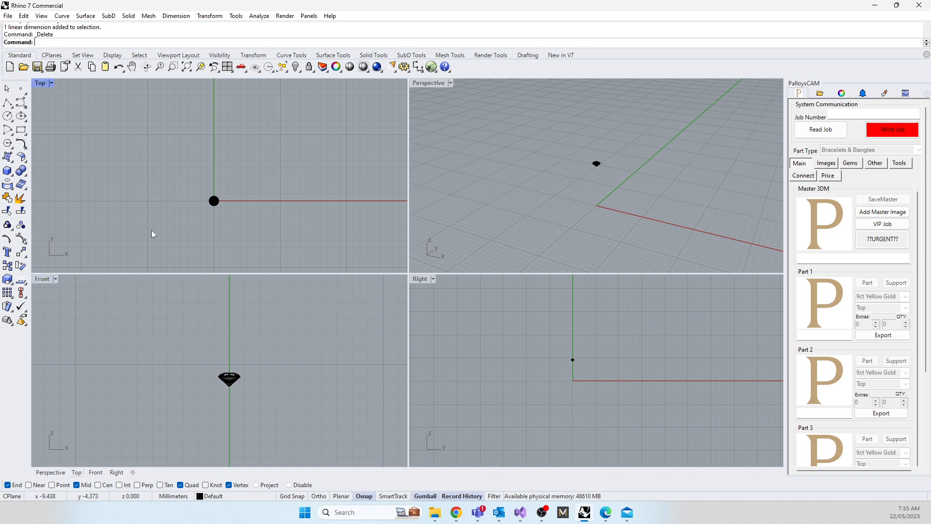
text(Show)
key(Return)
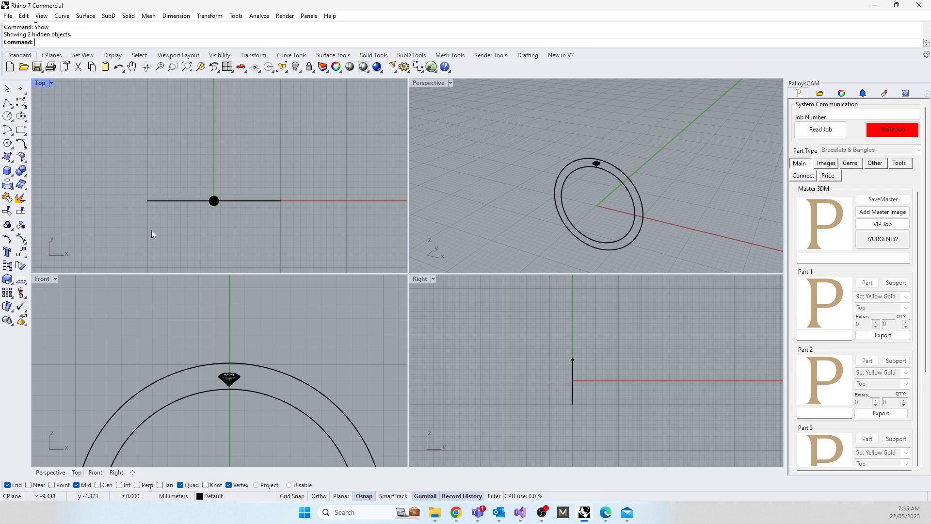
Step: Move the gem up until its table is level with the top of the outer ring circle, and maximise the Front viewport
scroll(210, 367, up, 3)
click(268, 405)
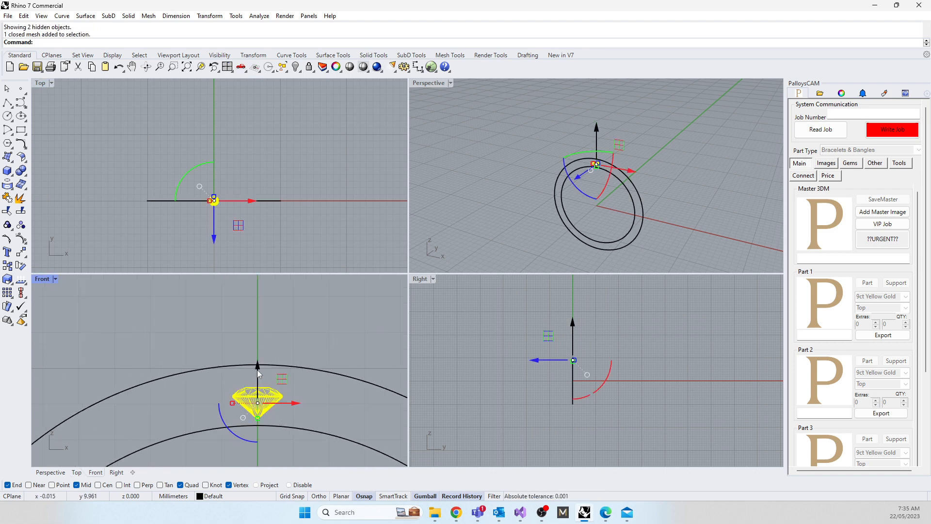
drag(260, 371, 261, 349)
scroll(267, 380, up, 5)
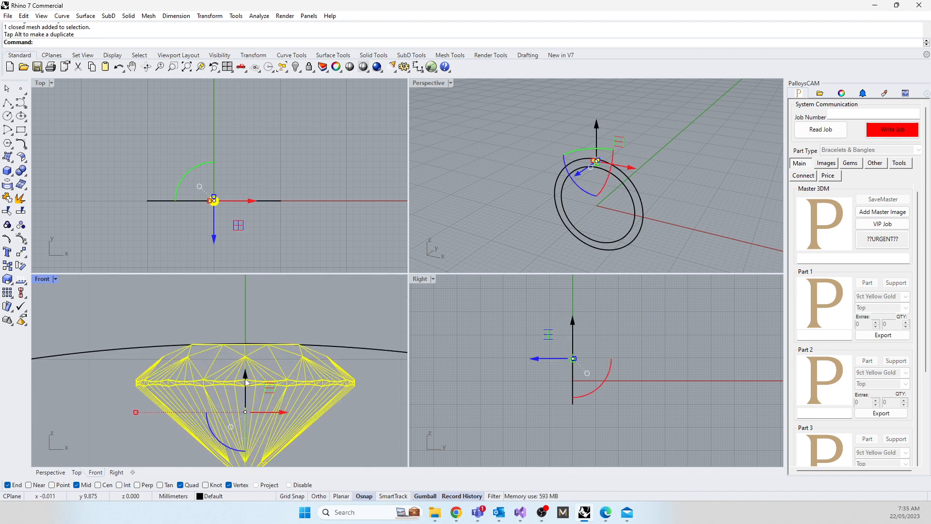
drag(245, 377, 244, 378)
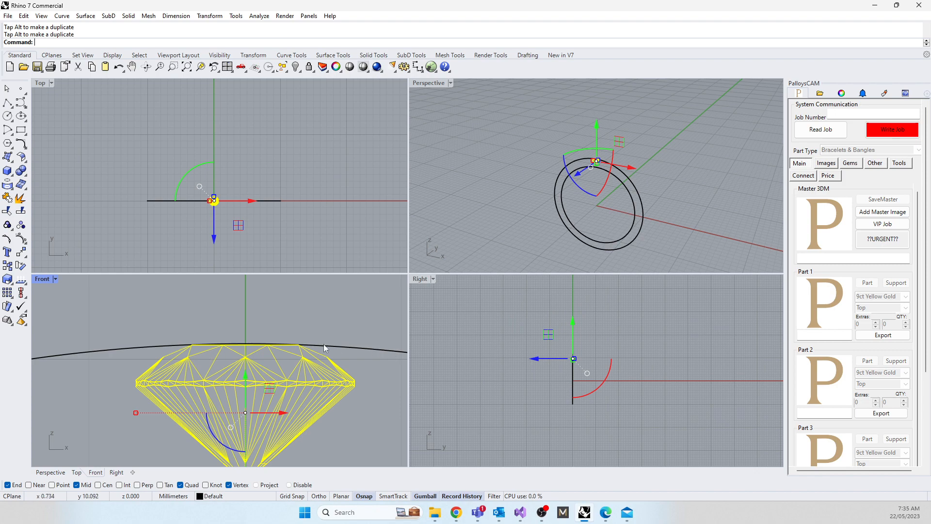
scroll(283, 354, down, 5)
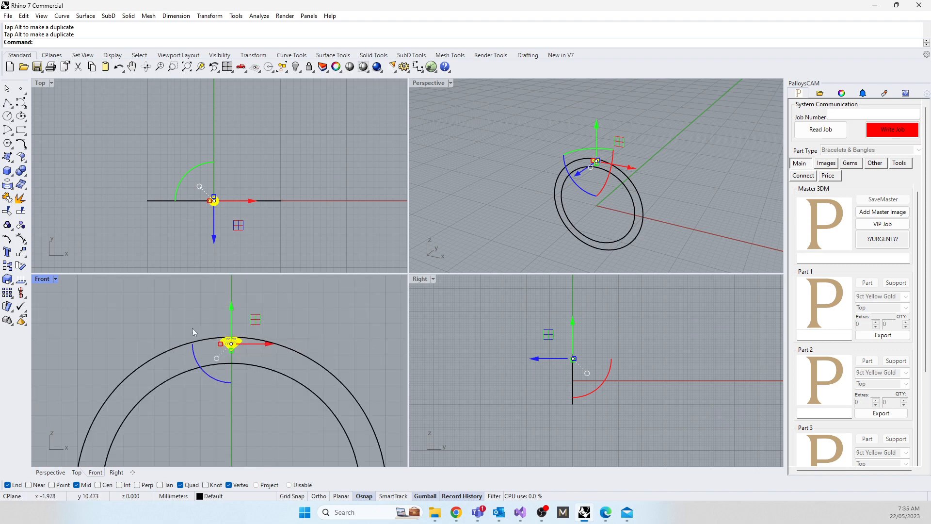
double_click(54, 280)
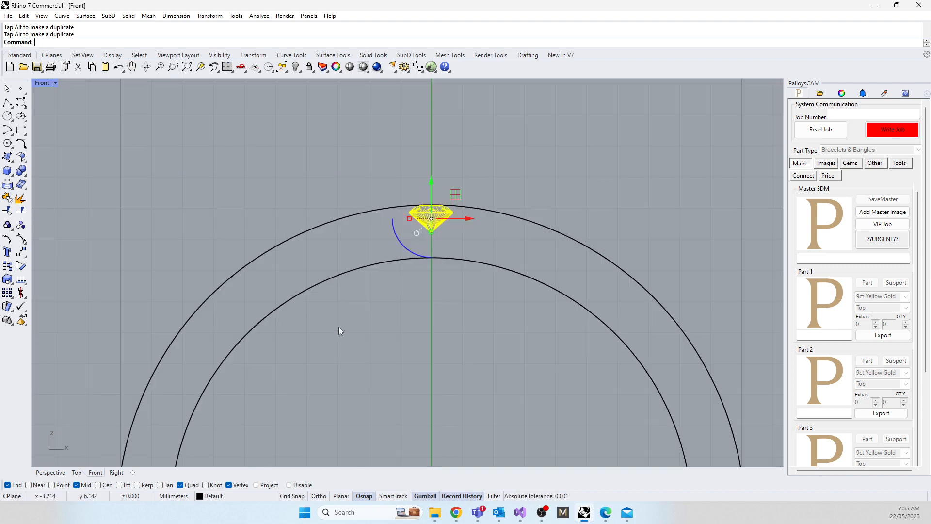
Step: Measure the circumference of the outer ring circle with the Length command
scroll(344, 320, down, 3)
right_drag(351, 312, 320, 211)
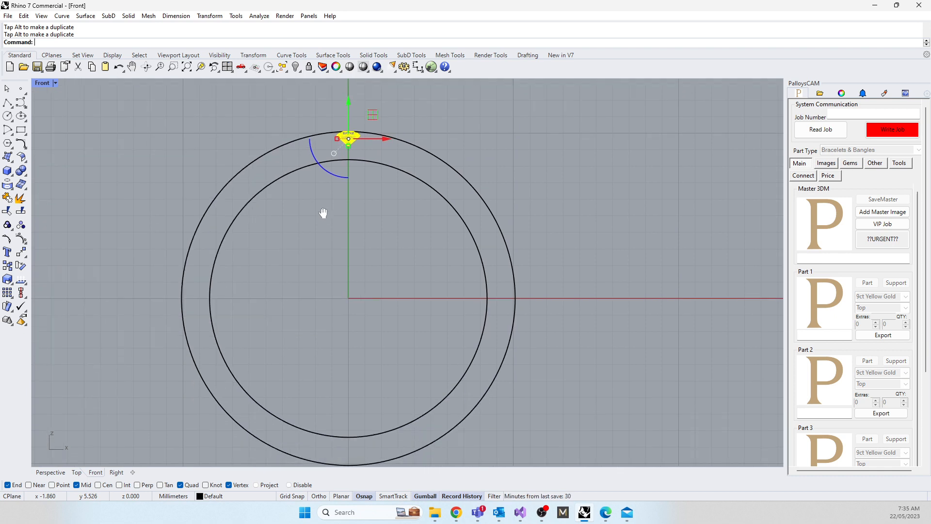
key(Escape)
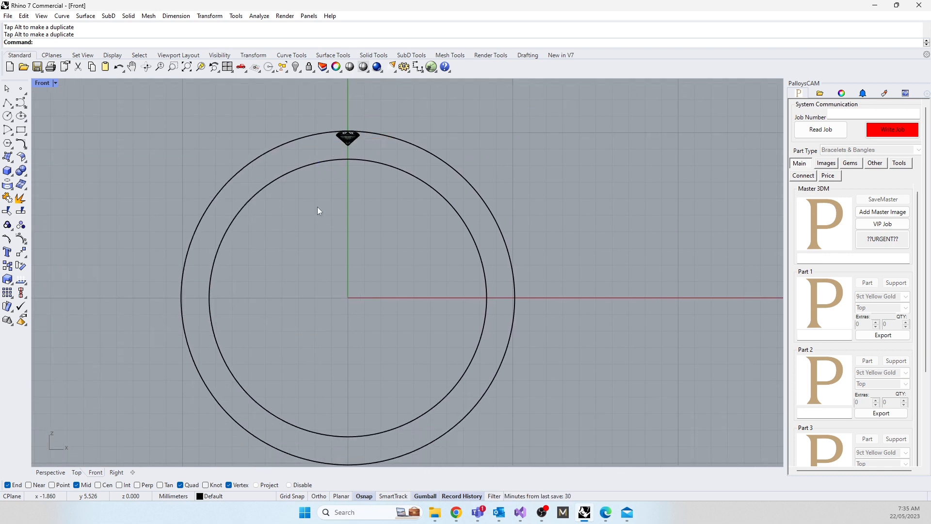
scroll(347, 141, up, 5)
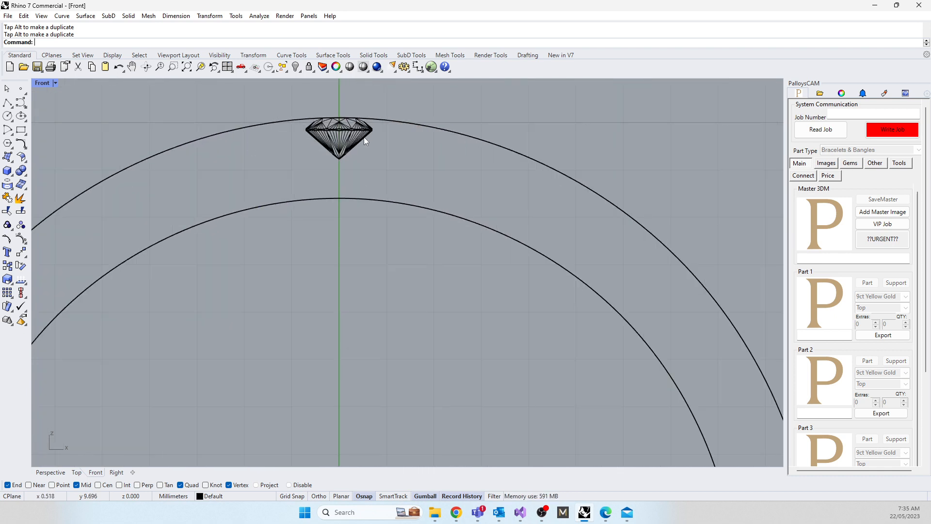
click(423, 127)
text(L)
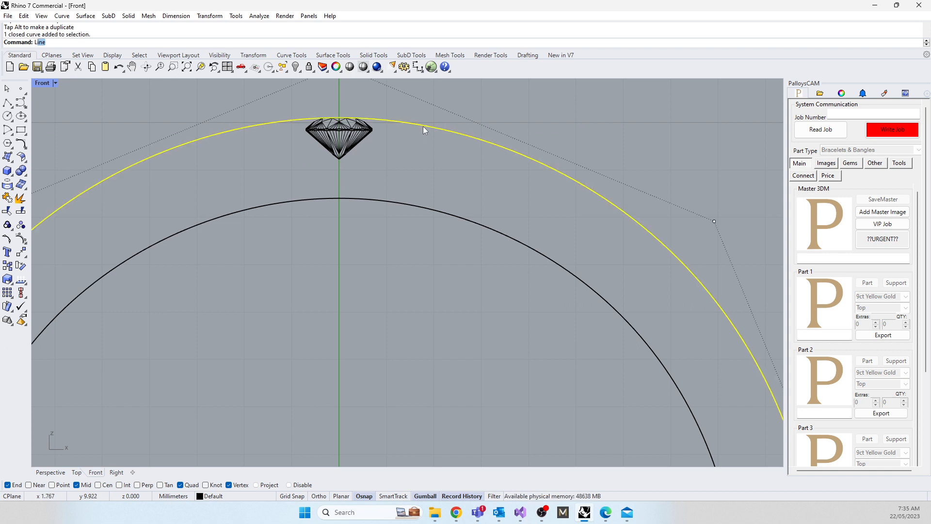
text(ength)
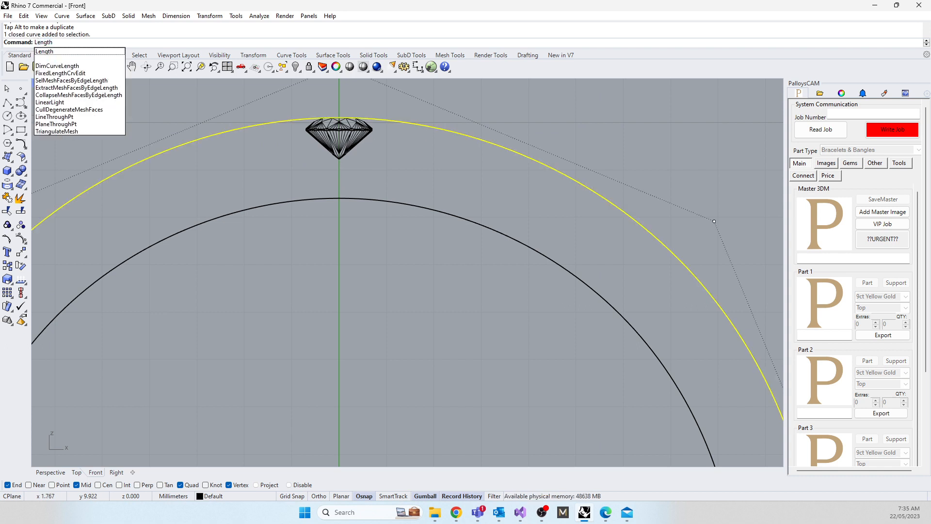
key(Return)
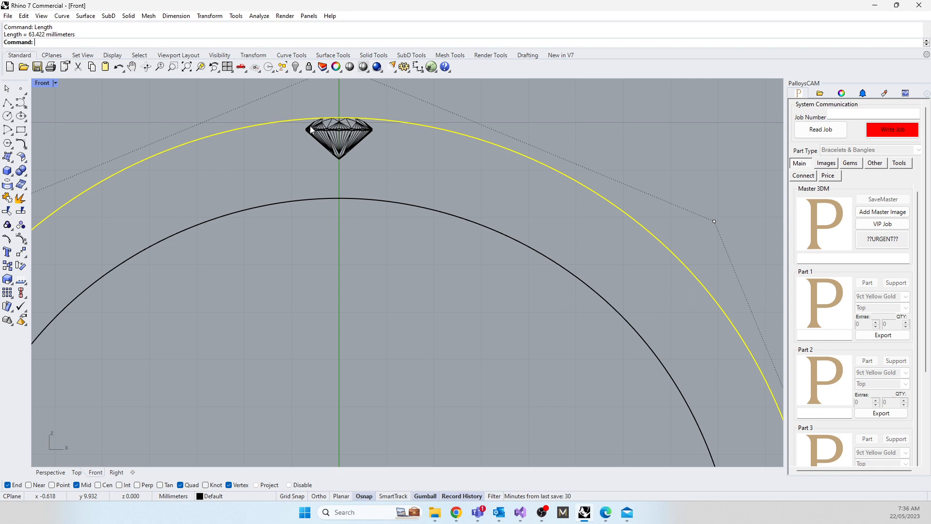
click(330, 403)
Step: Preview a polar array of the gem about the origin with 35 items filling 360 degrees
scroll(411, 299, down, 6)
click(375, 225)
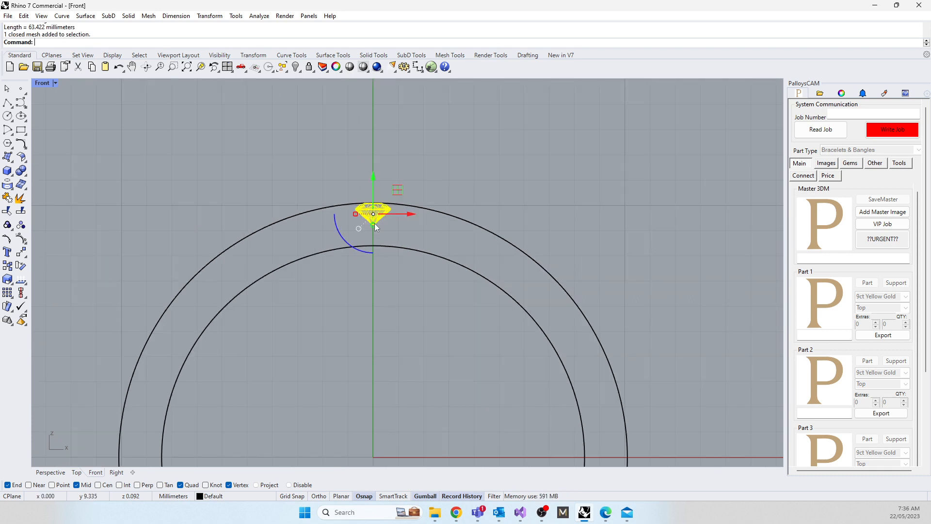
text(ArrayPolar)
key(Return)
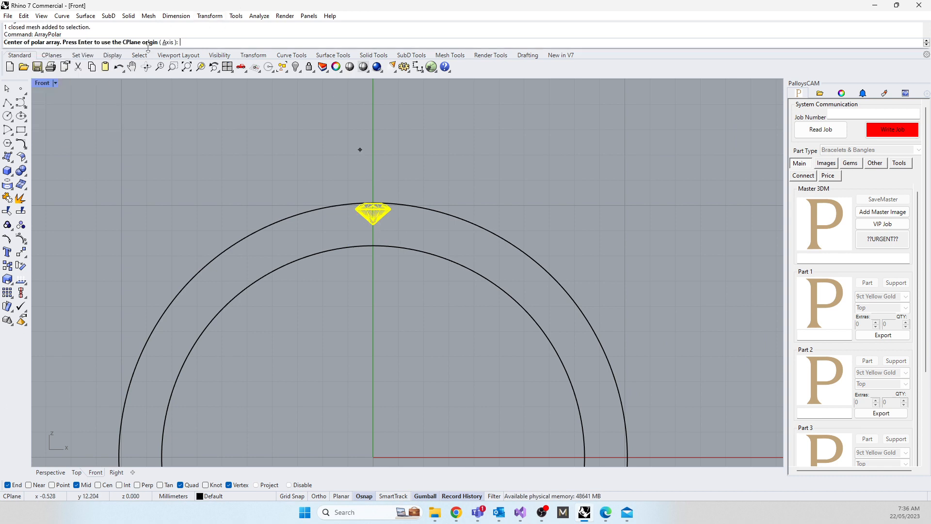
text(0)
key(Return)
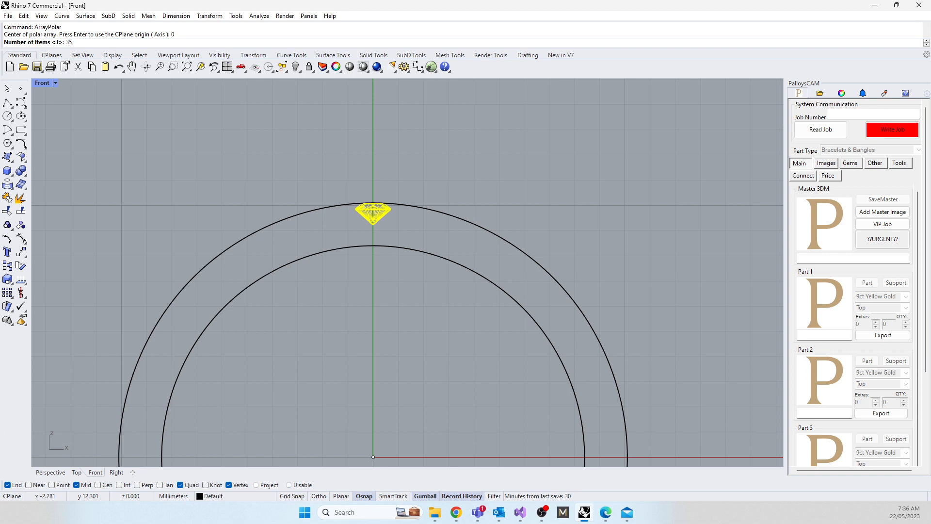
text(35)
key(Return)
key(Return)
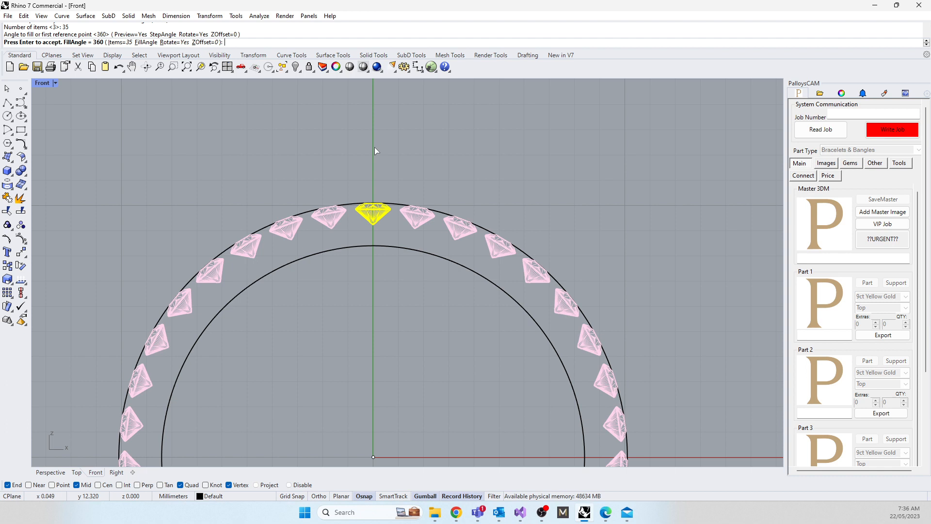
Step: Change the previewed polar array to 40 items and check the spacing between neighbouring gems
click(124, 43)
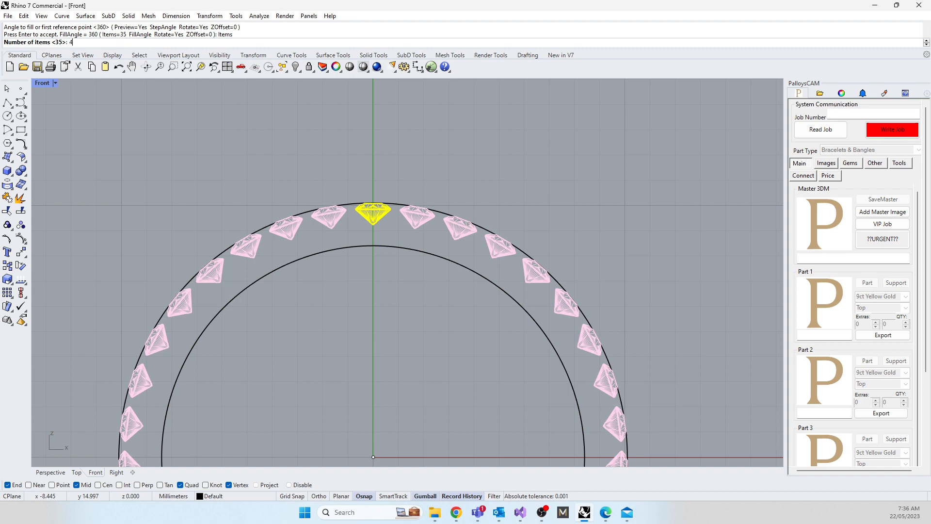
text(40)
key(Return)
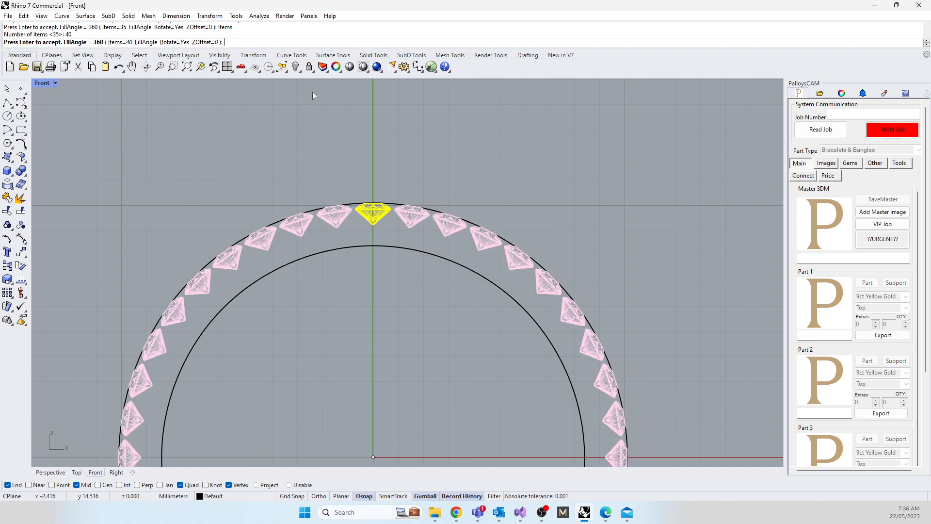
scroll(388, 199, up, 5)
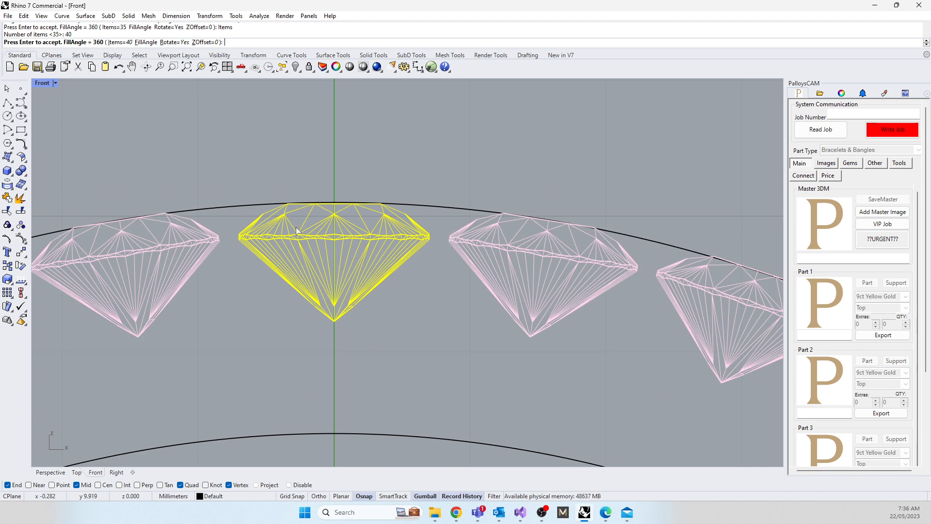
Step: Change the previewed polar array to 42 items, check the gem spacing around the ring, and cancel the array
click(121, 43)
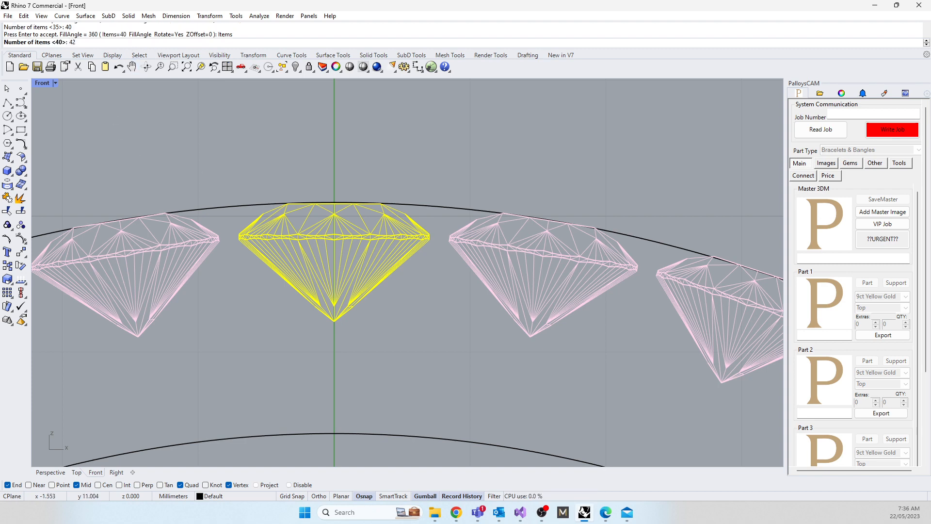
text(42)
key(Return)
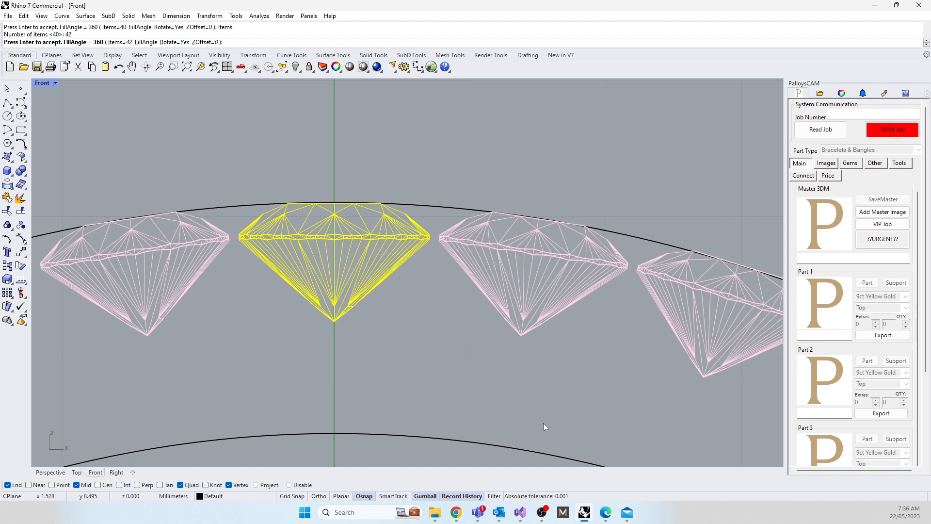
scroll(357, 200, down, 6)
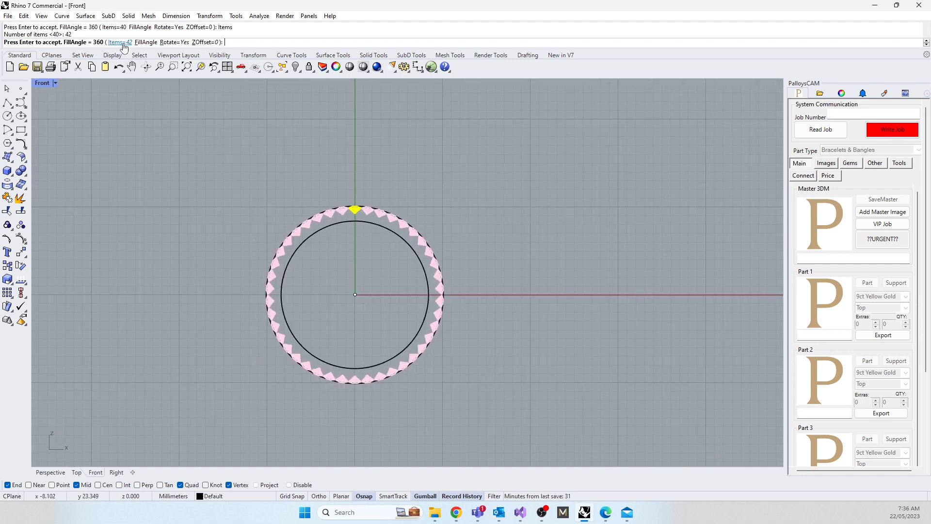
scroll(310, 202, up, 4)
scroll(322, 205, up, 4)
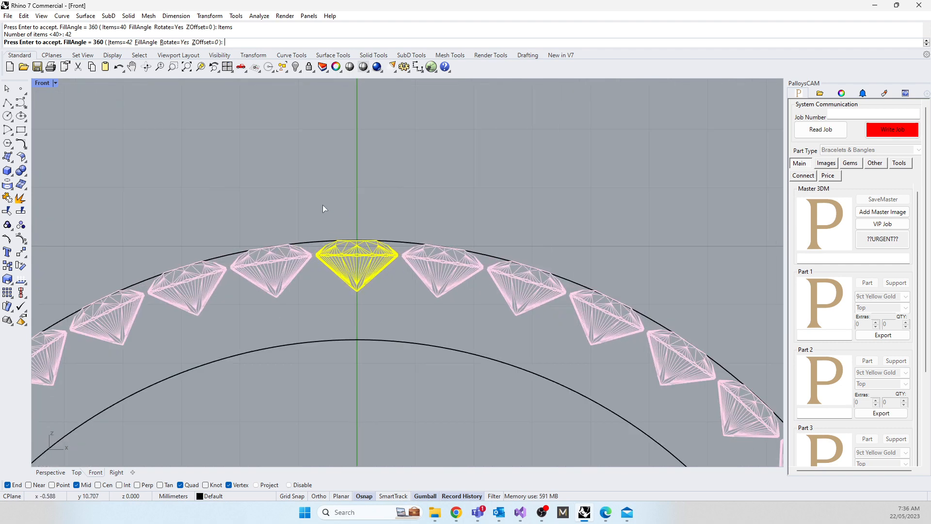
key(Escape)
key(Escape)
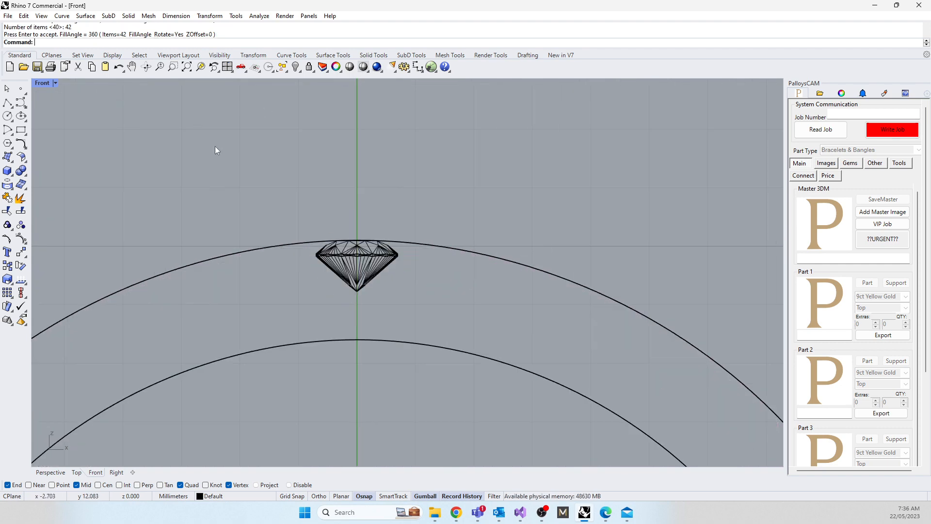
Step: Return to the four-viewport layout with the gem enlarged in the Top viewport
double_click(43, 84)
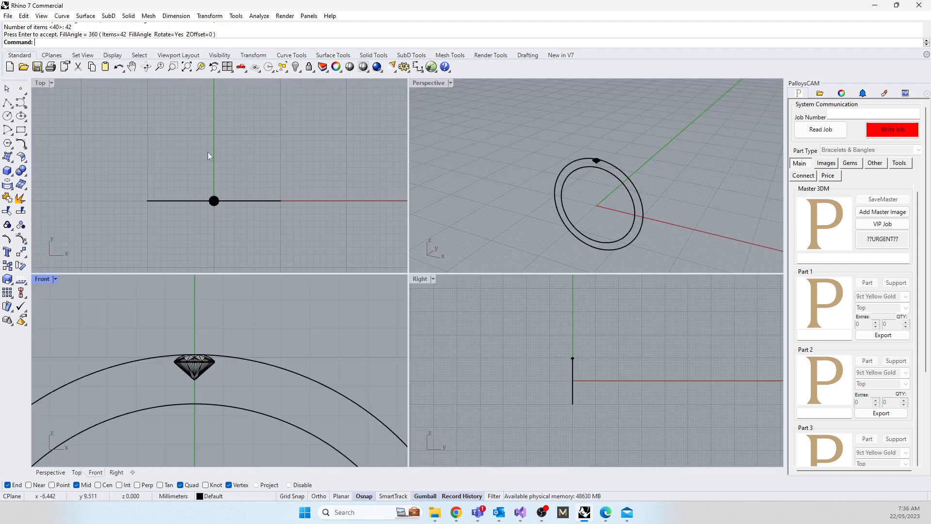
scroll(218, 204, up, 5)
scroll(216, 201, up, 1)
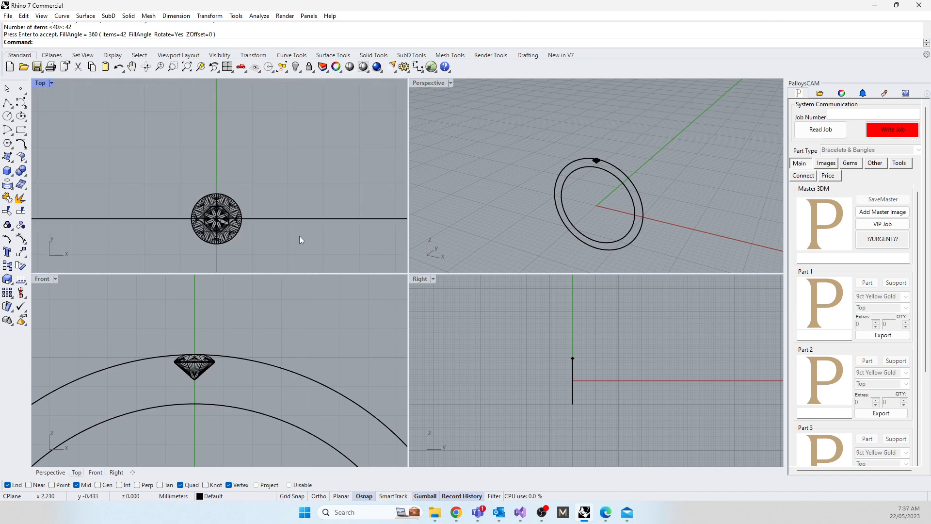
Step: Extrude both ring circles into a solid band to both sides by a distance of 2.4/2 mm
drag(285, 203, 287, 223)
text(ExtrudeCrv)
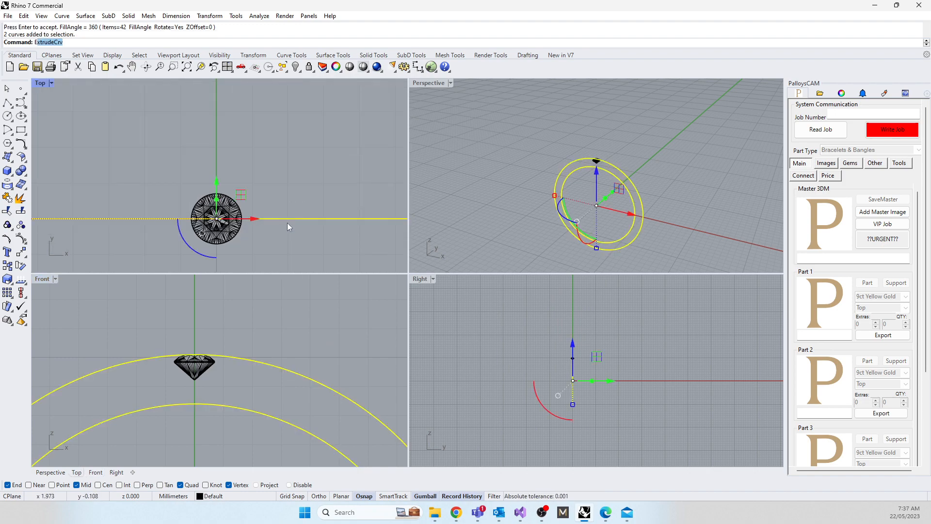
key(Return)
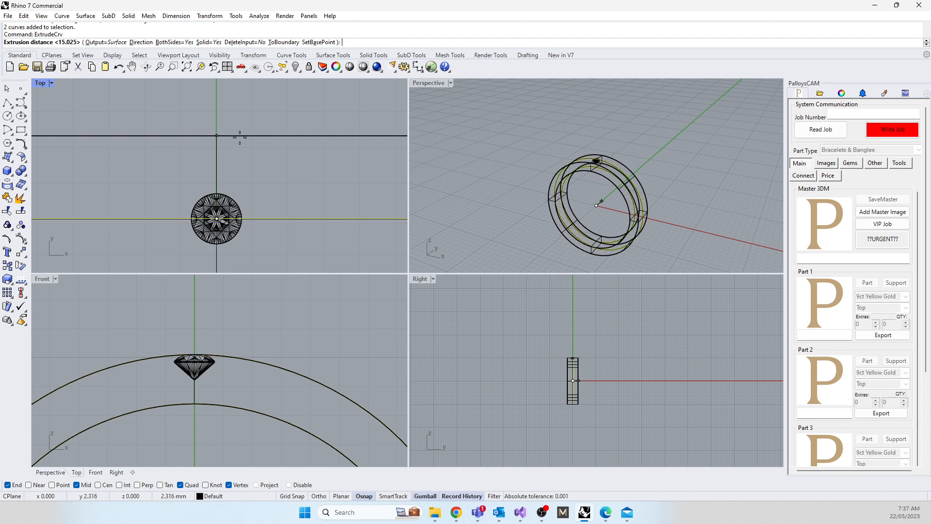
scroll(222, 183, up, 3)
scroll(221, 183, up, 1)
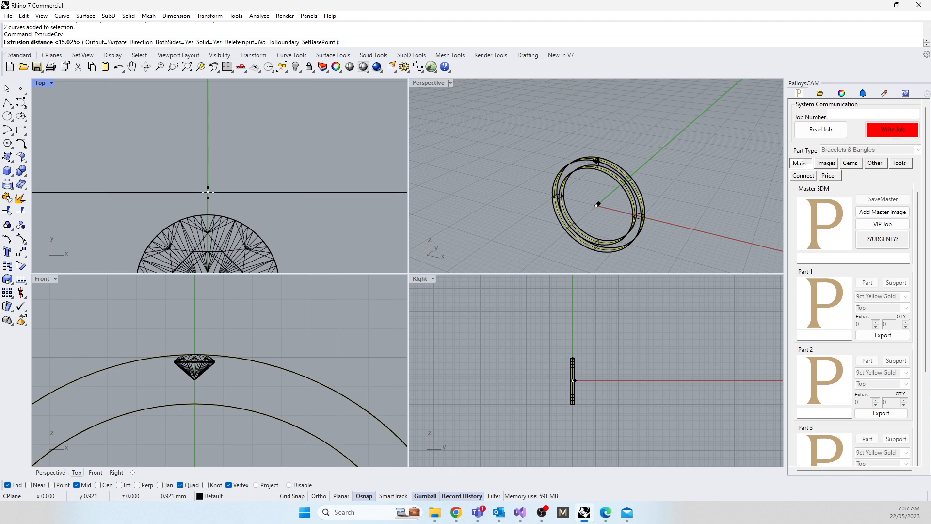
scroll(208, 192, down, 2)
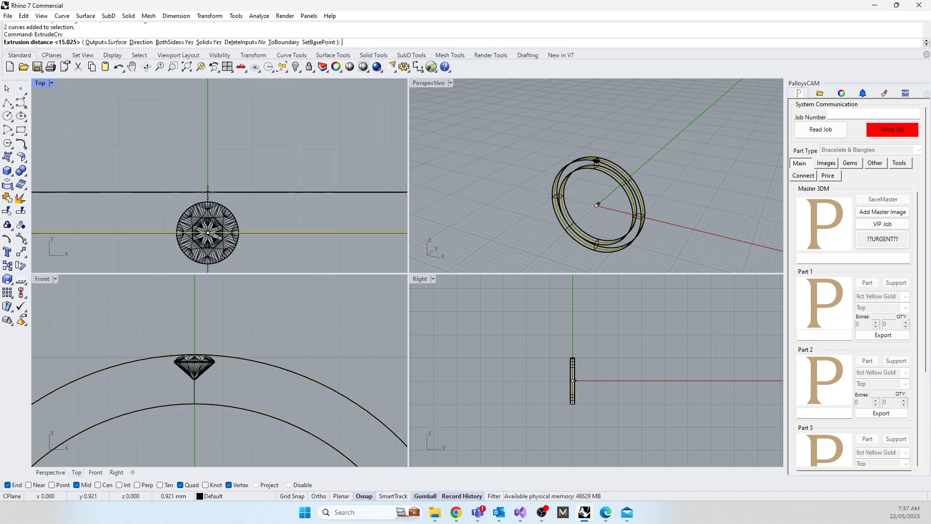
scroll(208, 192, down, 3)
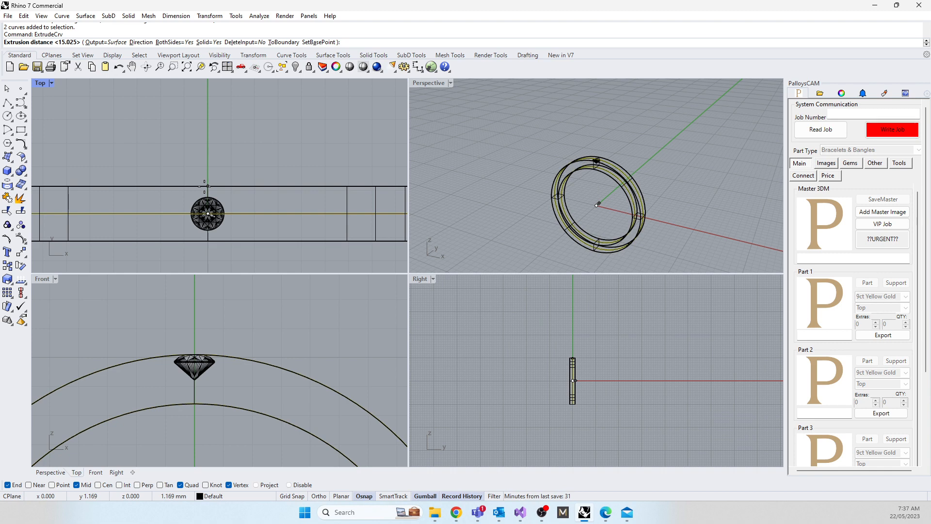
text(2.5)
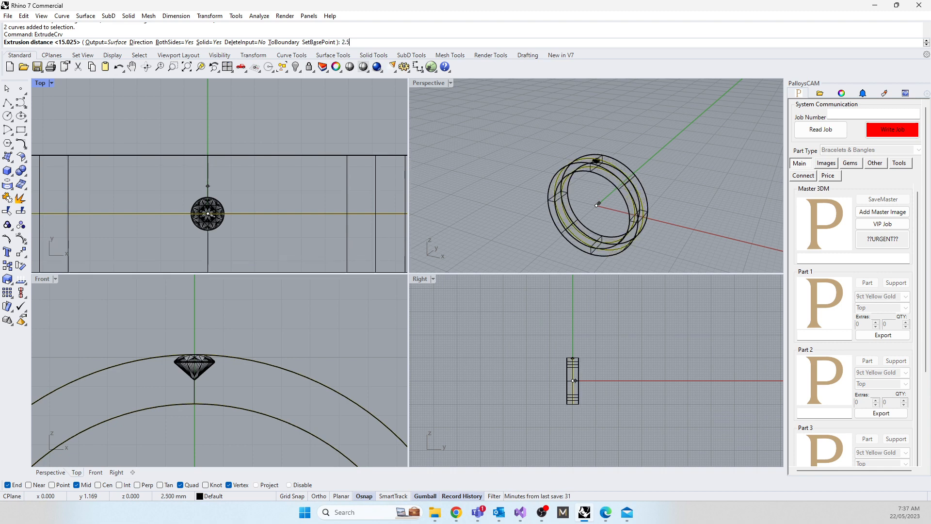
key(BackSpace)
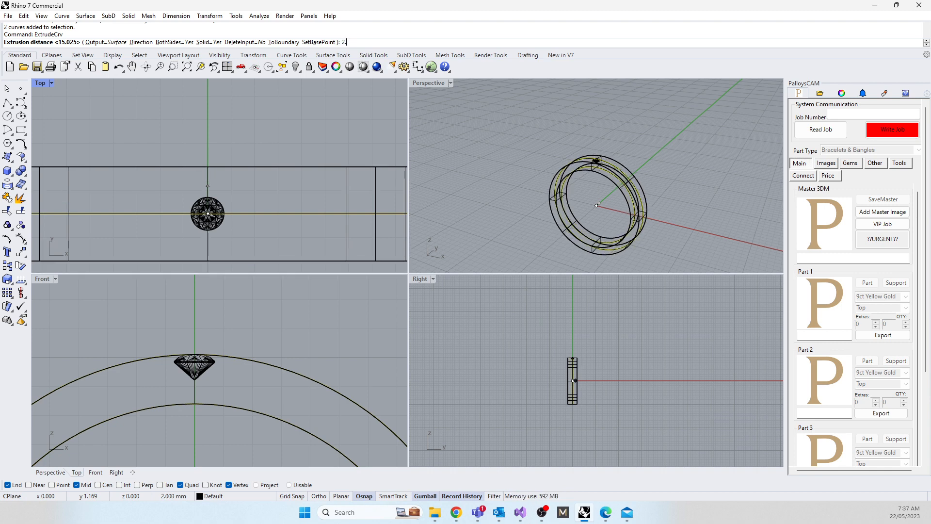
text(4)
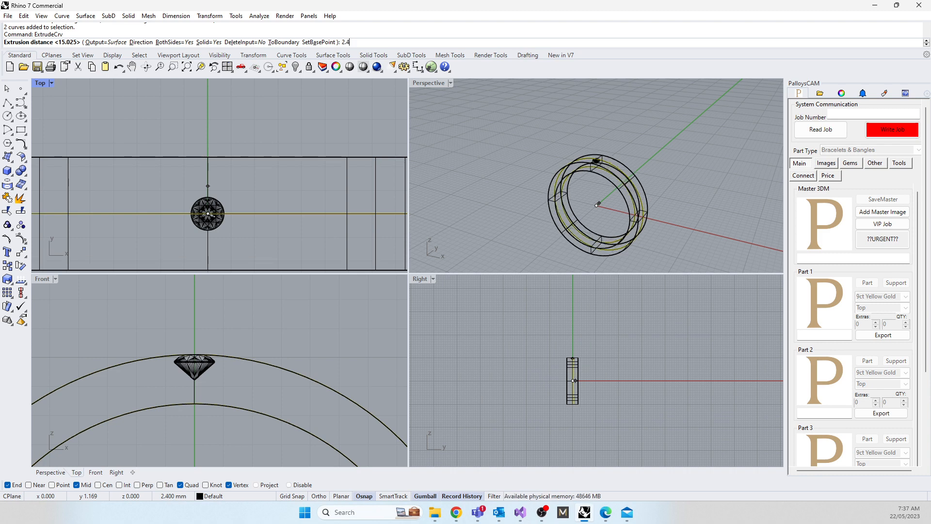
text(/2)
key(Return)
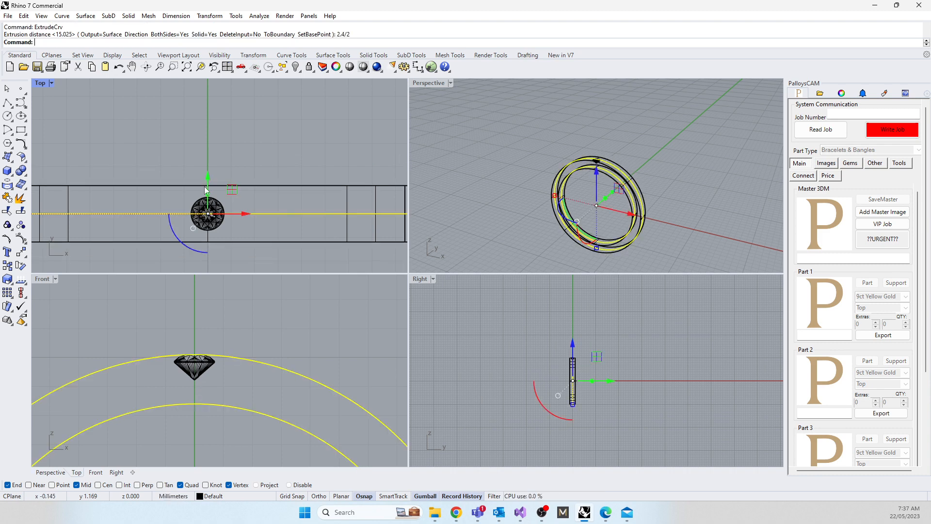
click(147, 130)
Step: Inspect the solid band and gem in the Perspective viewport with the Shaded display mode
scroll(214, 213, up, 6)
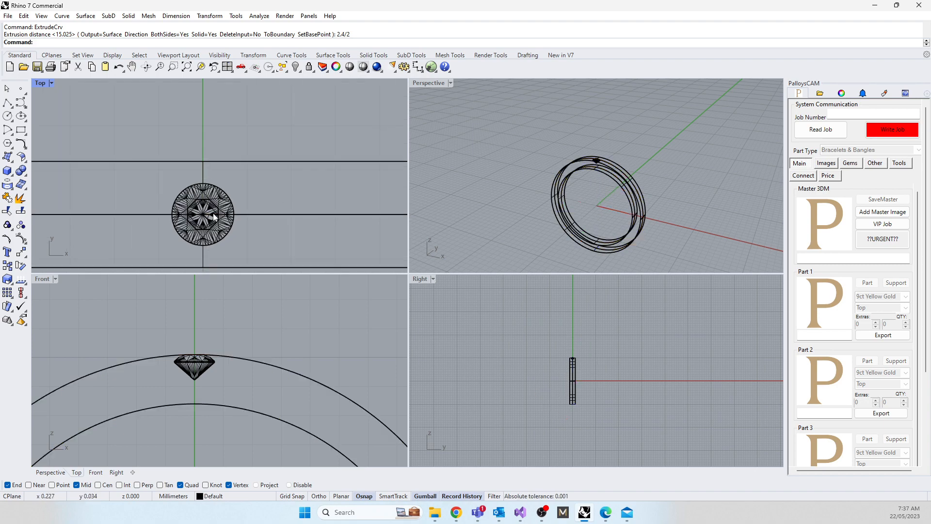
right_drag(596, 190, 615, 161)
scroll(613, 162, up, 3)
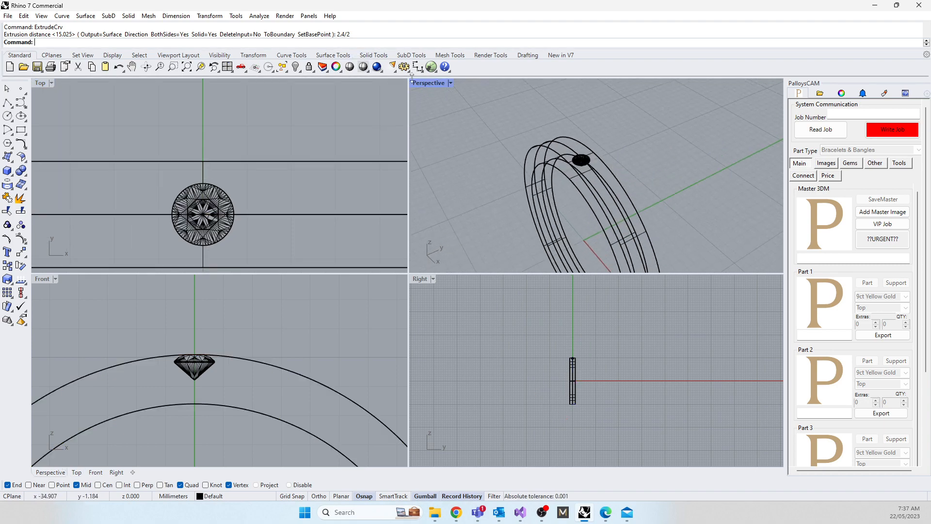
click(418, 82)
click(473, 116)
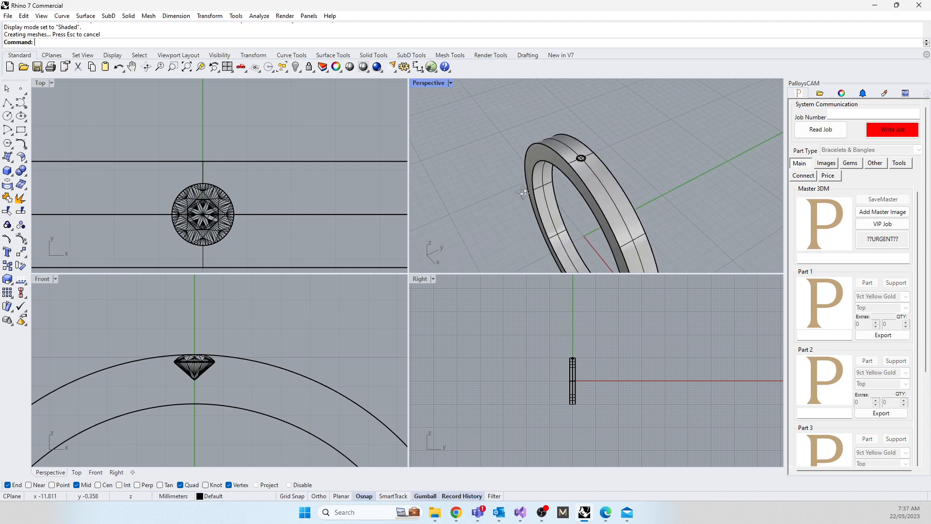
scroll(588, 161, up, 4)
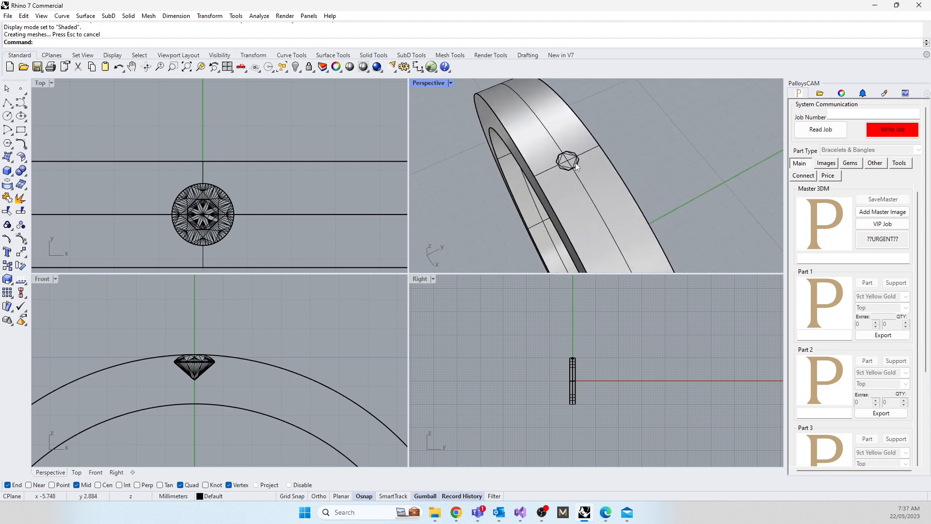
Step: Set the Perspective viewport's display mode to Ghosted to show the gem inside the band
click(432, 82)
click(482, 138)
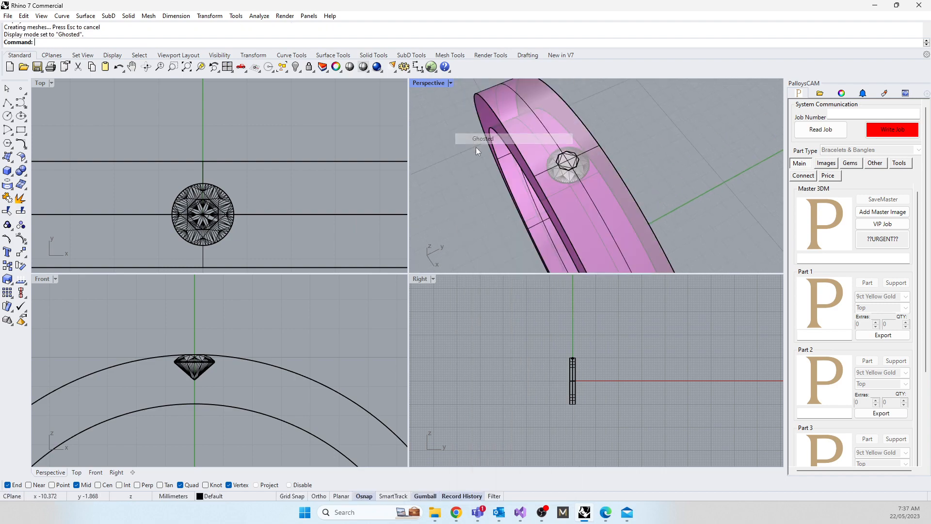
scroll(532, 163, up, 4)
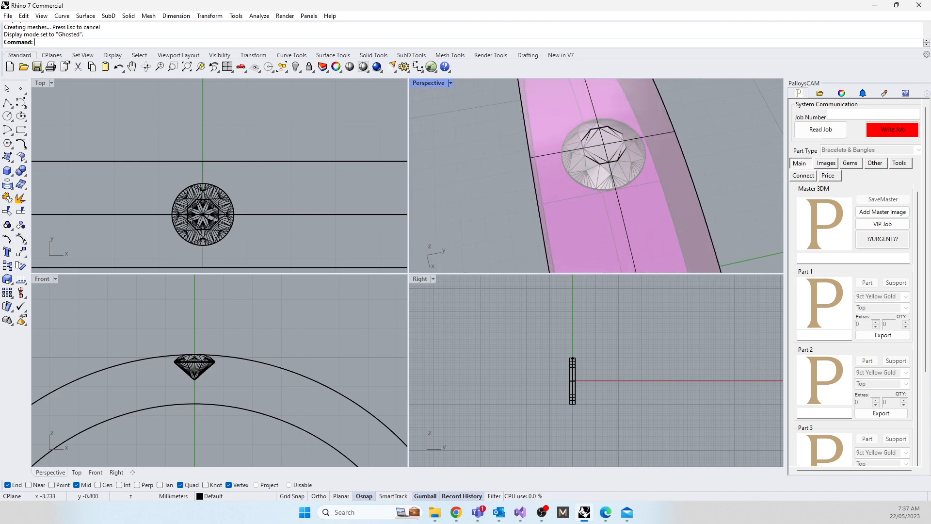
Step: Examine the Flinders Yellow Gold grain set ring's photo in the browser as a reference for the band, and return to Rhino
drag(0, 67, 422, 70)
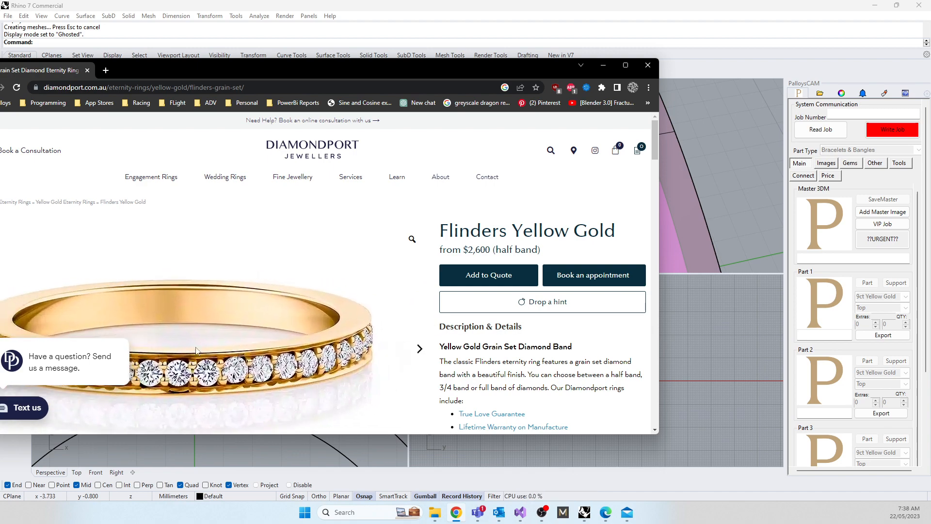
drag(309, 72, 0, 149)
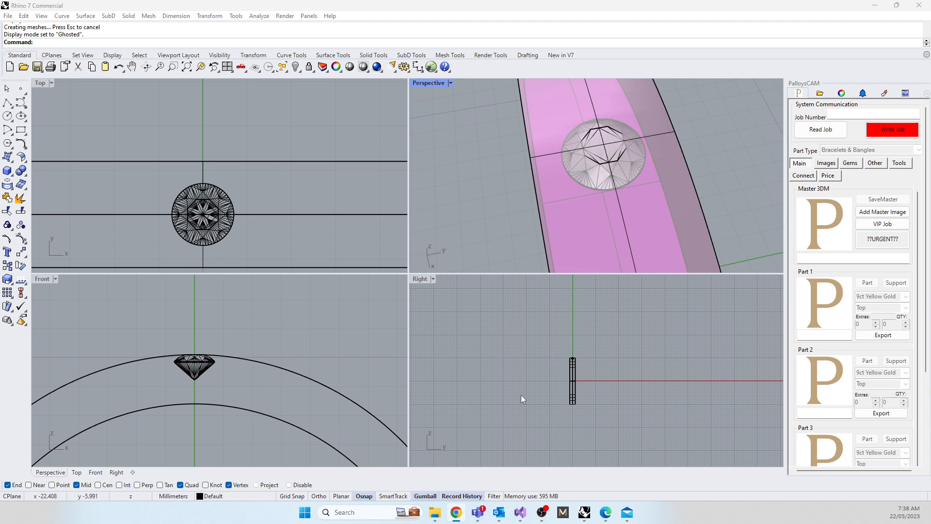
scroll(574, 357, up, 12)
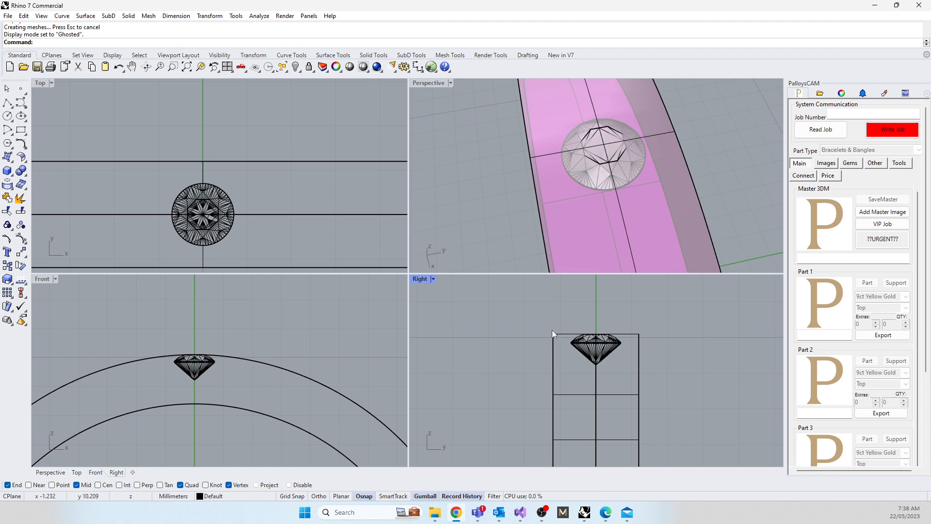
key(alt+Tab)
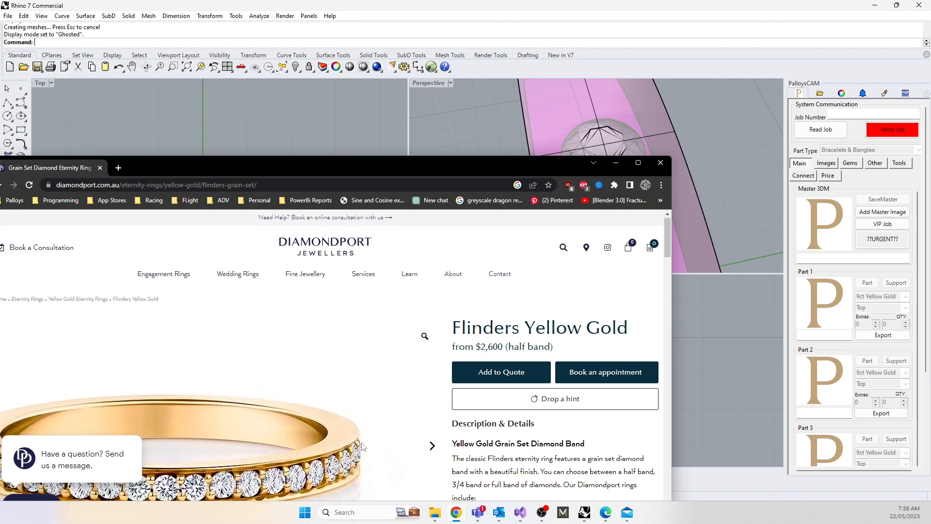
scroll(340, 459, down, 8)
scroll(291, 388, up, 3)
scroll(266, 339, up, 2)
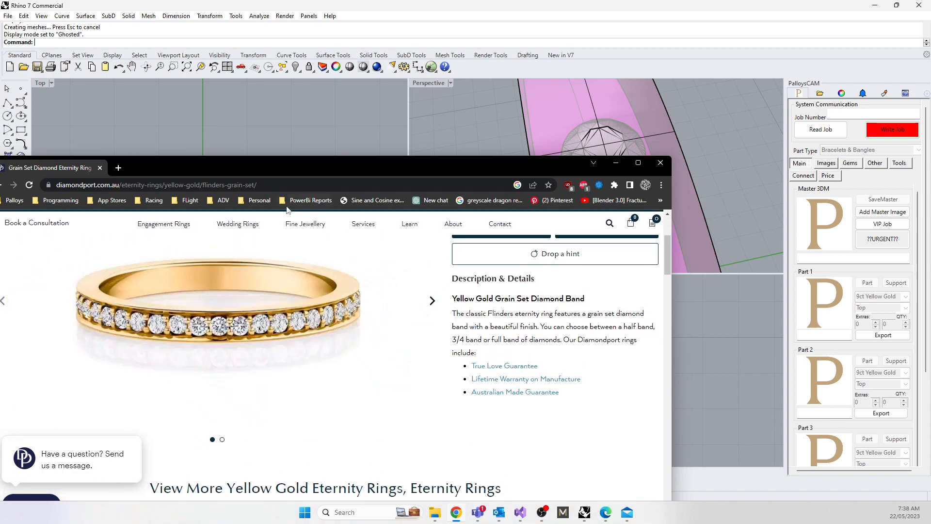
key(alt+Tab)
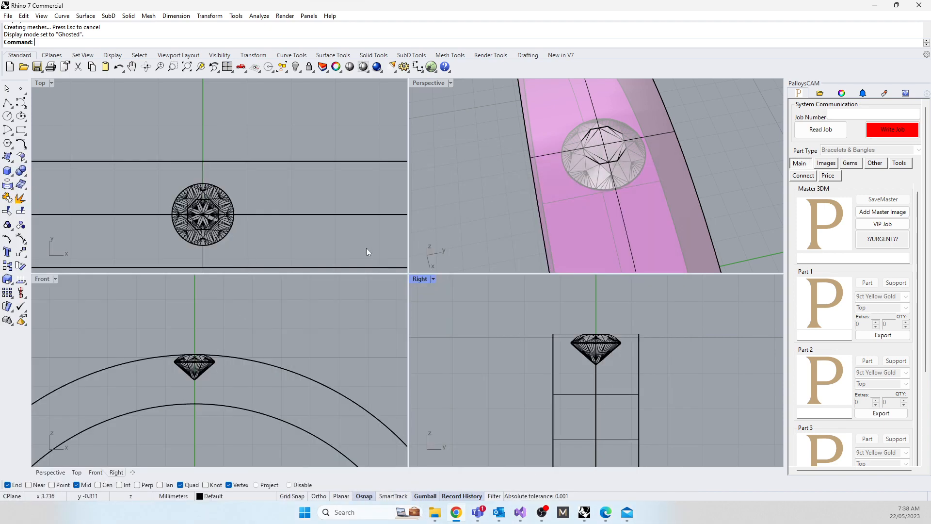
Step: Draw a square about 1.2 mm wide in the Right viewport, centred on the gem's lower tip, using the Rectangle command's Center option
click(20, 130)
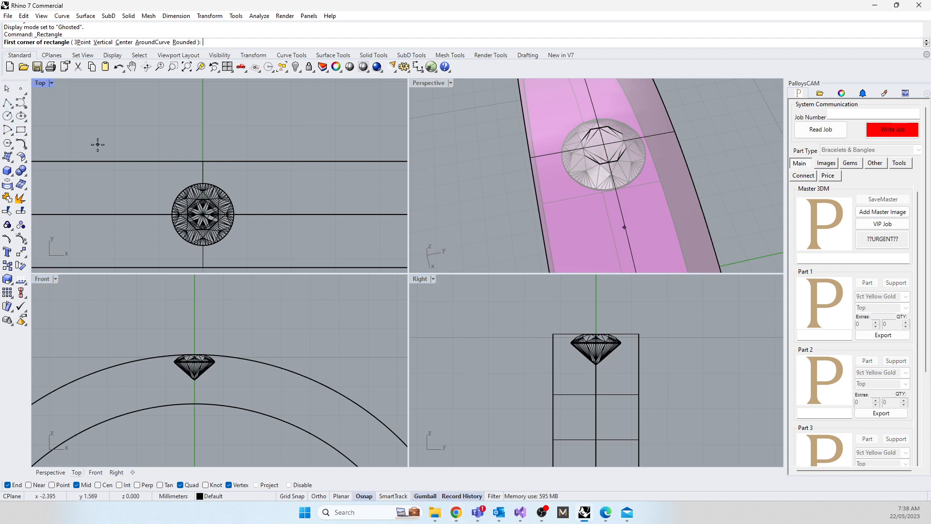
click(123, 42)
scroll(608, 381, up, 3)
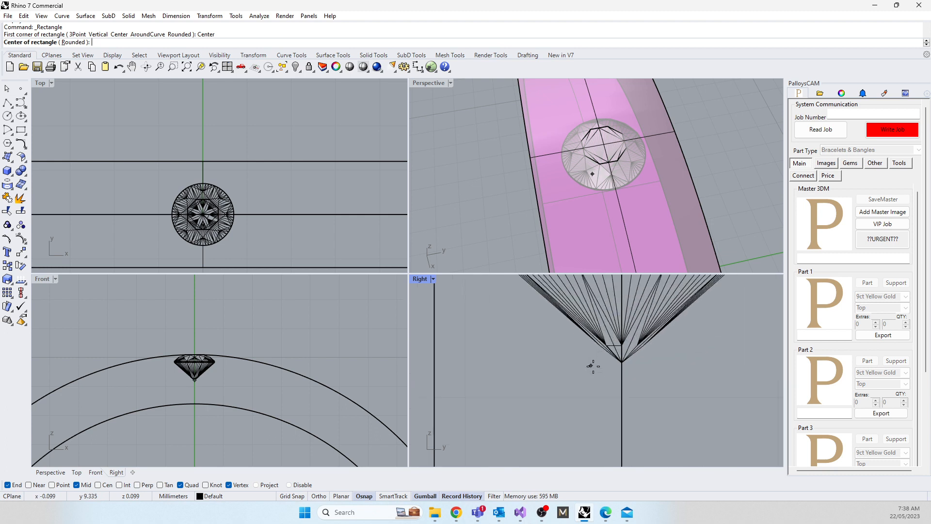
click(591, 371)
scroll(551, 433, down, 2)
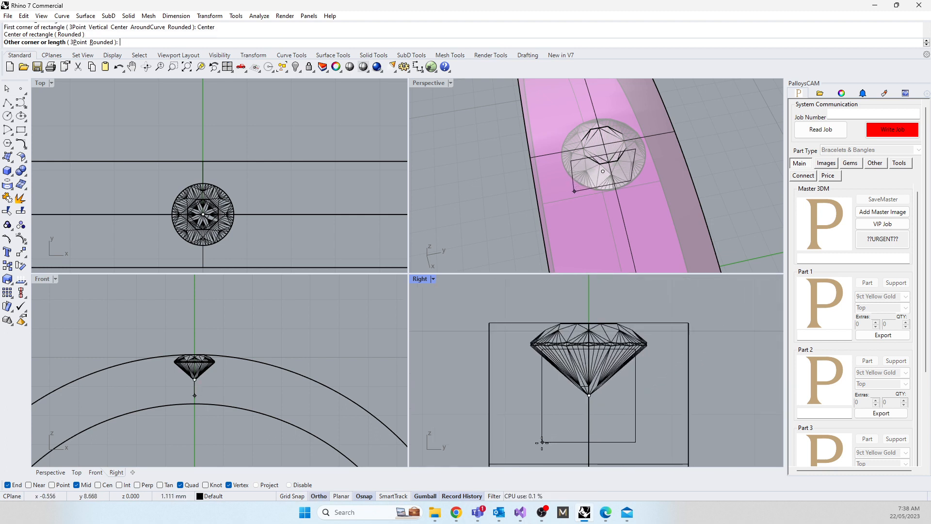
click(539, 445)
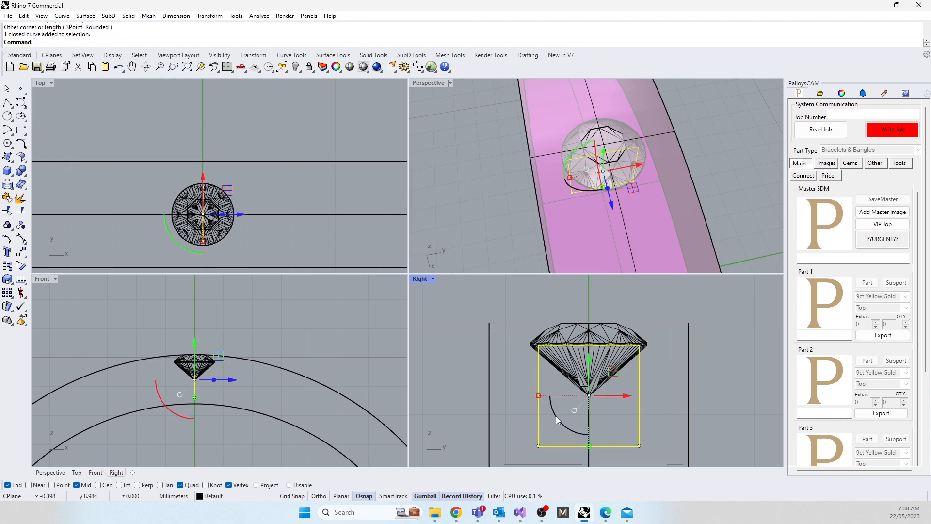
Step: Rotate the square 45 degrees about its centre at the gem's lower tip
drag(556, 416, 571, 433)
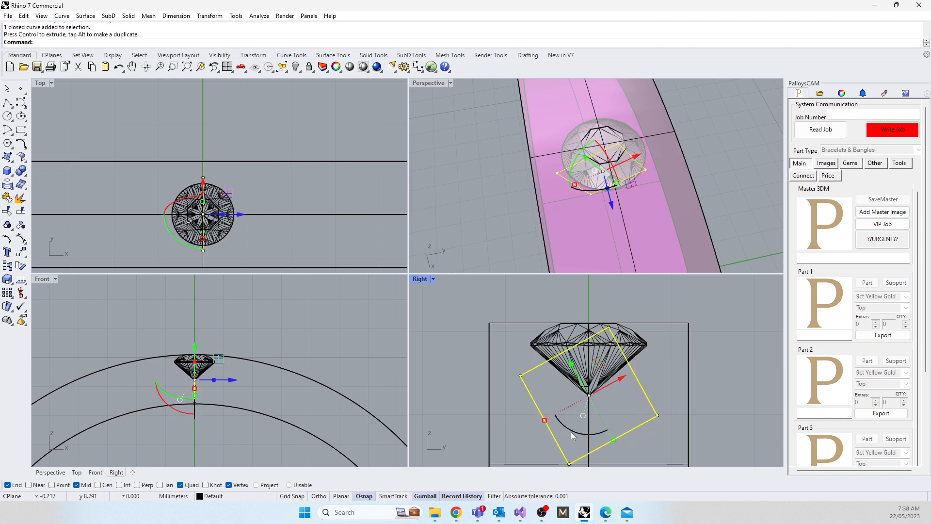
key(ctrl+z)
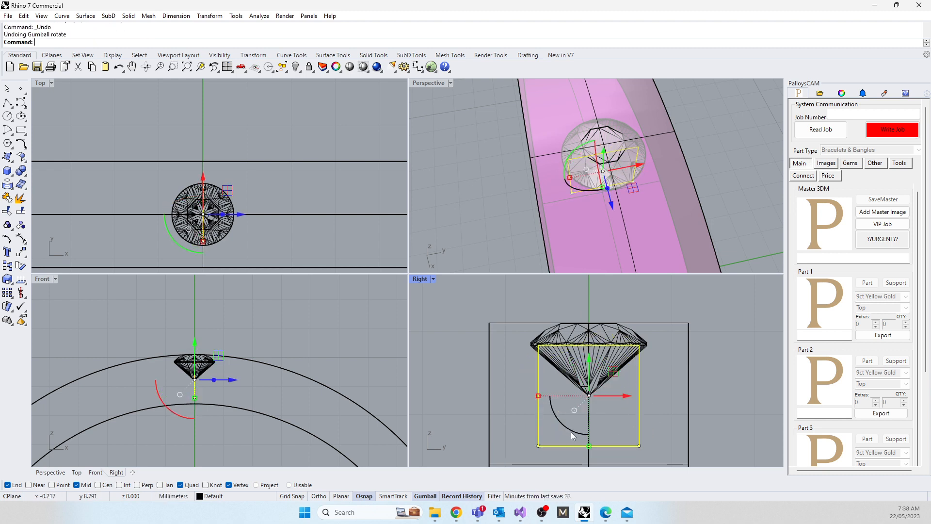
text(Rotate)
key(Return)
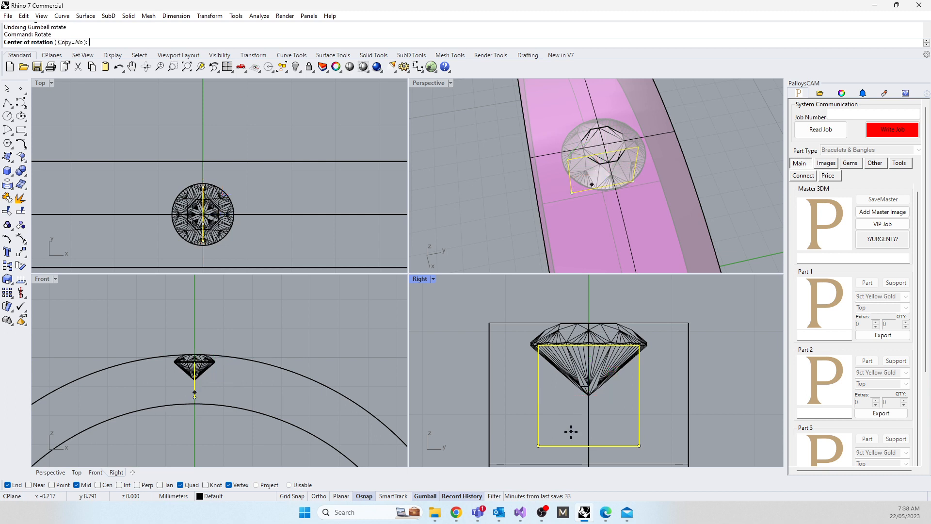
click(589, 395)
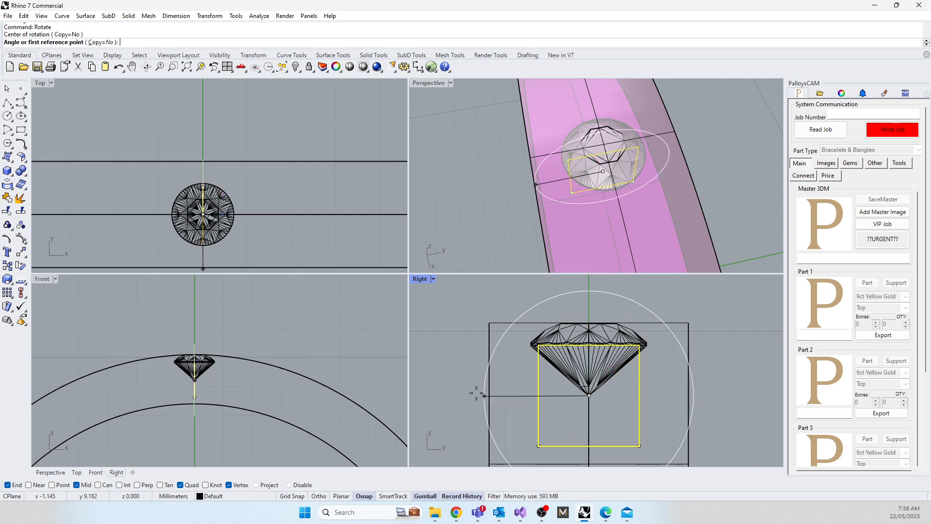
click(446, 396)
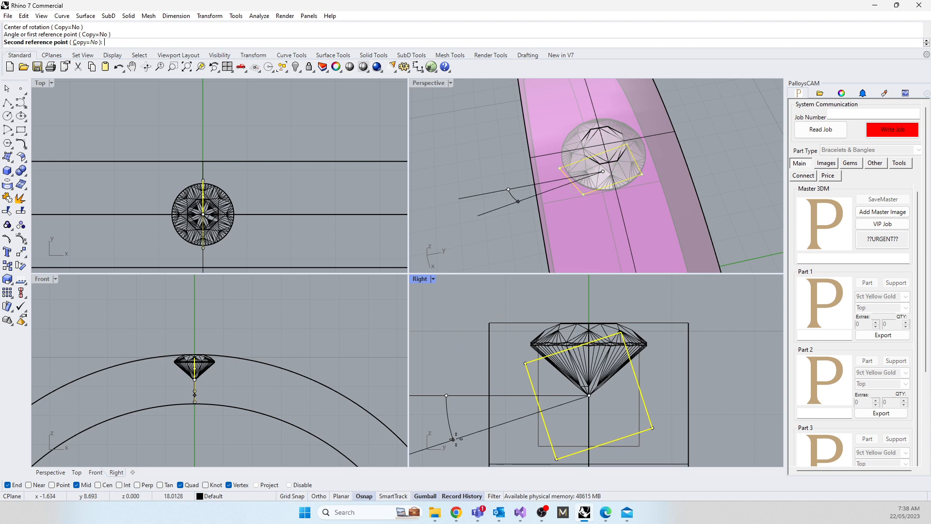
text(45)
key(Return)
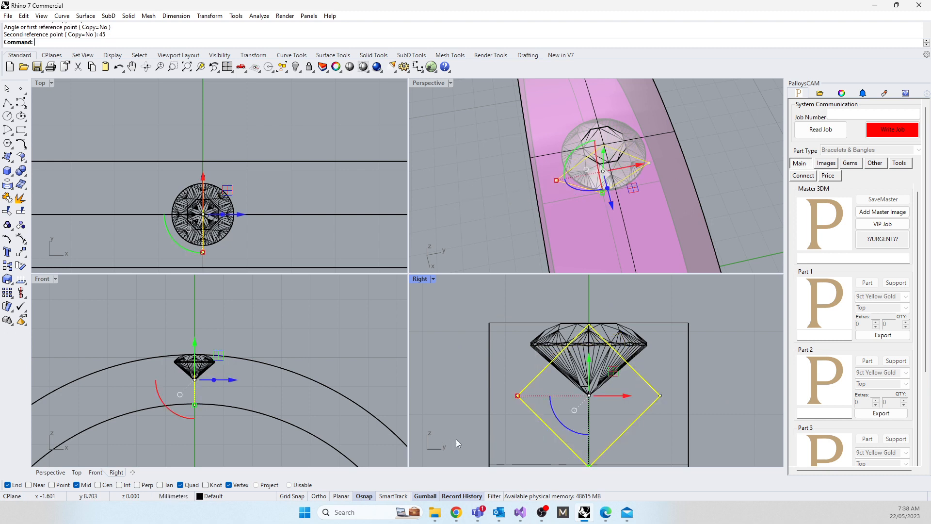
Step: Move the rotated square up and enlarge it until its lower sides run just outside the gem and its lower corner sits beneath it
scroll(510, 424, down, 4)
drag(545, 385, 492, 363)
scroll(493, 359, up, 5)
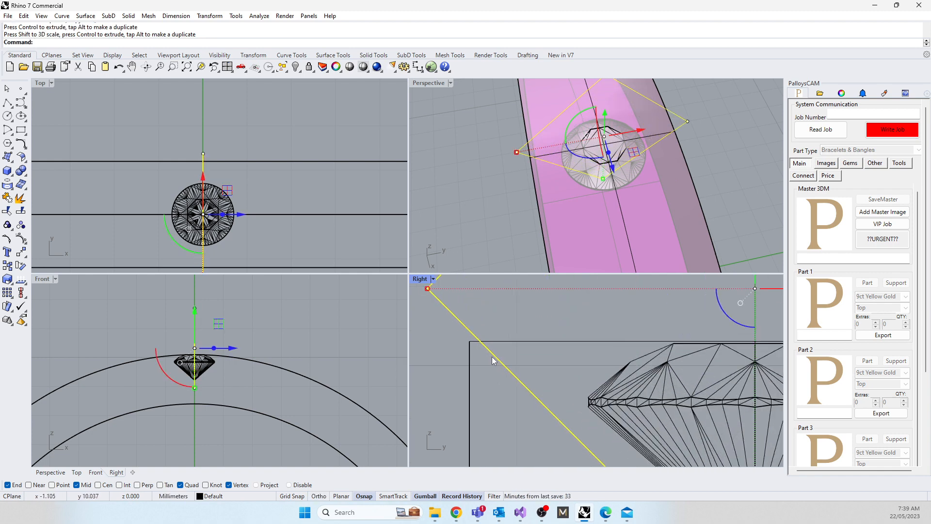
scroll(484, 349, down, 5)
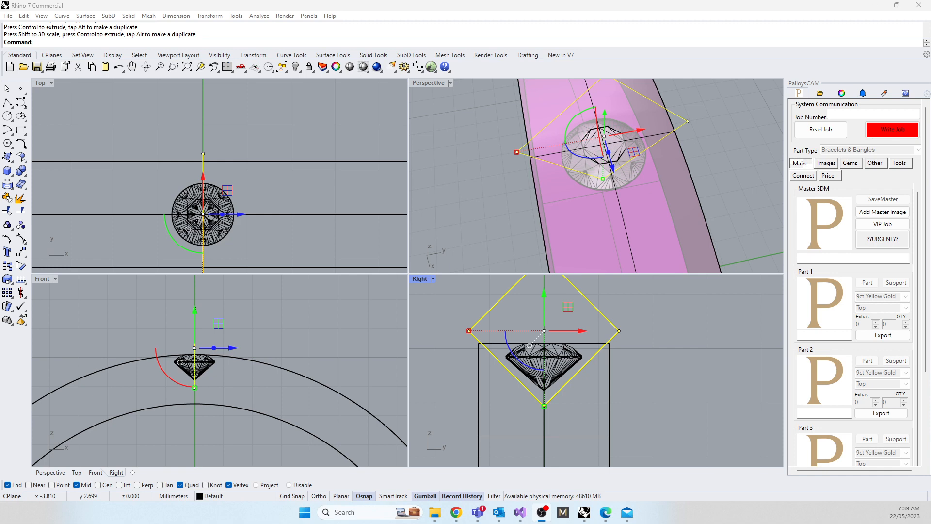
Step: Compare the channel edges in the yellow gold ring's browser photo with the cutting profile, and move the browser window out of the way
drag(0, 60, 264, 87)
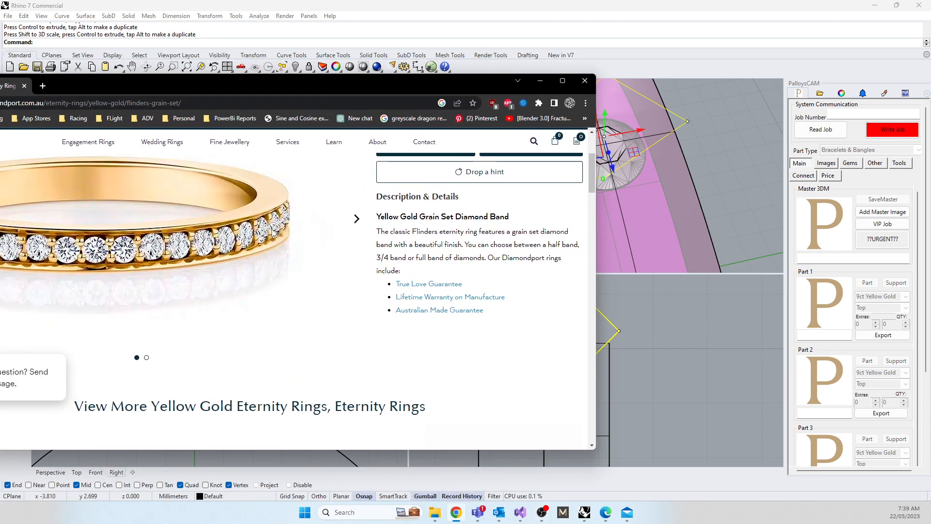
key(alt+Left)
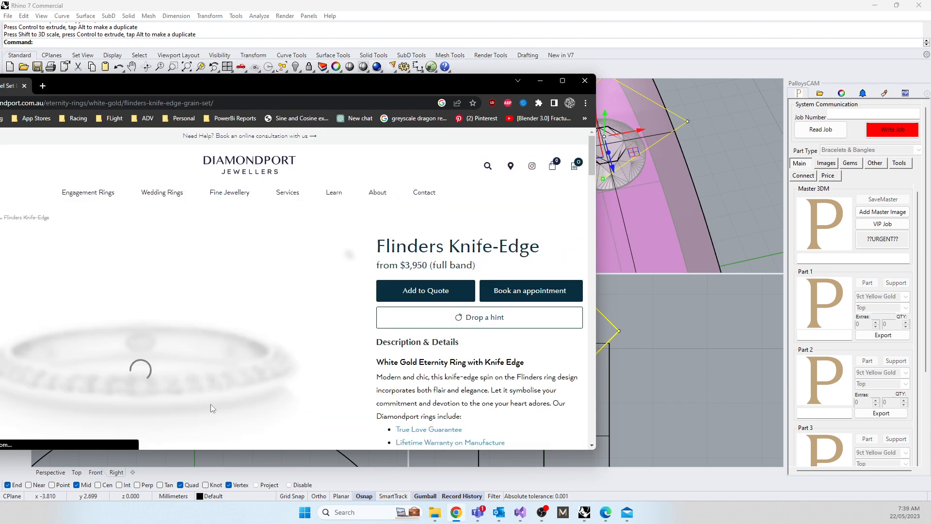
drag(246, 78, 0, 32)
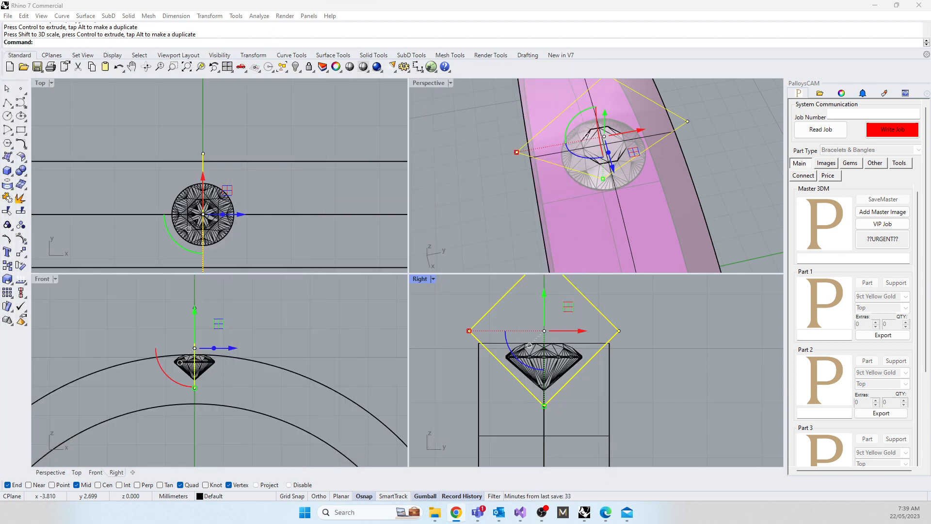
drag(0, 92, 513, 94)
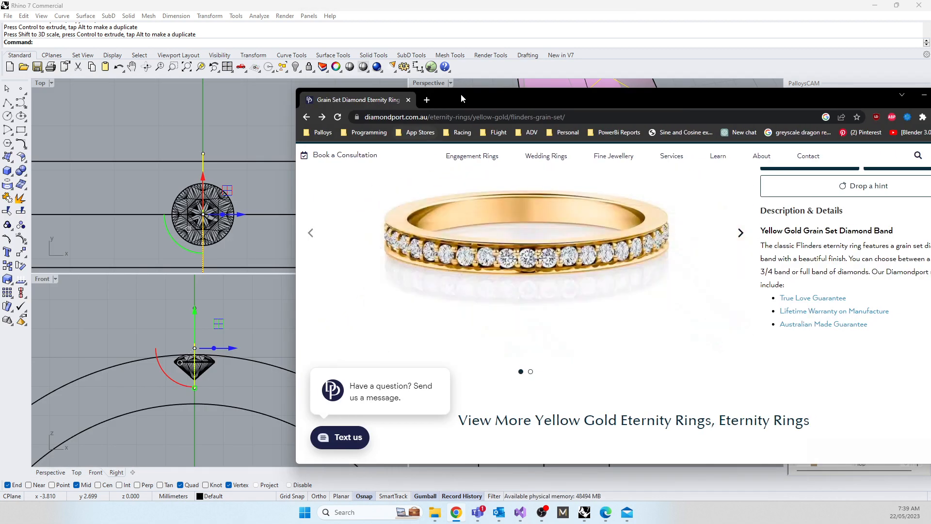
drag(461, 94, 535, 354)
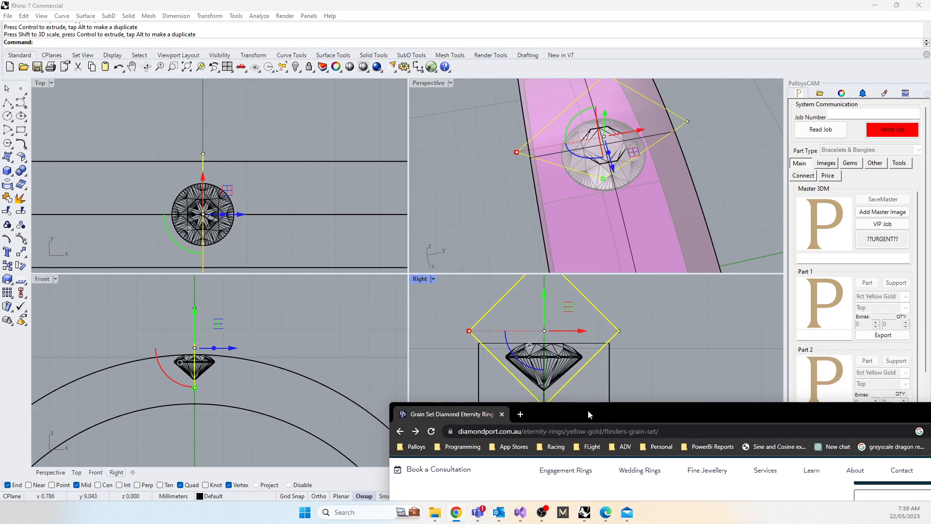
drag(588, 409, 529, 135)
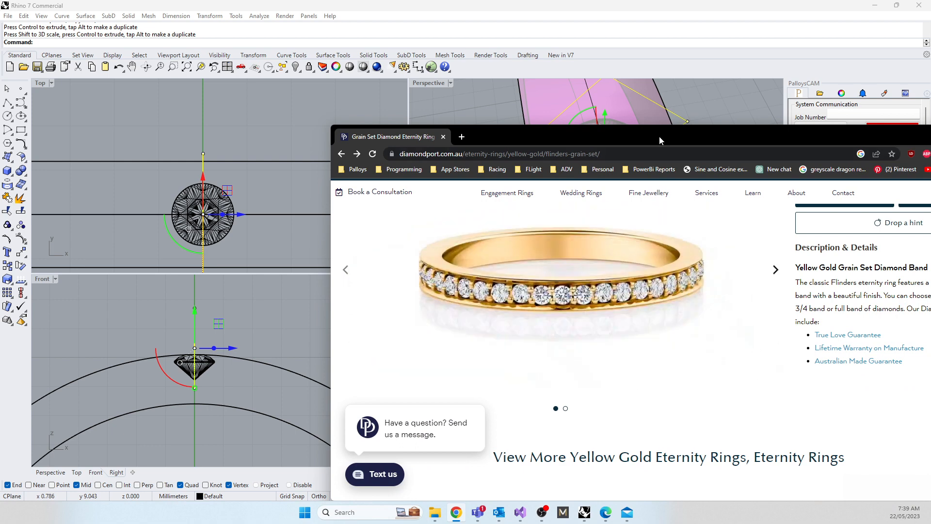
drag(659, 136, 582, 523)
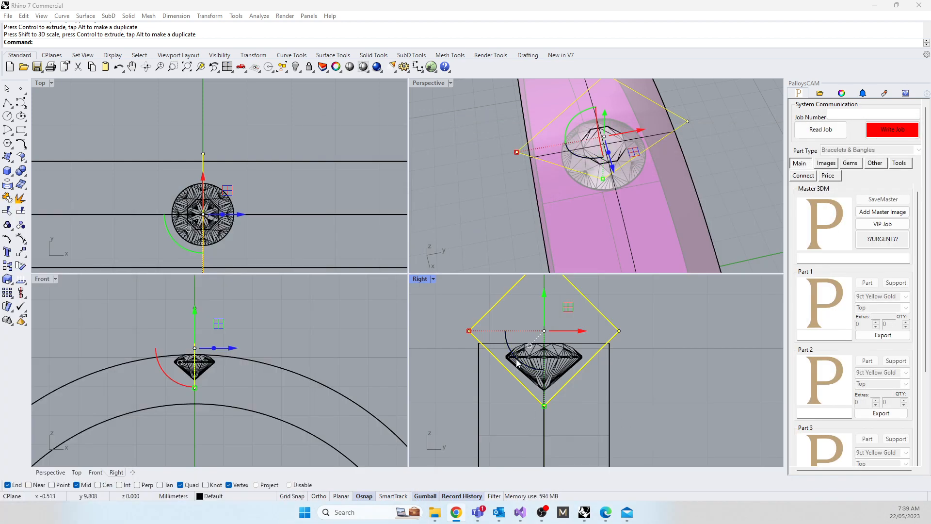
Step: Shrink the rotated square slightly about its centre so its sides cross the band's top surface just inside the outer edges
click(446, 378)
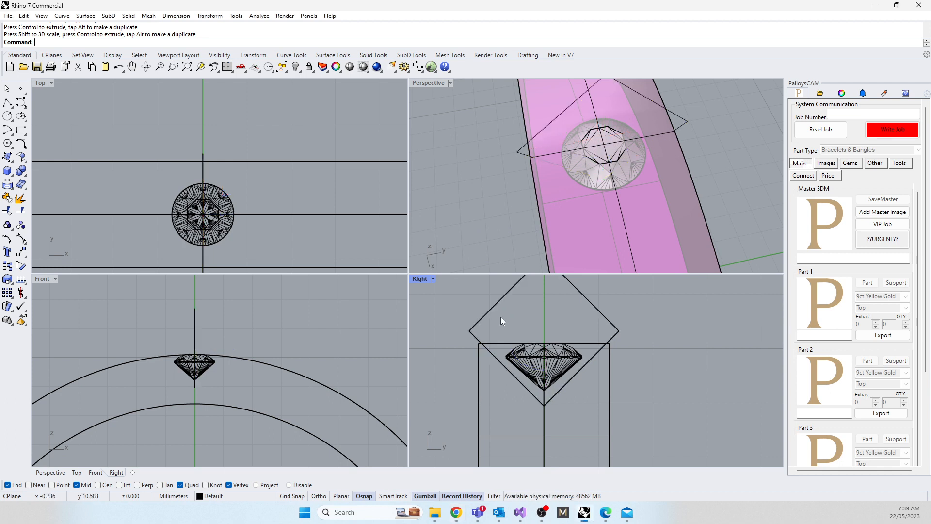
click(479, 342)
shift+drag(469, 331, 475, 333)
click(465, 362)
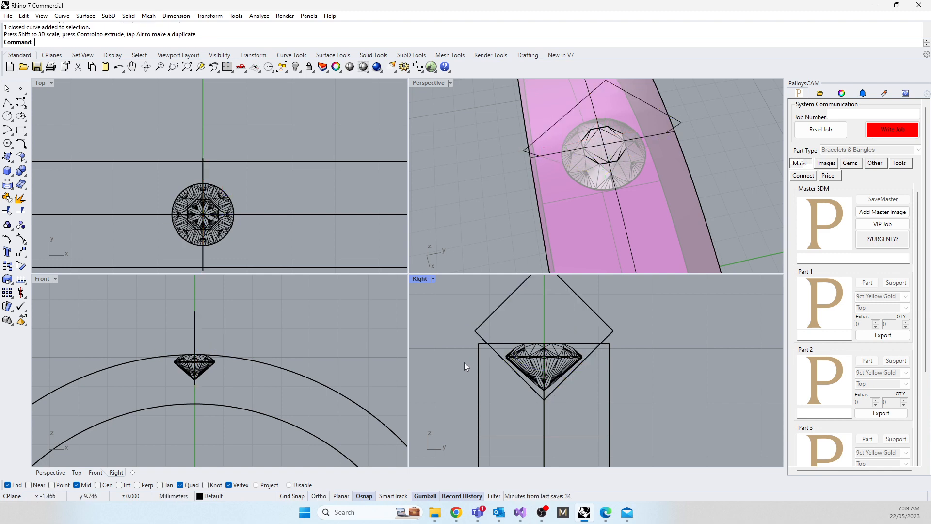
Step: Draw a horizontal line about 3.1 mm long across the rotated square with Polyline and raise it to just below the gem's girdle
click(8, 103)
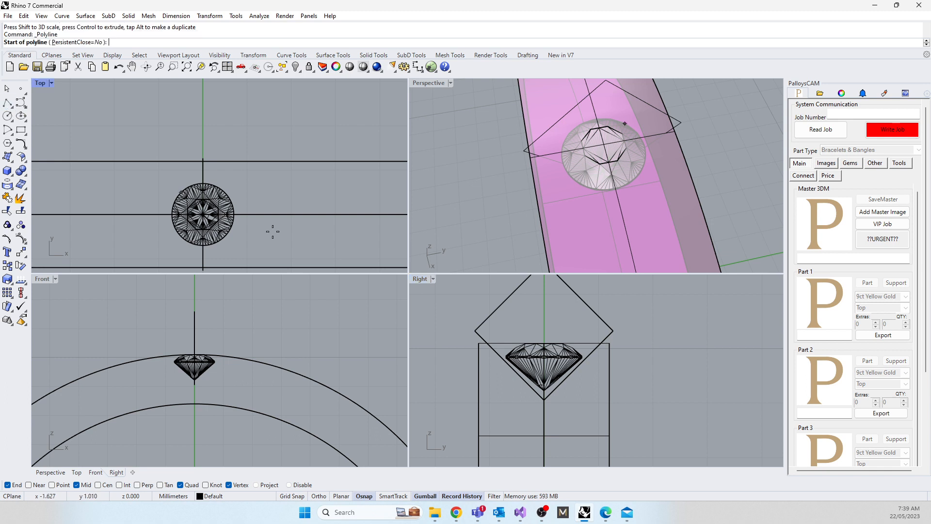
click(459, 368)
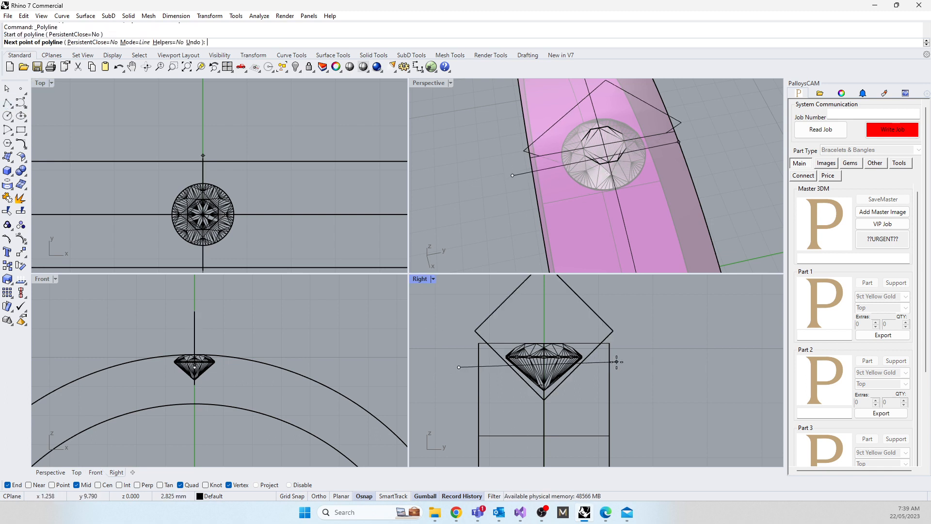
click(630, 367)
key(Return)
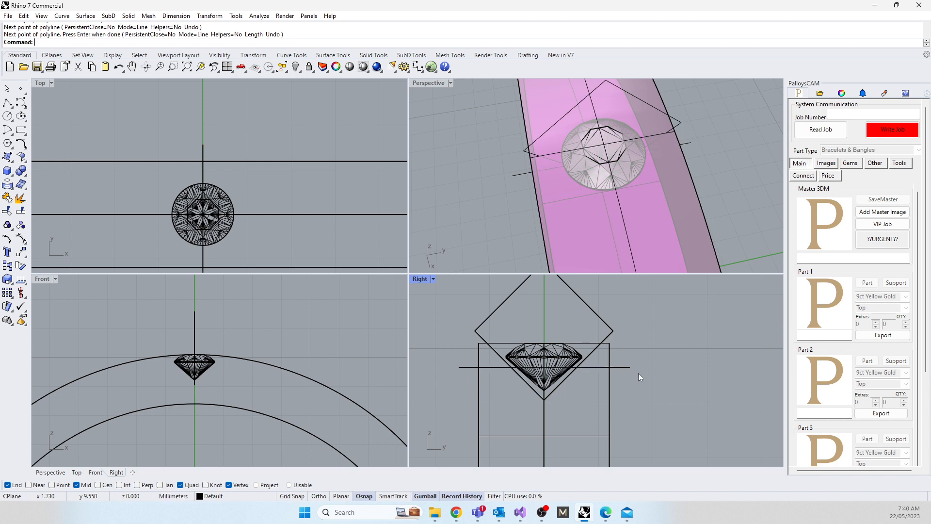
drag(544, 331, 543, 324)
key(Escape)
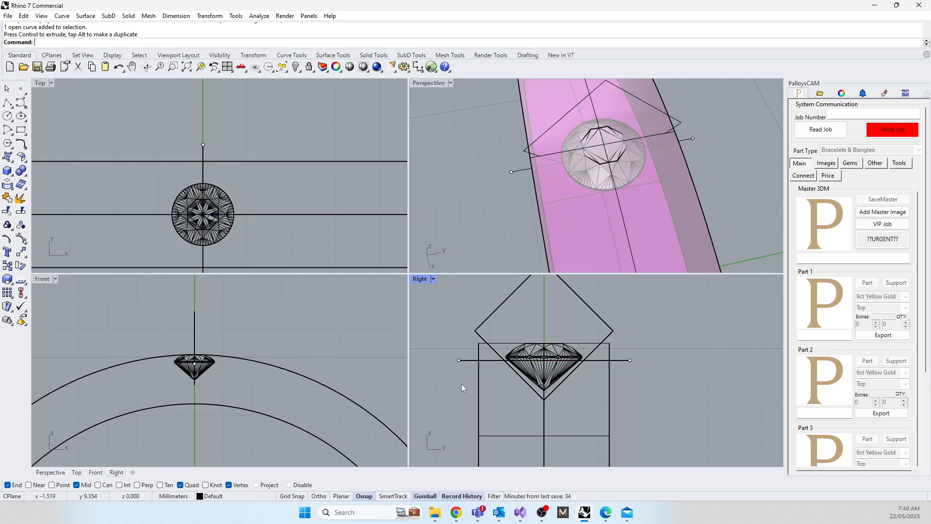
Step: Trim away the rotated square's lower corner and both ends of the horizontal line, leaving a flat-bottomed channel profile
click(527, 383)
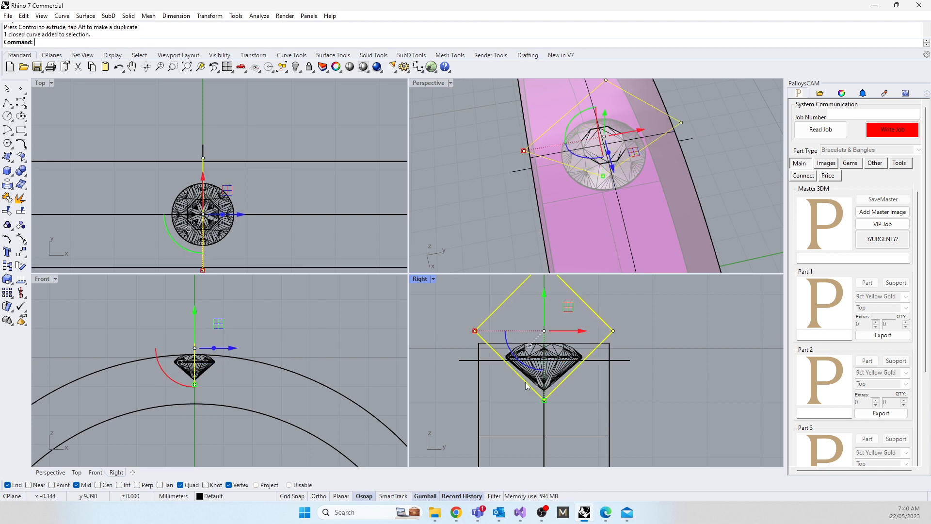
shift+click(494, 360)
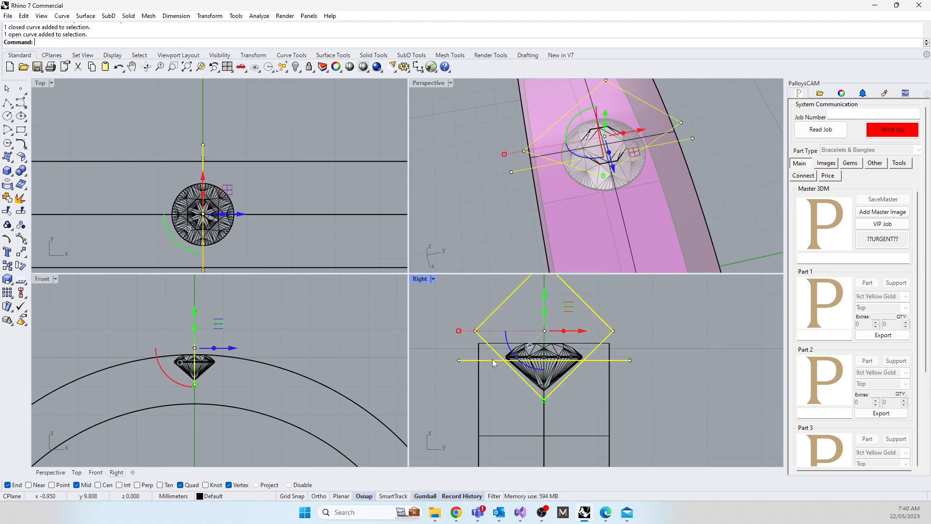
text(trim)
key(Return)
click(493, 362)
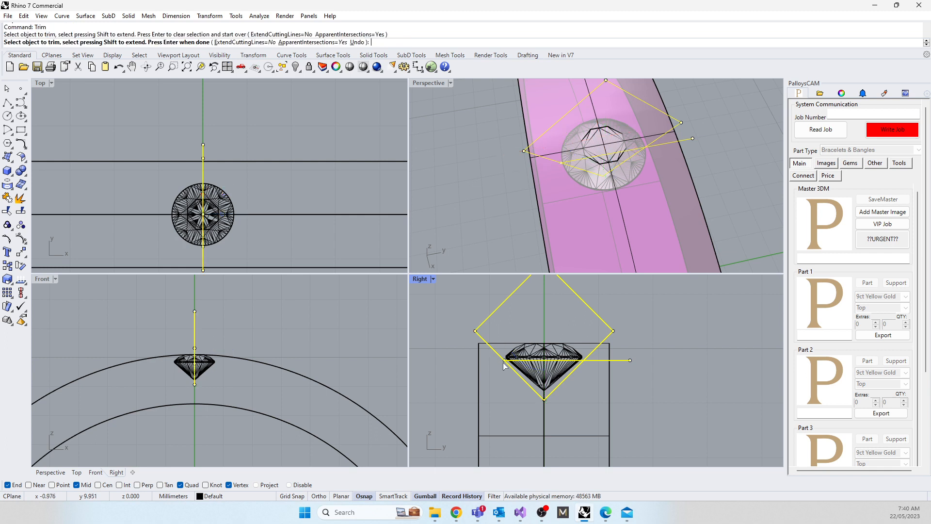
click(528, 383)
click(595, 361)
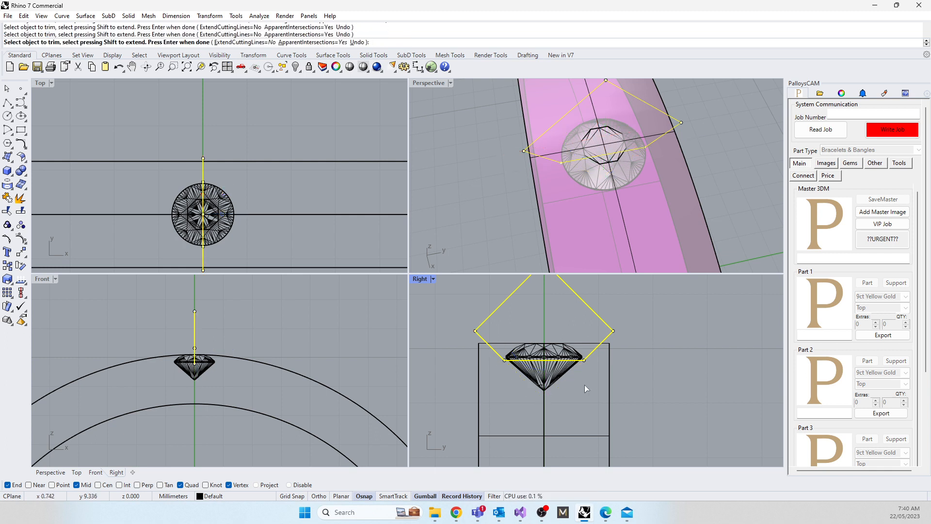
Step: Finish trimming and join the trimmed curves into one closed channel profile
key(Return)
text(join)
key(Return)
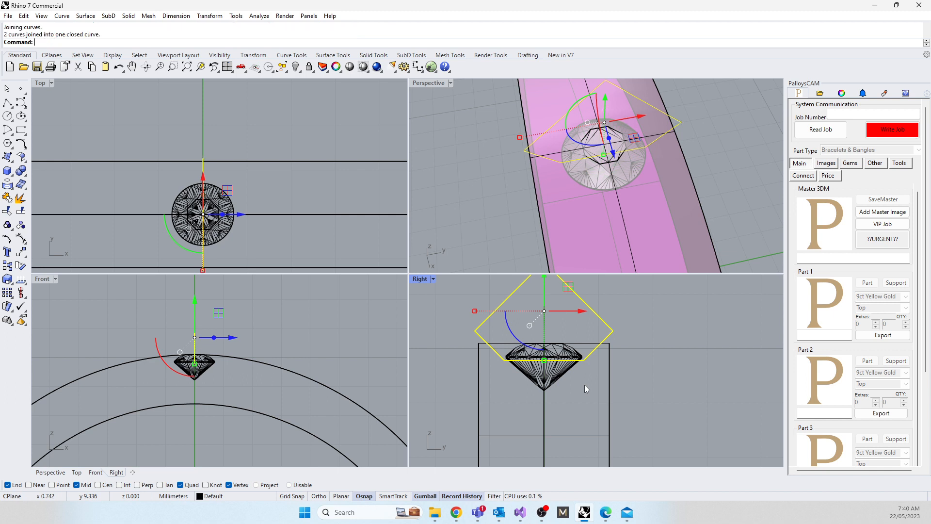
Step: Revolve the channel profile a full 360° around the ring's horizontal width axis through the origin (0)
scroll(612, 379, down, 20)
right_drag(545, 437, 538, 412)
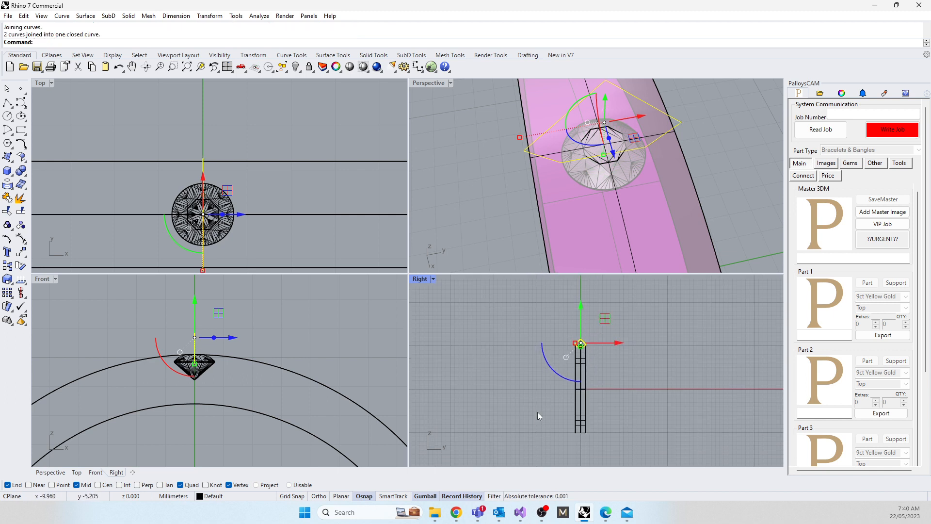
text(Revolve)
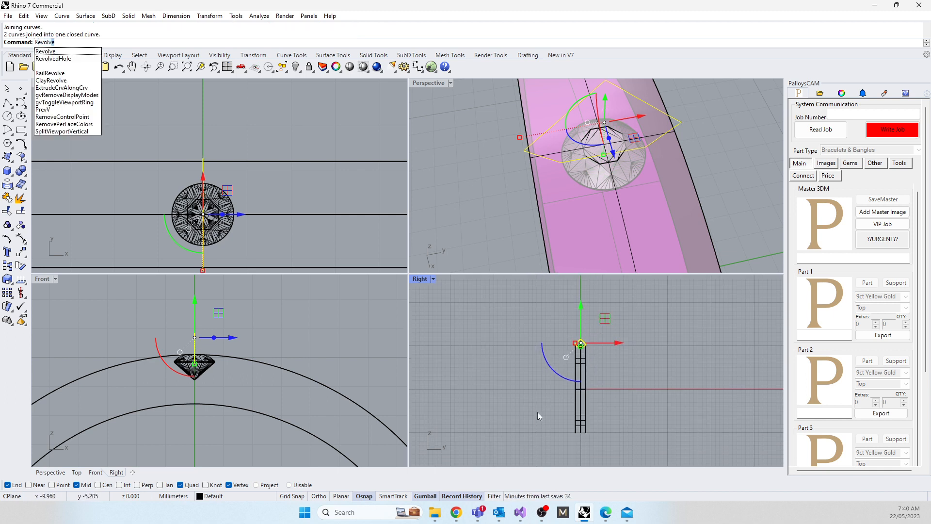
click(45, 52)
text(0)
key(Return)
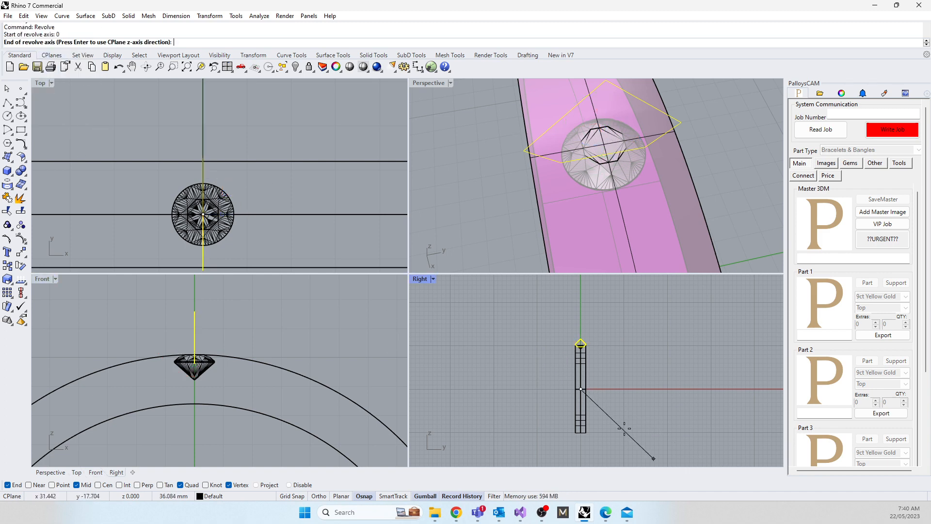
click(488, 384)
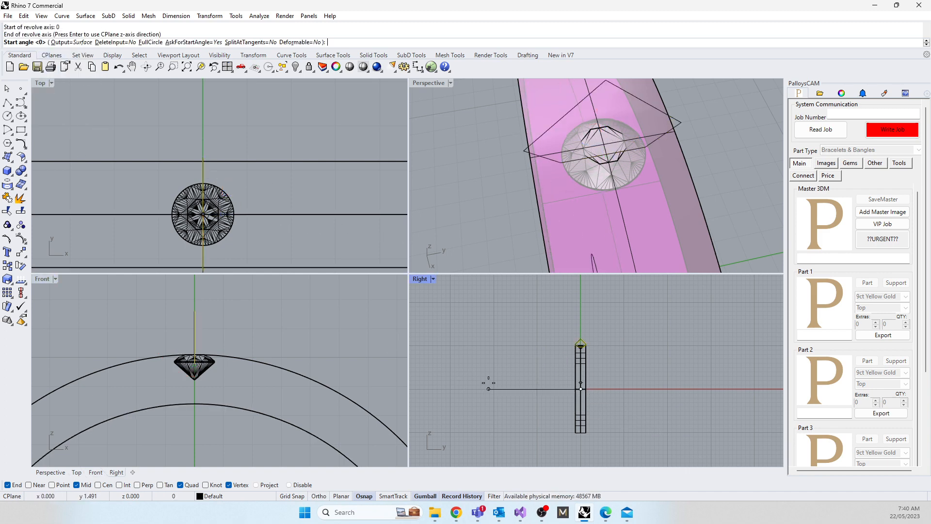
key(Return)
key(Return)
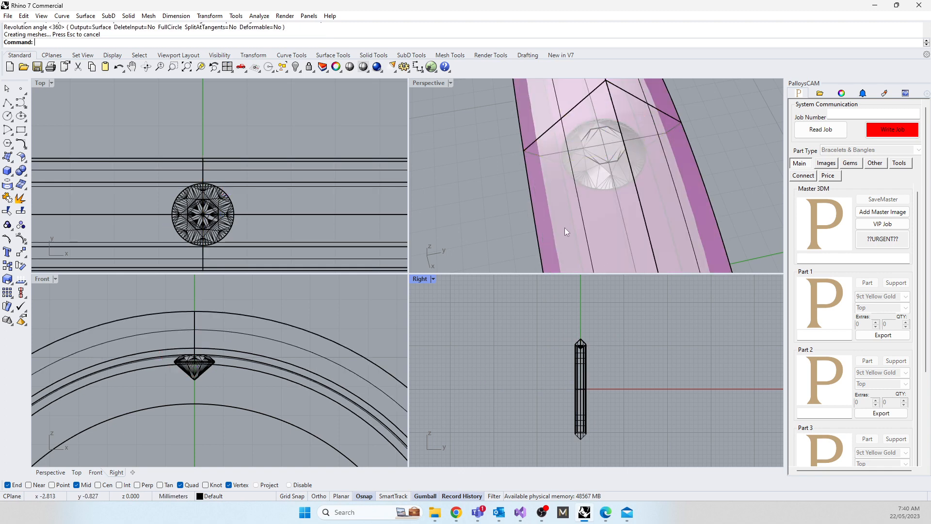
Step: Set the perspective view to Shaded and subtract the revolved channel solid from the ring band with BooleanDifference
right_drag(564, 228, 523, 150)
click(423, 82)
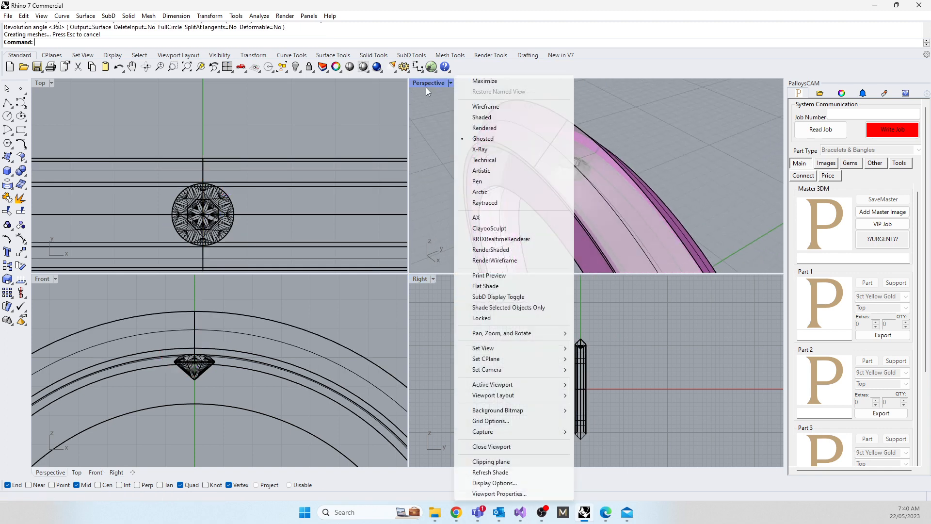
click(480, 117)
click(488, 186)
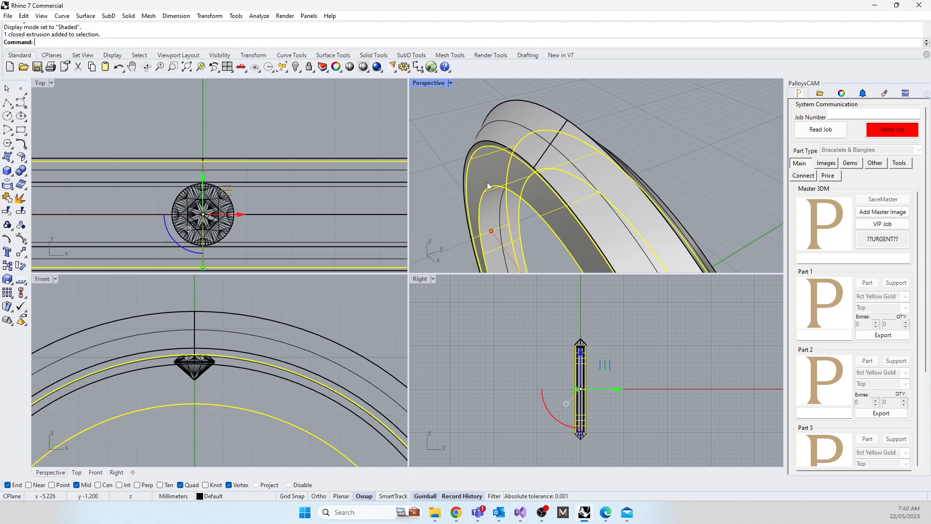
text(booleandifference)
key(Return)
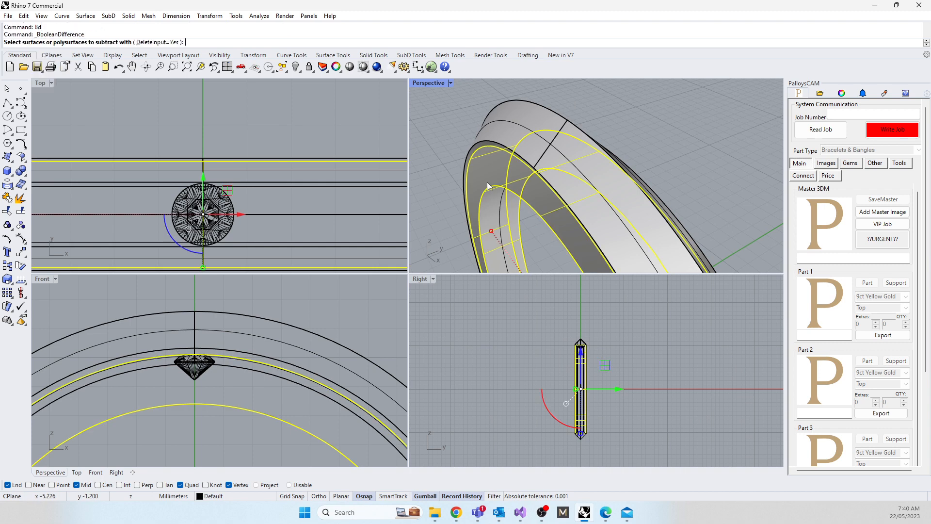
click(494, 109)
key(Return)
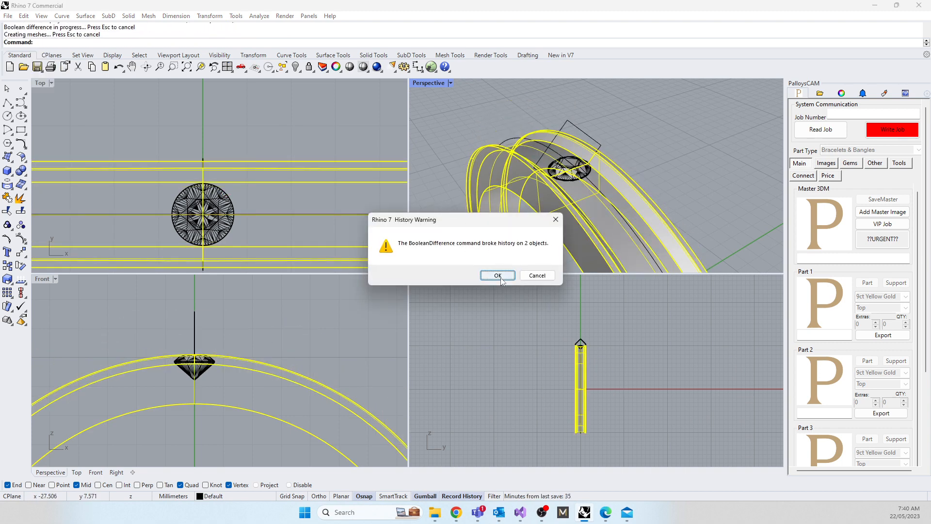
click(491, 275)
right_drag(457, 157, 528, 246)
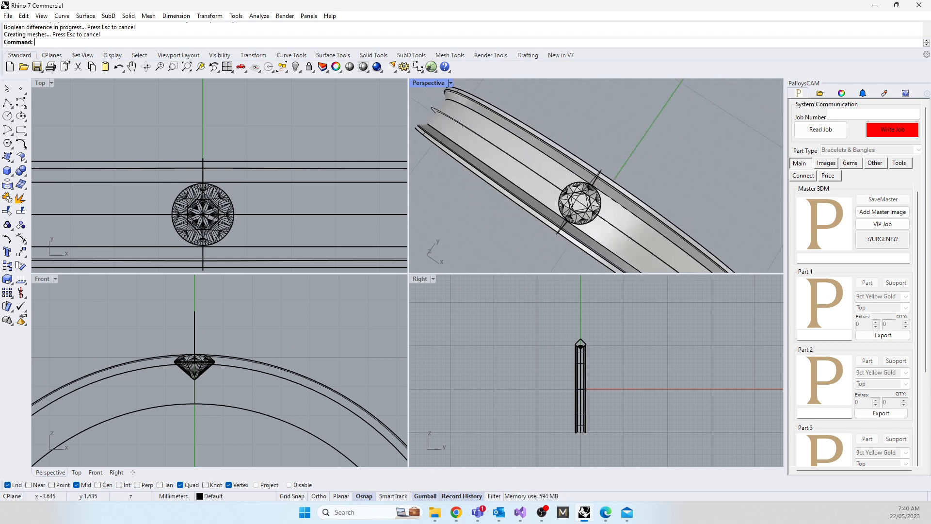
Step: Compare the cut channel with the yellow gold ring's photo in the browser, and move the browser window out of the way
key(alt+Tab)
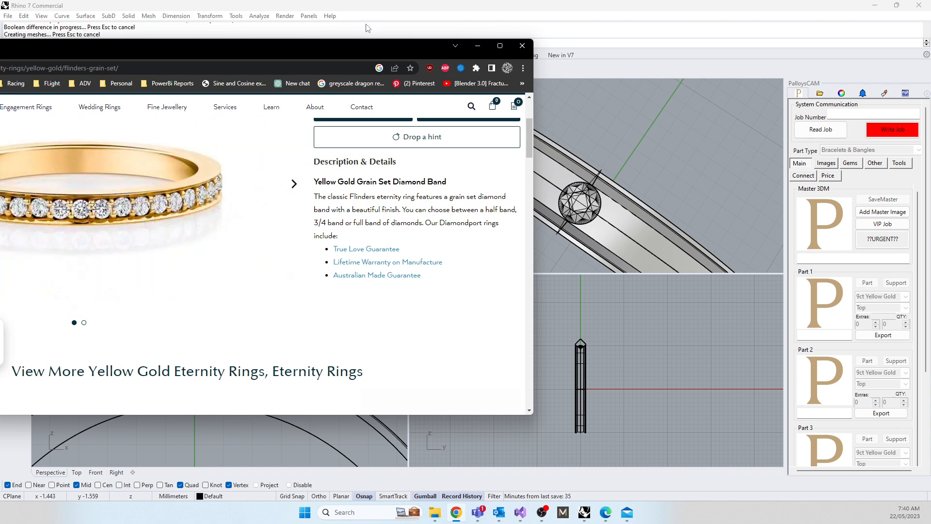
drag(327, 47, 0, 82)
right_drag(522, 268, 557, 172)
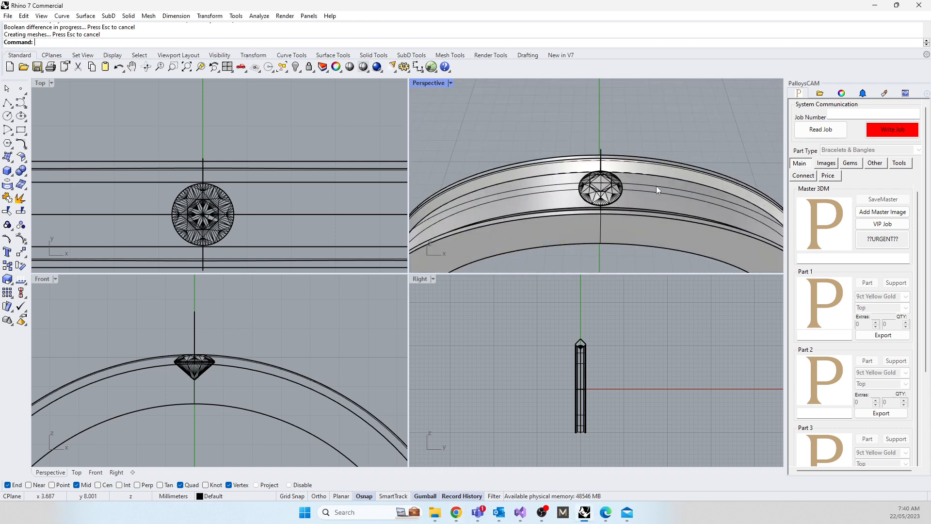
Step: Delete the leftover channel profile curve above the gem and inspect the channel around the gem
click(195, 329)
key(Delete)
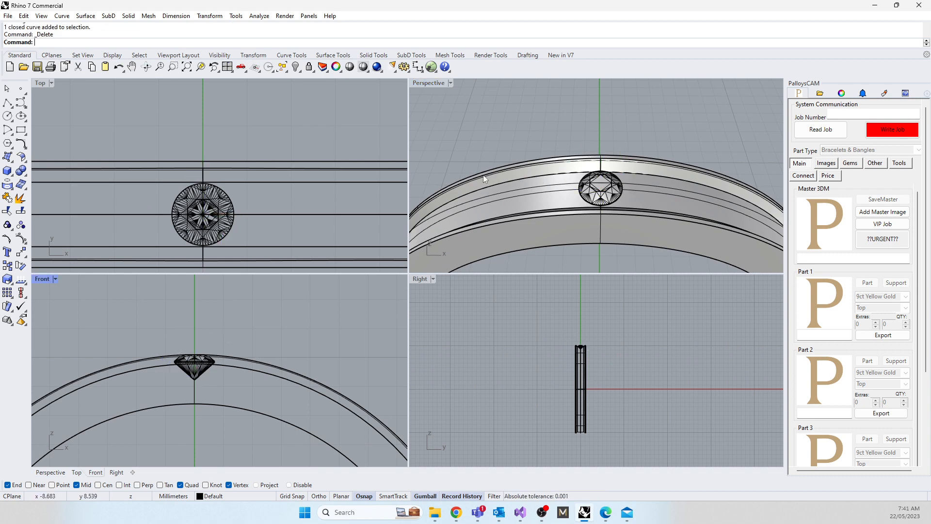
right_drag(483, 175, 573, 128)
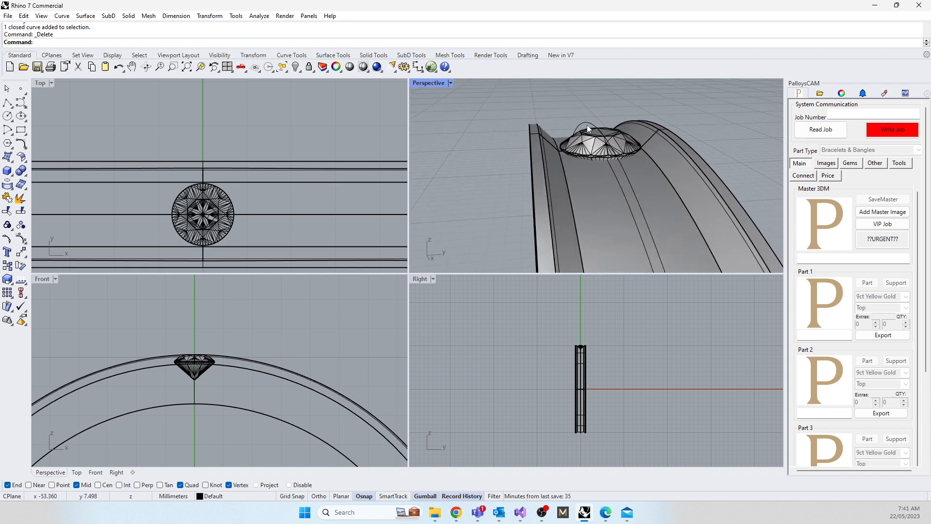
click(585, 123)
key(Escape)
right_drag(479, 145, 464, 215)
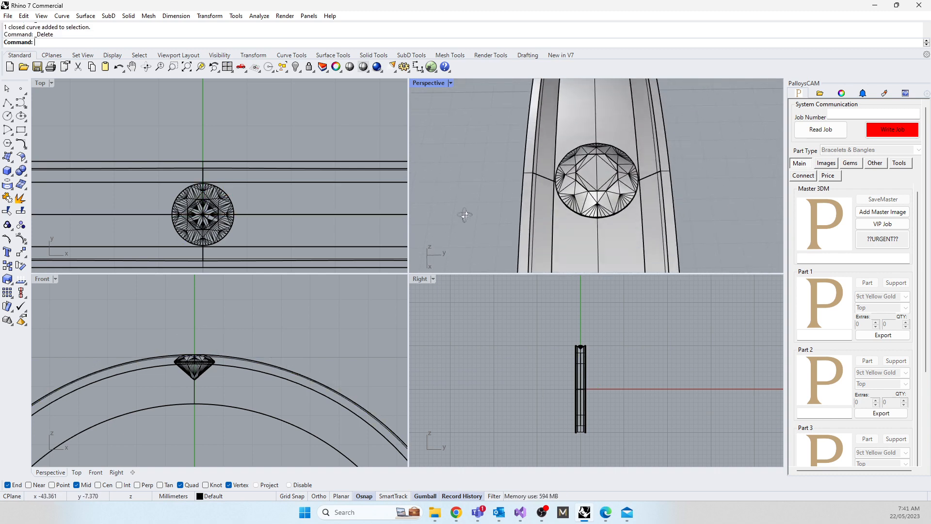
Step: Scale the ring band slightly narrower across its width so its channel sits closer to the gem
click(534, 189)
scroll(185, 272, up, 3)
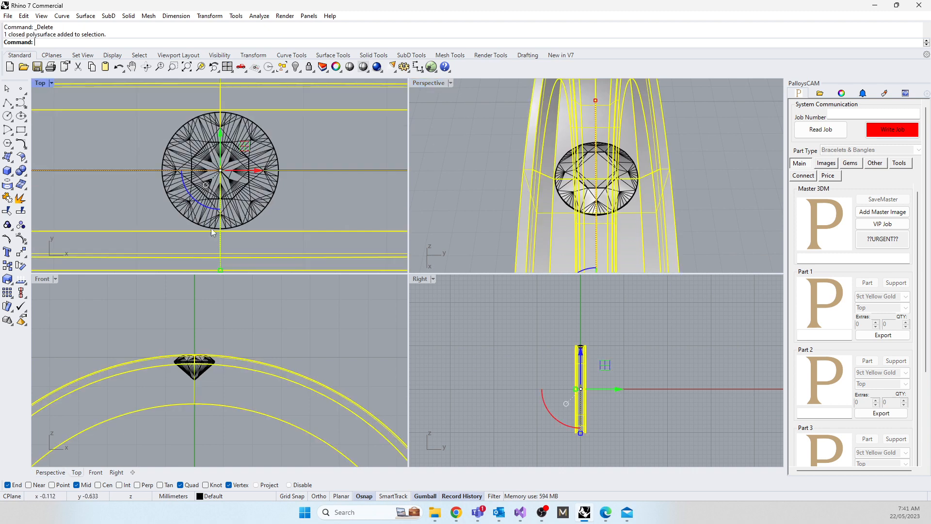
scroll(213, 233, down, 2)
drag(224, 251, 226, 249)
click(474, 213)
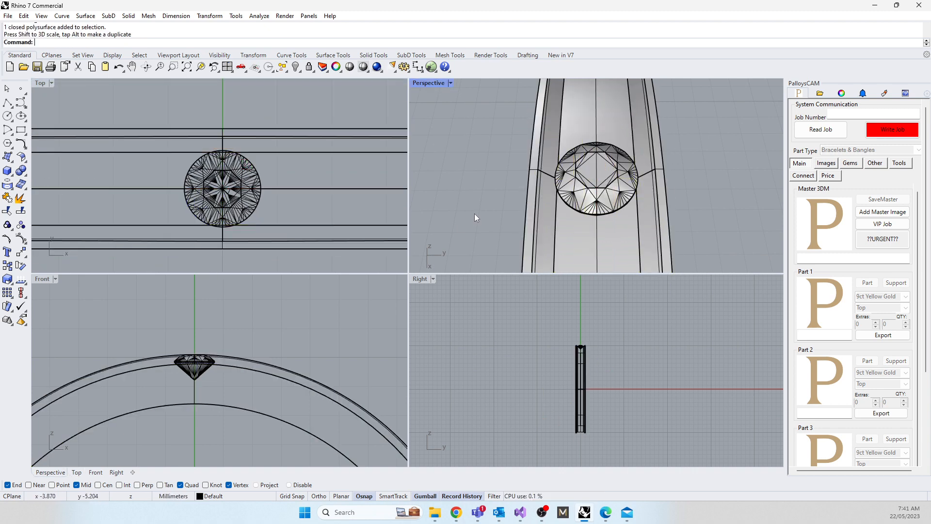
right_drag(475, 213, 498, 222)
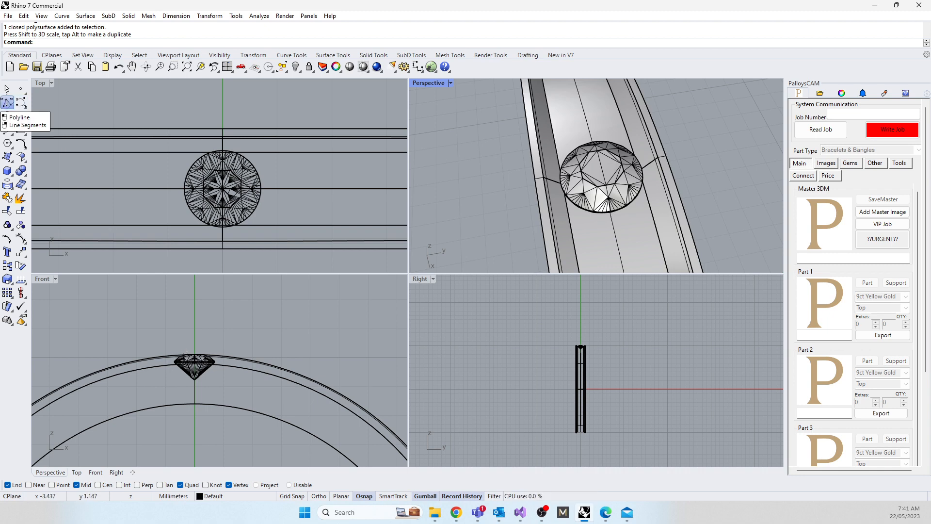
Step: Draw a short vertical line with Polyline, rising from the gem's girdle edge diagonally between the channel wall and the ring's centreline
click(8, 103)
scroll(211, 170, up, 5)
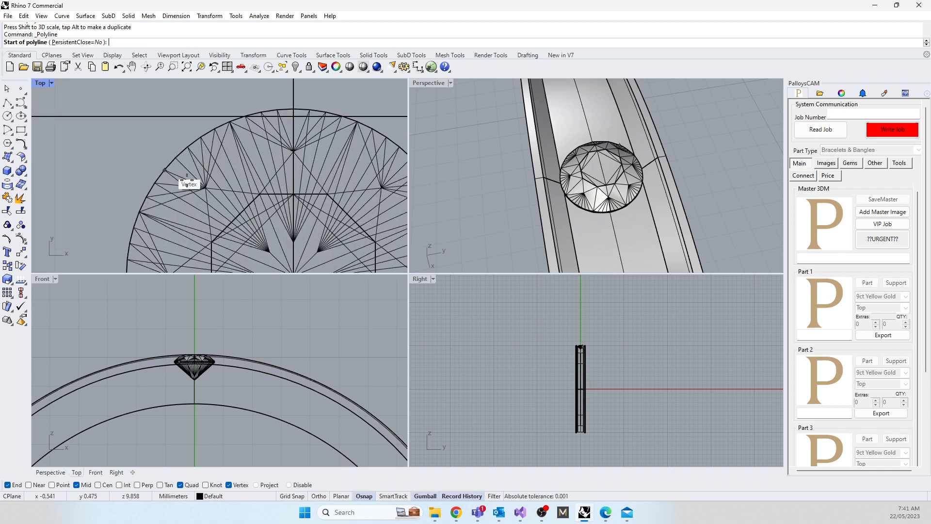
scroll(192, 189, down, 4)
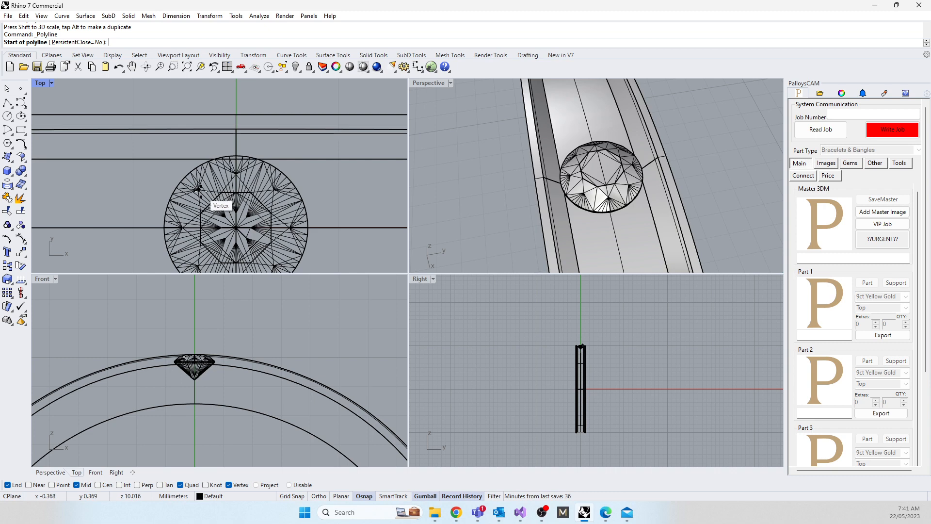
click(186, 177)
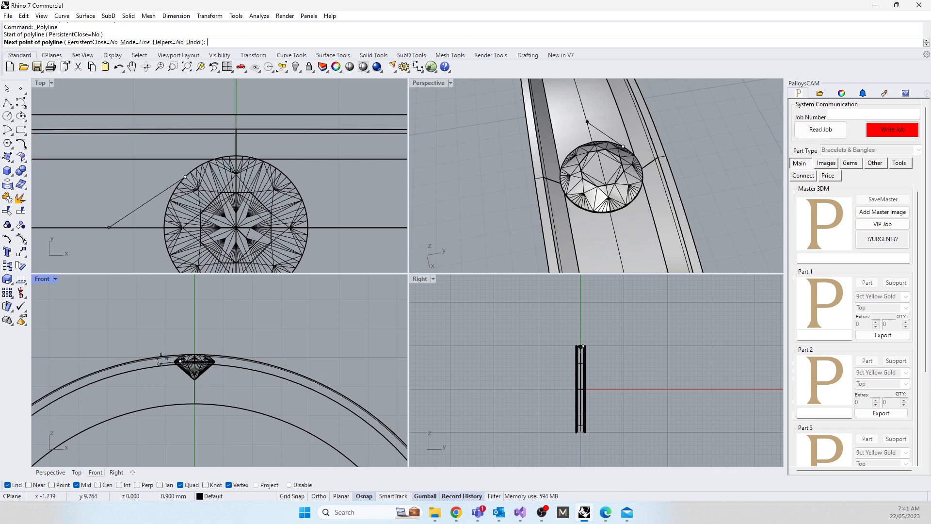
shift+click(179, 325)
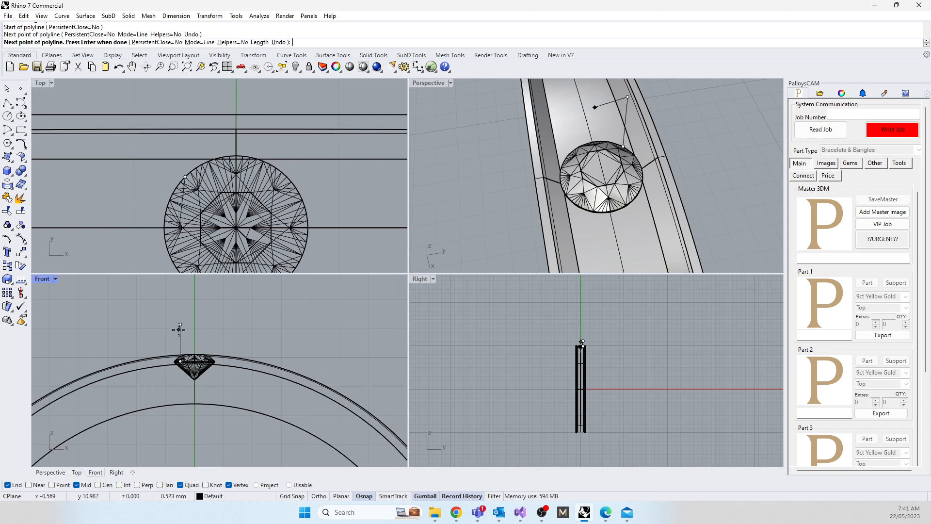
key(Return)
Step: Lower the vertical line through the gem's girdle so its upper end sits just above the band's outer surface
click(180, 336)
drag(180, 313, 184, 345)
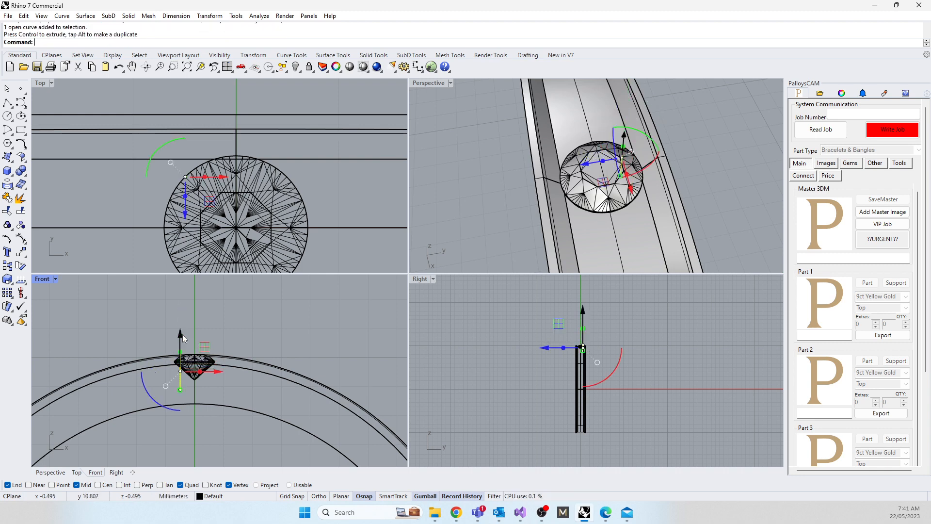
scroll(177, 367, up, 5)
drag(190, 389, 190, 390)
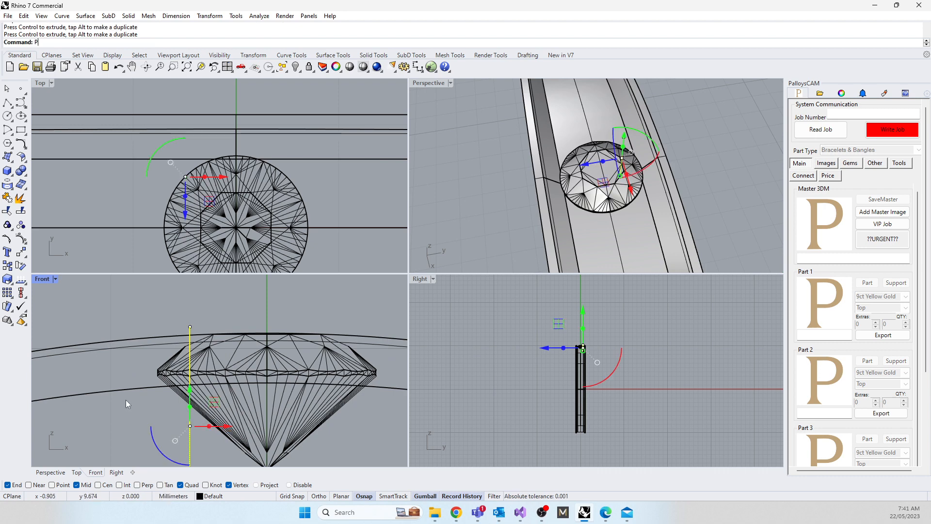
Step: Create a flat-capped pipe along the vertical line with a radius of about 0.244 mm at both ends
key(Return)
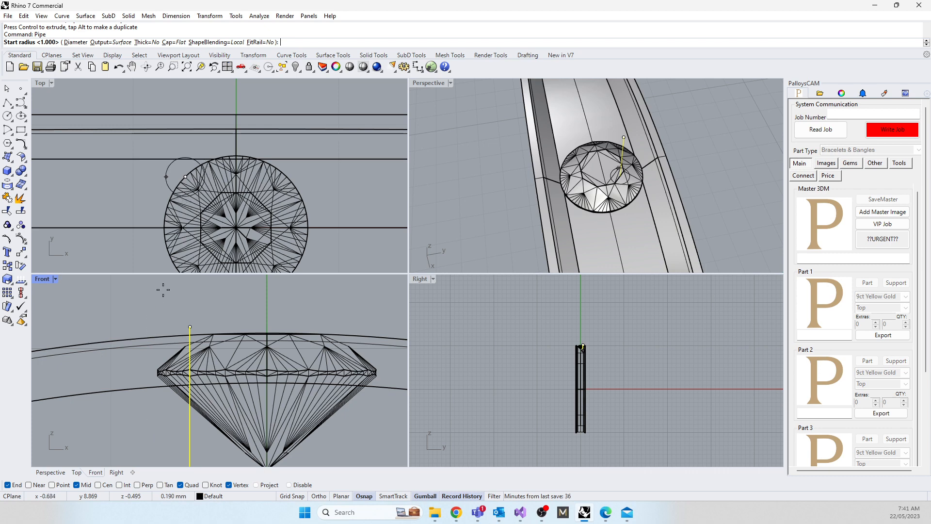
double_click(38, 83)
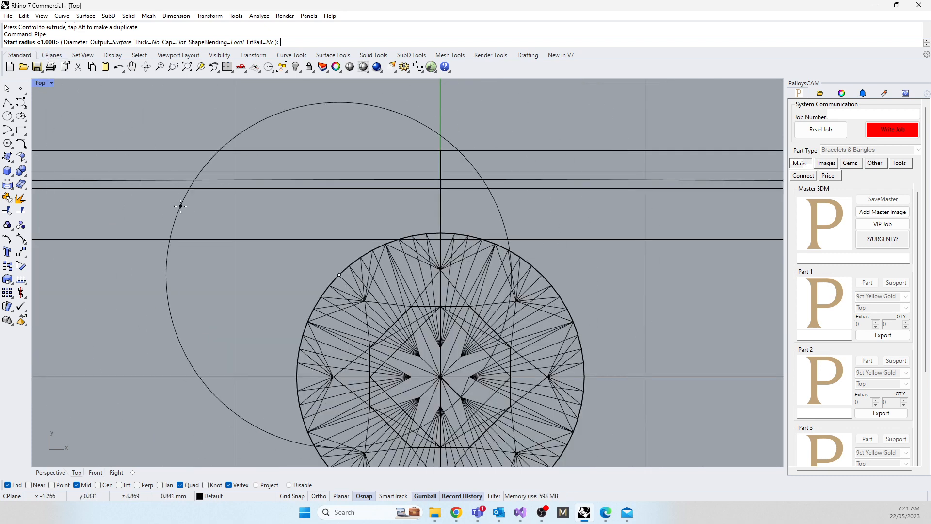
scroll(190, 214, down, 2)
click(249, 256)
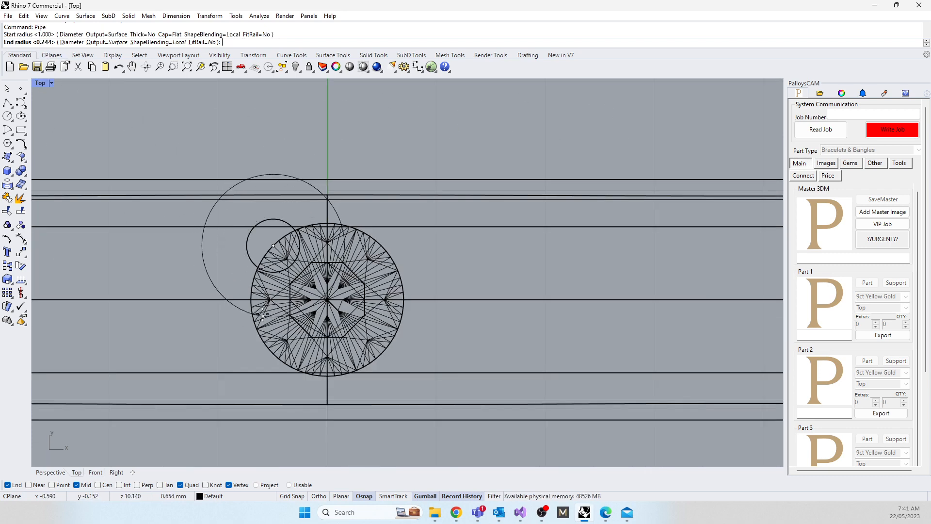
click(253, 301)
key(Return)
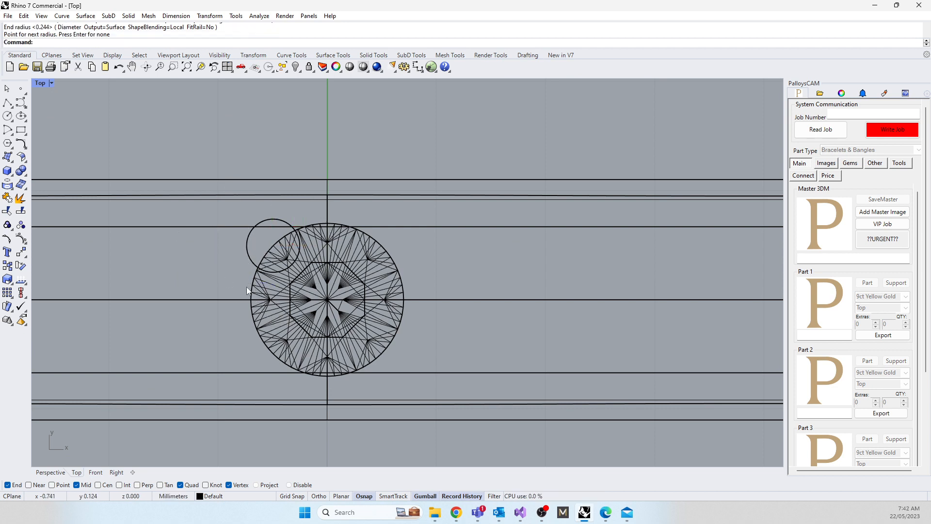
Step: Move the pipe slightly outward from the gem toward the channel wall, keeping it overlapping the girdle
click(249, 252)
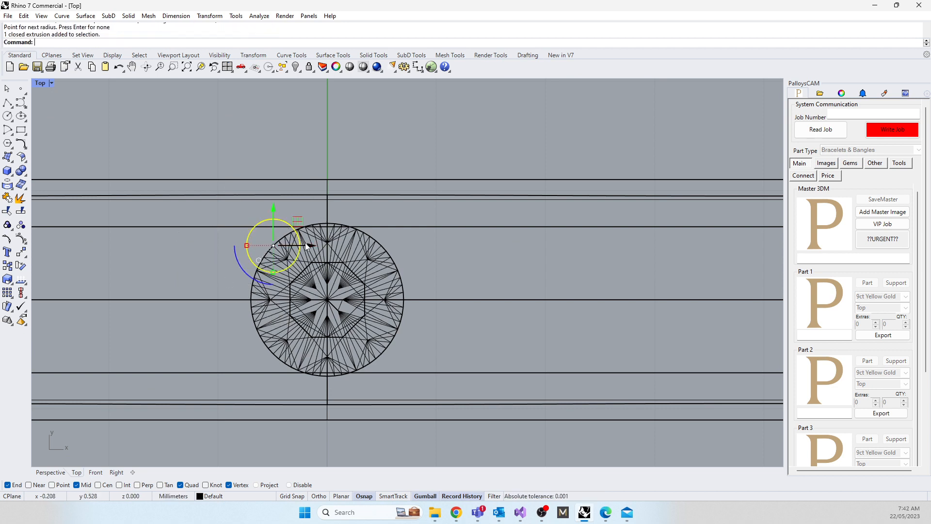
drag(306, 246, 309, 247)
click(465, 277)
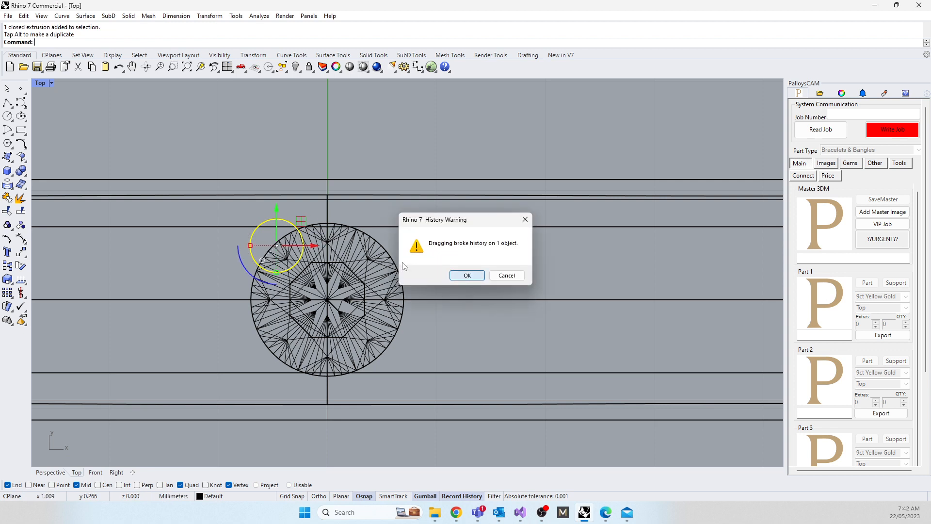
drag(279, 212, 278, 207)
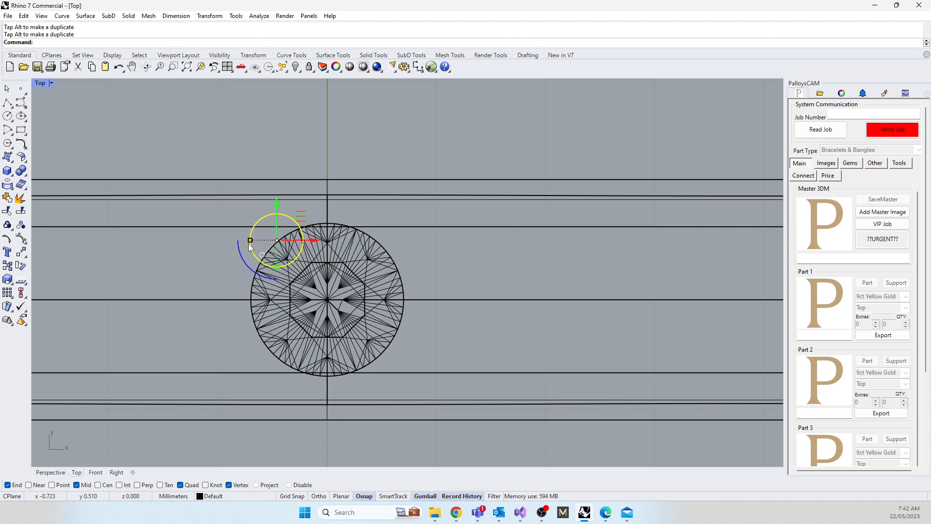
mouse_move(315, 241)
mouse_down()
mouse_move(294, 241)
mouse_move(309, 240)
mouse_up()
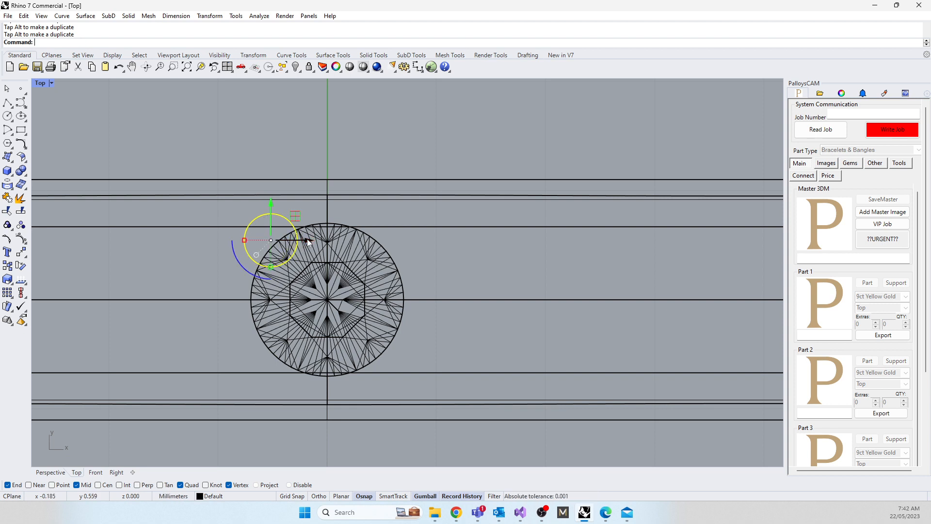
Step: Check the grain size and placement in the yellow gold ring's browser photo, and move the browser window aside
drag(0, 15, 459, 86)
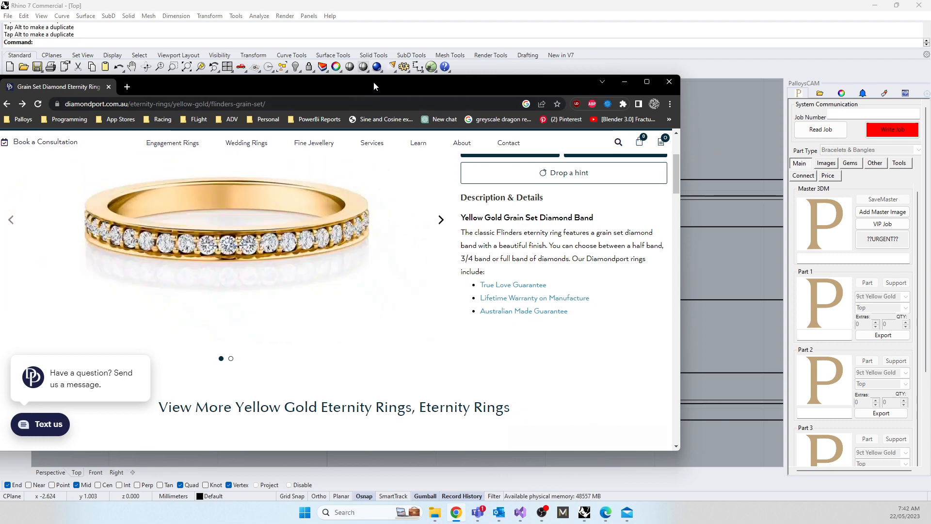
drag(374, 83, 0, 111)
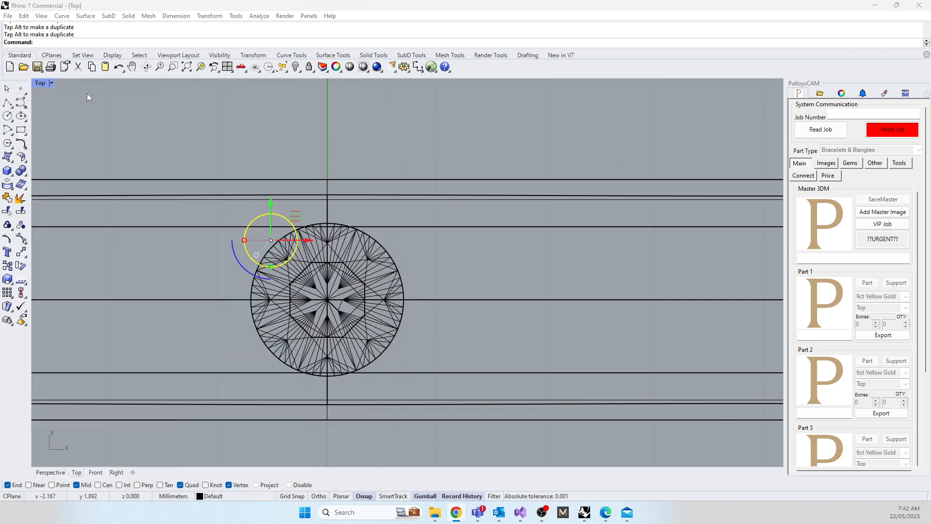
Step: Fillet the upper edge of the cylindrical grain beside the gem with a radius of 0.125 mm
double_click(40, 83)
right_drag(522, 185, 491, 195)
click(477, 150)
scroll(563, 171, up, 4)
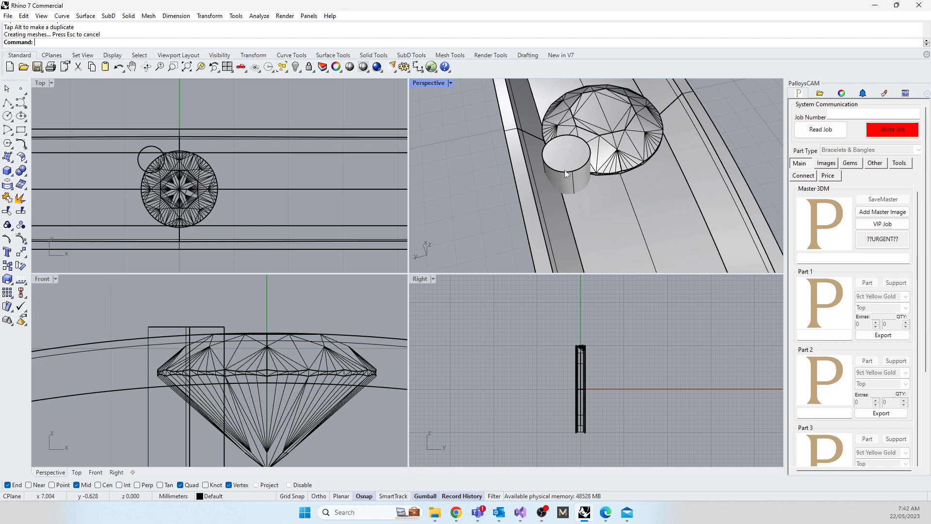
text(Fill)
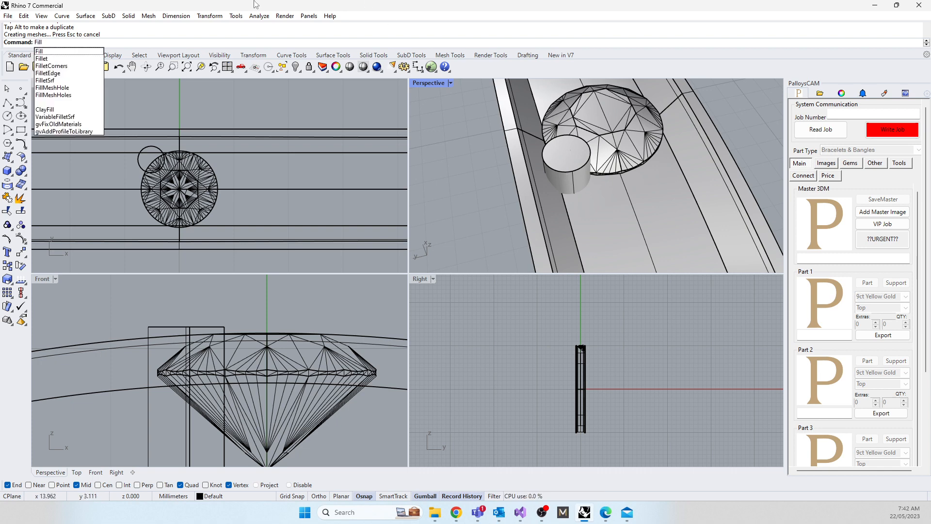
click(55, 73)
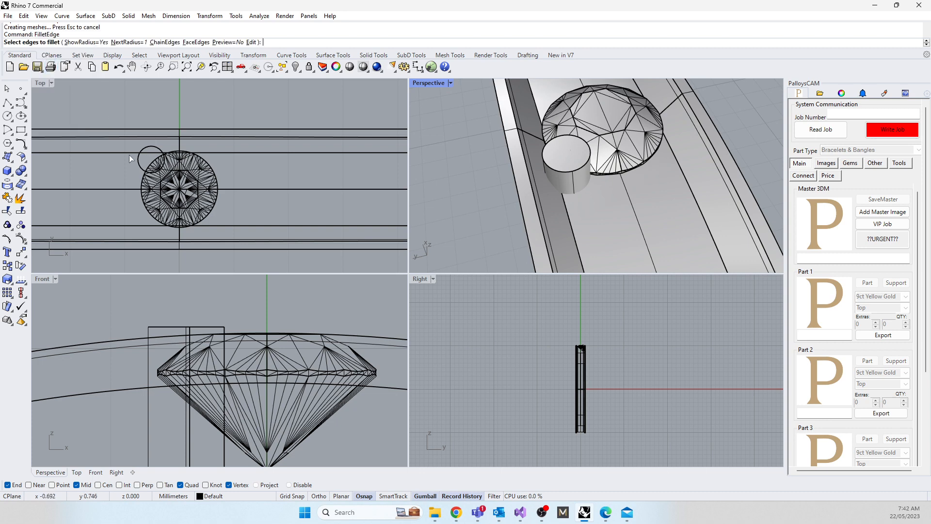
scroll(129, 154, up, 6)
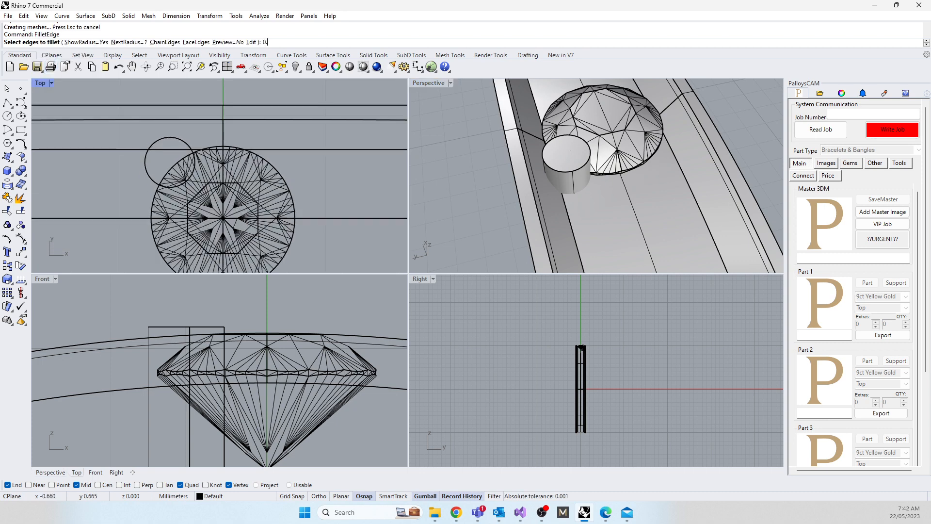
text(0.125)
key(Return)
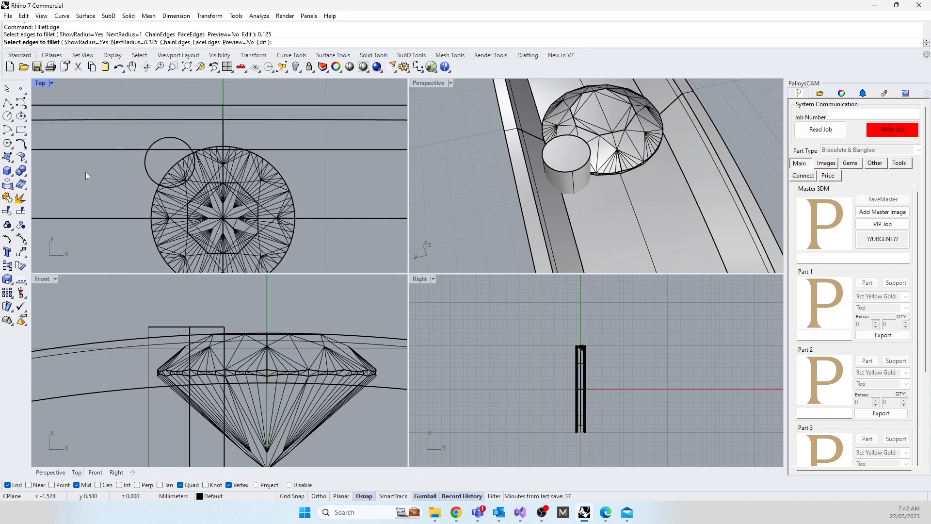
click(564, 170)
key(Return)
key(Return)
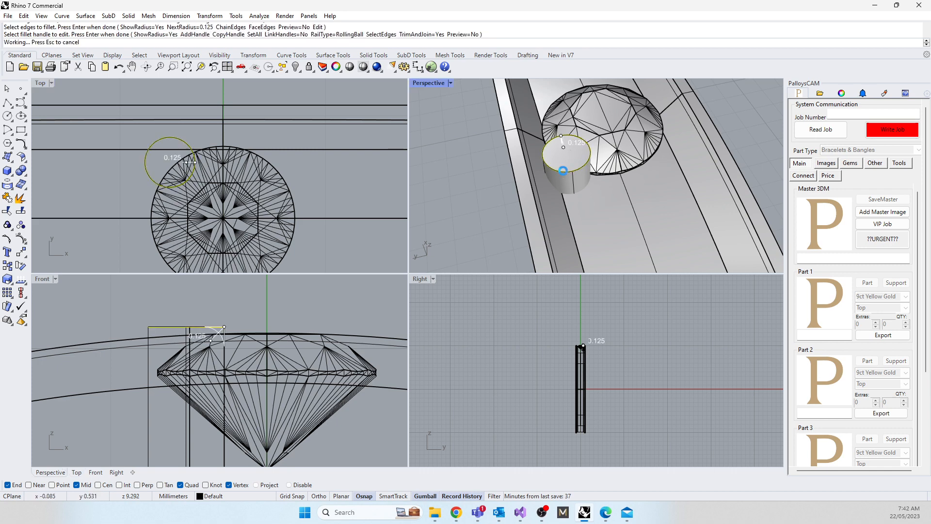
right_drag(609, 170, 497, 213)
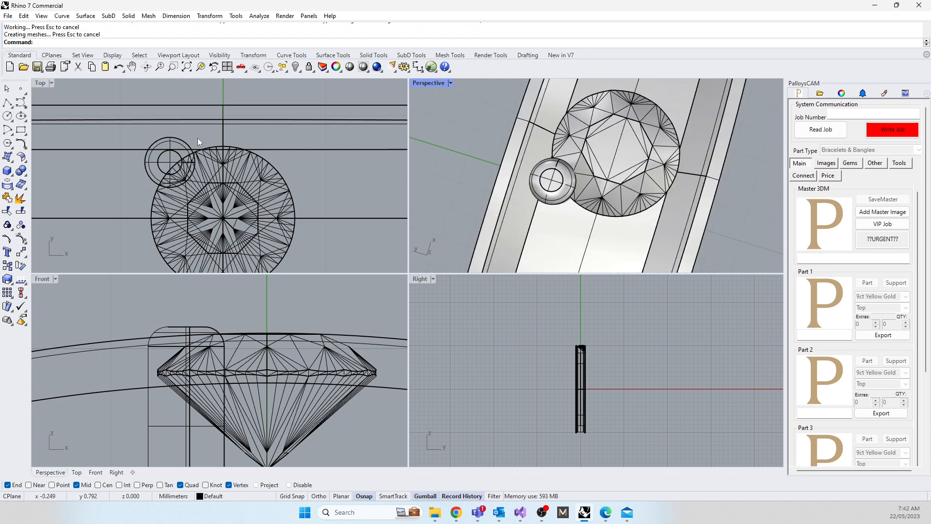
Step: Move the filleted grain slightly toward the gem and scale it down a little in all three directions
click(153, 182)
drag(195, 135, 199, 139)
right_drag(143, 211, 128, 133)
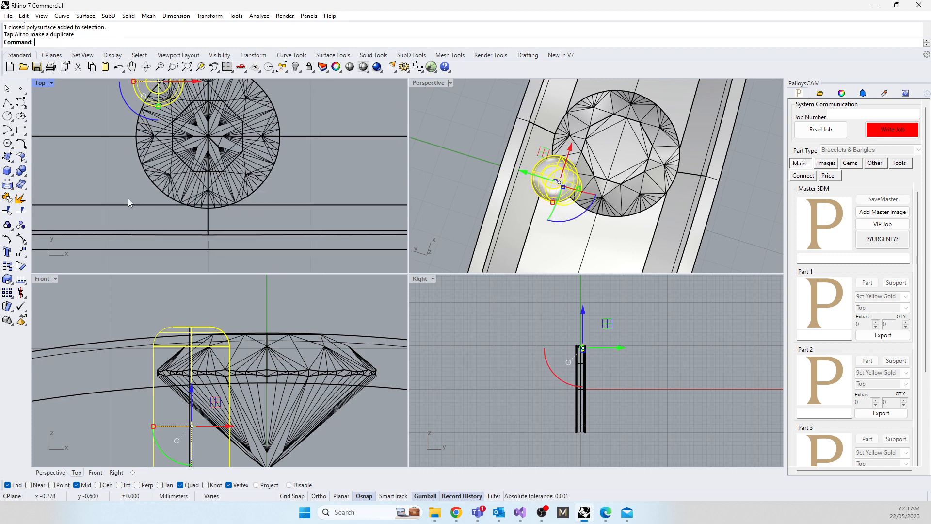
scroll(129, 160, down, 4)
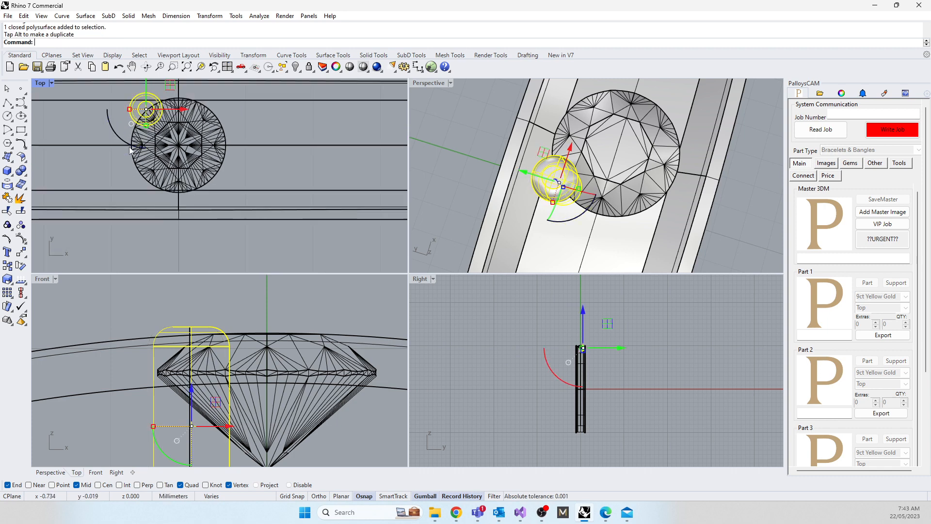
drag(130, 110, 167, 91)
right_drag(112, 159, 162, 247)
click(122, 116)
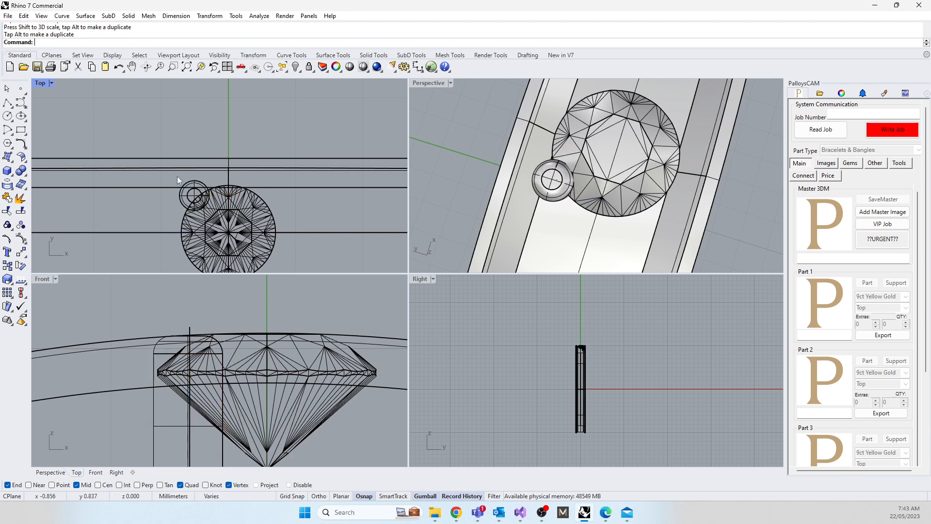
Step: Fine-tune the grain's position in plan so that it slightly overlaps the gem's girdle beside the channel wall
right_drag(604, 192, 541, 138)
scroll(565, 130, up, 7)
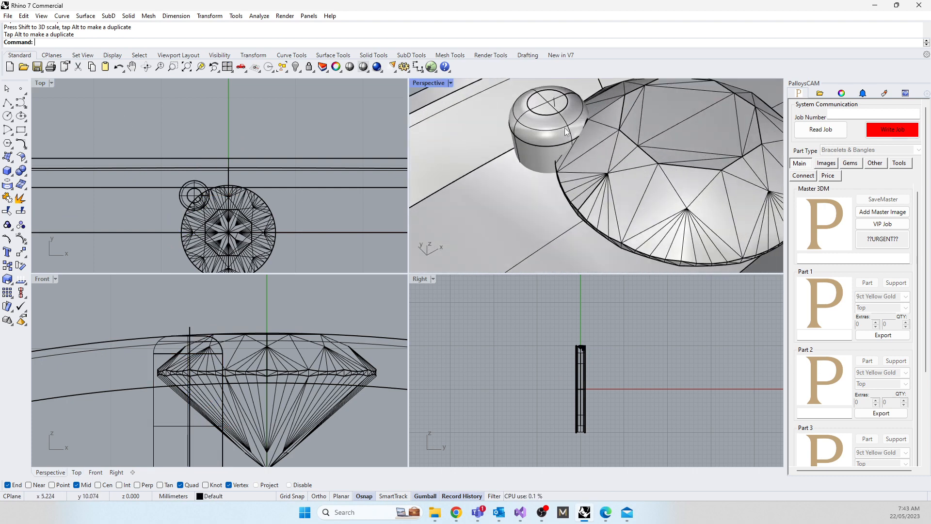
scroll(192, 197, up, 2)
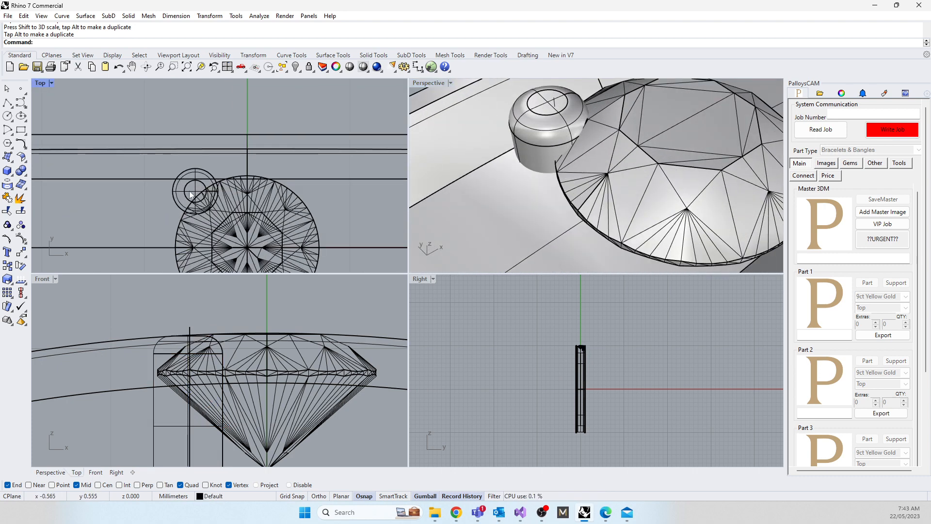
click(191, 194)
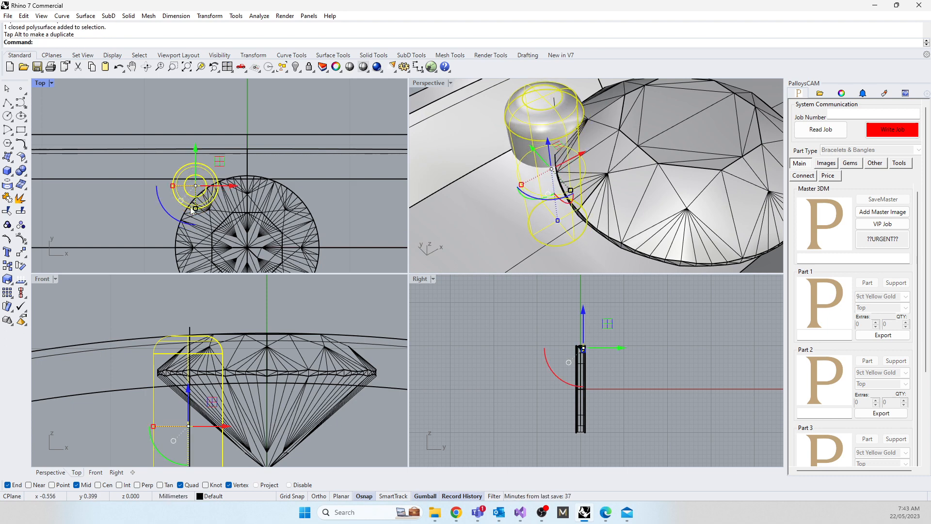
drag(222, 167, 229, 168)
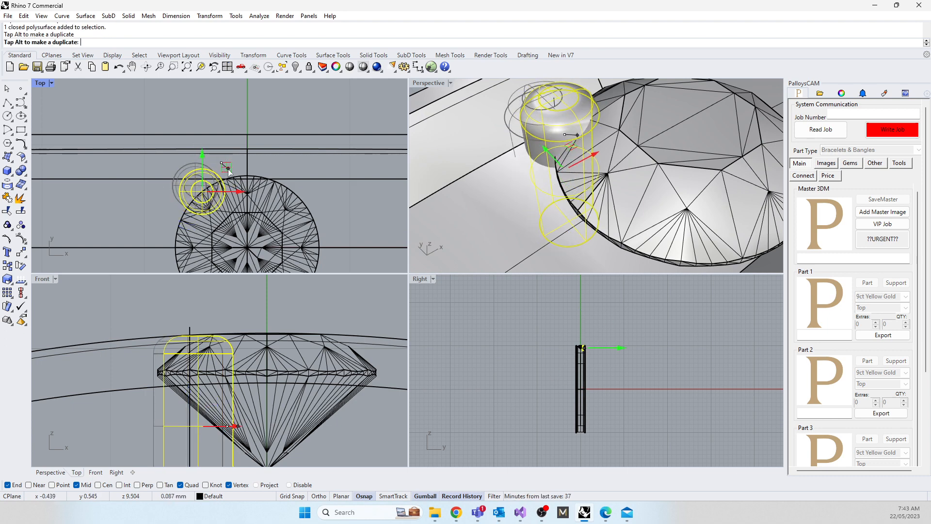
scroll(201, 206, up, 5)
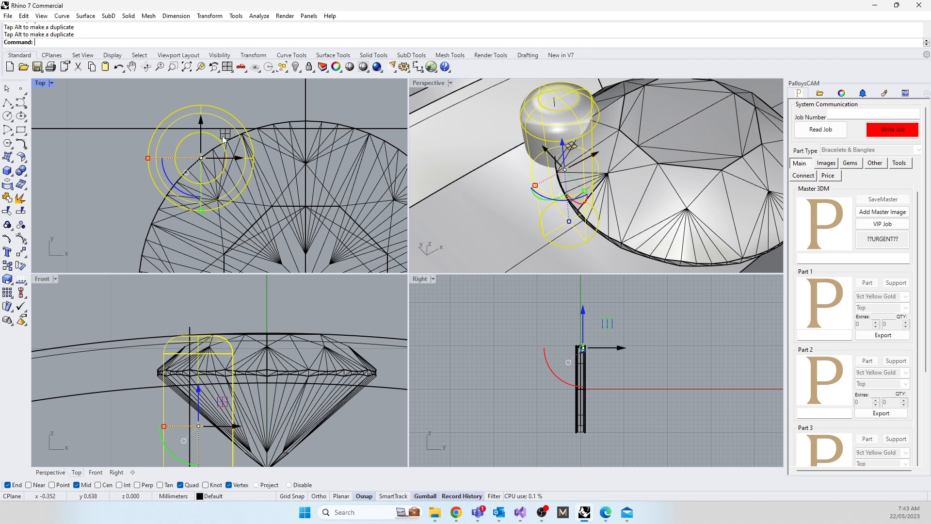
drag(224, 136, 205, 125)
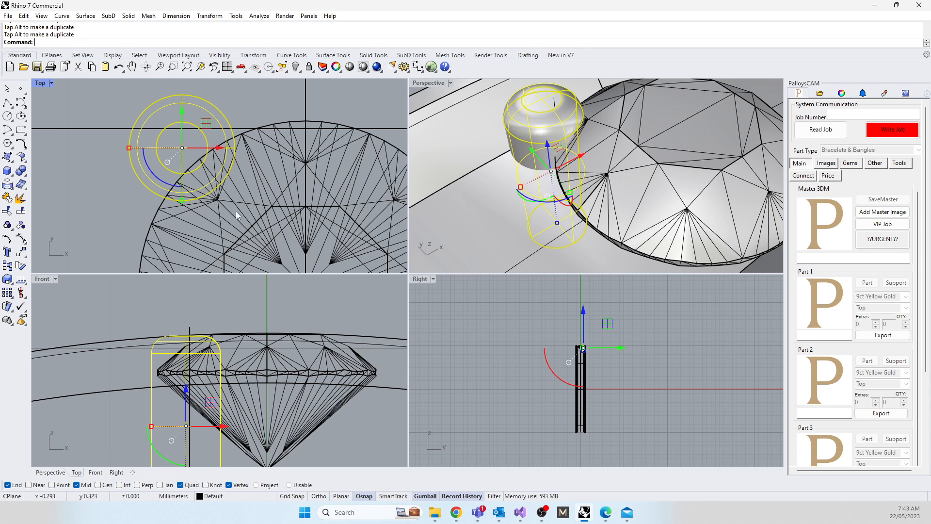
drag(206, 124, 204, 124)
scroll(180, 217, down, 3)
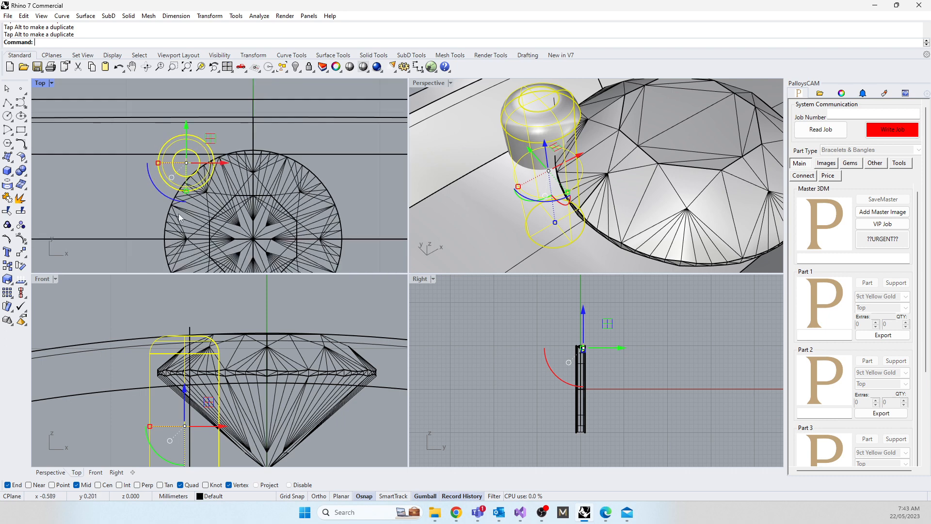
drag(209, 138, 211, 141)
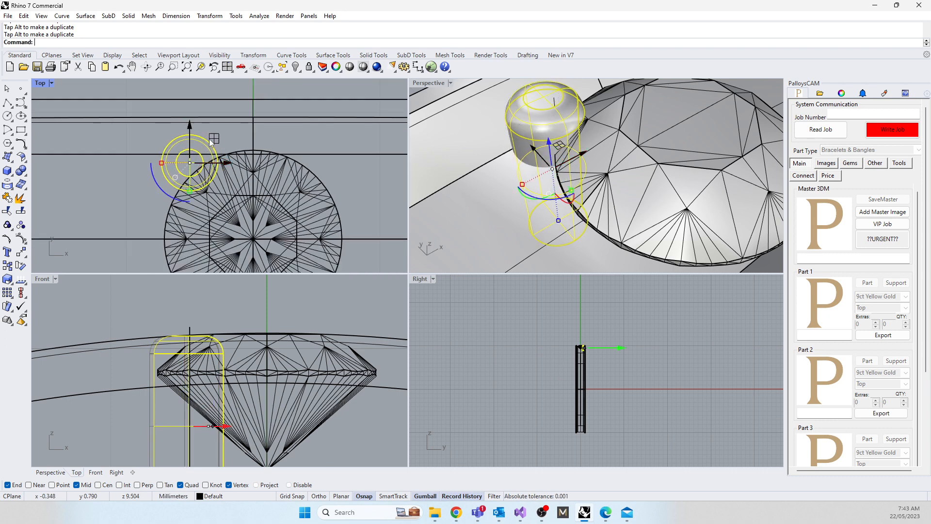
right_drag(591, 182, 550, 153)
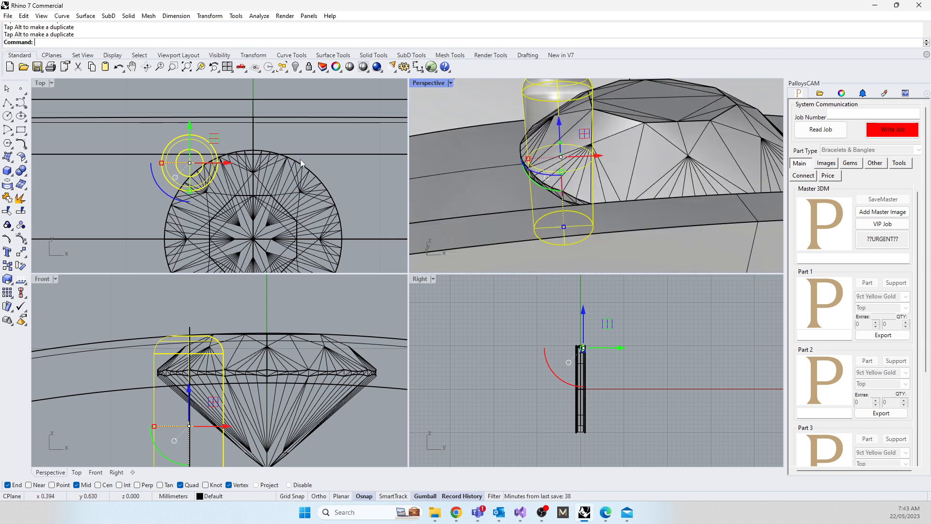
Step: Mirror a copy of the grain across the vertical axis in plan, starting the mirror plane at origin 0
scroll(297, 161, down, 3)
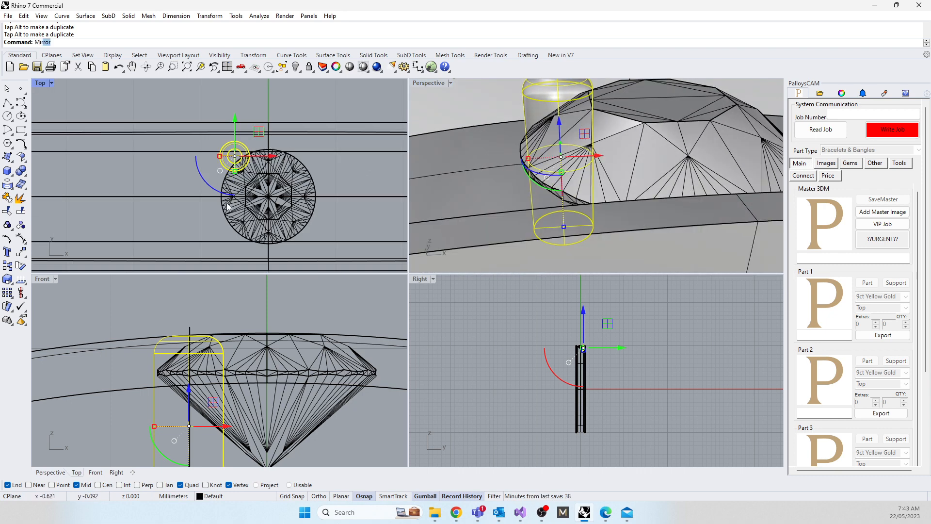
key(Return)
text(0)
key(Return)
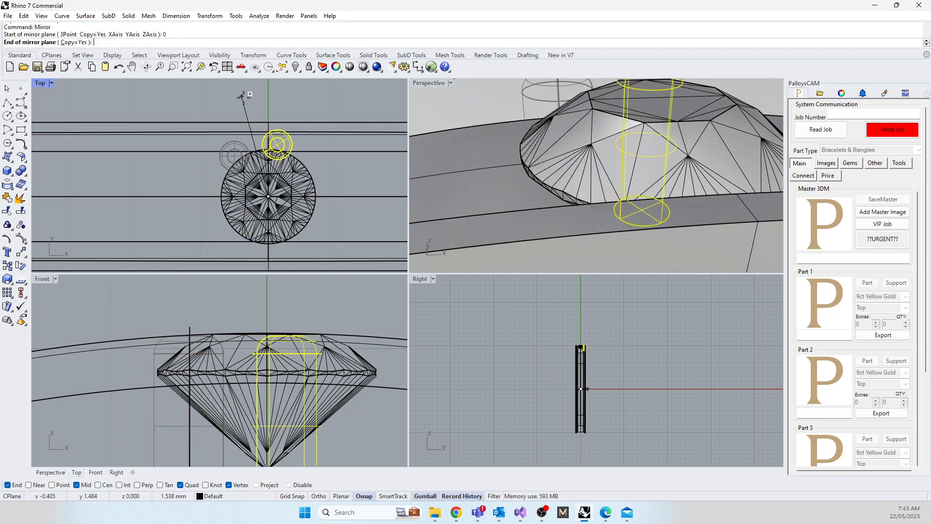
click(258, 99)
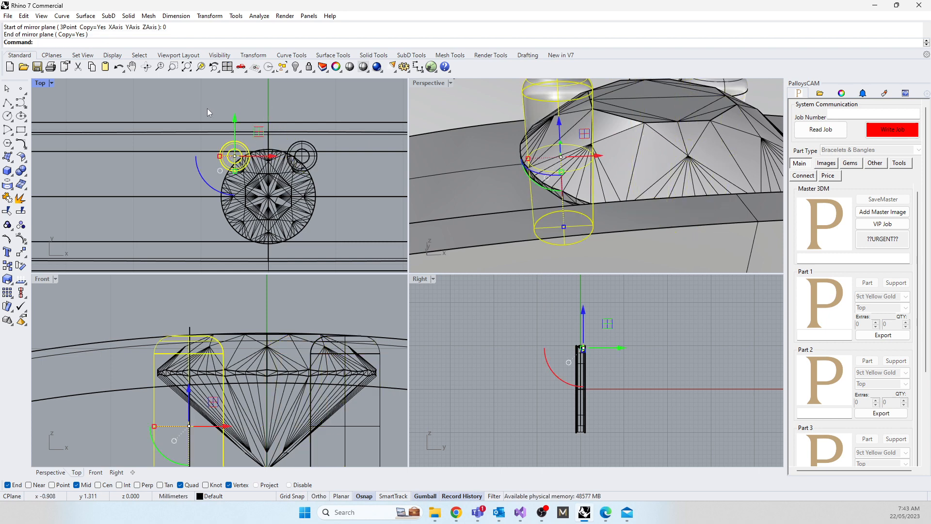
Step: Mirror both grains and the construction line across the band's centreline, starting the mirror plane at origin 0
drag(208, 112, 328, 169)
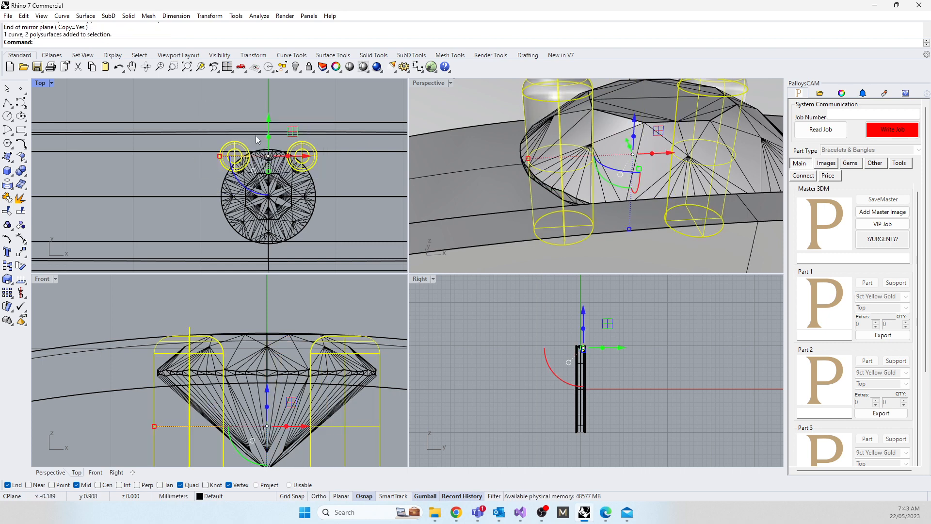
text(M)
key(Return)
text(0)
key(Return)
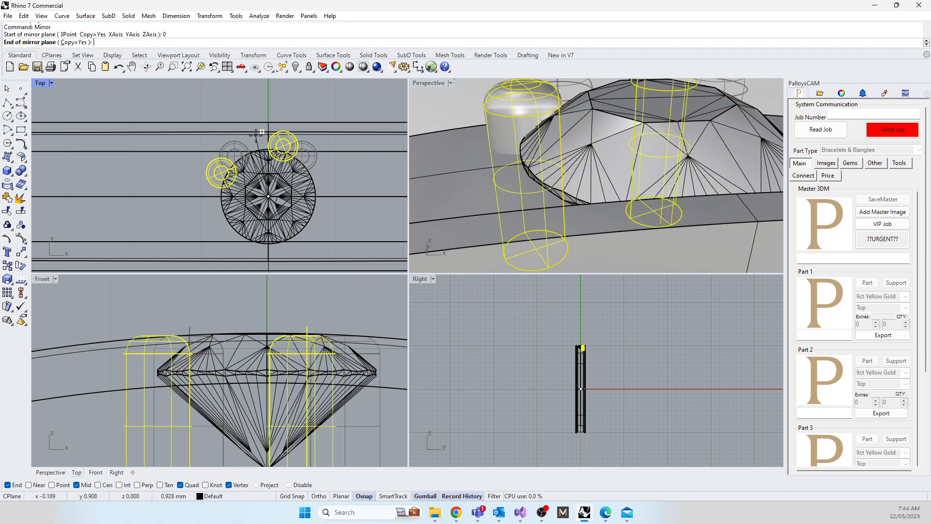
shift+click(143, 204)
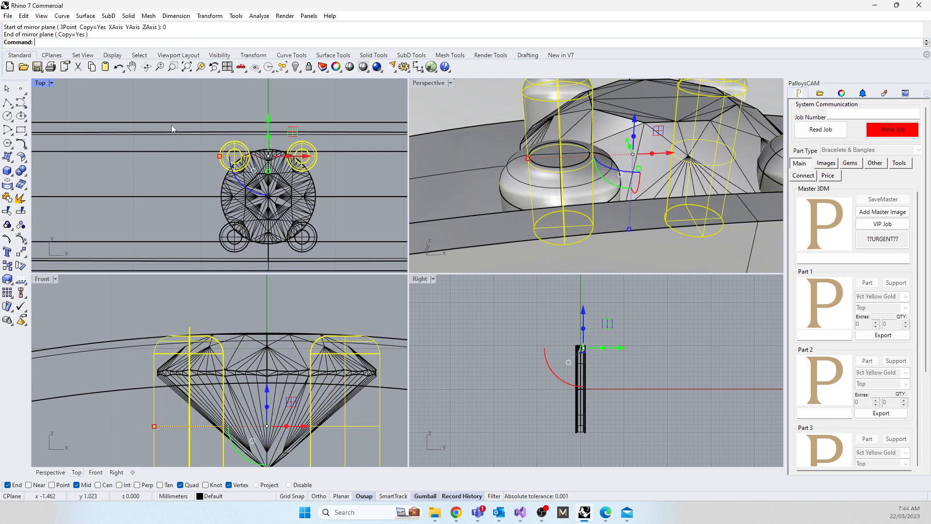
Step: Select the original grain, show the layer list, and rename Layer 02 to History
click(168, 99)
click(226, 141)
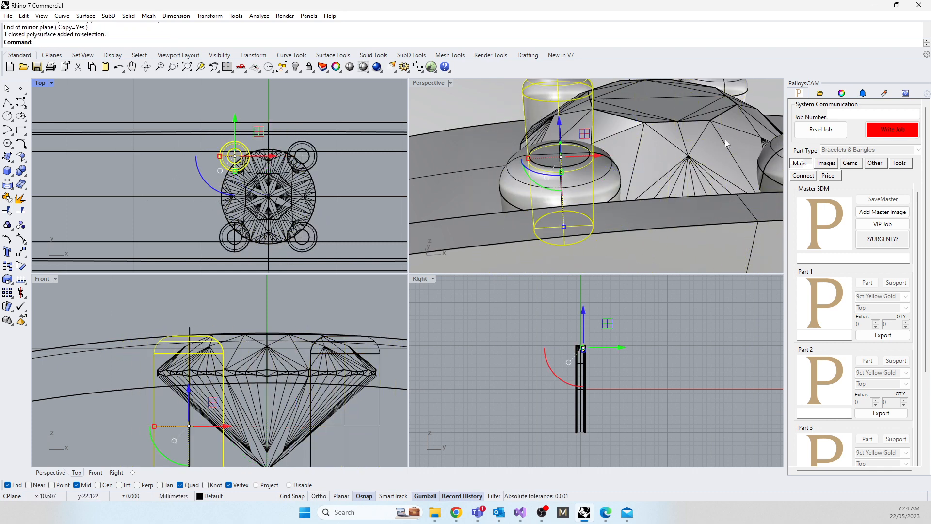
click(842, 95)
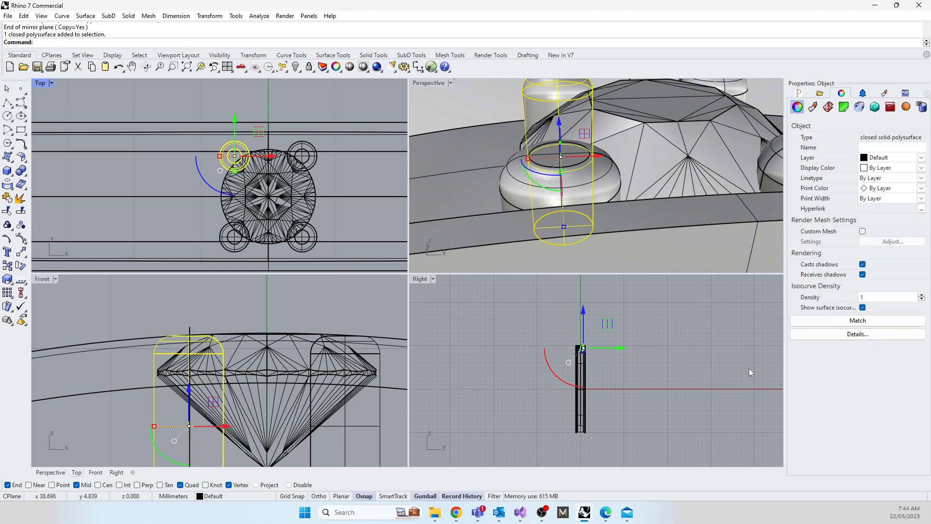
click(926, 93)
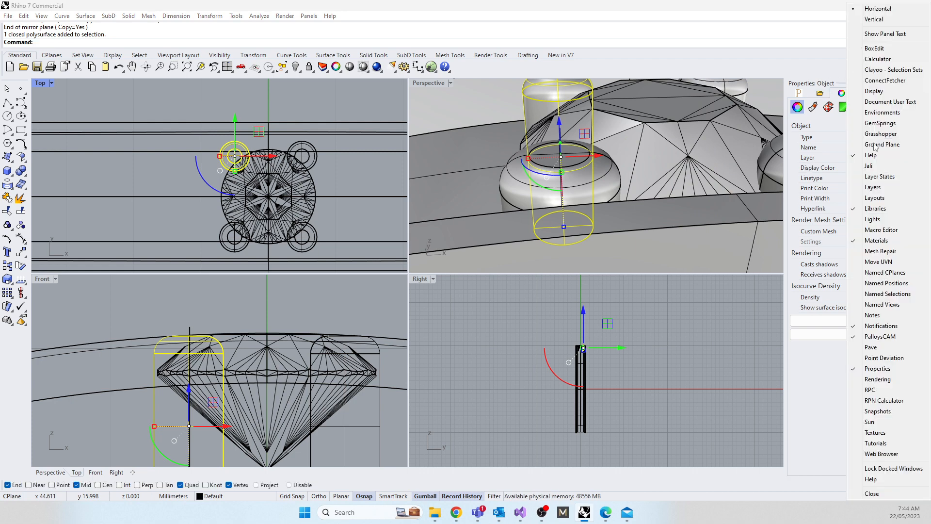
click(854, 187)
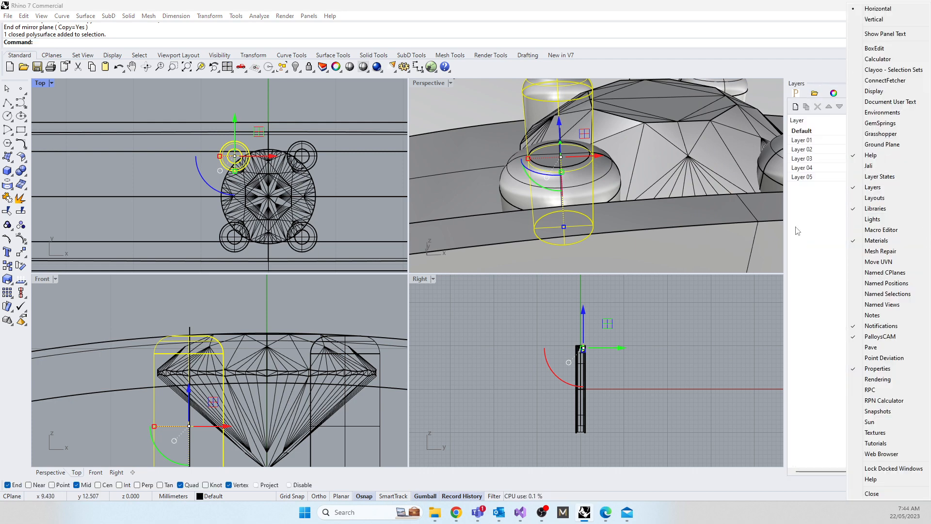
click(803, 150)
click(803, 150)
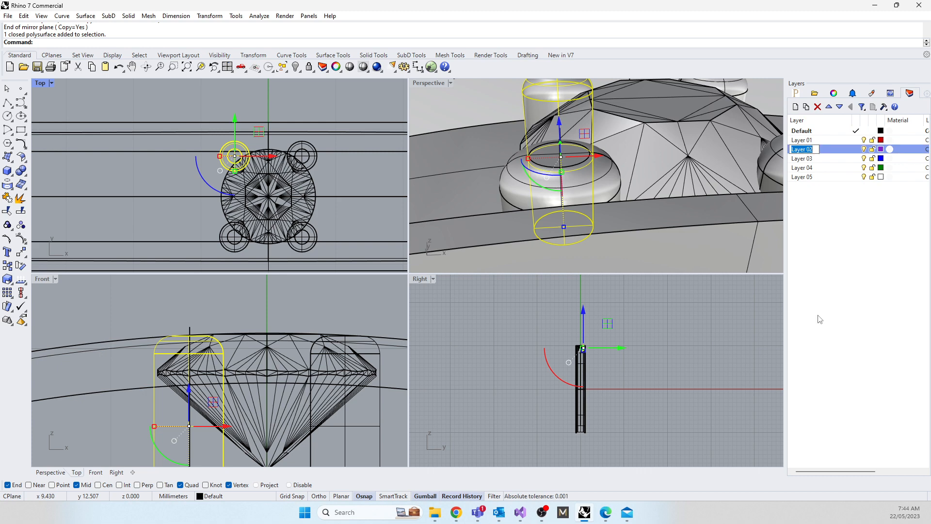
text(History)
click(903, 286)
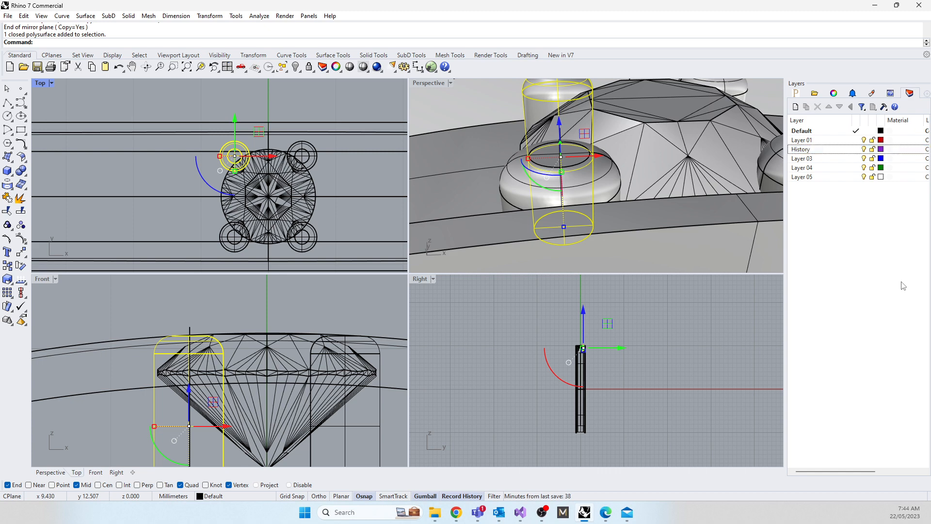
Step: Move the selected original grain to the History layer and clear the selection
click(800, 150)
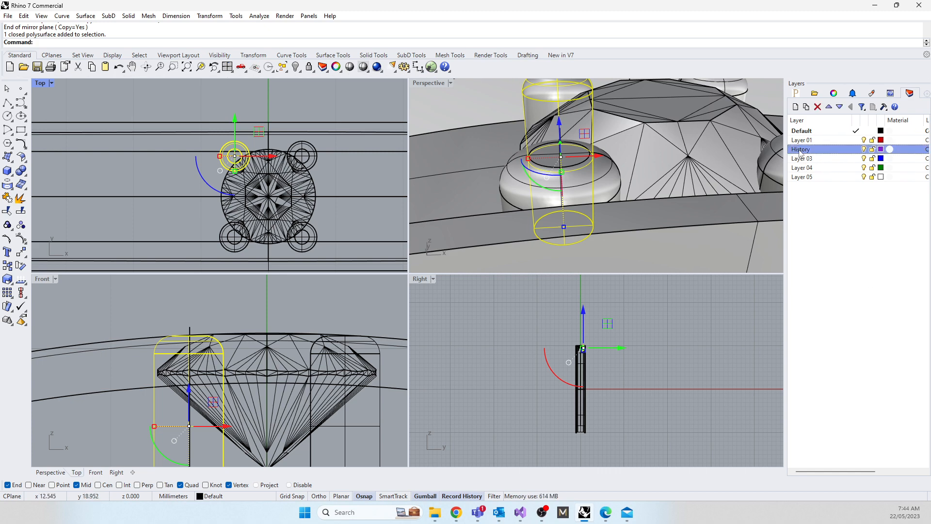
right_click(799, 151)
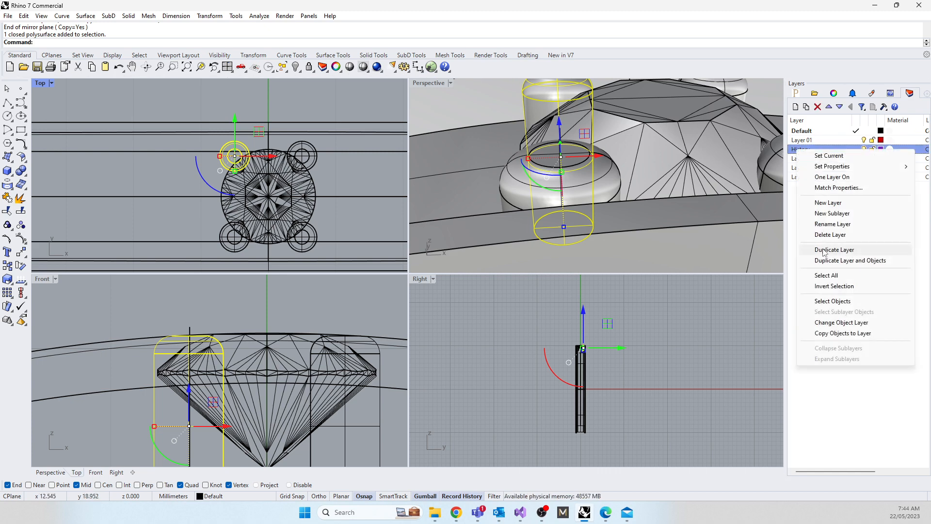
click(831, 323)
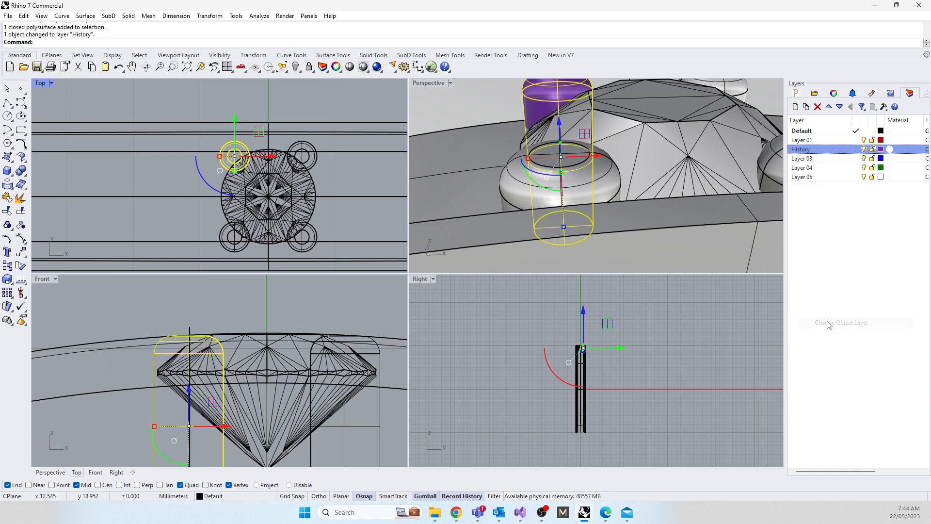
click(723, 326)
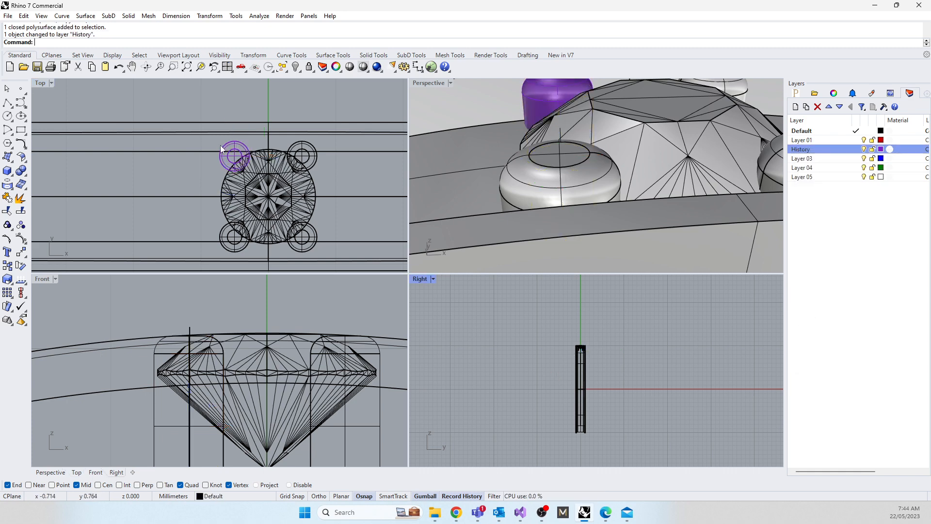
Step: Select the original grain on the History layer and nudge it in plan slightly along the band and outward from the band's centreline
click(237, 160)
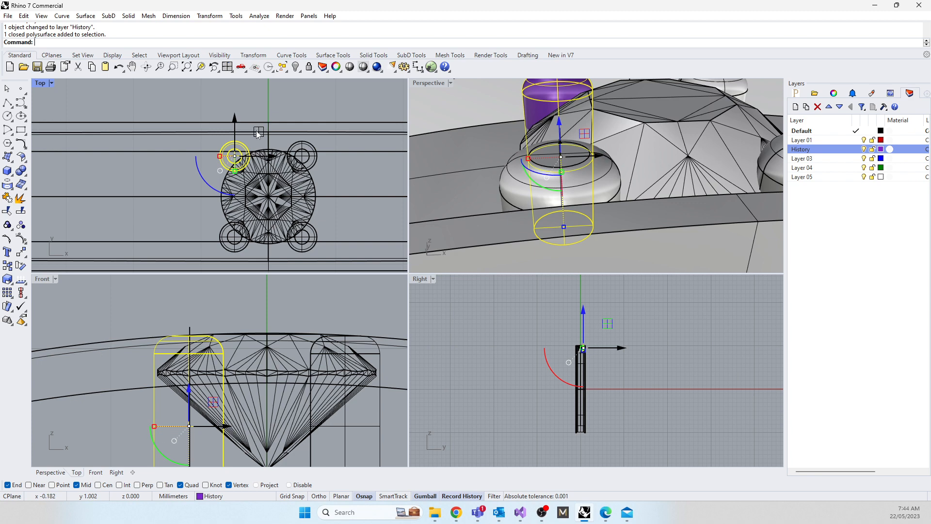
drag(258, 135, 260, 130)
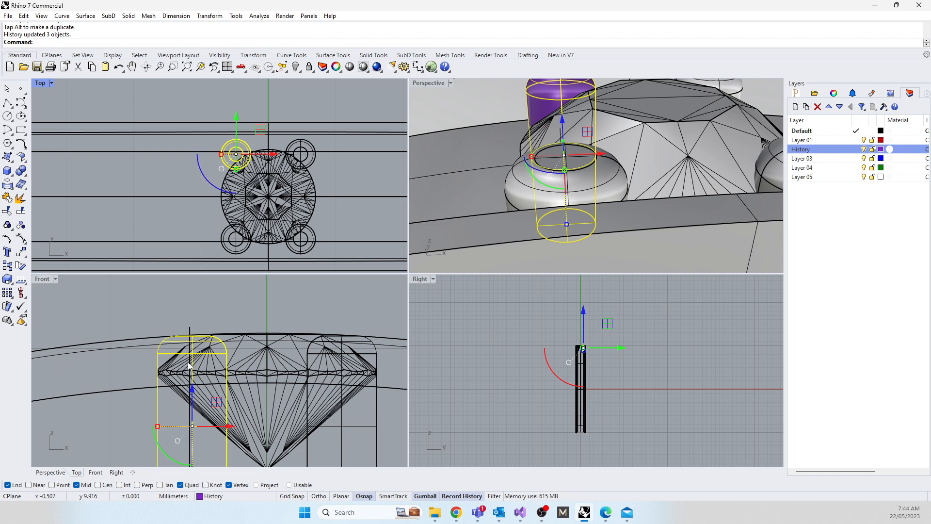
Step: Polar array the gem, its four grains and the construction curves around origin 0 with 42 items filling 360 degrees, and clear the selection
scroll(189, 362, down, 18)
drag(132, 318, 253, 406)
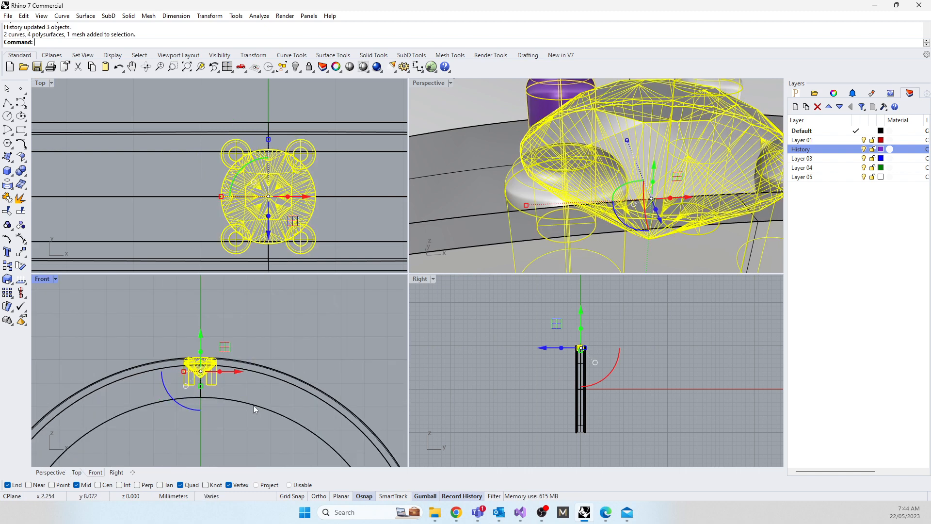
text(ArrayPolar)
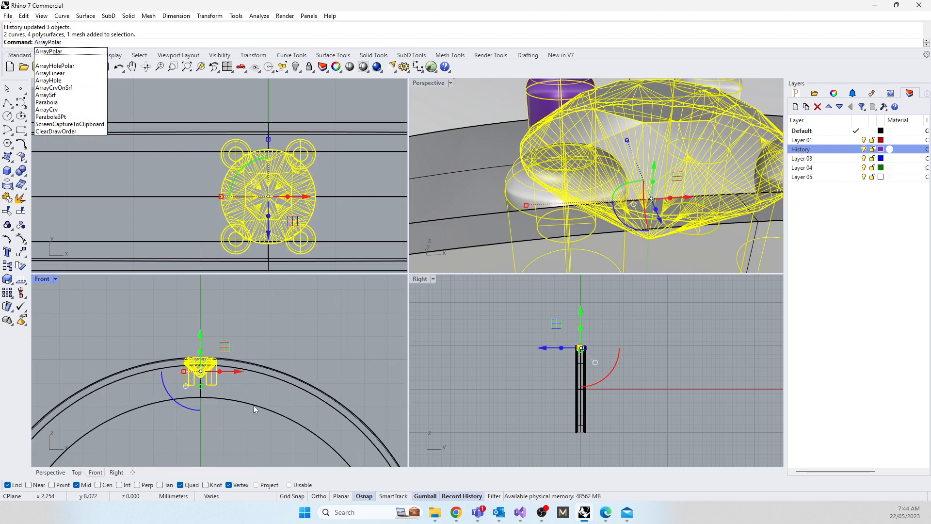
key(Return)
right_drag(142, 445, 177, 450)
text(0)
key(Return)
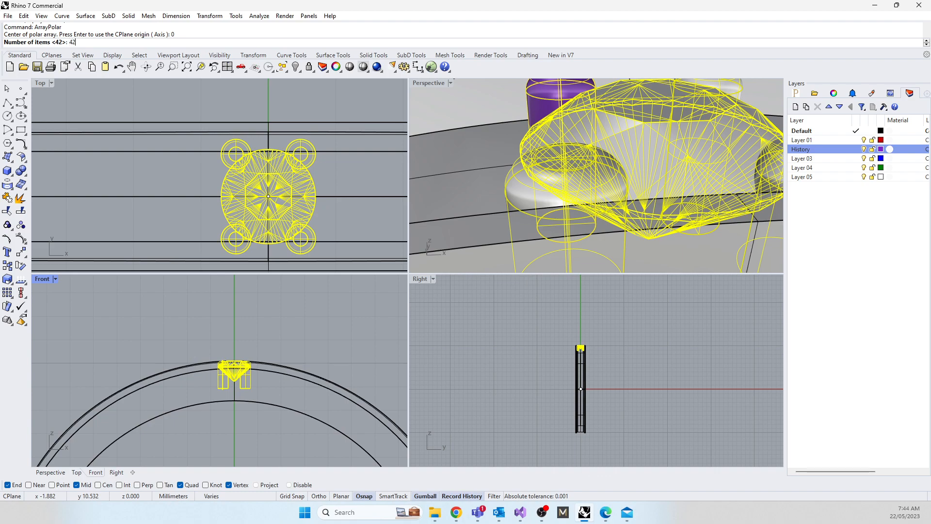
key(Return)
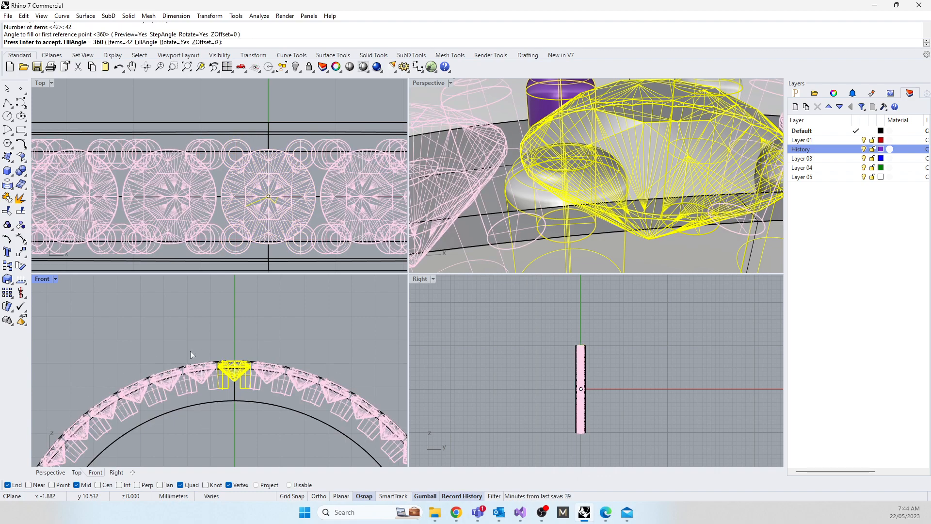
scroll(558, 164, down, 8)
right_drag(566, 159, 535, 219)
key(Return)
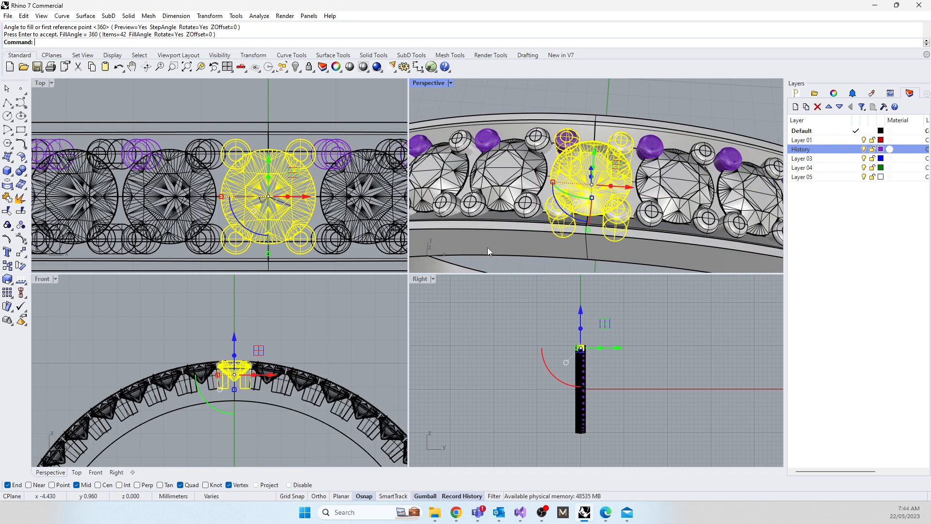
click(254, 98)
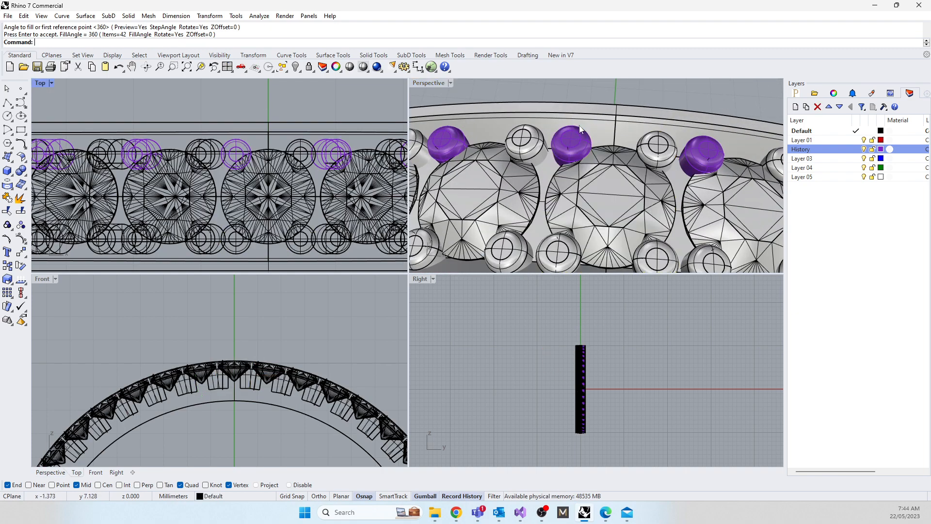
Step: Select the original grain and fine-tune its position in plan with small moves along the band towards the adjacent gem's grain
click(575, 140)
right_drag(534, 143, 547, 174)
scroll(548, 177, up, 3)
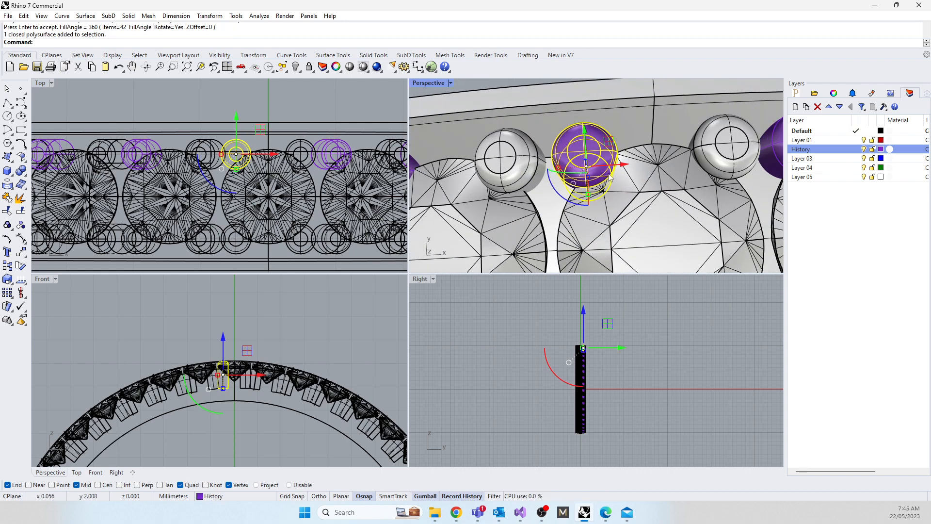
scroll(224, 124, up, 5)
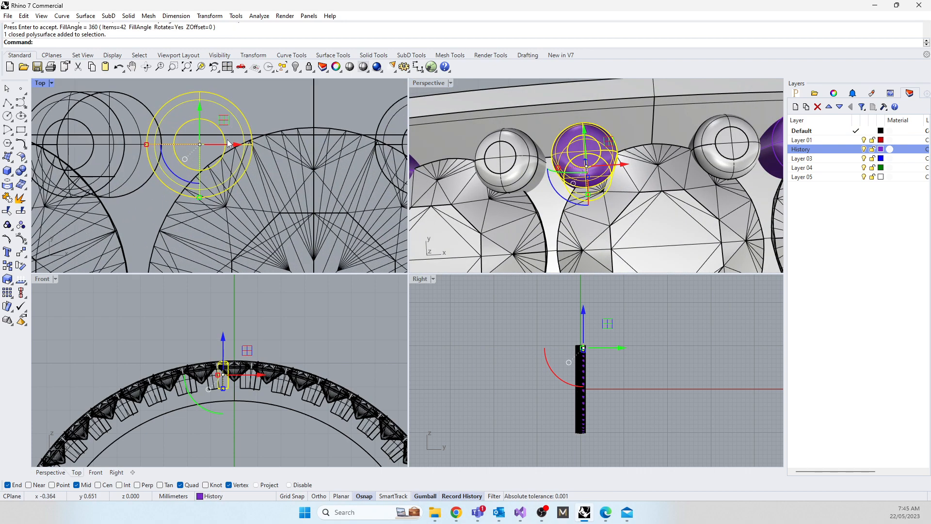
drag(223, 121, 218, 120)
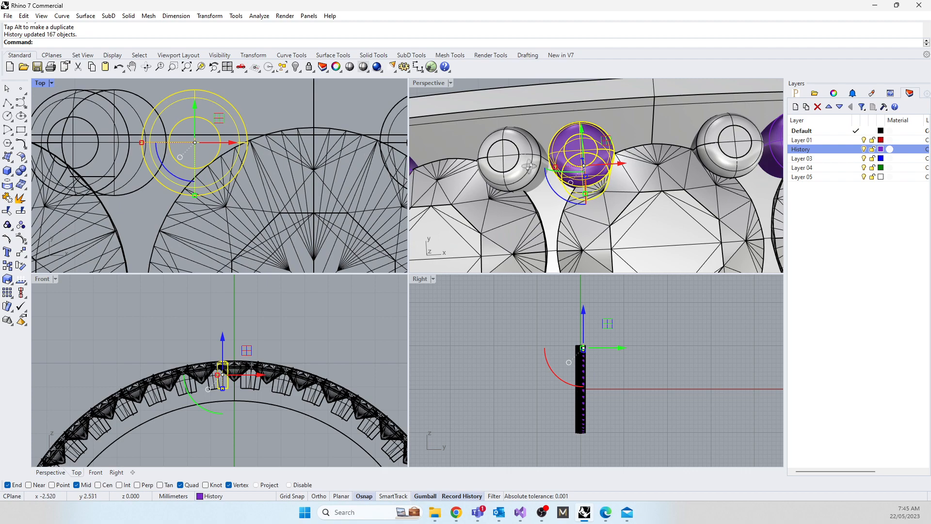
mouse_move(529, 167)
right_down()
mouse_move(531, 194)
mouse_move(518, 169)
right_up()
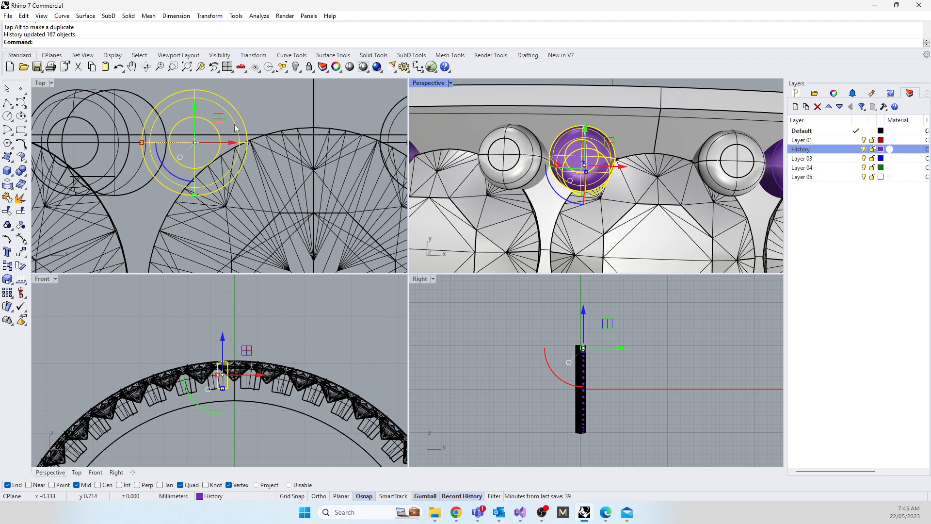
drag(219, 118, 217, 123)
right_drag(577, 201, 533, 135)
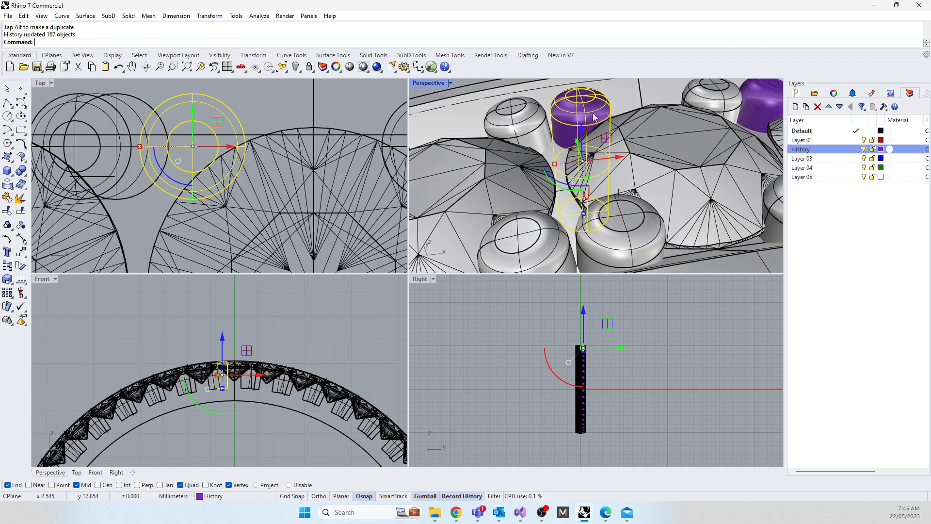
right_drag(574, 155, 568, 145)
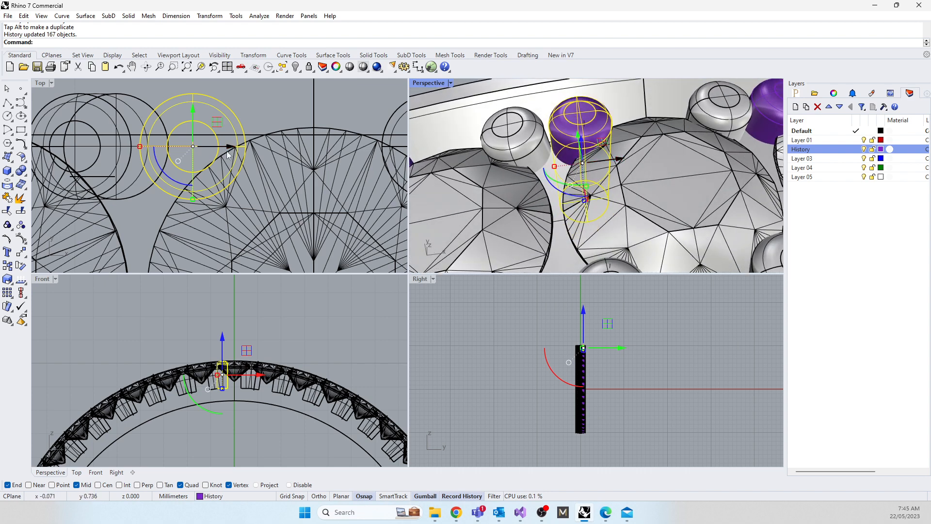
Step: Try the original grain closer to the adjacent gem's grain, return it beside its own gem, and clear the selection
drag(231, 146, 216, 147)
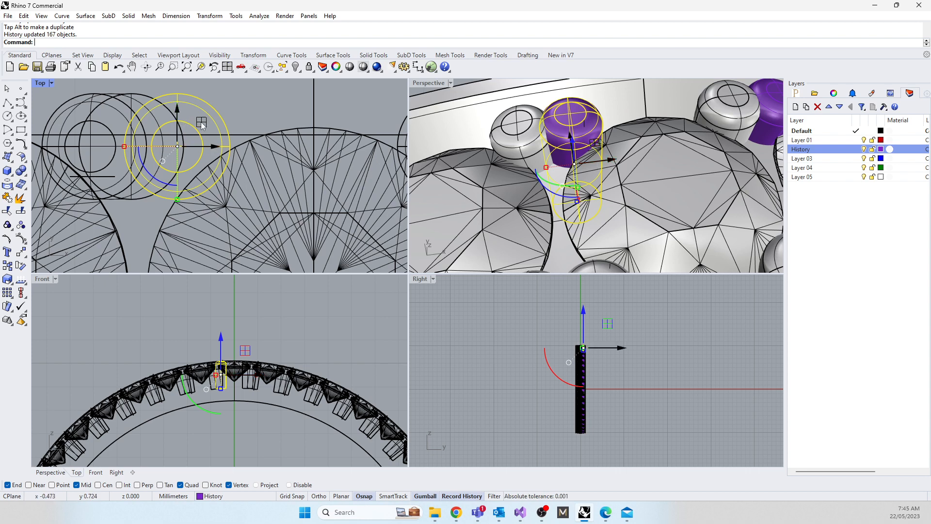
drag(202, 125, 218, 124)
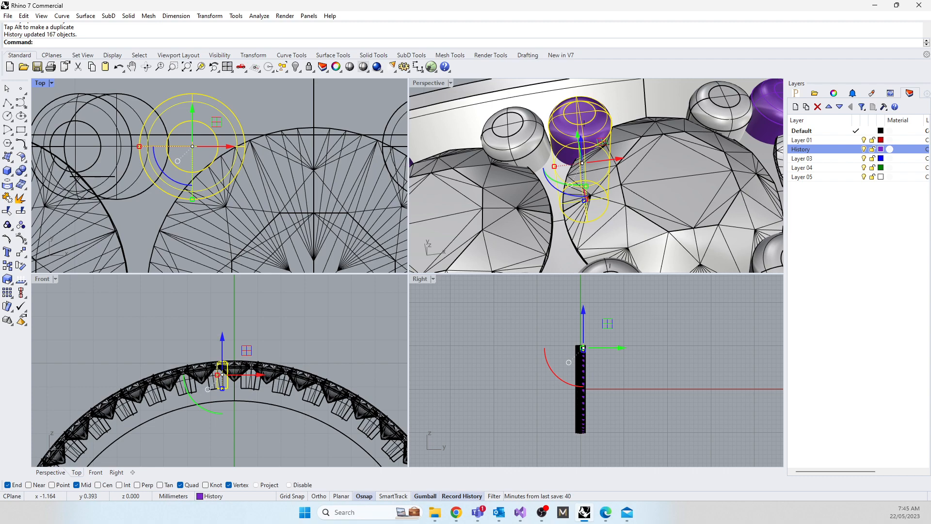
drag(0, 62, 0, 77)
scroll(550, 155, down, 15)
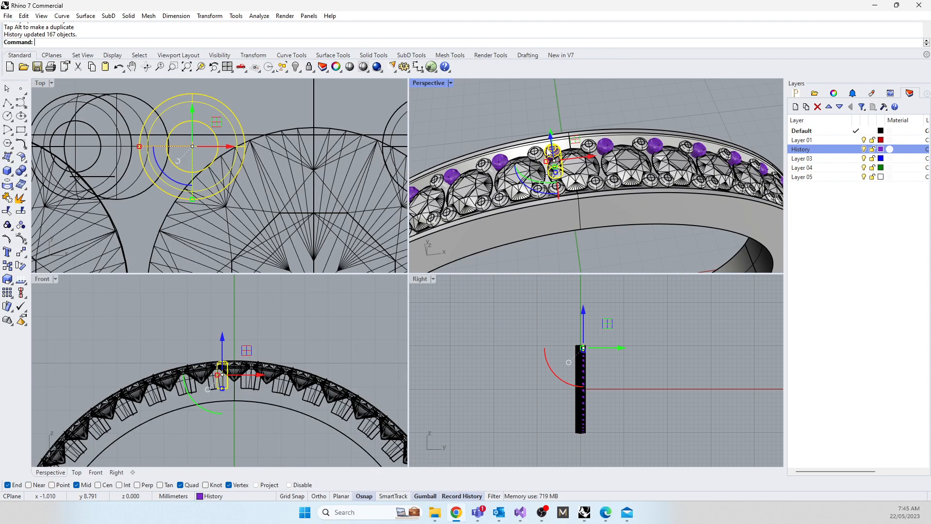
right_drag(566, 175, 575, 138)
scroll(573, 138, up, 4)
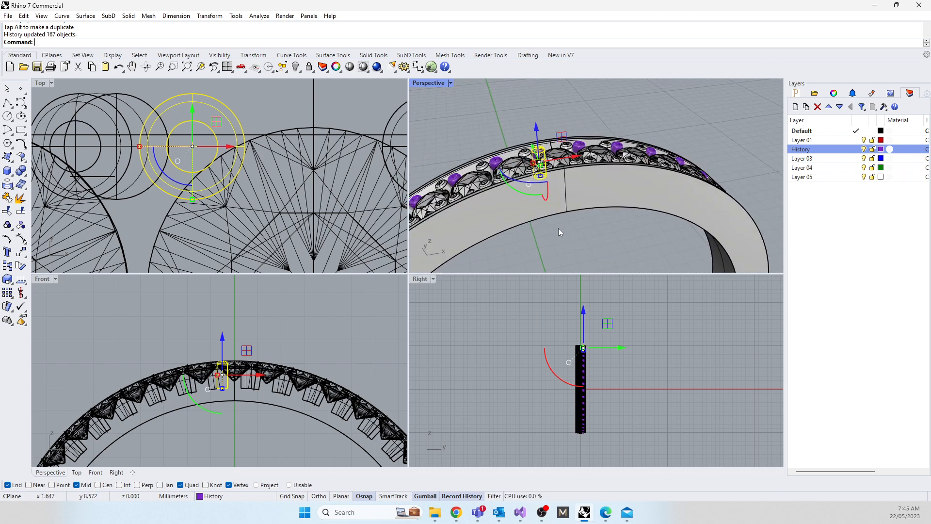
click(465, 112)
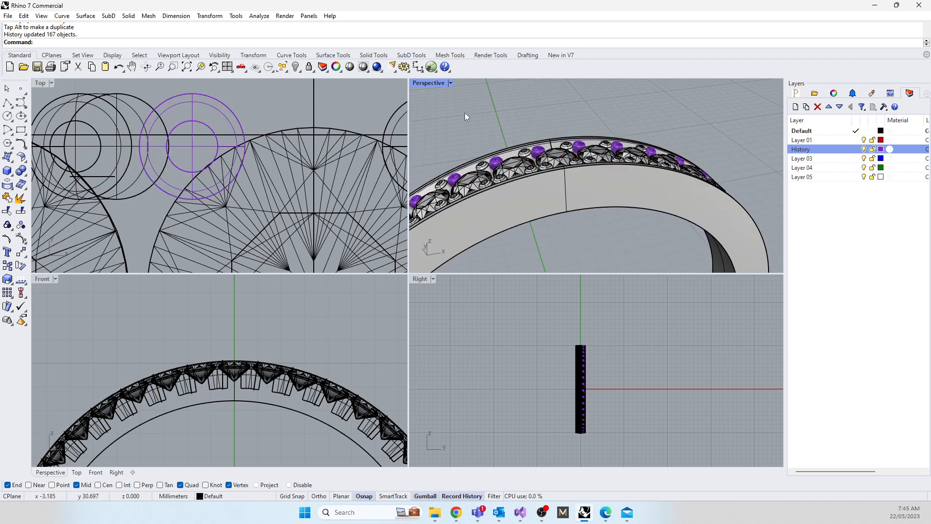
scroll(193, 141, down, 5)
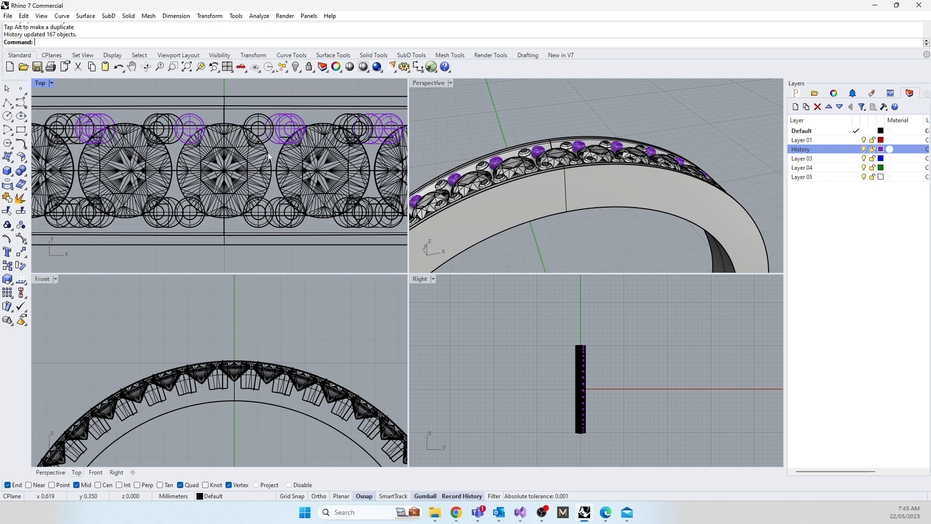
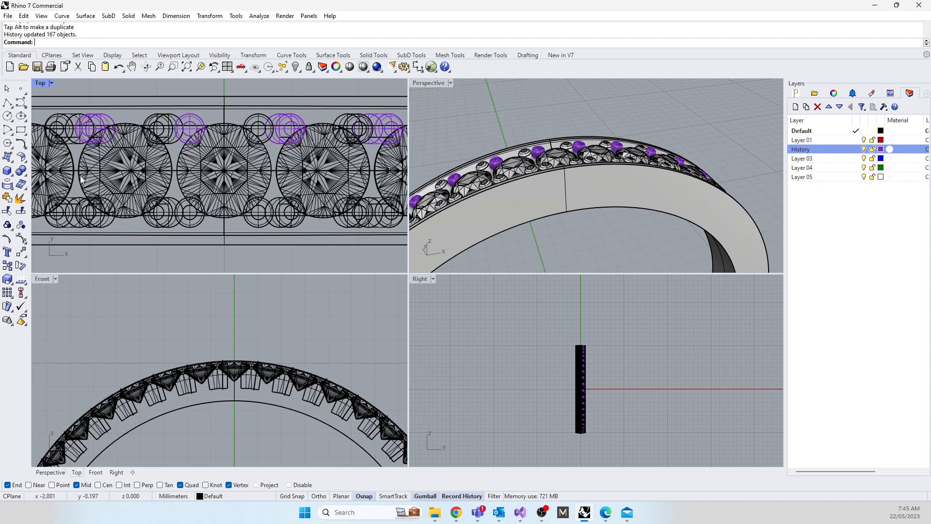
Step: Draw a circle about 0.89 mm in diameter in plan, centred on the pointed base of the top gem
click(7, 116)
scroll(167, 322, up, 5)
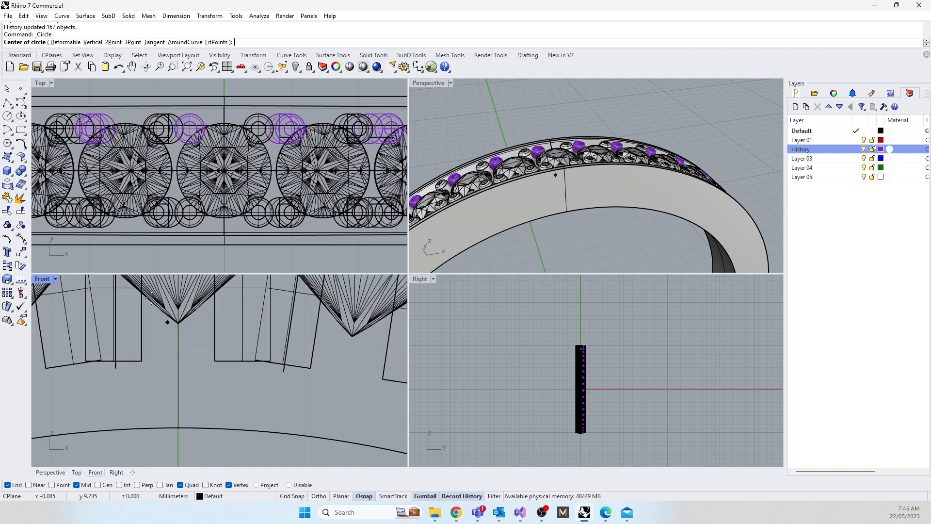
scroll(167, 322, up, 3)
click(193, 339)
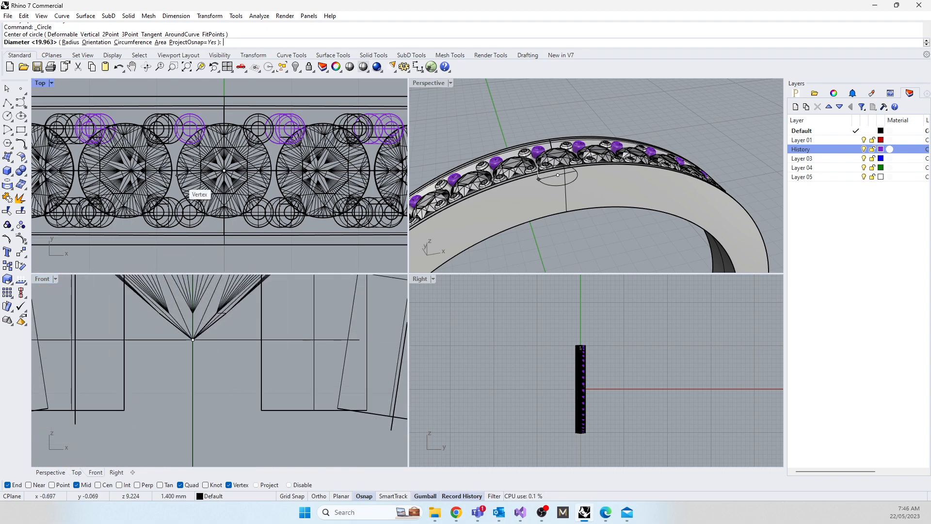
scroll(200, 163, up, 5)
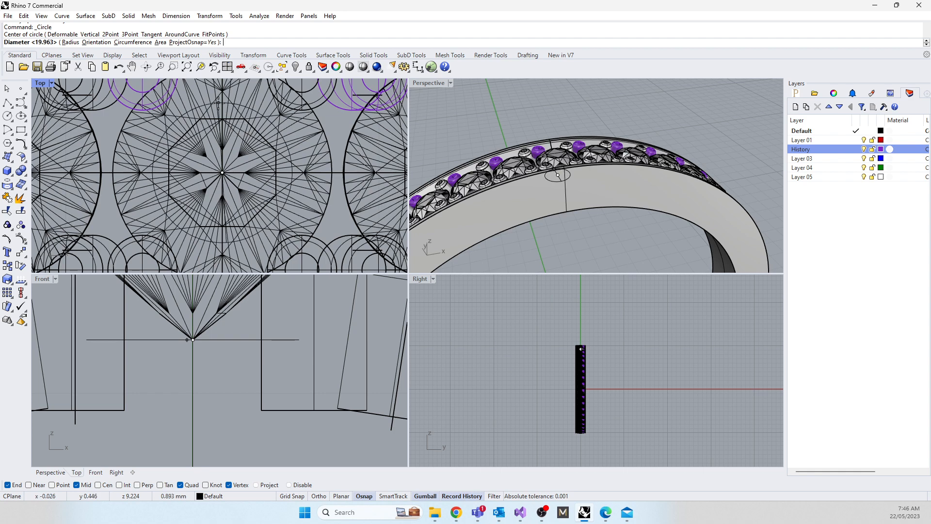
click(220, 104)
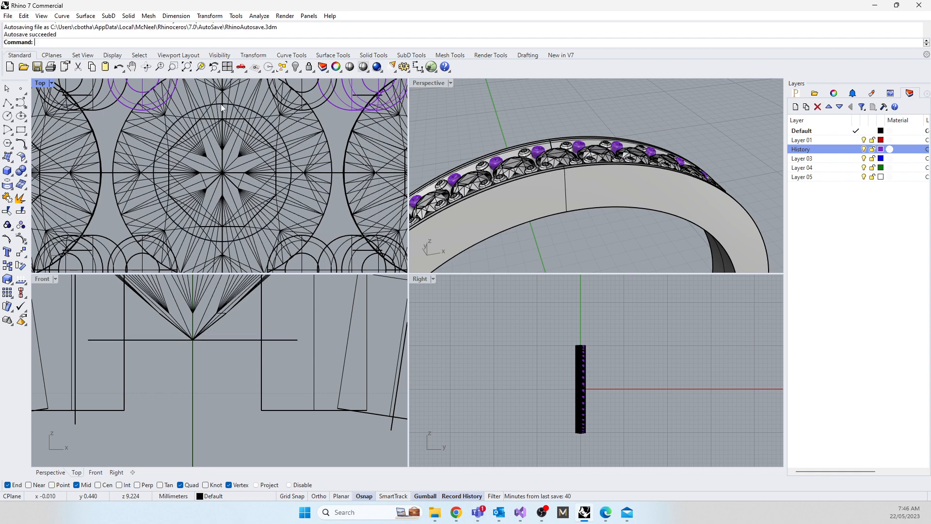
Step: Extrude the circle vertically in both directions as a solid cylinder through the gem and band
click(220, 104)
scroll(188, 351, down, 1)
scroll(188, 350, down, 5)
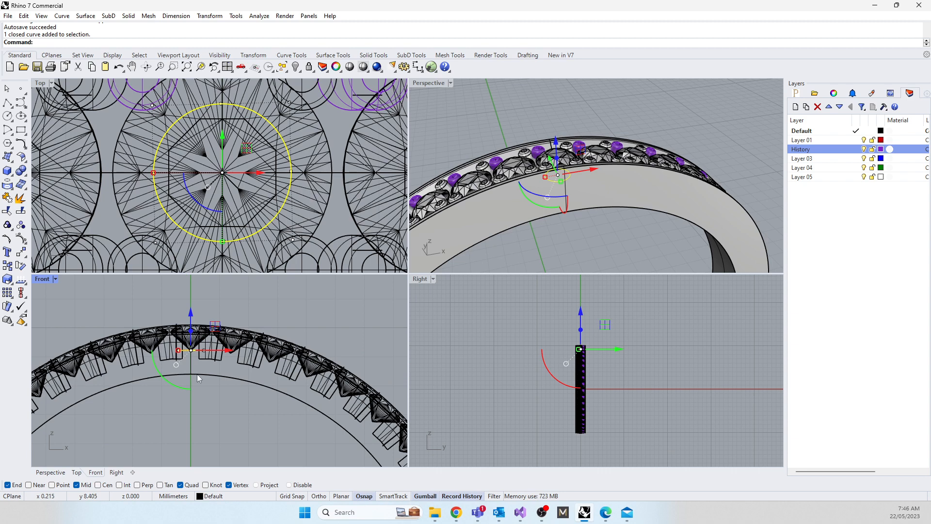
text(ExtrudeCrv)
key(Return)
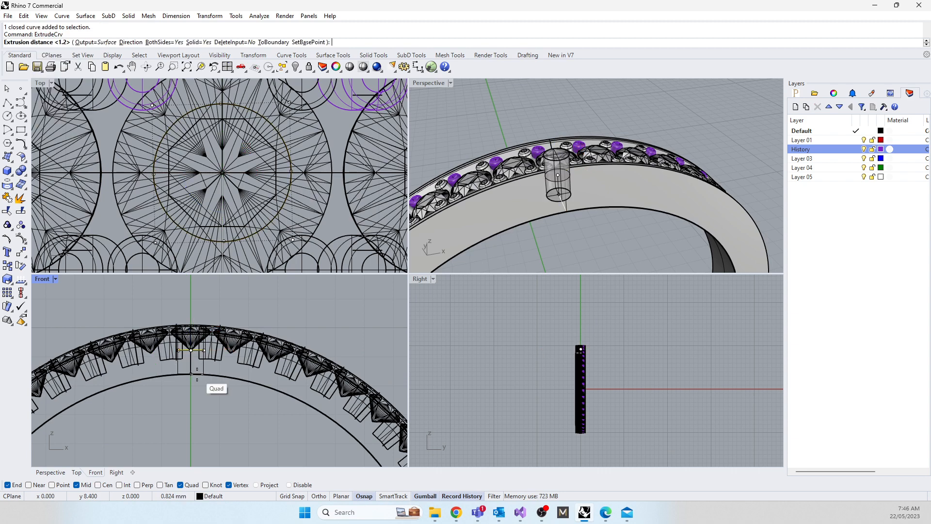
key(Return)
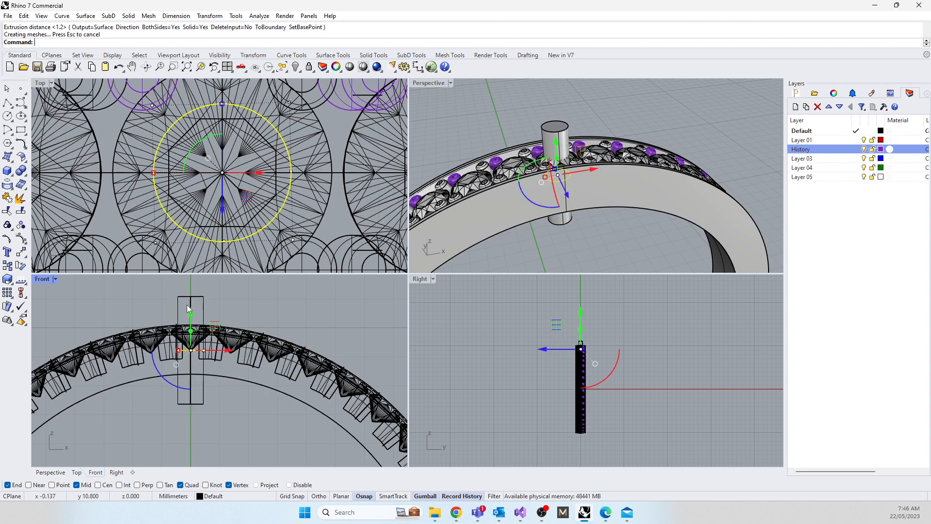
Step: Move the circle and its linked cylinder down below the gem, and delete the circle, accepting the break in history
click(191, 314)
drag(191, 314, 191, 391)
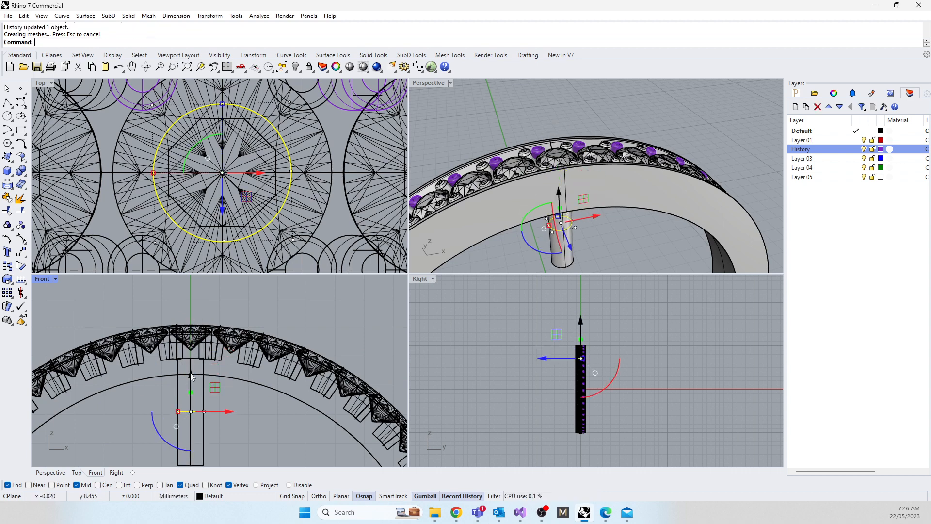
click(137, 430)
drag(222, 424, 211, 420)
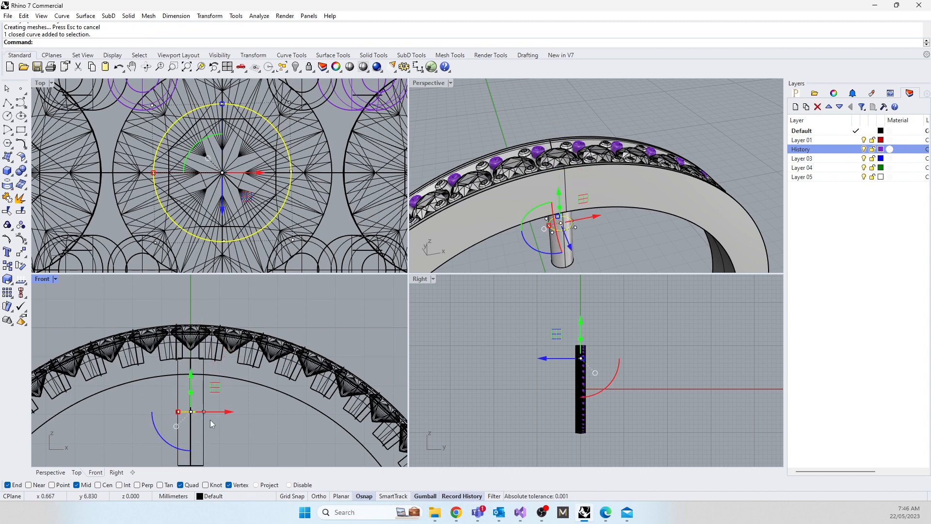
key(Delete)
click(472, 275)
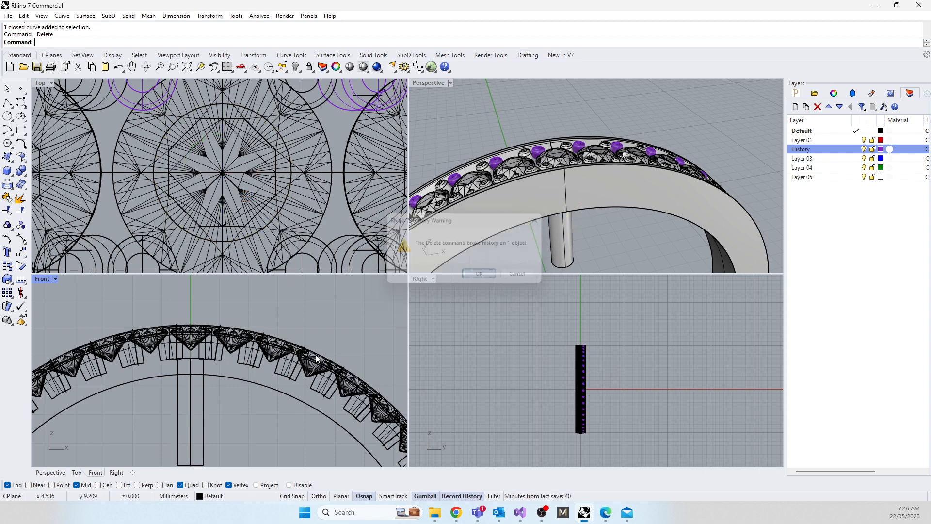
Step: Shorten the cylinder by moving its bottom face up to just inside the finger hole, and clear the selection
right_drag(295, 375, 287, 348)
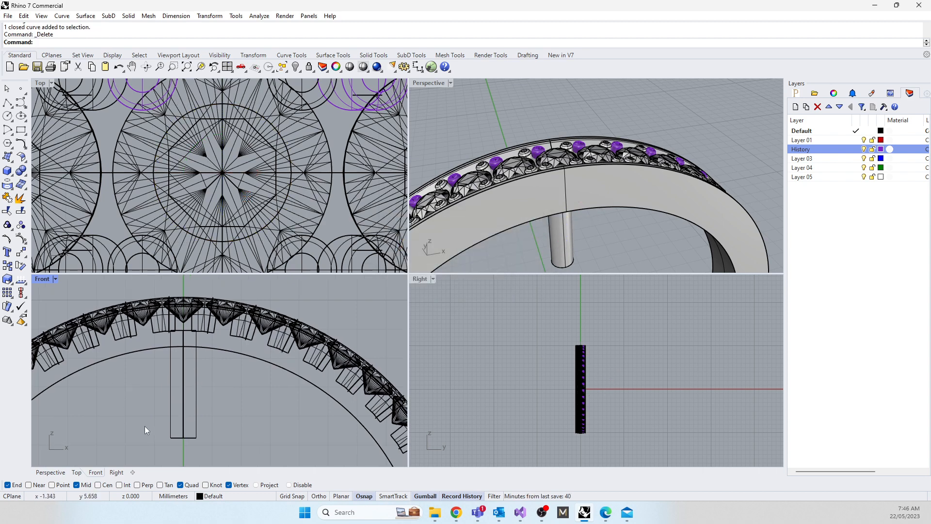
drag(145, 426, 243, 449)
drag(183, 402, 176, 327)
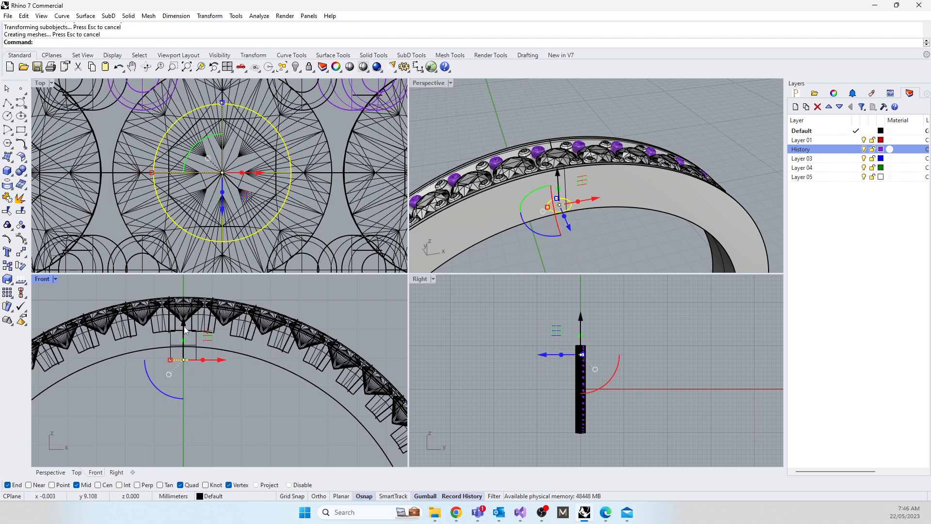
scroll(177, 354, up, 3)
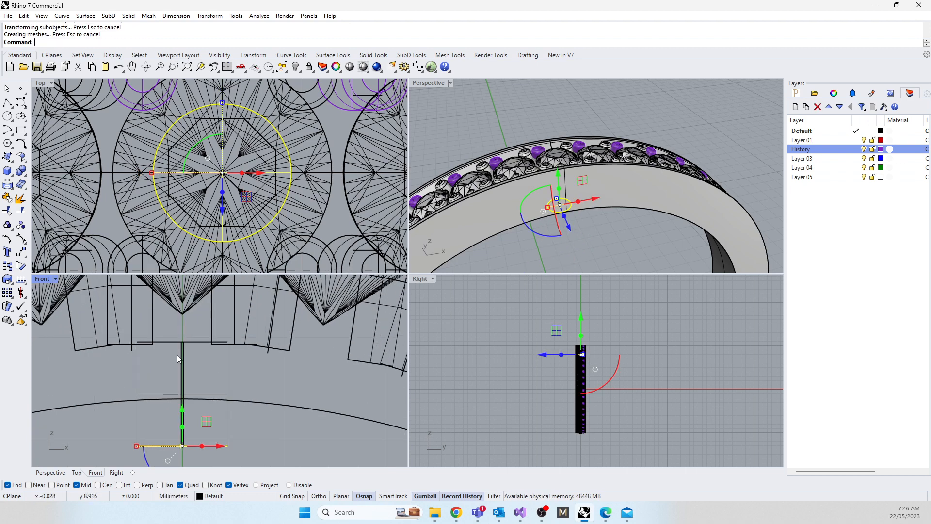
click(104, 435)
Step: Stretch the cylinder vertically and raise it to run from the gem's girdle area to just past the band's inner surface
click(180, 390)
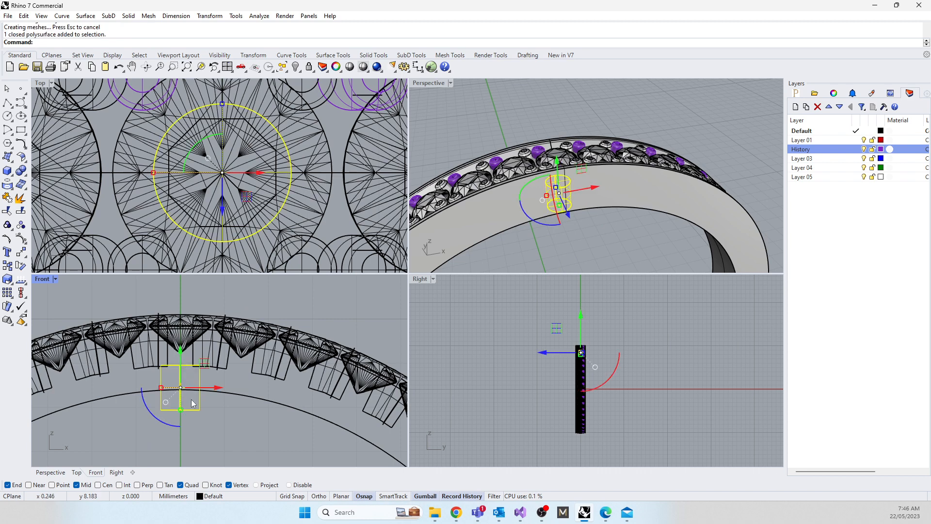
drag(181, 410, 181, 426)
drag(179, 350, 180, 321)
scroll(172, 391, up, 2)
scroll(173, 391, up, 2)
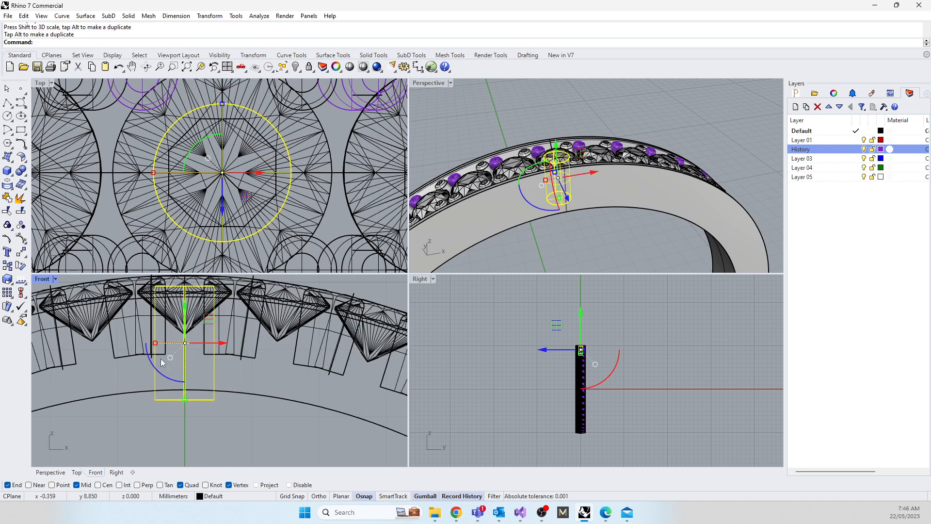
right_drag(527, 264, 504, 115)
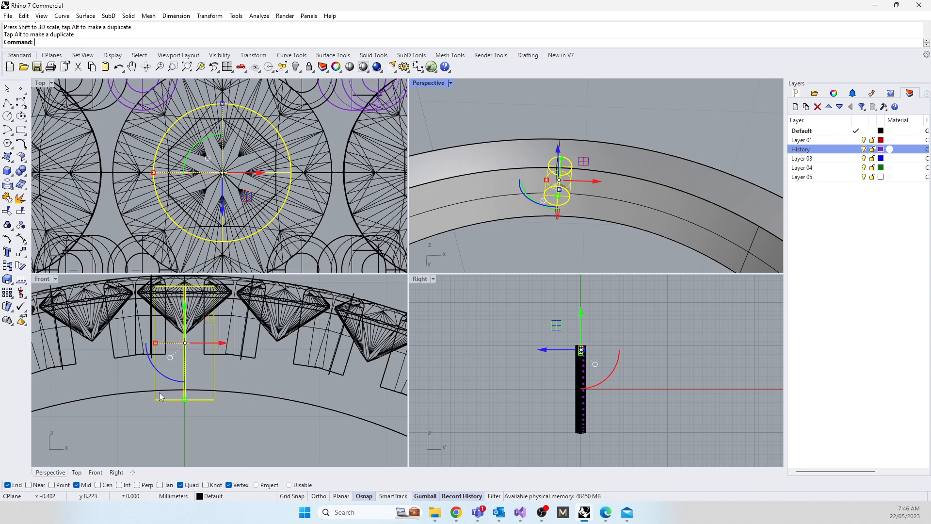
scroll(199, 279, up, 4)
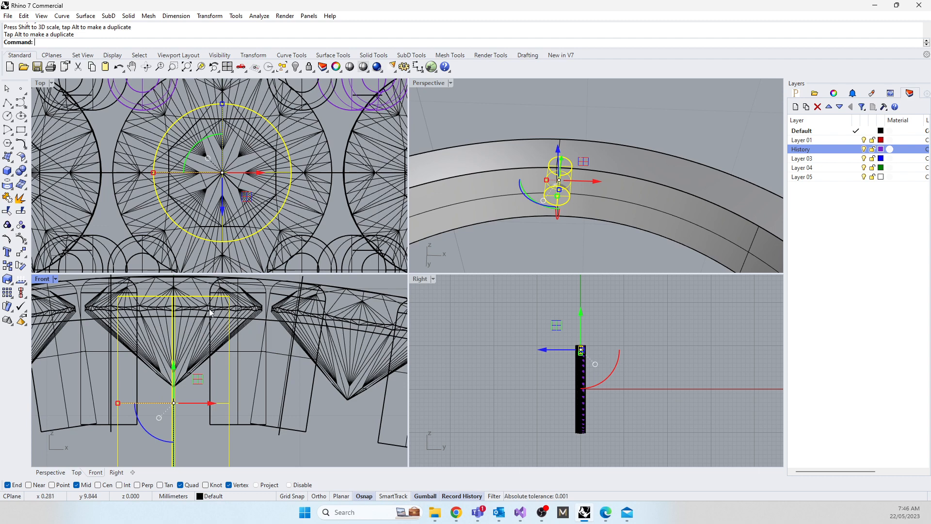
scroll(438, 214, down, 5)
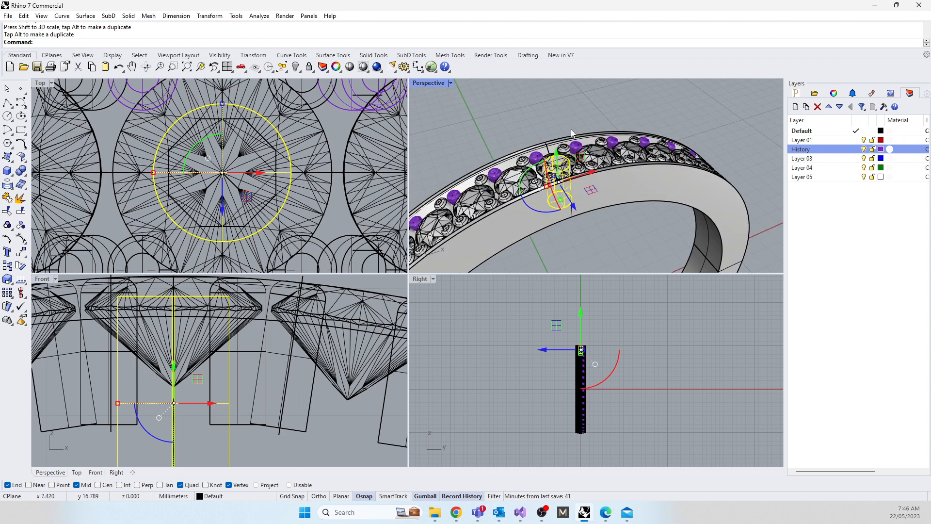
scroll(143, 354, down, 3)
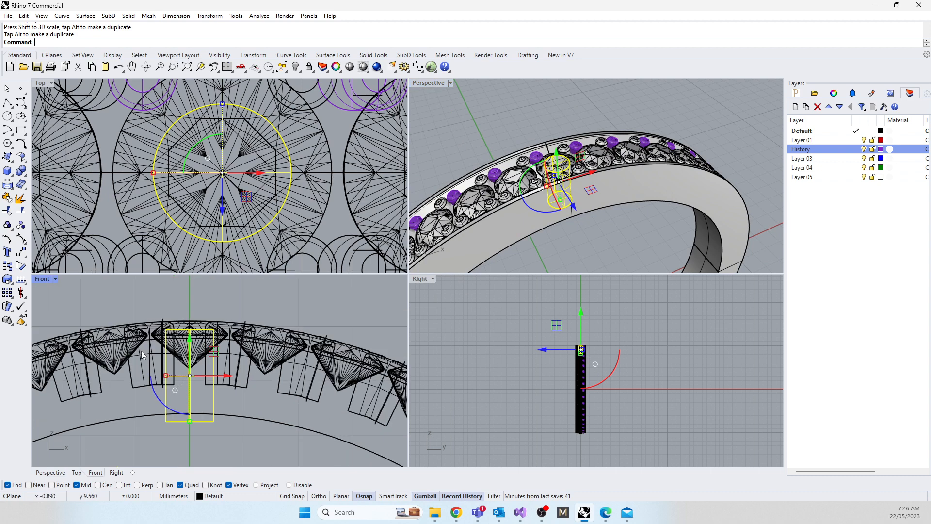
click(159, 433)
click(155, 419)
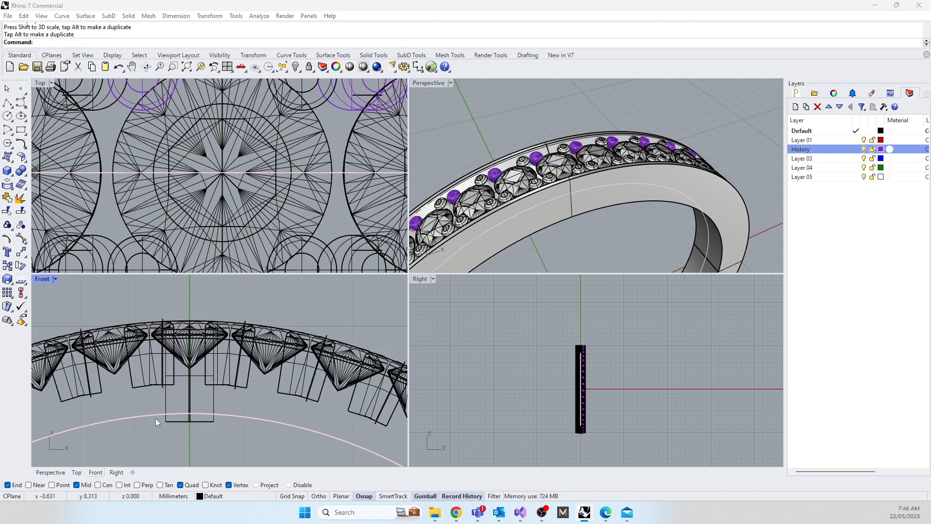
click(133, 444)
Step: Taper the cylinder by scaling its bottom face down uniformly in plan, and inspect where it exits inside the band
scroll(181, 433, up, 10)
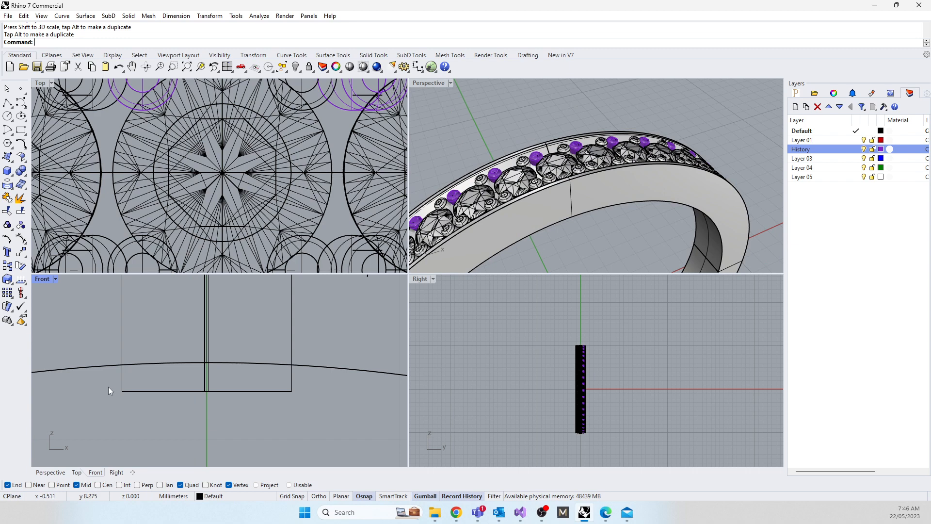
ctrl+shift+drag(109, 386, 328, 416)
drag(122, 392, 153, 390)
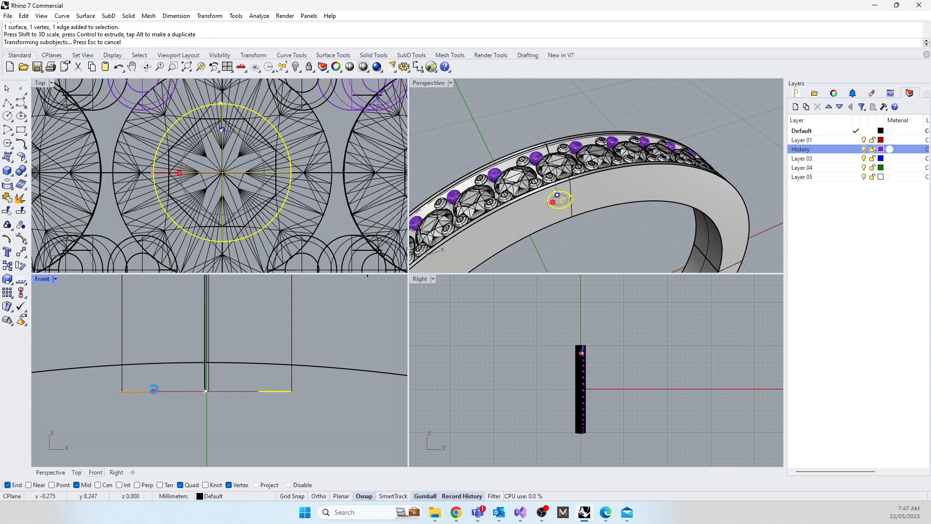
right_drag(558, 219, 533, 86)
scroll(189, 418, down, 4)
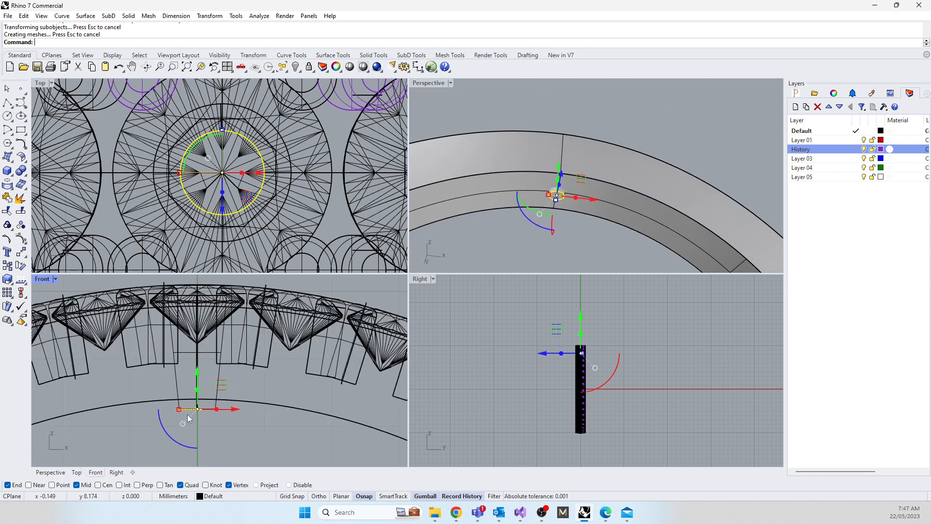
click(162, 425)
click(526, 206)
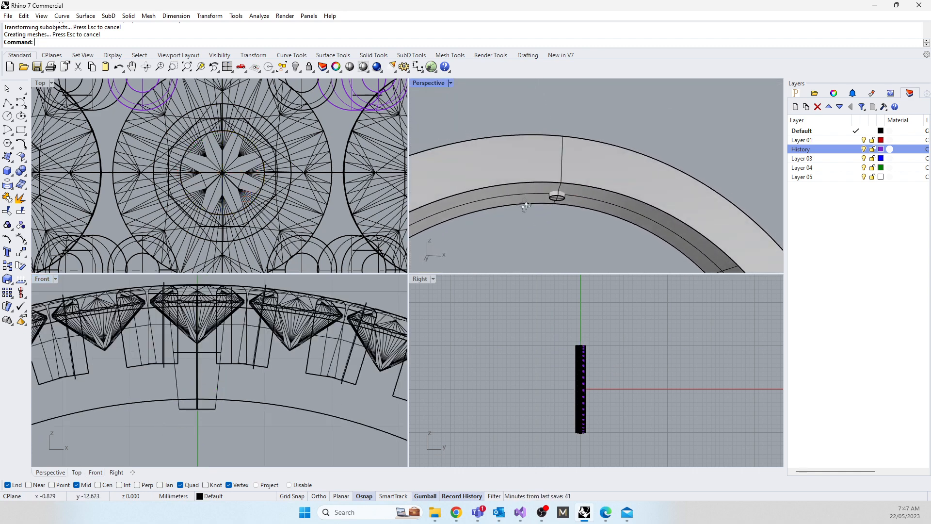
Step: Polar array the tapered cutter around origin 0 with 42 items filling 360 degrees, and clear the selection
click(556, 198)
scroll(202, 372, down, 8)
text(A)
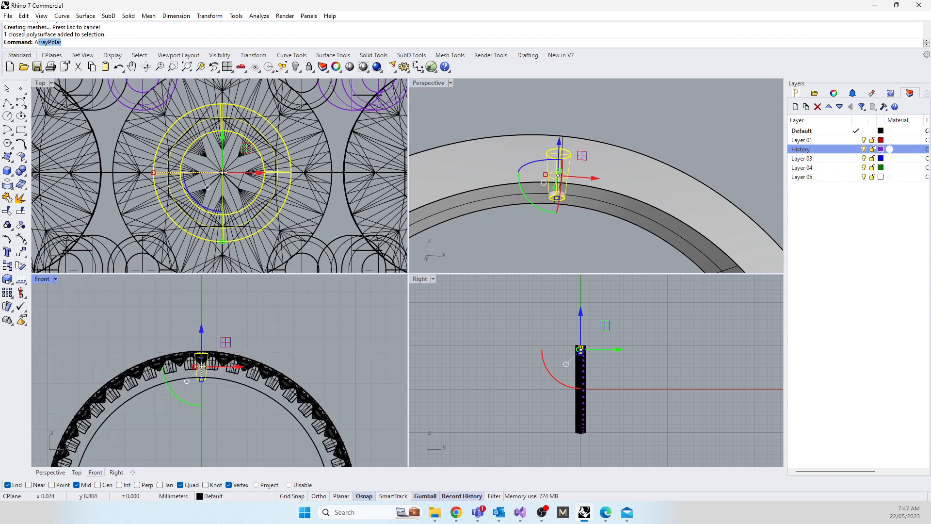
text(rrayPolar)
key(Return)
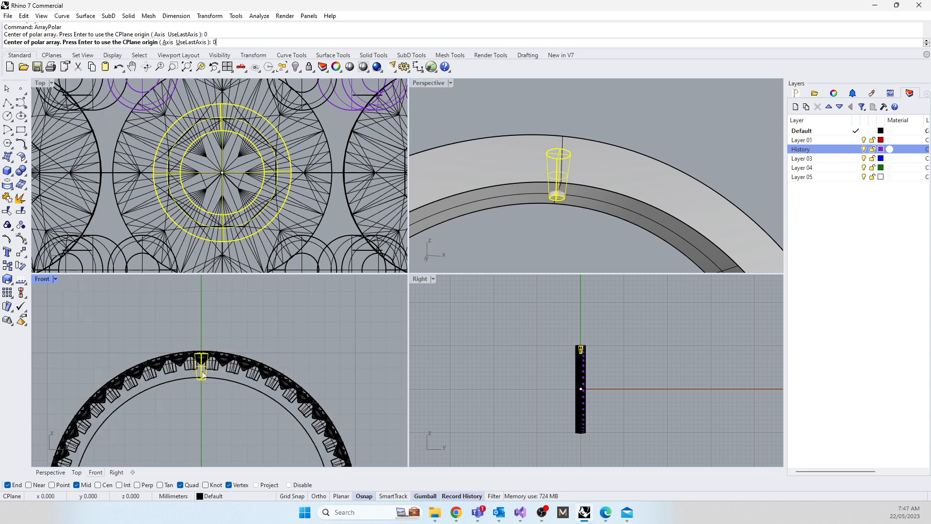
key(Return)
key(Return)
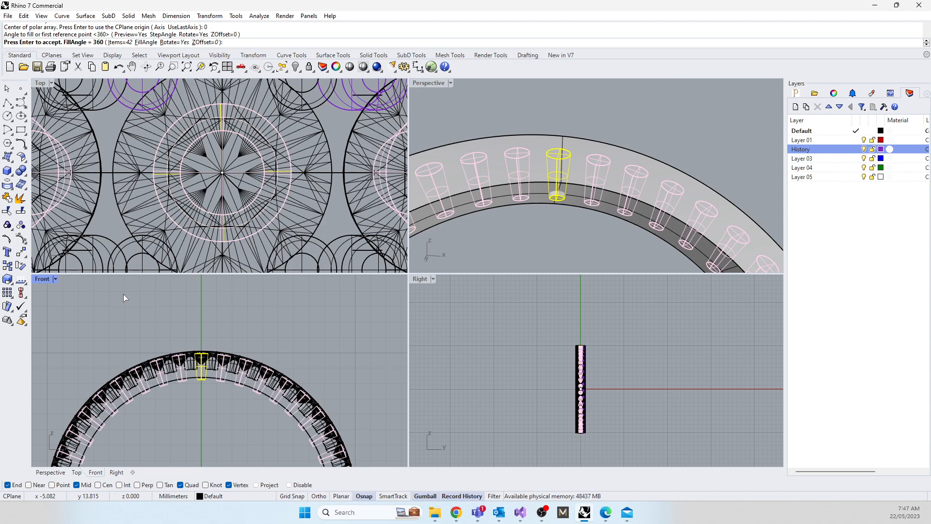
key(Return)
click(123, 301)
right_drag(489, 166, 499, 220)
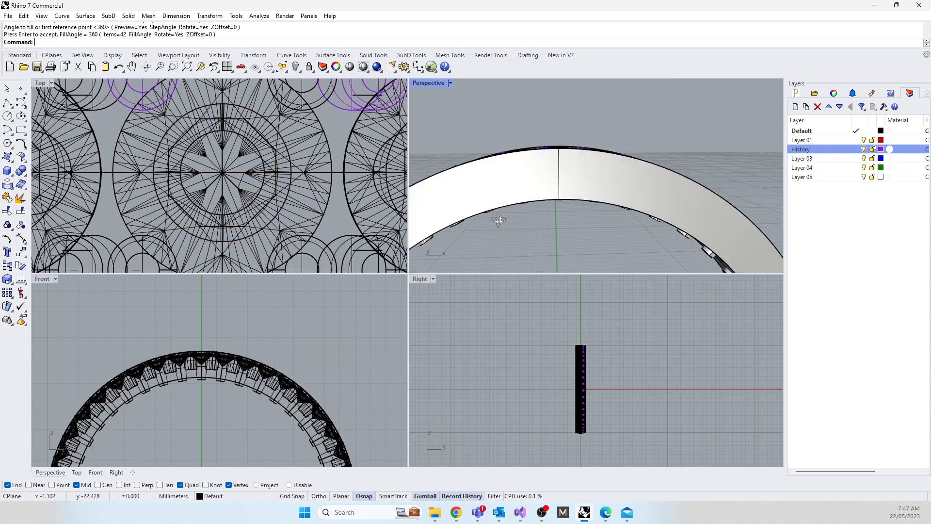
right_drag(591, 162, 538, 198)
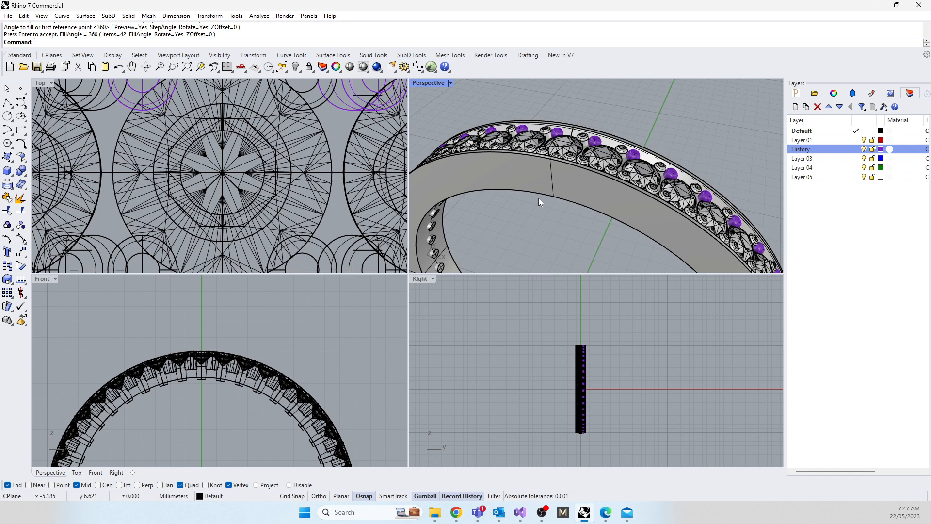
right_drag(562, 187, 523, 246)
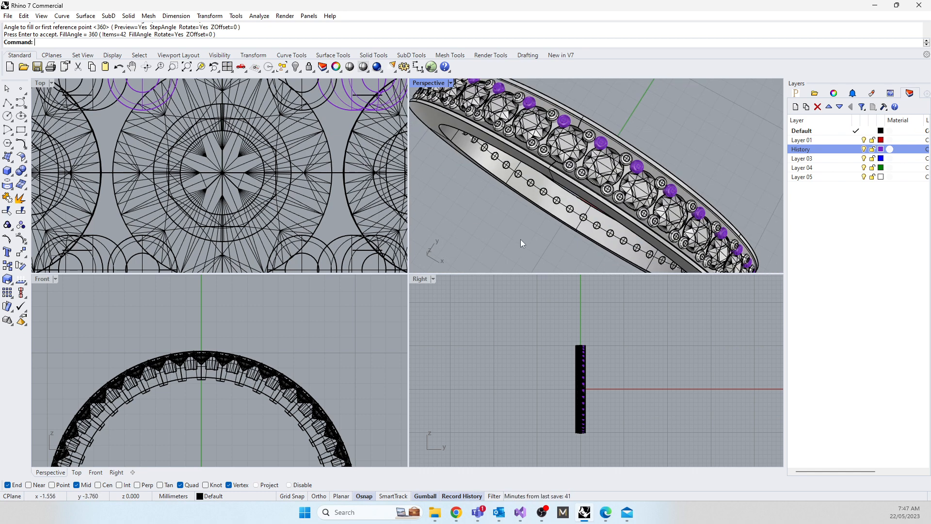
right_drag(521, 240, 540, 136)
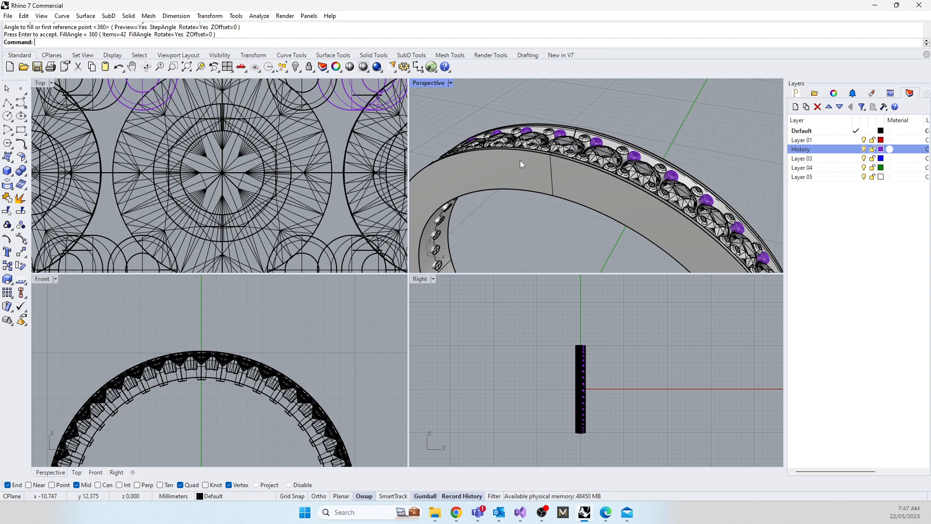
right_drag(478, 155, 609, 191)
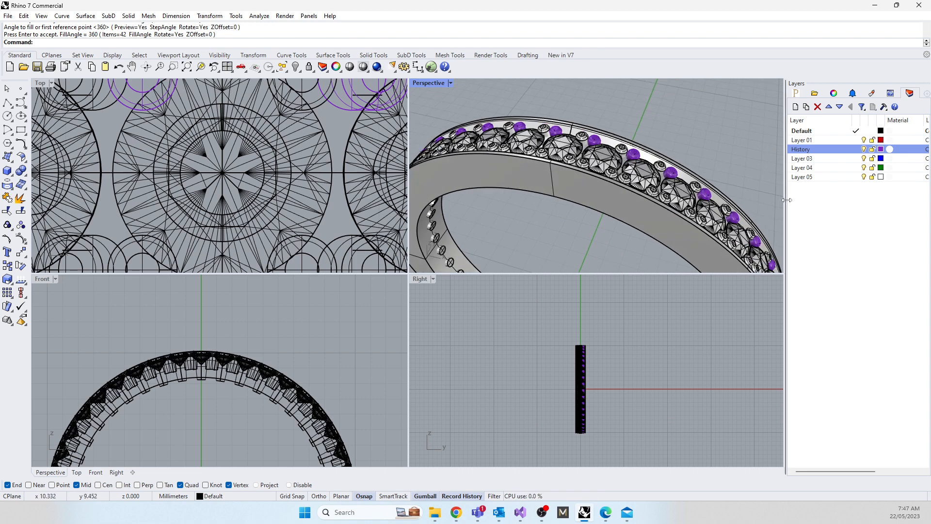
Step: Try moving all the ring objects to Layer 05, and undo the layer change
click(803, 178)
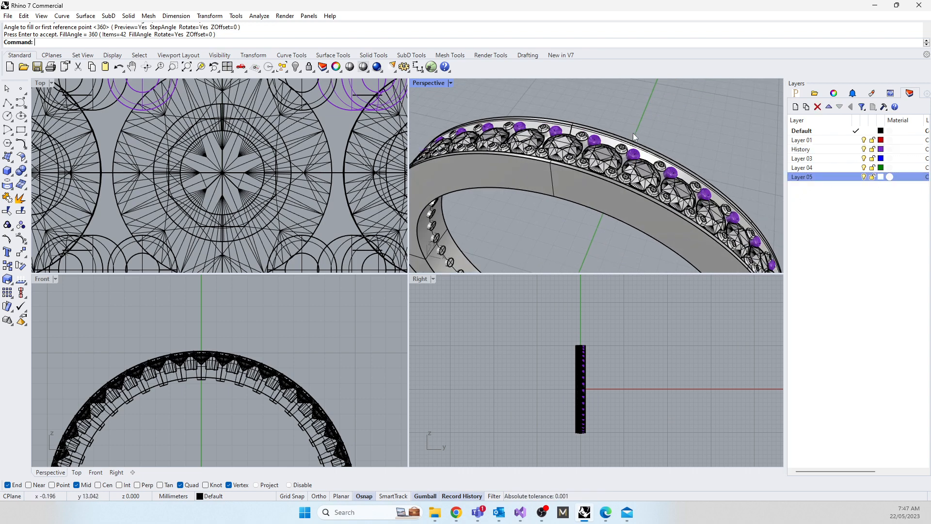
scroll(633, 133, down, 5)
drag(532, 125, 681, 198)
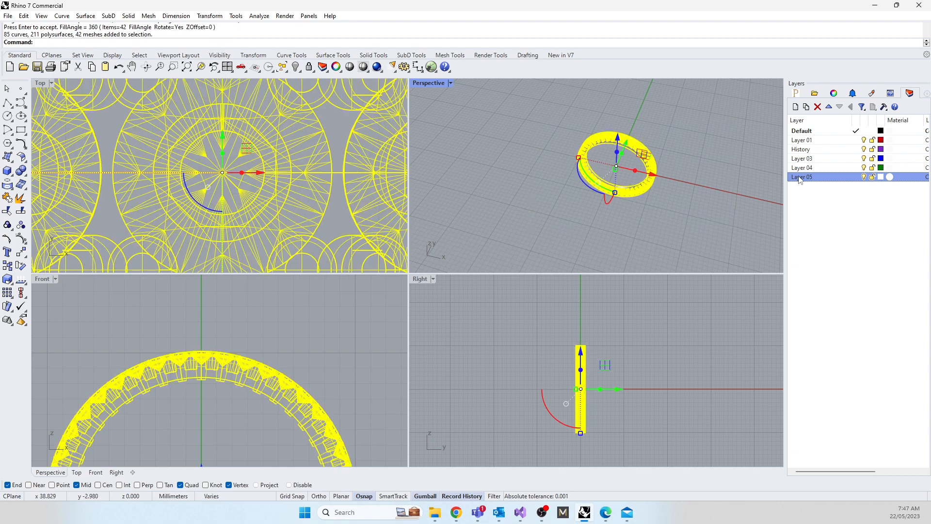
right_click(801, 178)
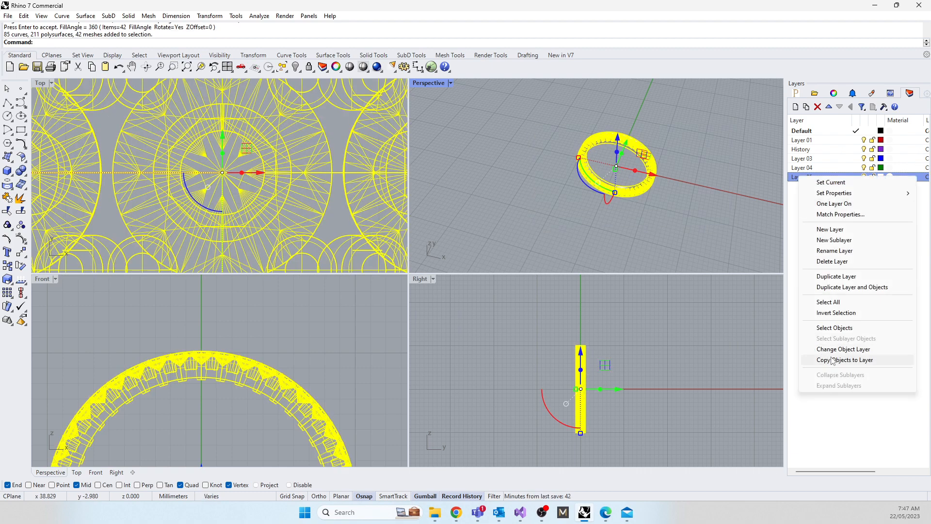
click(830, 349)
click(726, 226)
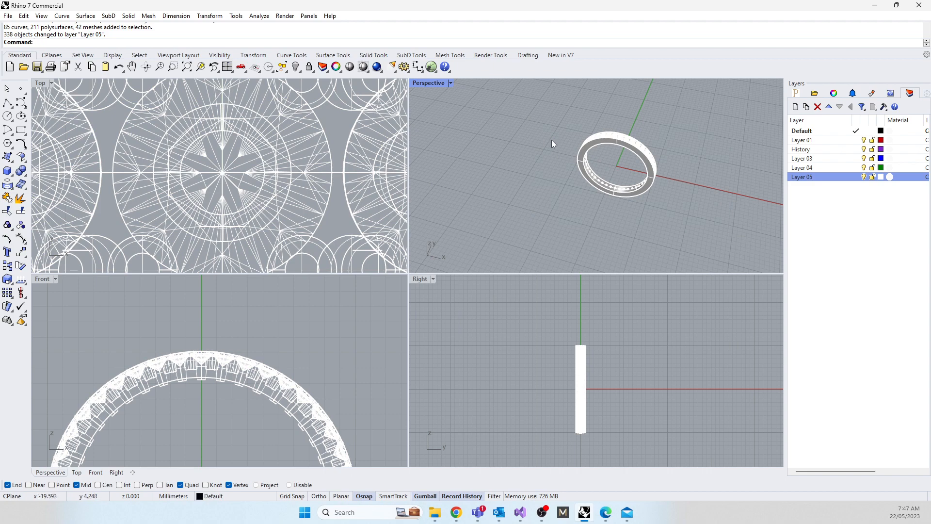
key(ctrl+z)
Step: Copy all the ring objects to Layer 05 as a backup, hide that layer, and clear the selection
drag(532, 120, 742, 243)
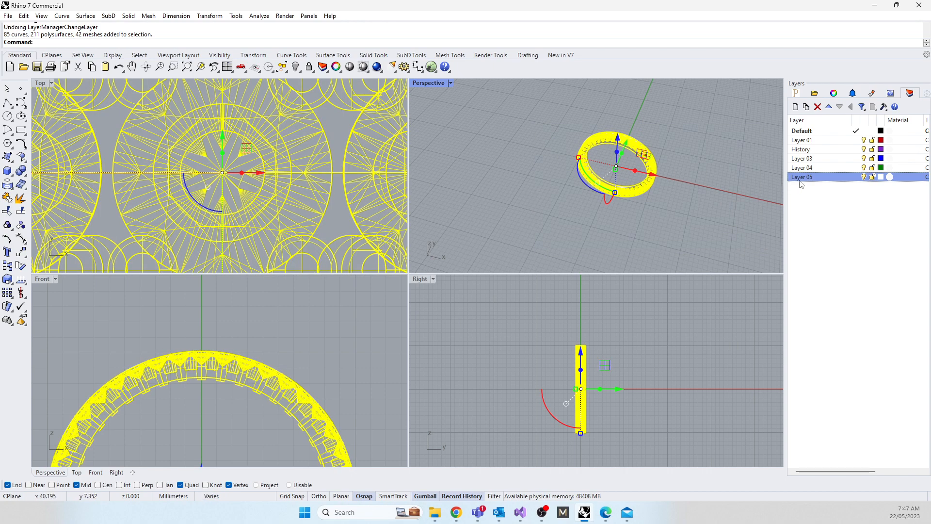
right_click(800, 177)
click(847, 368)
click(534, 192)
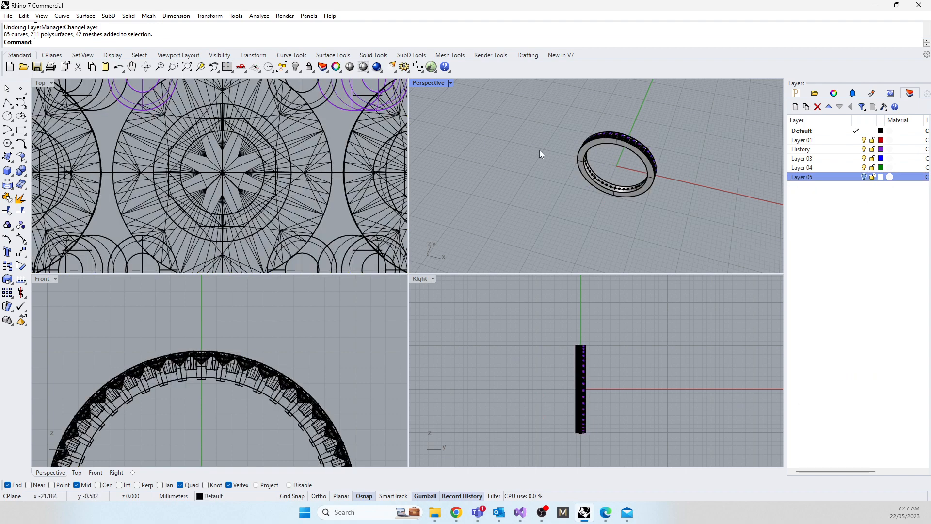
Step: Delete all the grains and their curves along the side of the band opposite the purple History grains
right_drag(230, 389, 213, 350)
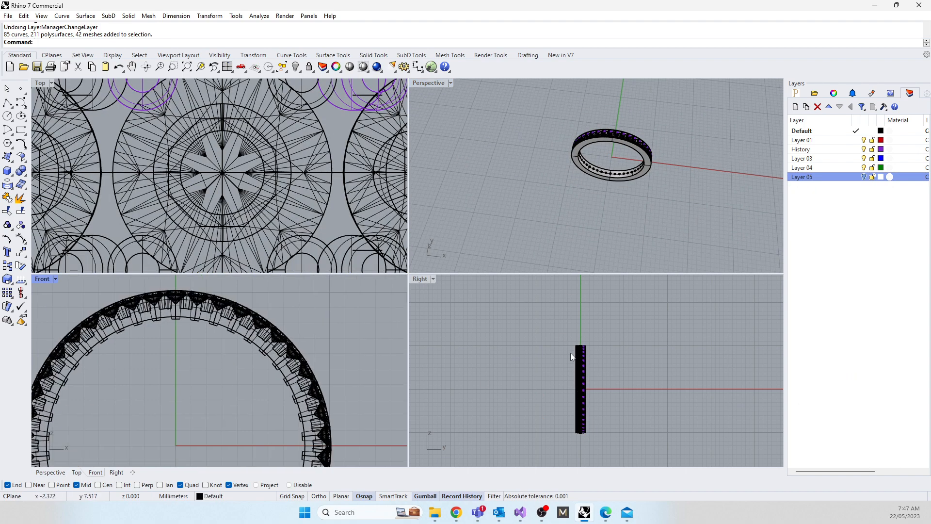
scroll(574, 343, up, 20)
scroll(551, 327, down, 14)
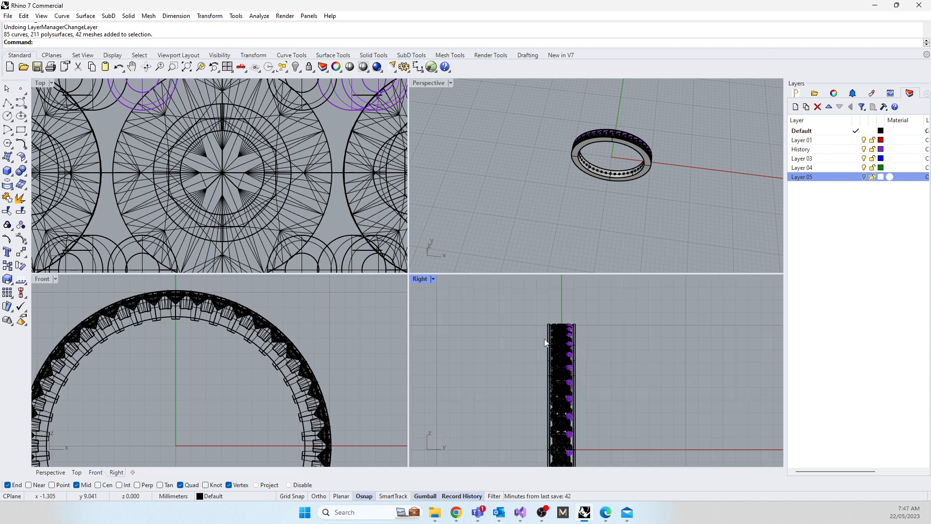
scroll(544, 339, down, 5)
right_drag(530, 420, 525, 410)
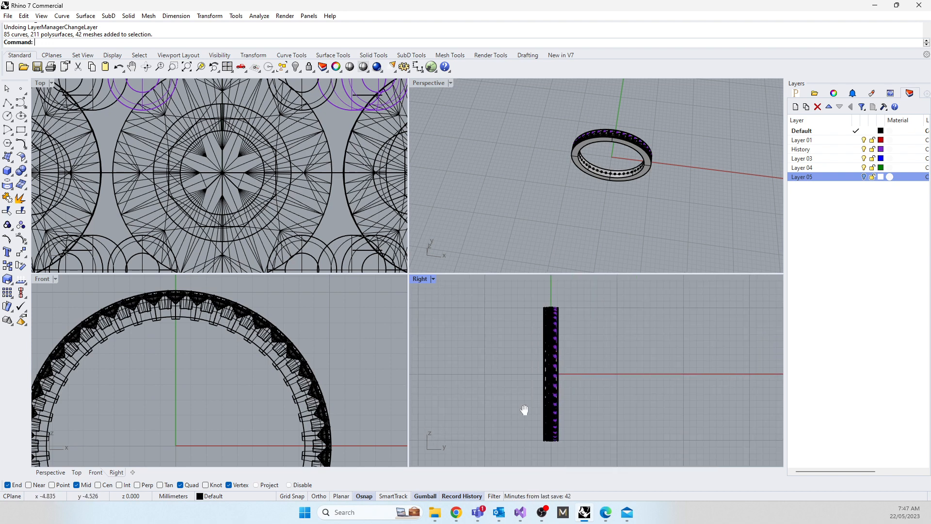
drag(534, 380, 549, 449)
key(Delete)
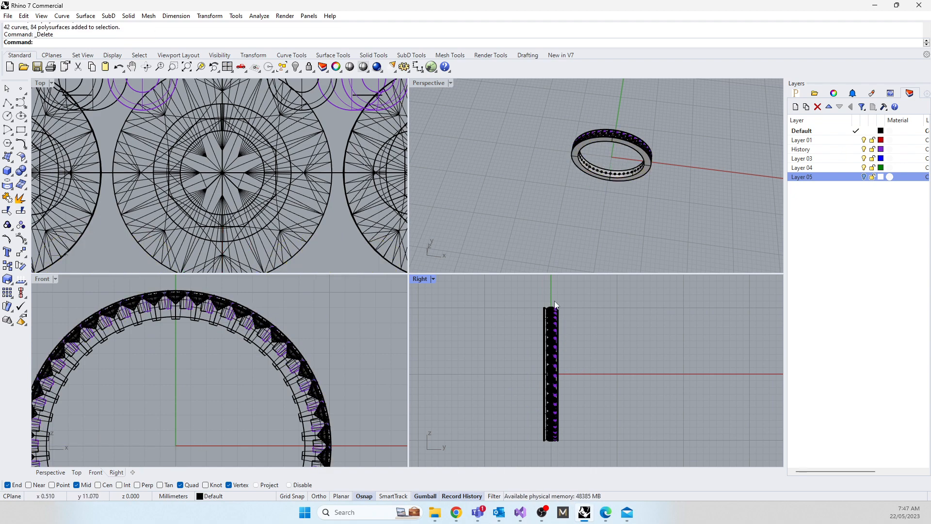
Step: Delete the remaining row of grains and curves, including the purple History ones, and accept the broken history
drag(568, 336, 599, 443)
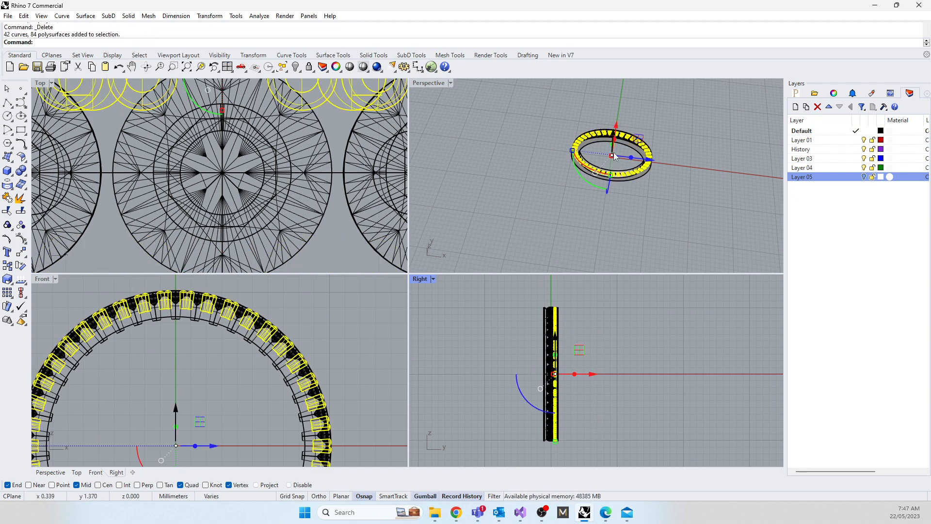
scroll(228, 181, down, 12)
scroll(204, 146, up, 12)
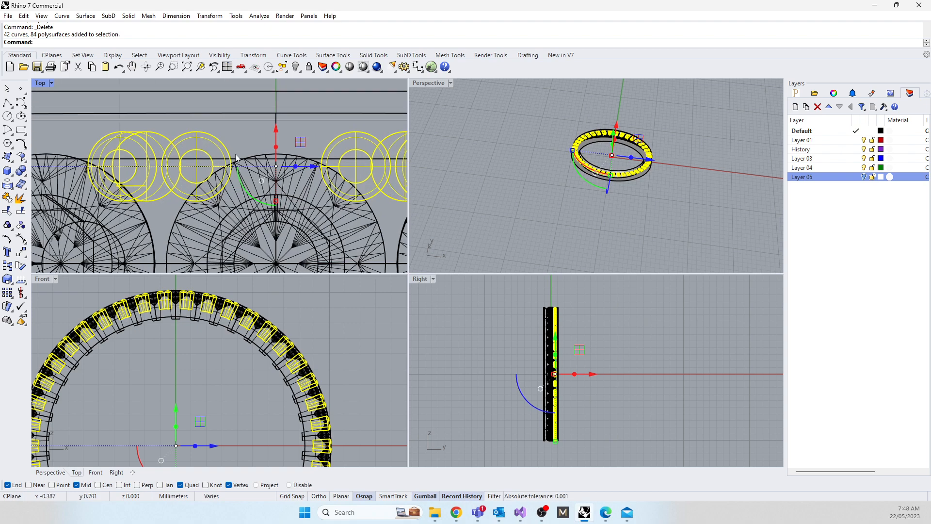
scroll(559, 135, up, 10)
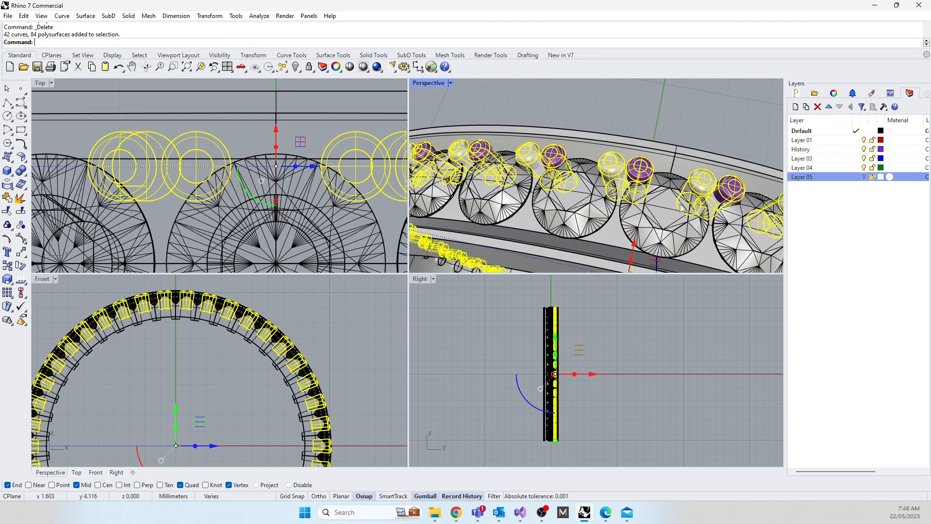
key(Delete)
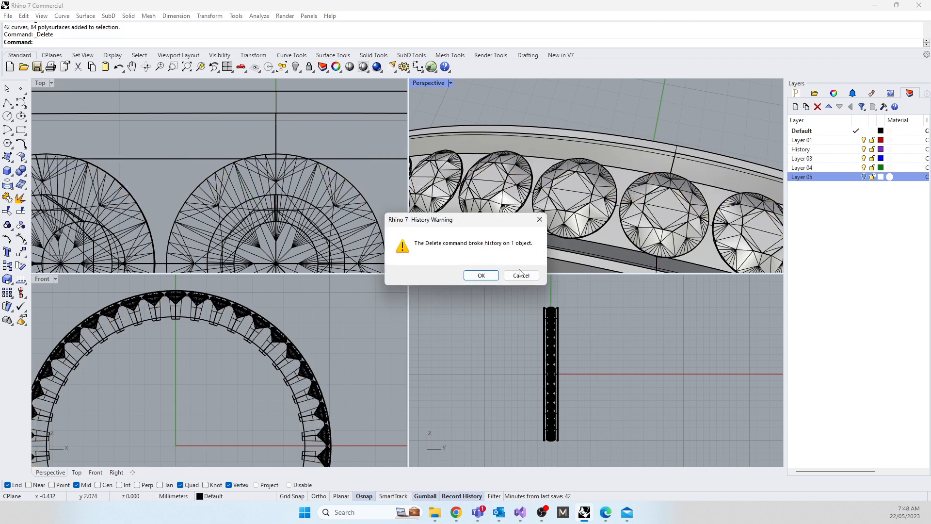
click(479, 273)
scroll(537, 200, down, 5)
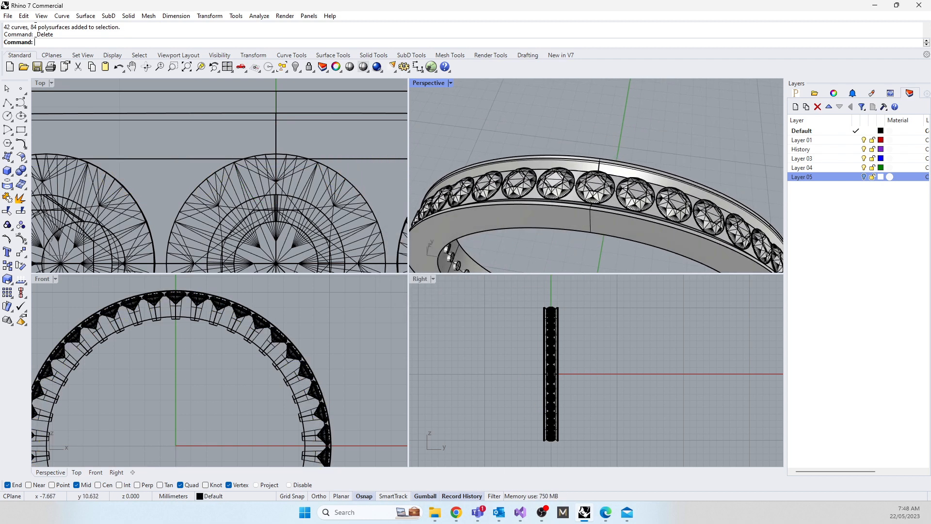
Step: Draw a rectangle in plan across the gap between the centre gem and its neighbour, and shift it to centre on the gap
drag(0, 34, 0, 82)
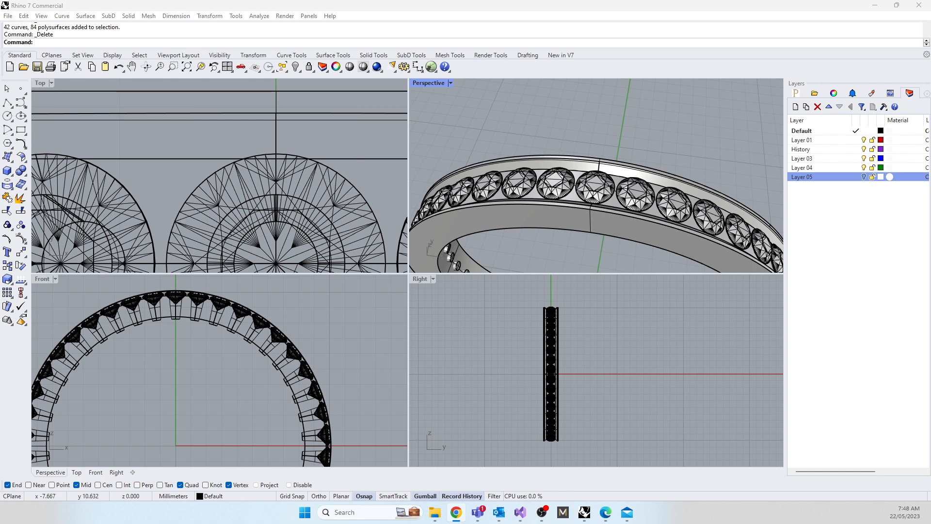
scroll(298, 199, down, 3)
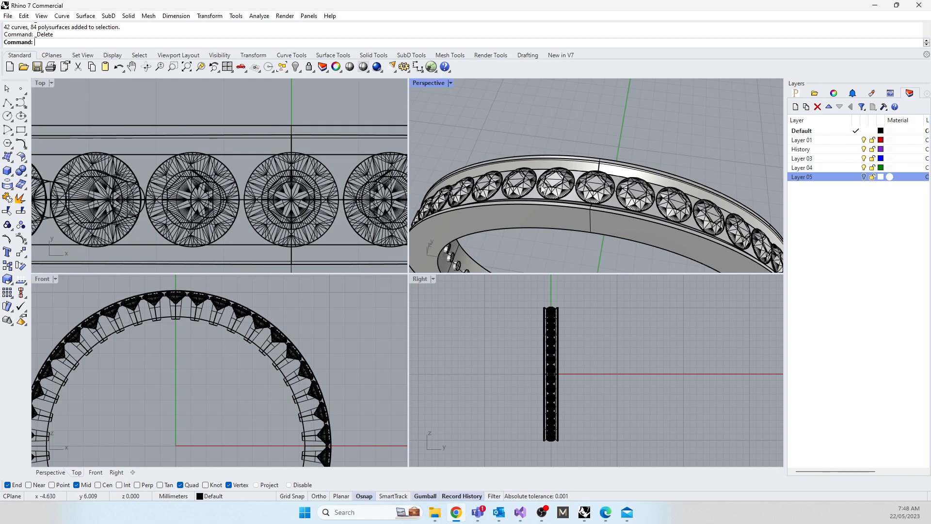
scroll(542, 188, up, 2)
right_drag(607, 195, 583, 188)
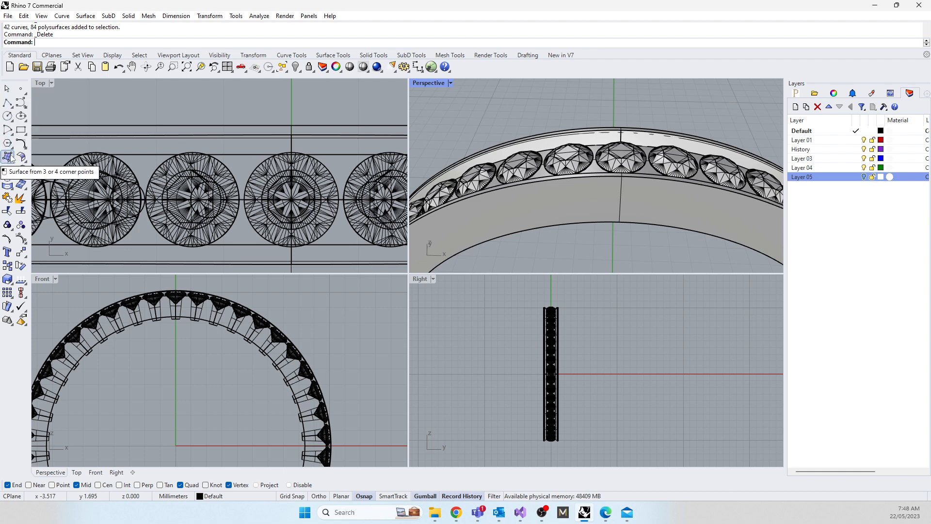
click(21, 130)
scroll(228, 154, up, 5)
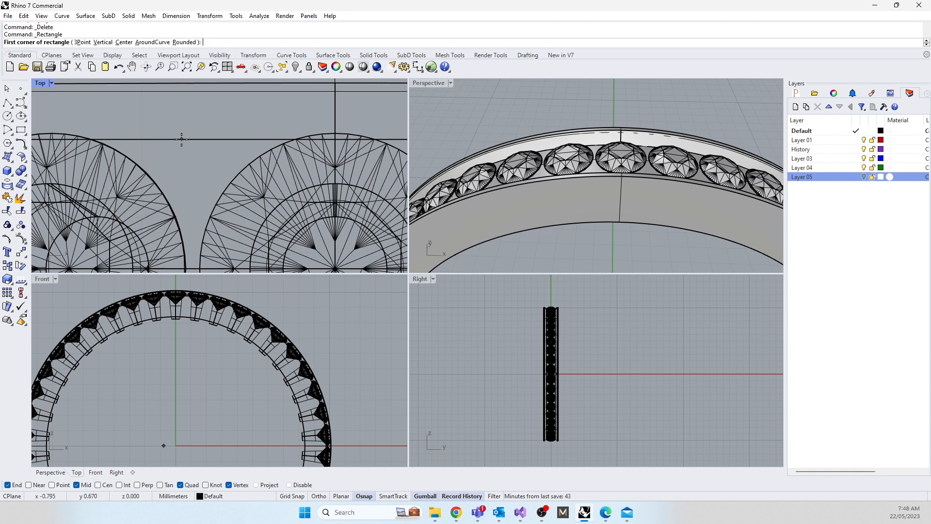
click(132, 119)
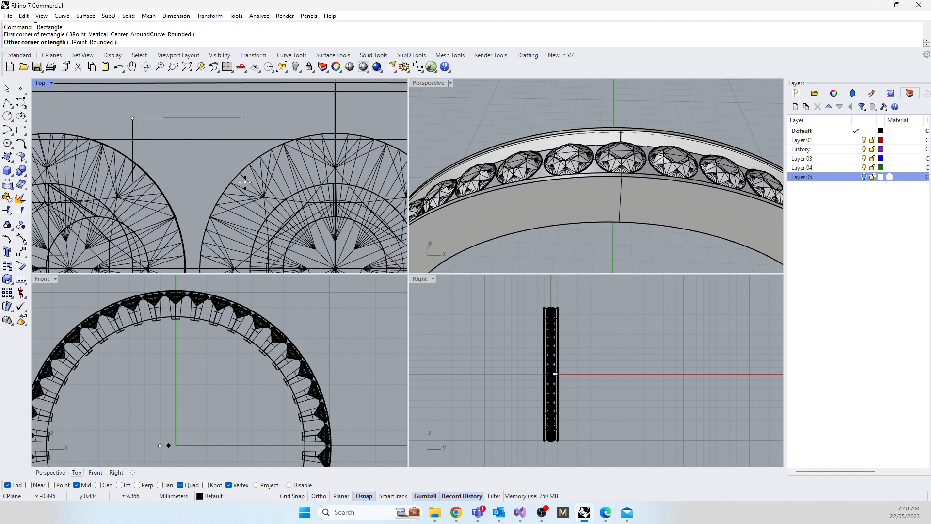
click(263, 196)
drag(195, 118, 191, 115)
Step: Raise the rectangle to just below the gem girdles at the top of the ring, and tilt it to follow the band's curvature
scroll(168, 409, down, 3)
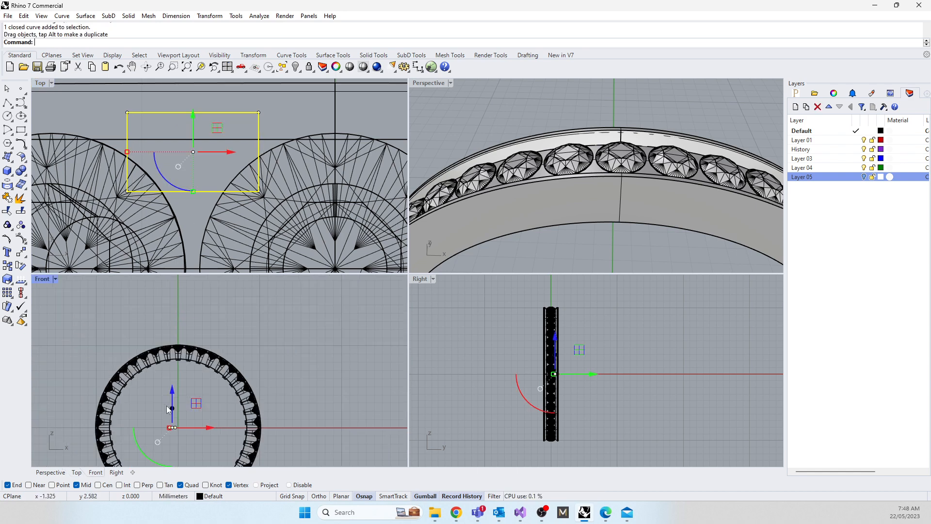
drag(172, 397, 163, 316)
scroll(178, 342, up, 3)
scroll(178, 342, up, 3)
drag(120, 441, 120, 444)
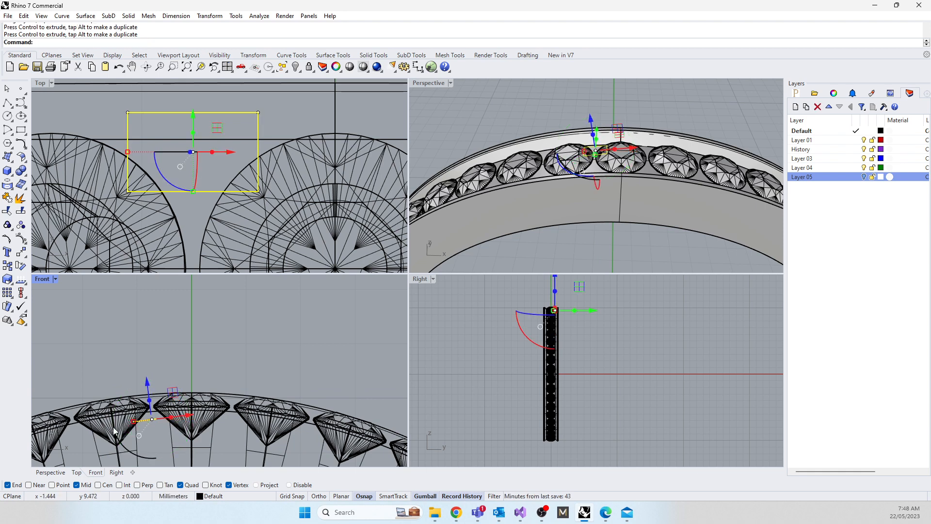
Step: Extrude the rectangle to both sides as a solid box rising past the band's outer surface, and inspect it between the gems
text(rudeCrv)
key(Return)
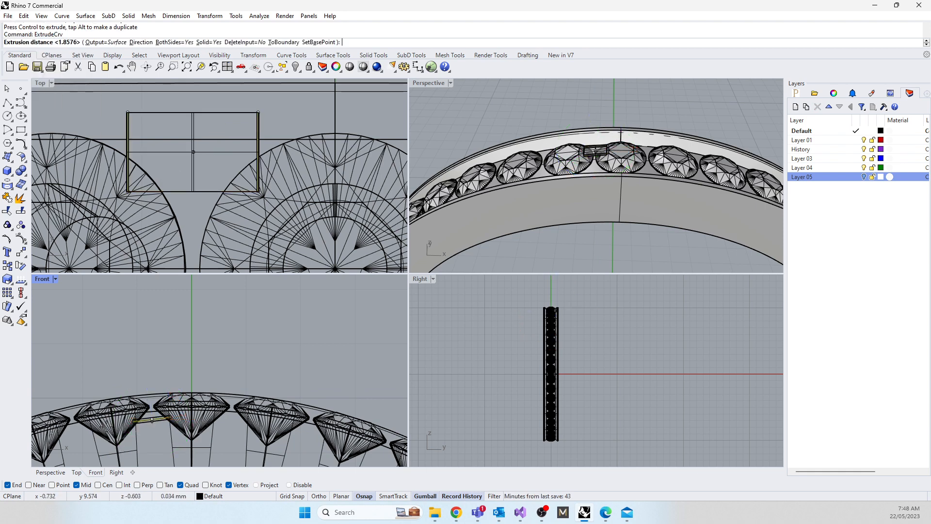
click(92, 405)
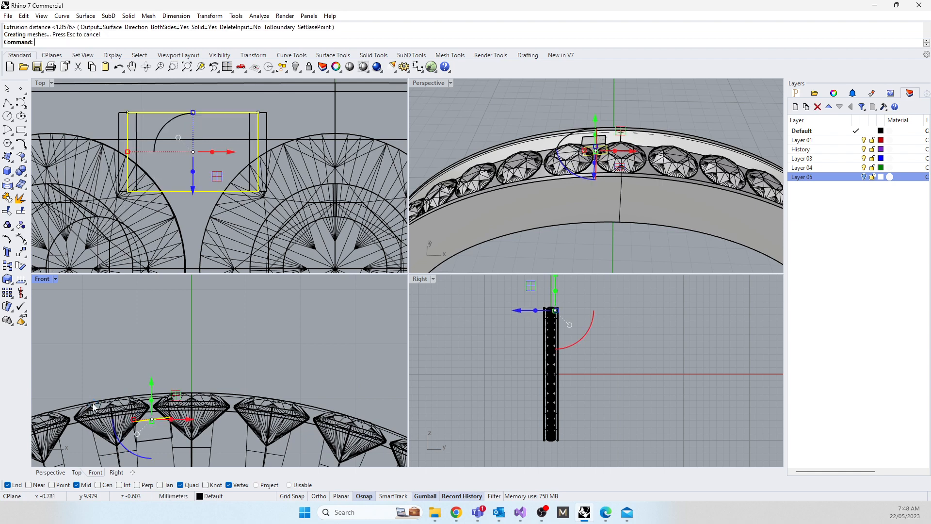
key(Escape)
right_drag(560, 160, 552, 239)
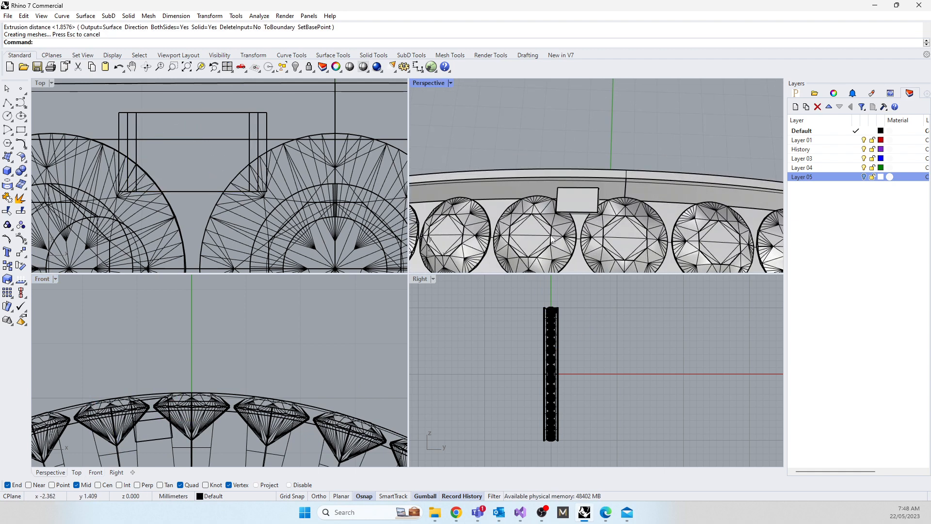
Step: Delete the extruded box together with its rectangle curve between the gems
click(199, 115)
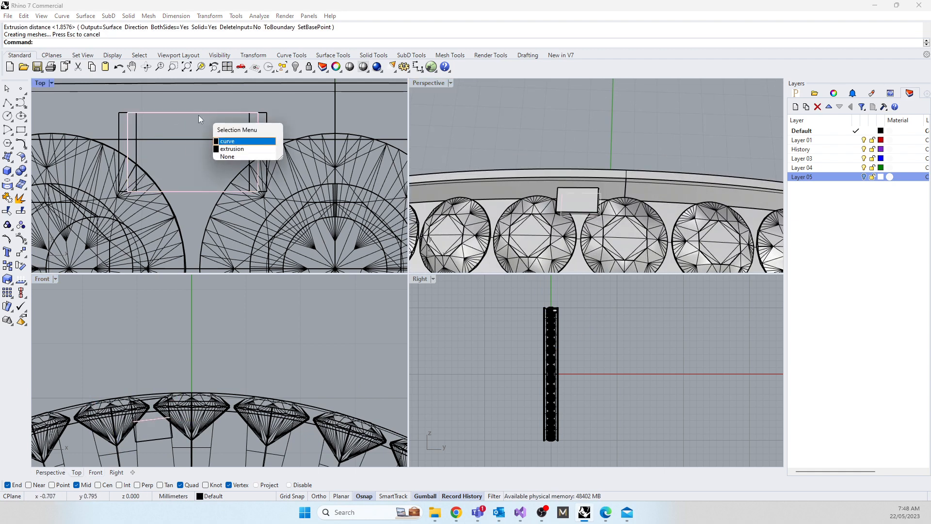
click(185, 323)
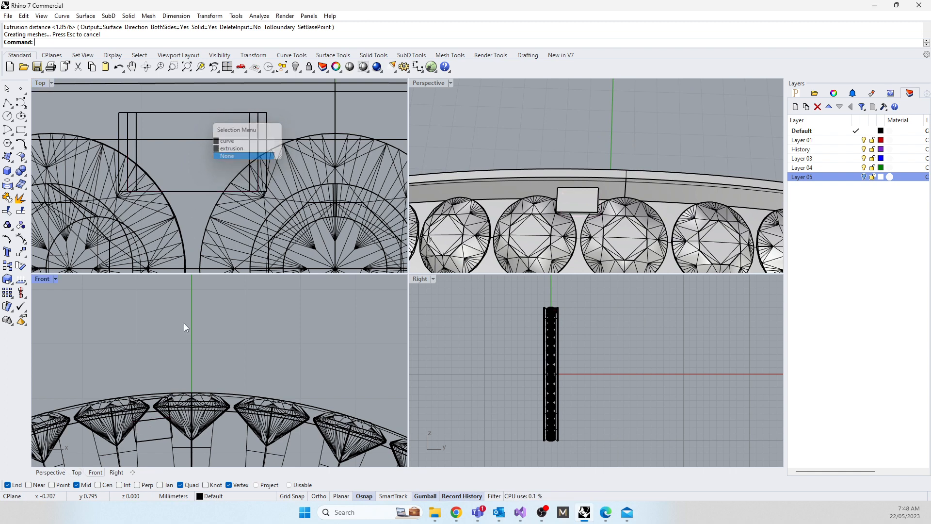
click(208, 113)
click(495, 135)
drag(518, 131, 610, 226)
key(Delete)
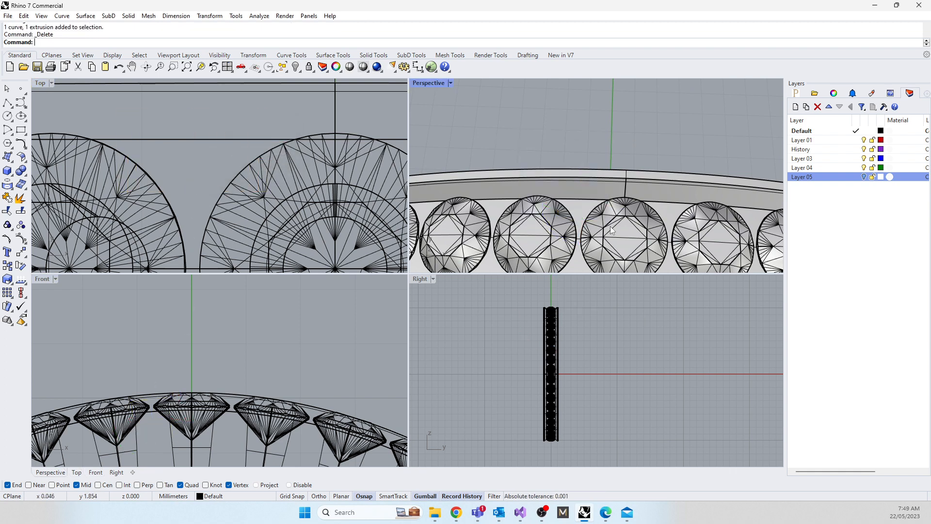
Step: Draw a centre-based rectangle in plan at the origin, about 1.5 by 0.8 mm, over the centre gem
scroll(196, 166, down, 10)
right_drag(209, 164, 188, 227)
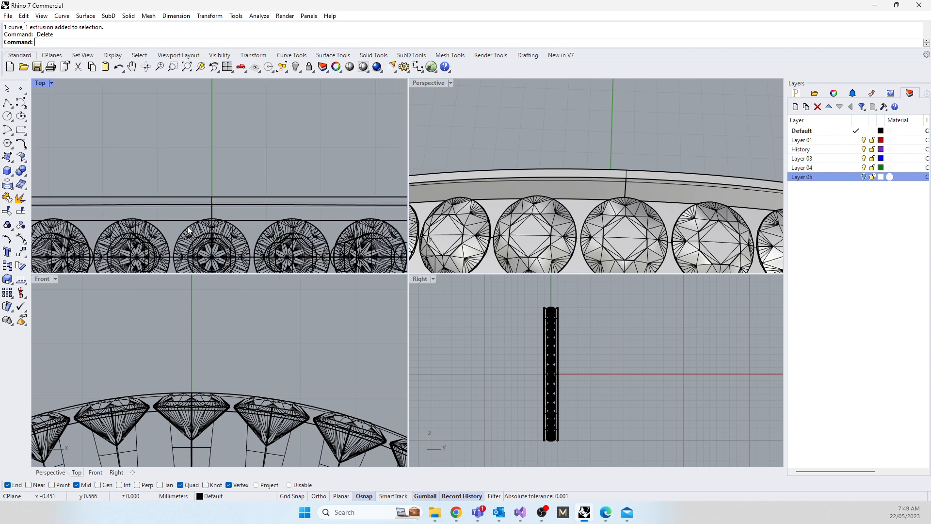
click(21, 130)
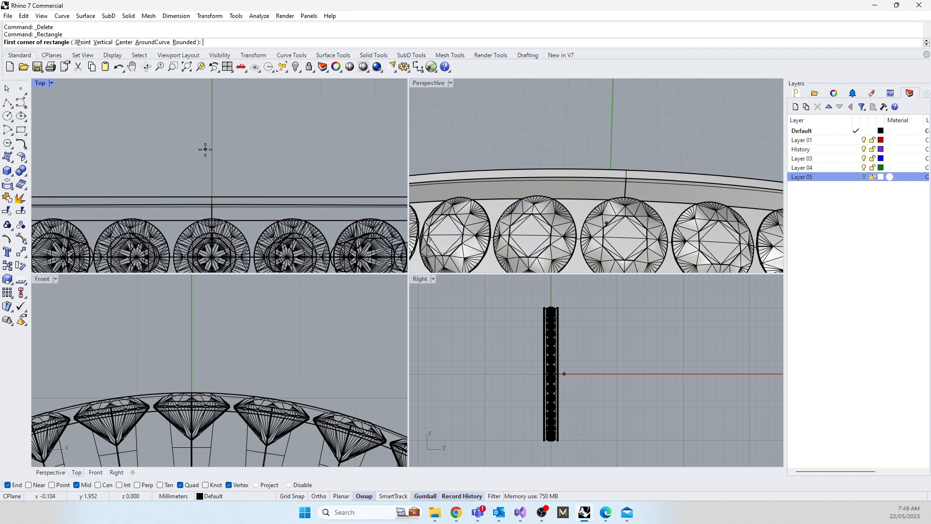
click(123, 42)
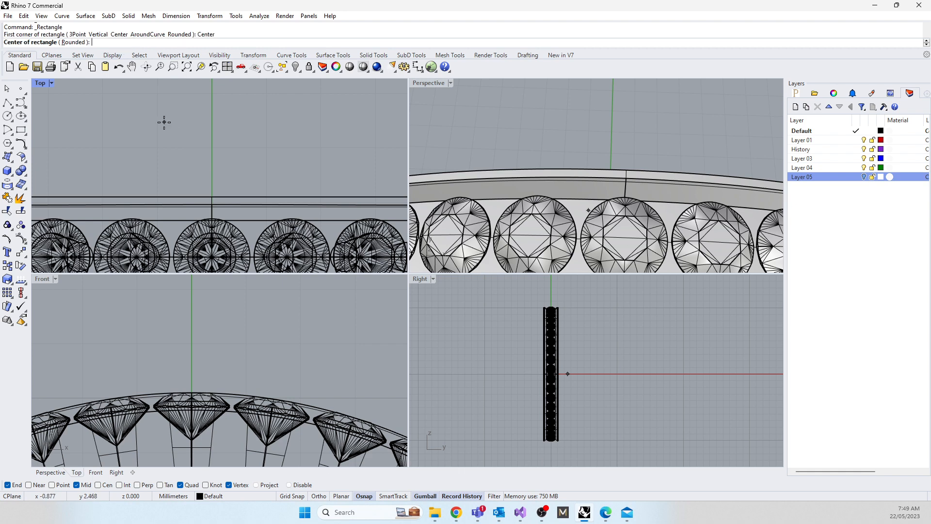
text(0)
key(Return)
scroll(160, 126, down, 3)
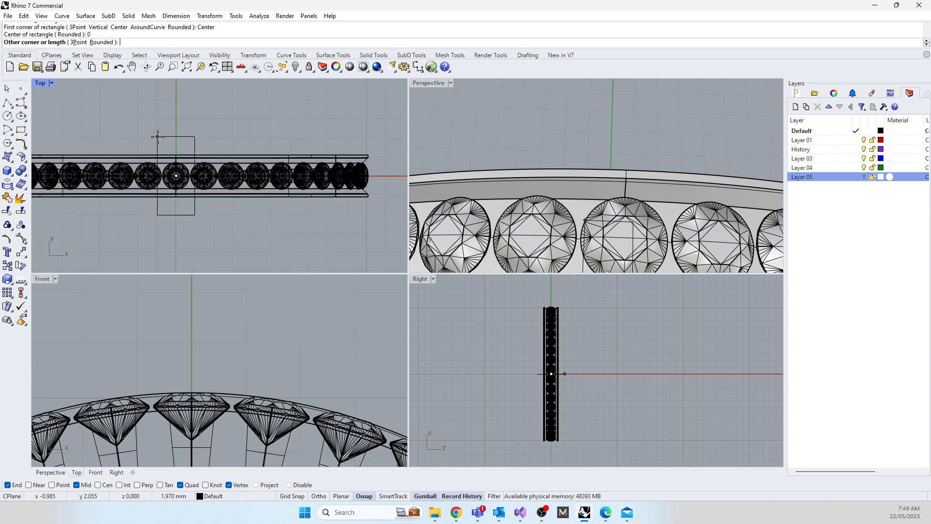
scroll(165, 194, up, 5)
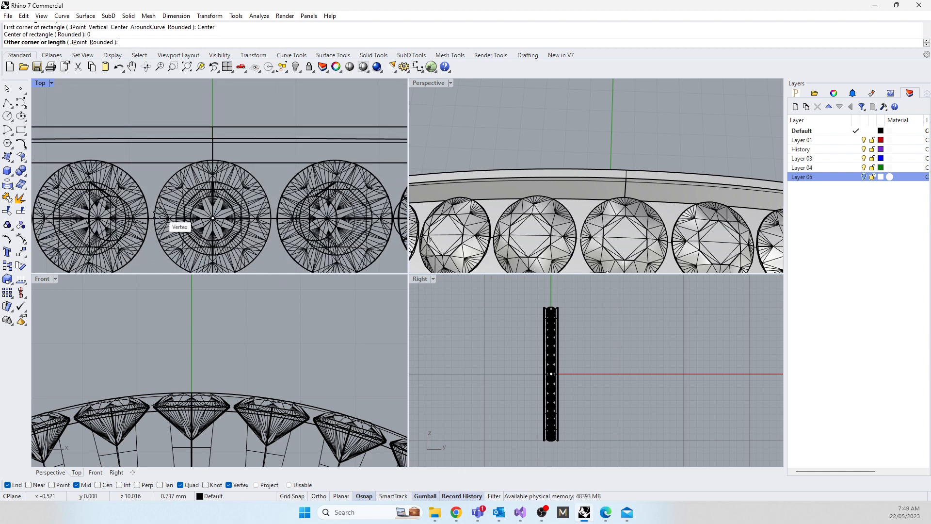
click(151, 250)
click(161, 251)
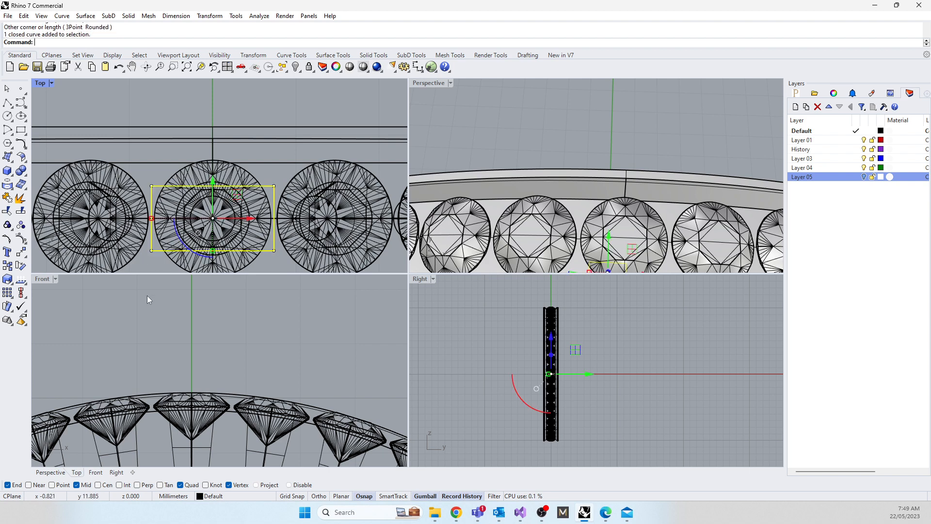
Step: Raise the rectangle about 10.4 mm so it sits just above the top of the ring
scroll(162, 373, down, 5)
drag(164, 391, 161, 324)
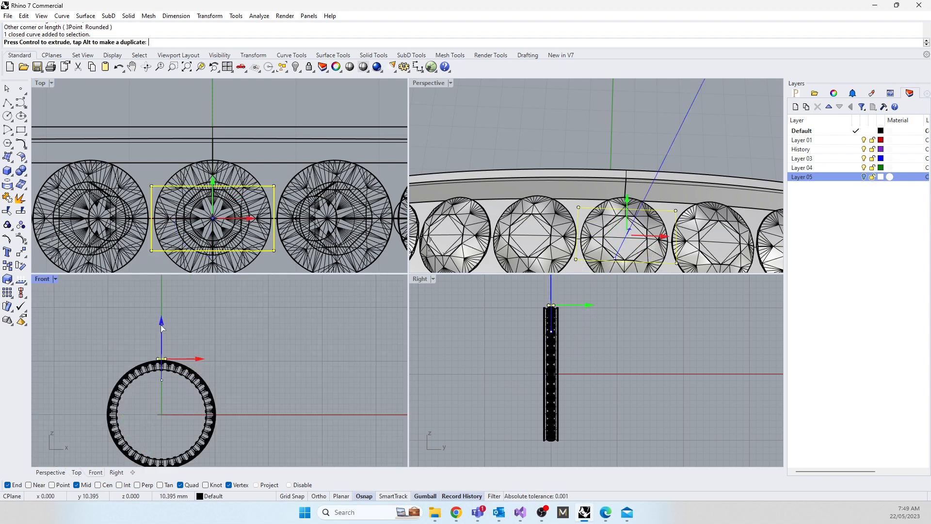
scroll(193, 169, up, 4)
scroll(193, 168, down, 3)
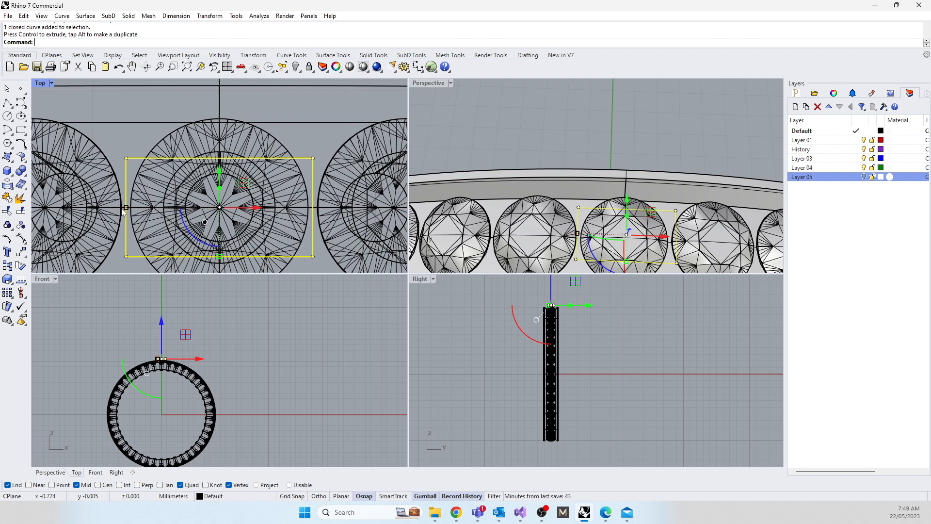
Step: Scale the rectangle down uniformly and shift it across the band to straddle the centre gem's outer edge, adjusting its size to fit
drag(126, 208, 183, 215)
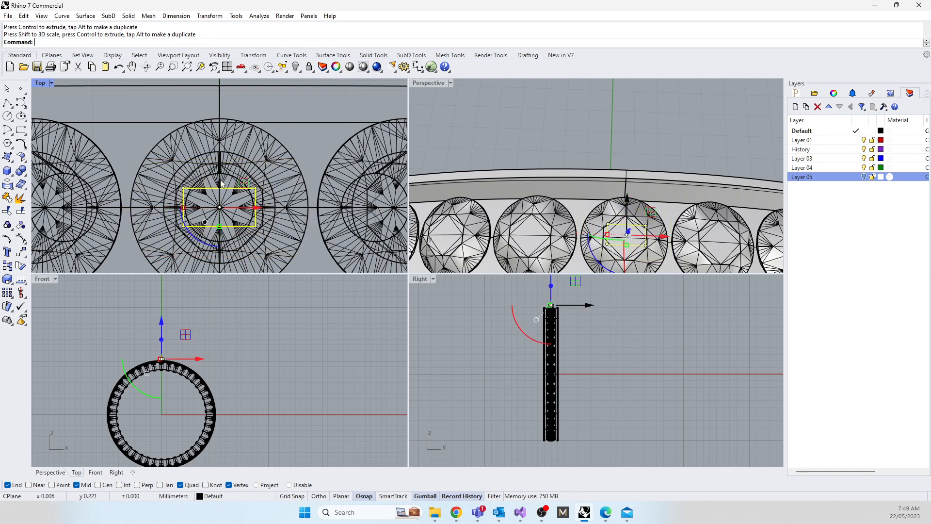
drag(220, 171, 217, 86)
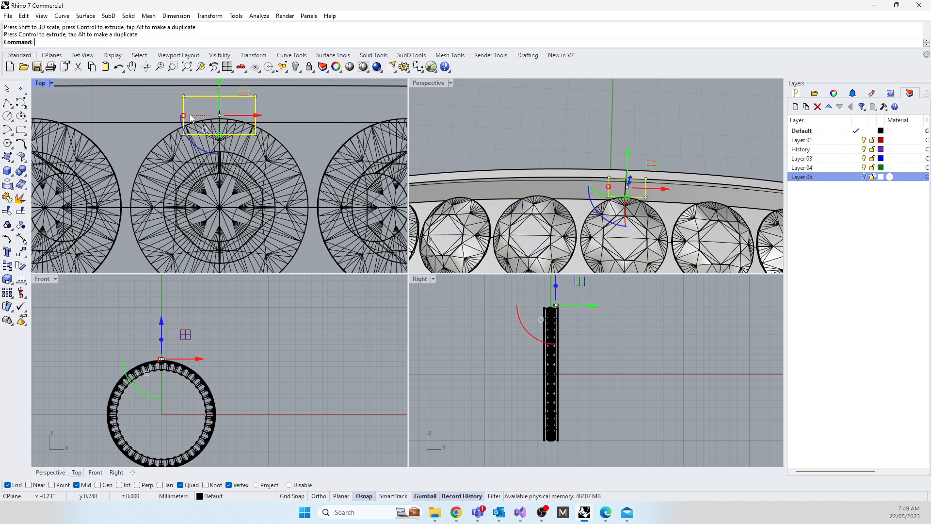
drag(184, 115, 175, 116)
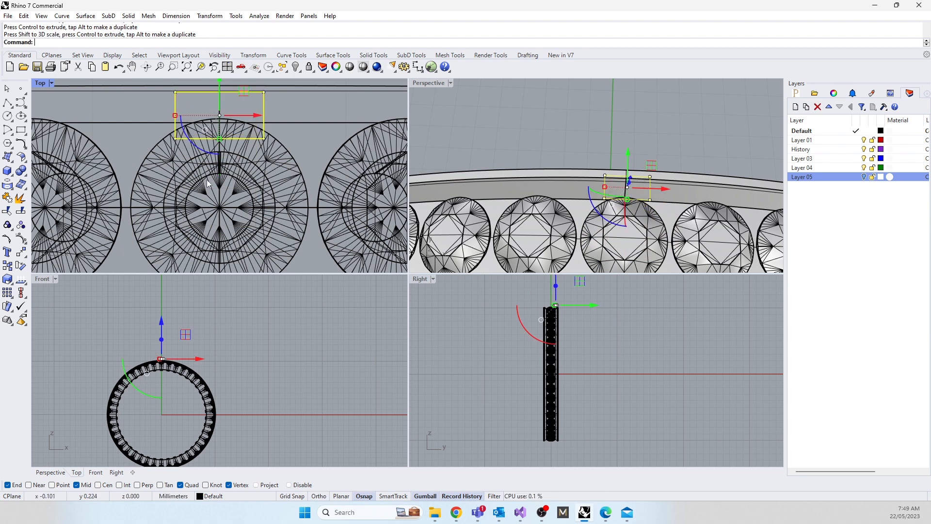
right_drag(169, 238, 156, 283)
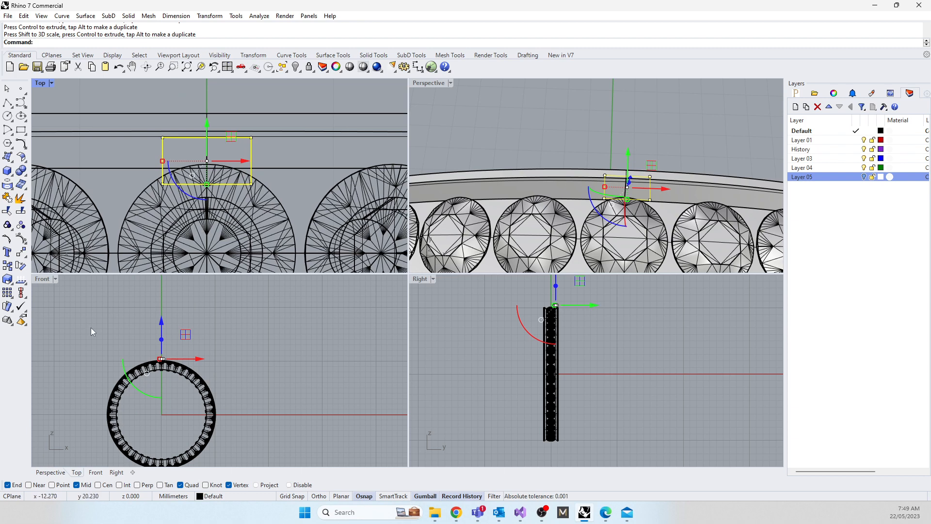
Step: Rotate the rectangle clockwise about the origin by about 4 degrees in the front view, centring it over the gap between two gems
scroll(156, 353, up, 5)
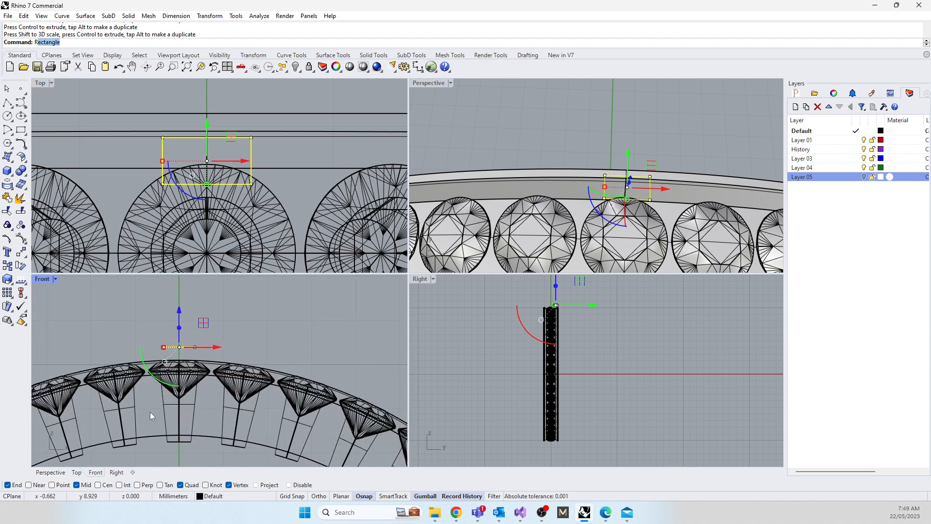
text(otate)
key(Return)
text(0)
key(Return)
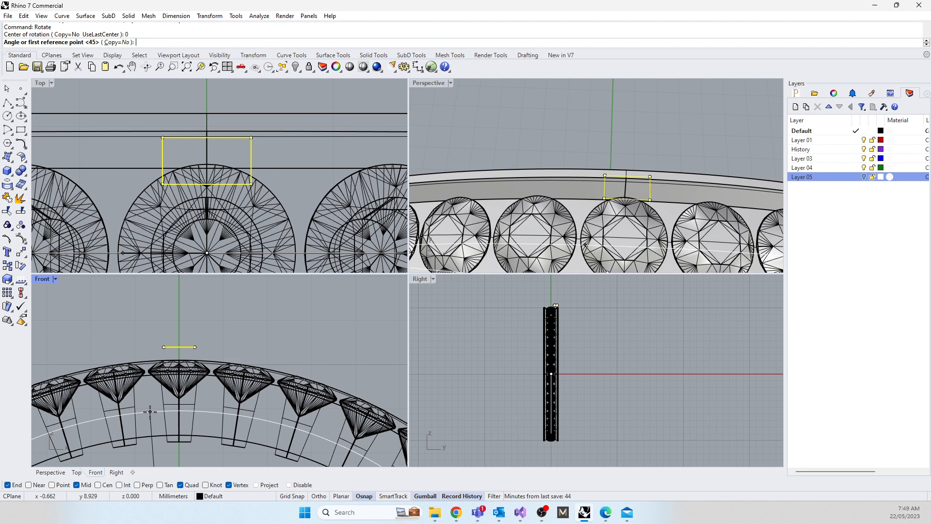
click(179, 296)
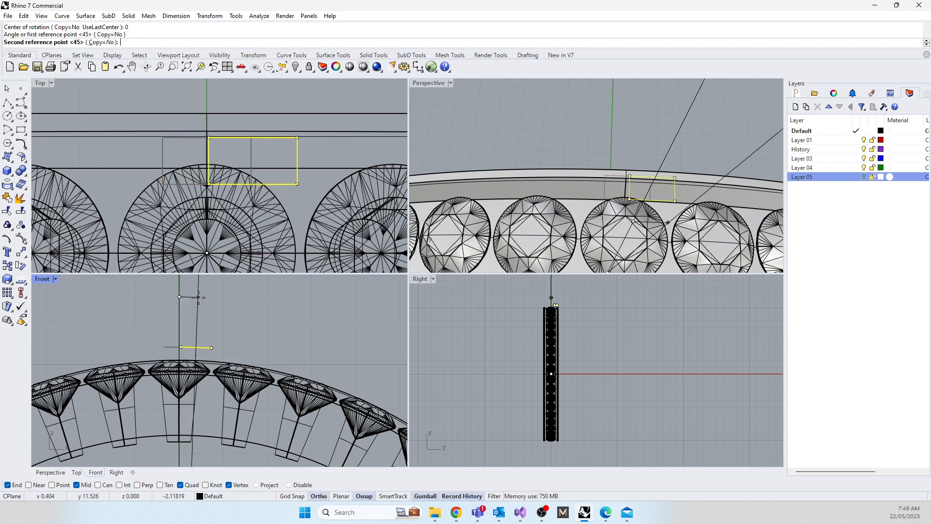
scroll(207, 340, up, 5)
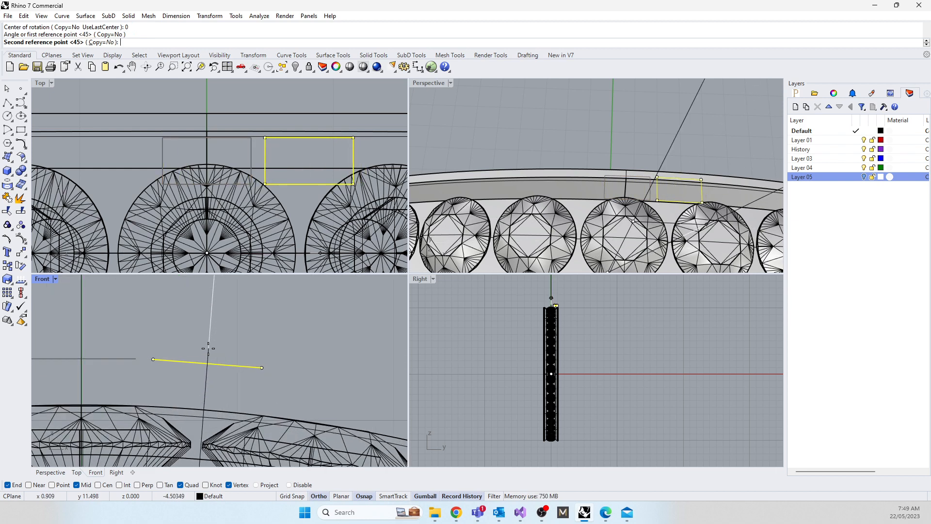
click(209, 349)
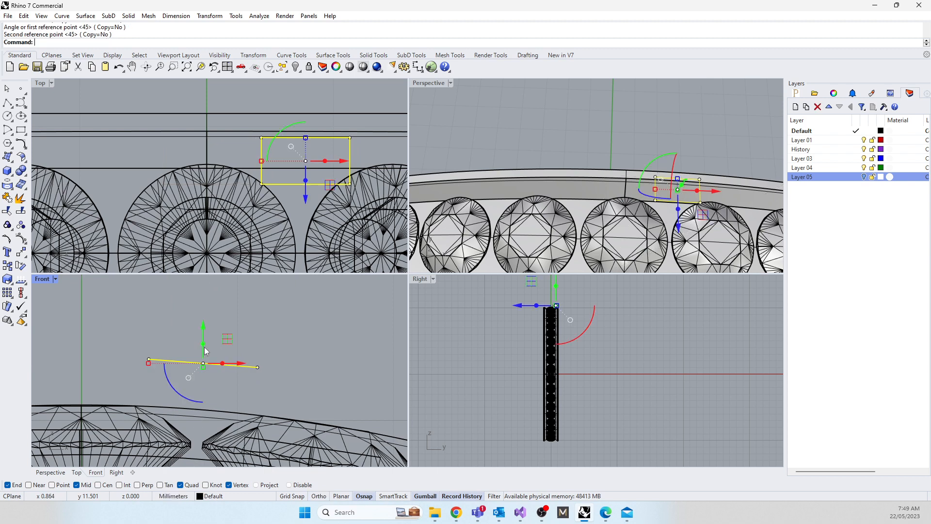
Step: Extrude the rotated rectangle to both sides as a solid box
text(Ext)
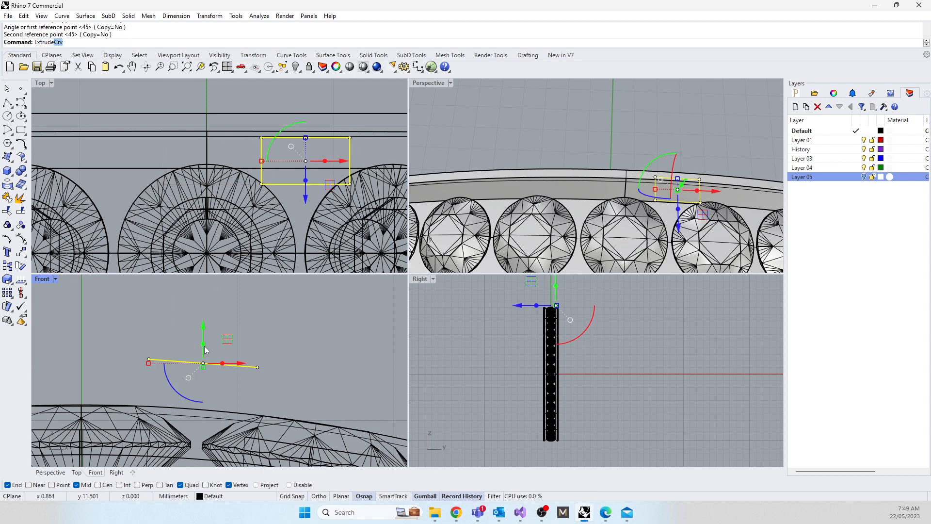
text(rude)
key(Return)
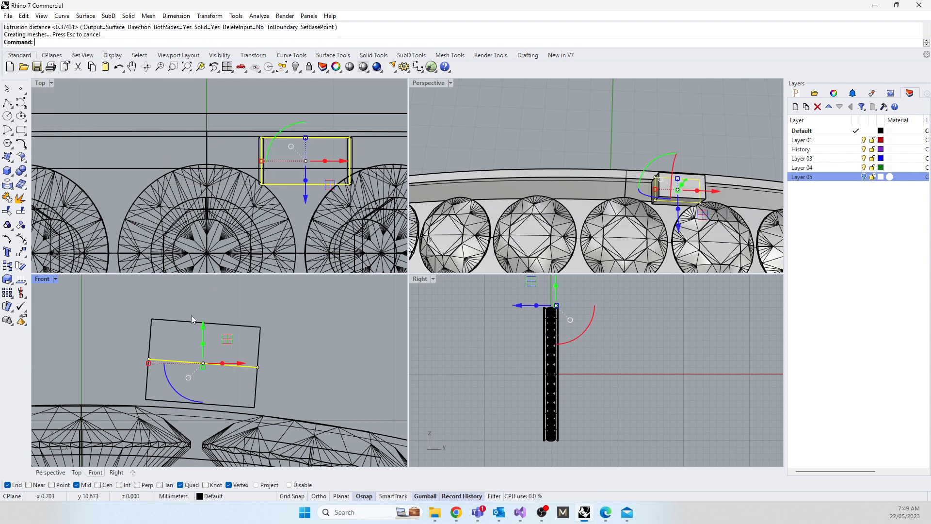
Step: Lower the solid box into the gap between the gems until its top is just below the band's outer curve
click(191, 322)
scroll(184, 332, down, 3)
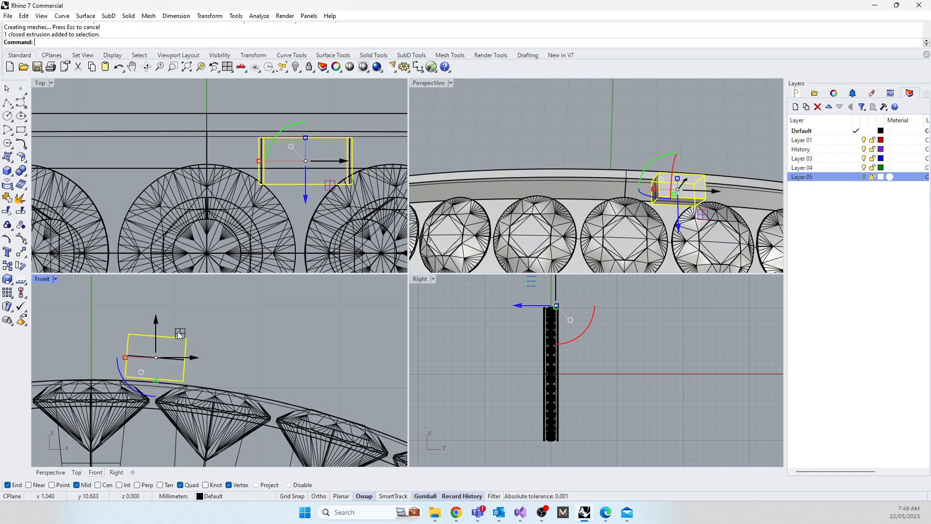
drag(180, 335, 175, 380)
click(467, 275)
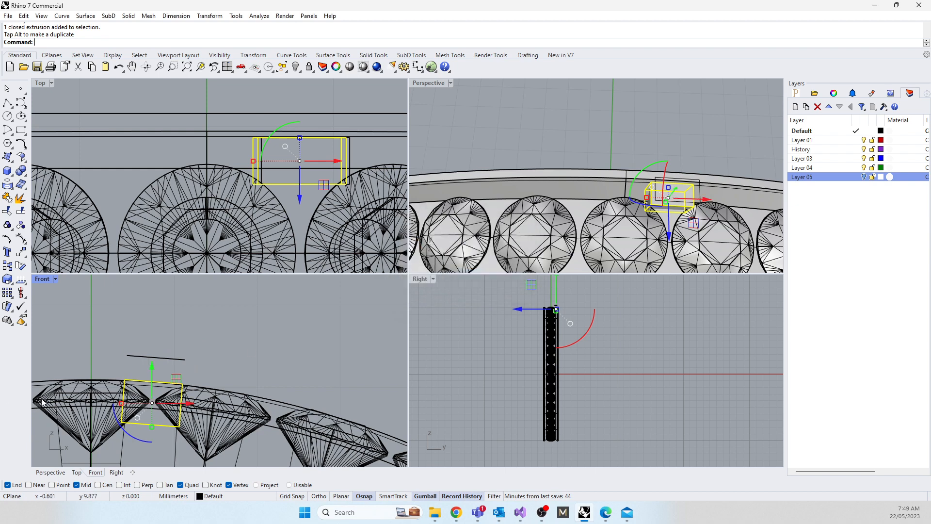
scroll(217, 363, up, 3)
right_drag(301, 402, 199, 363)
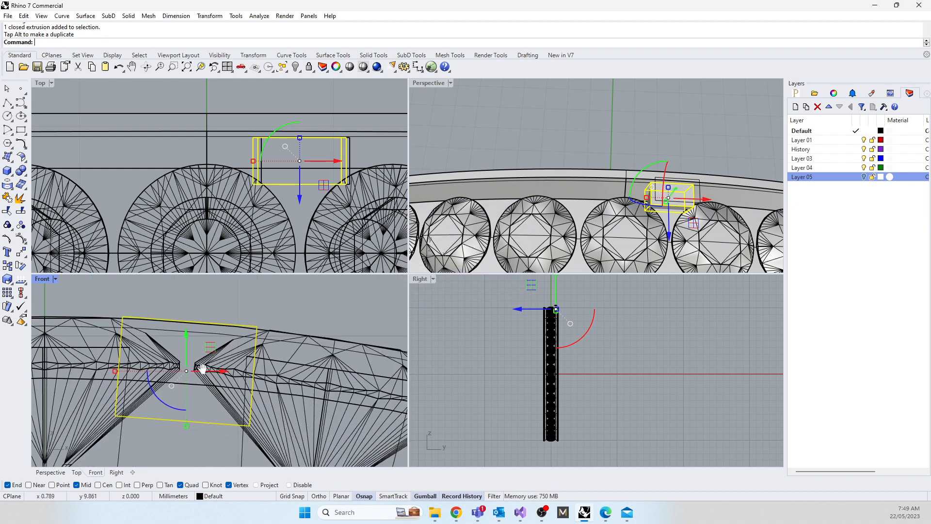
drag(213, 346, 212, 350)
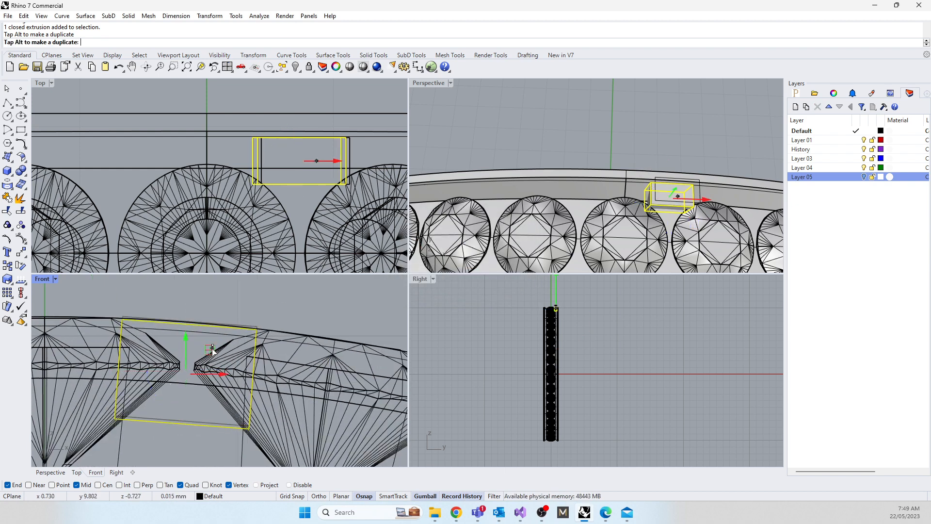
Step: Widen the box across the band and shift it inward over the gem edges, checking its fit from several angles
right_drag(533, 204, 502, 210)
drag(543, 193, 533, 195)
drag(592, 188, 513, 199)
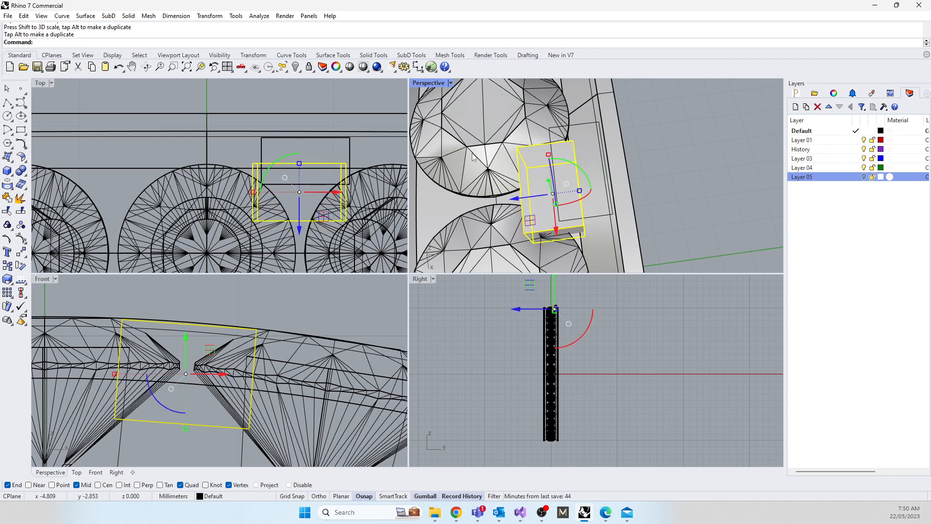
right_drag(474, 157, 601, 149)
scroll(538, 144, down, 8)
scroll(635, 195, up, 8)
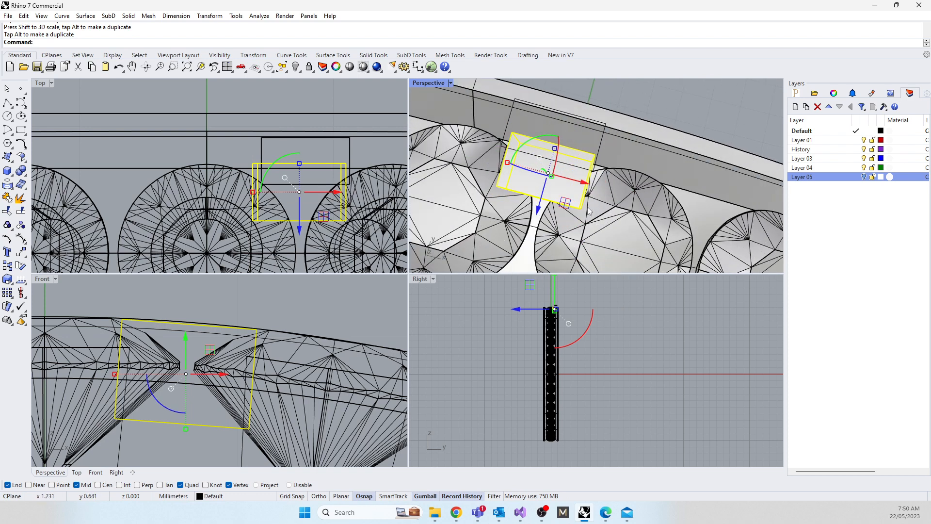
right_drag(589, 211, 547, 213)
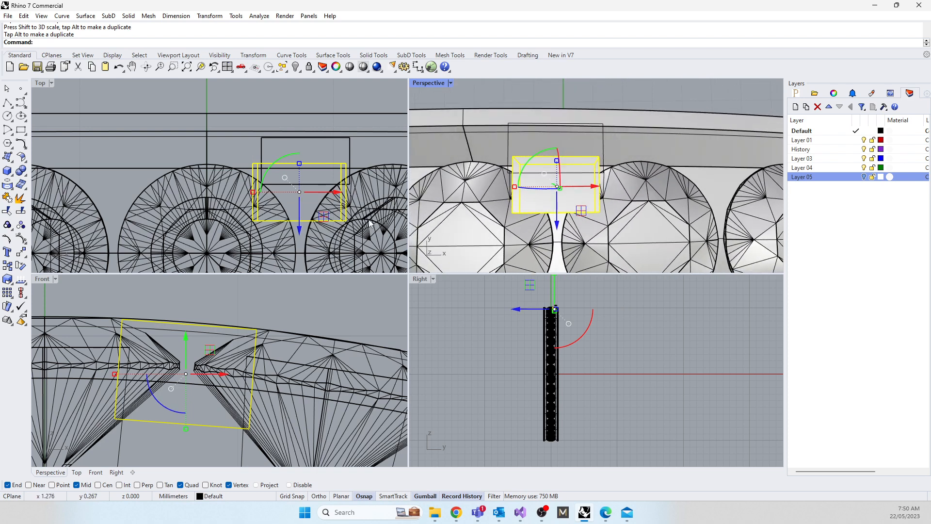
Step: Reselect the box and align the gumball to the object
click(211, 299)
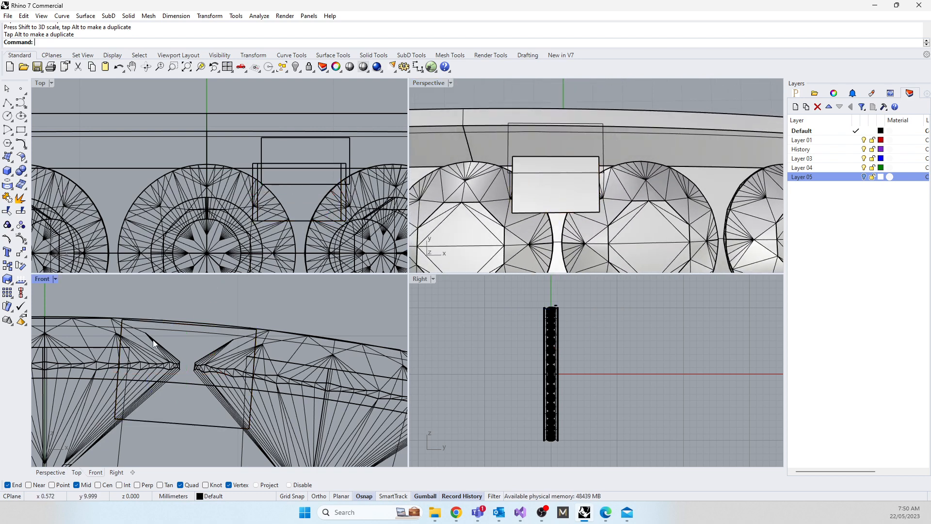
click(157, 323)
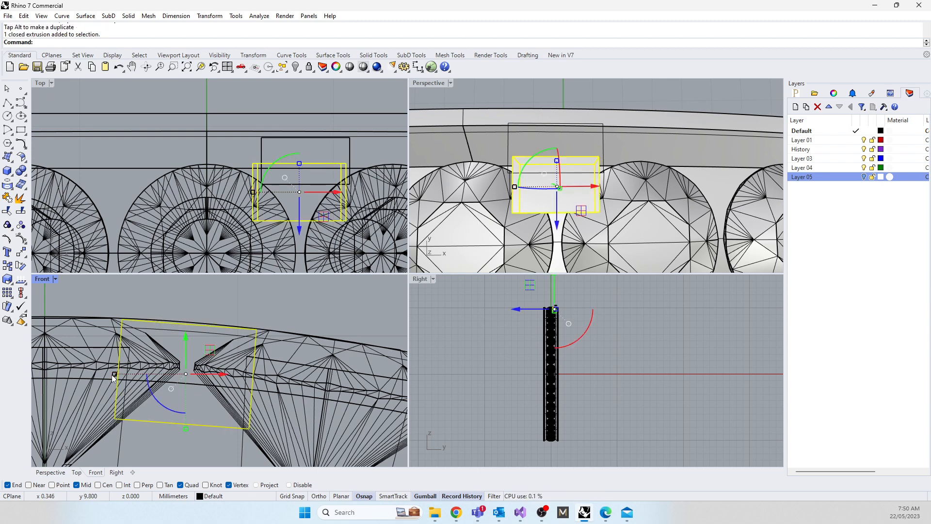
right_click(434, 497)
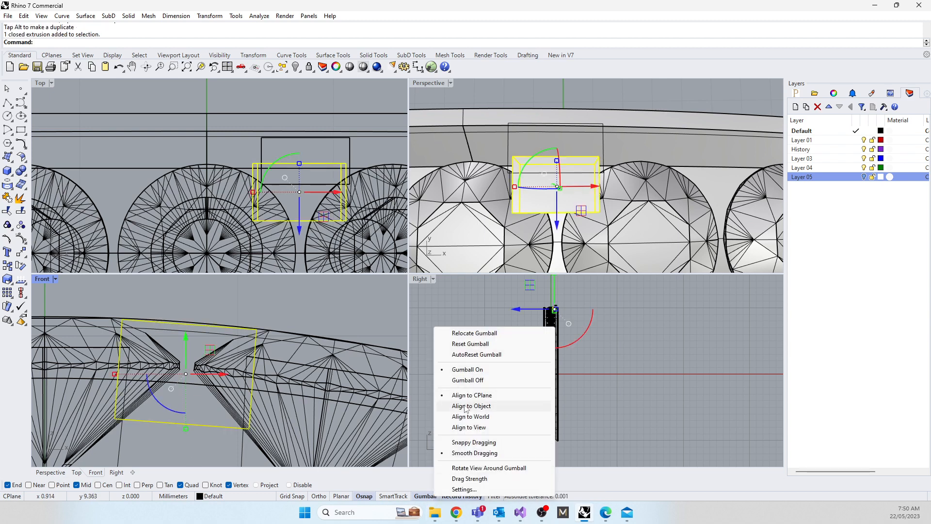
click(466, 407)
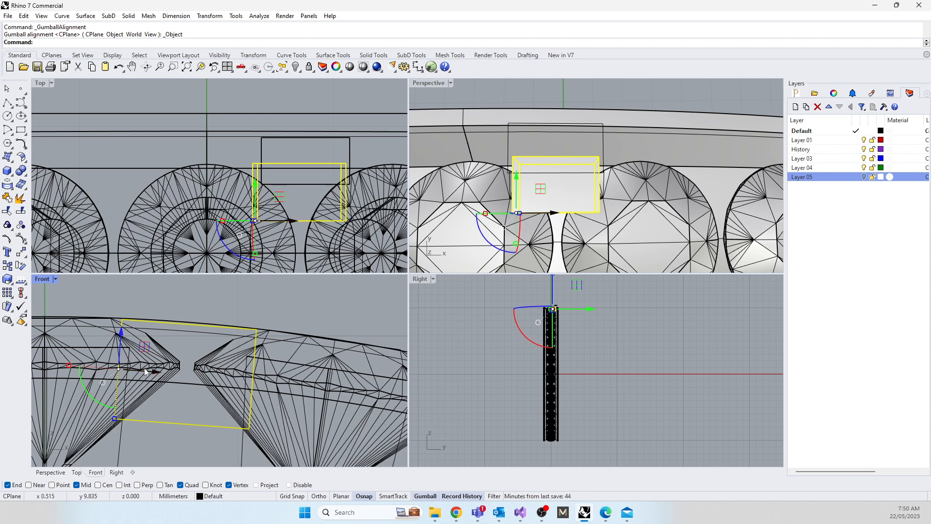
Step: Shorten the box along the band and slide it back to the centre of the gap between the gems
drag(68, 365, 73, 366)
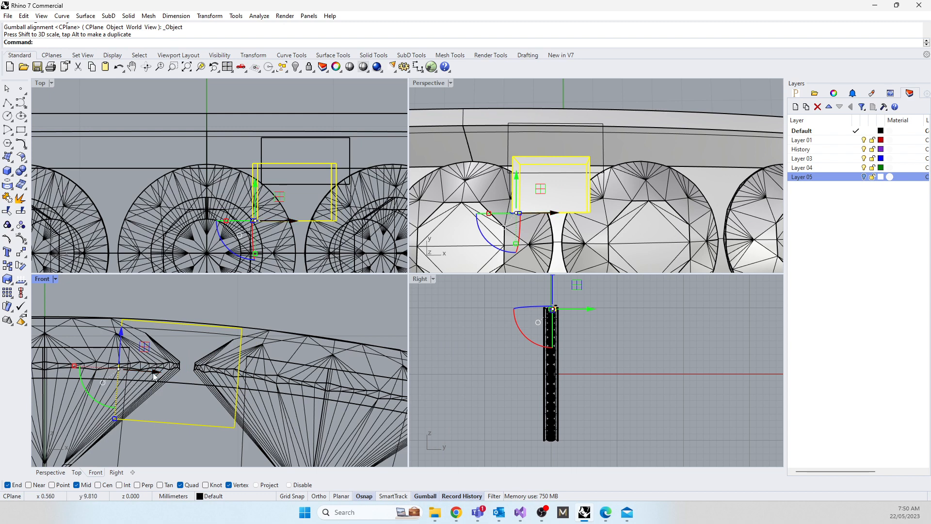
drag(154, 377, 161, 373)
right_drag(597, 230, 547, 209)
scroll(580, 237, down, 9)
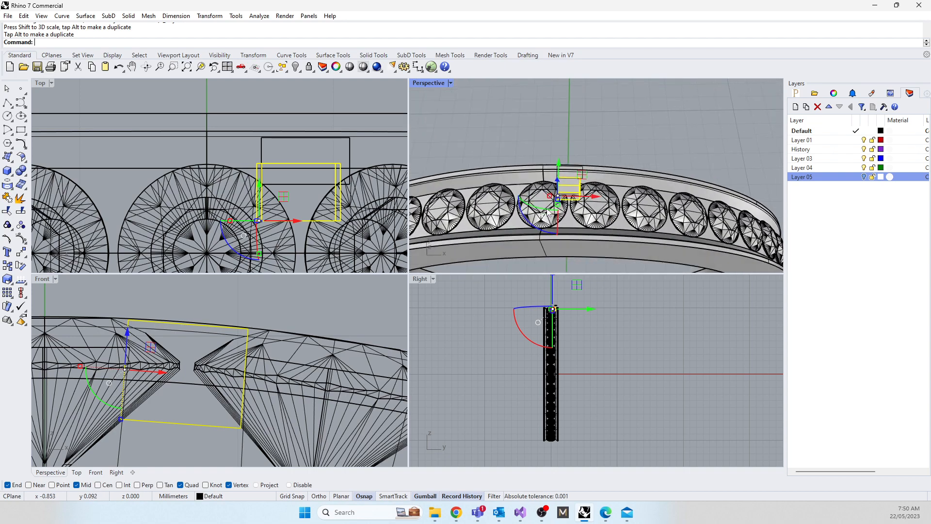
click(522, 144)
Step: Fillet the four upper edges of the box claw with a 0.1 mm radius
scroll(580, 181, up, 7)
scroll(570, 234, down, 4)
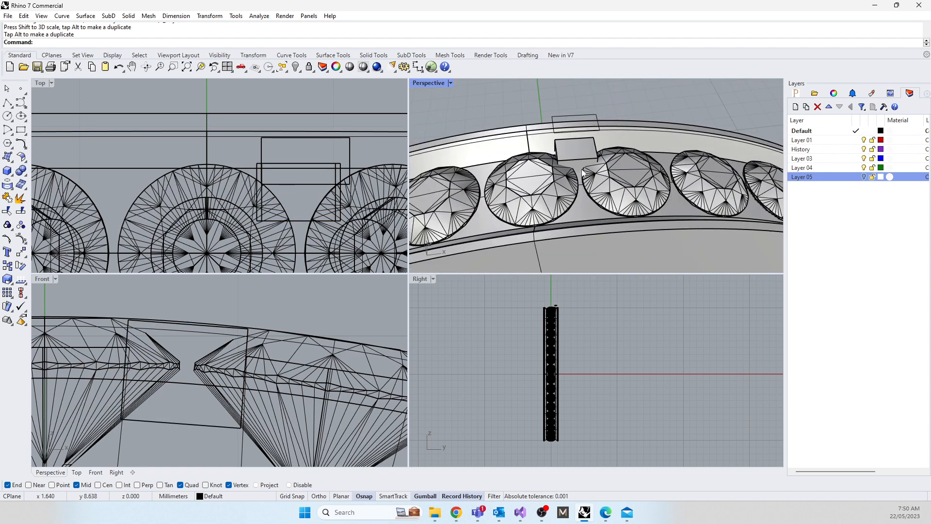
scroll(581, 169, up, 10)
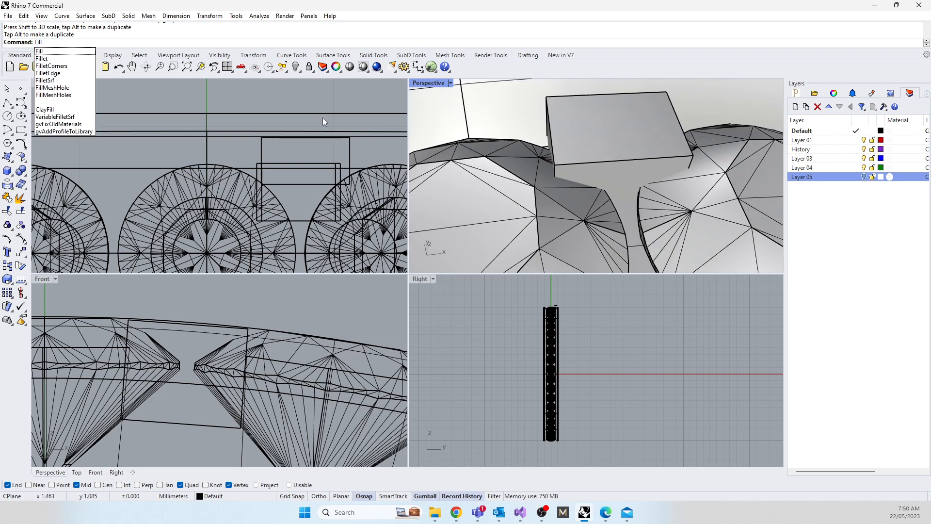
click(58, 74)
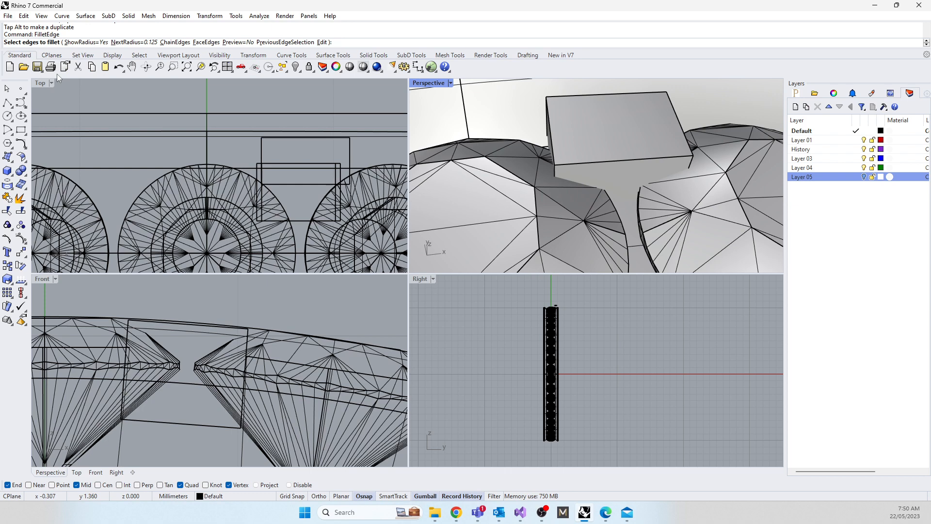
text(0.1)
key(Return)
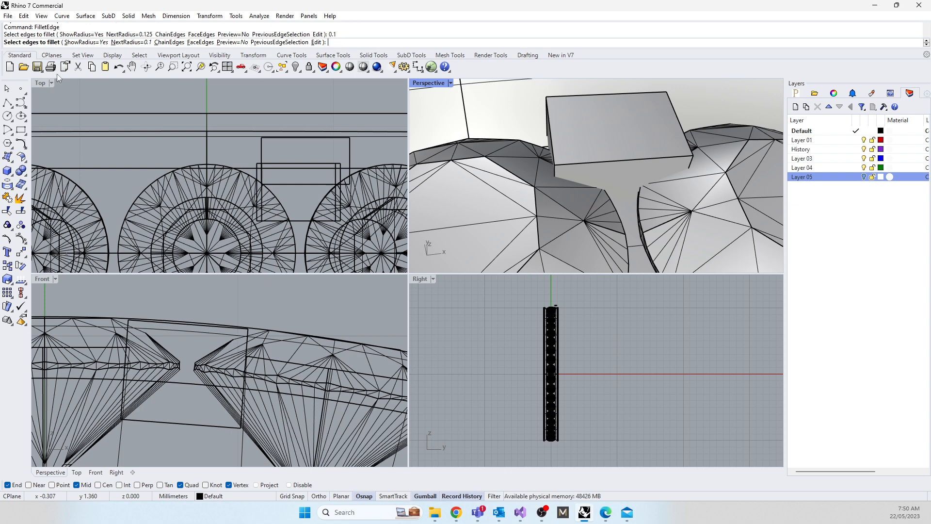
click(623, 160)
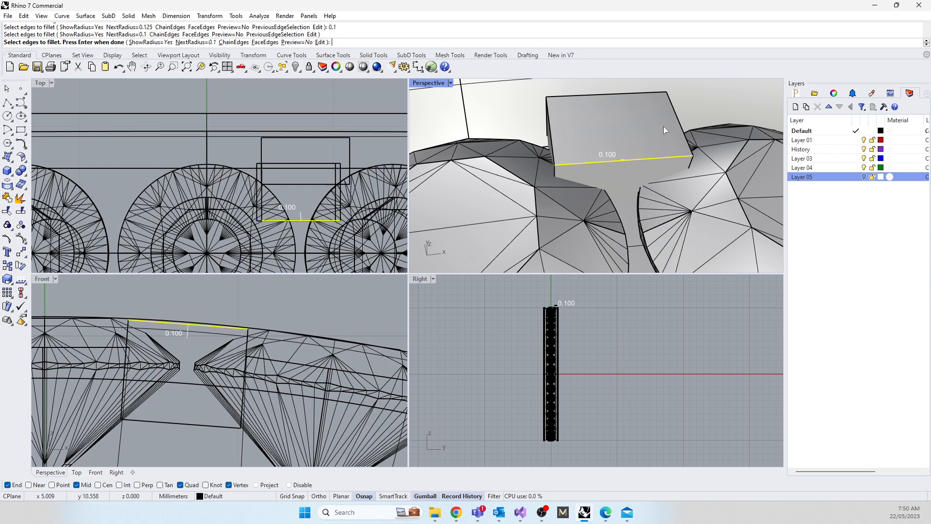
click(678, 120)
click(635, 95)
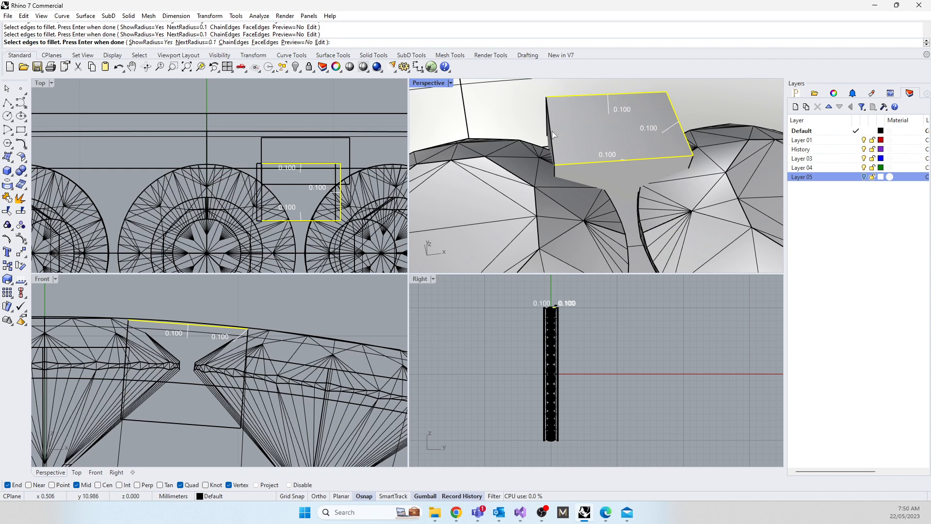
click(552, 134)
key(Return)
key(Return)
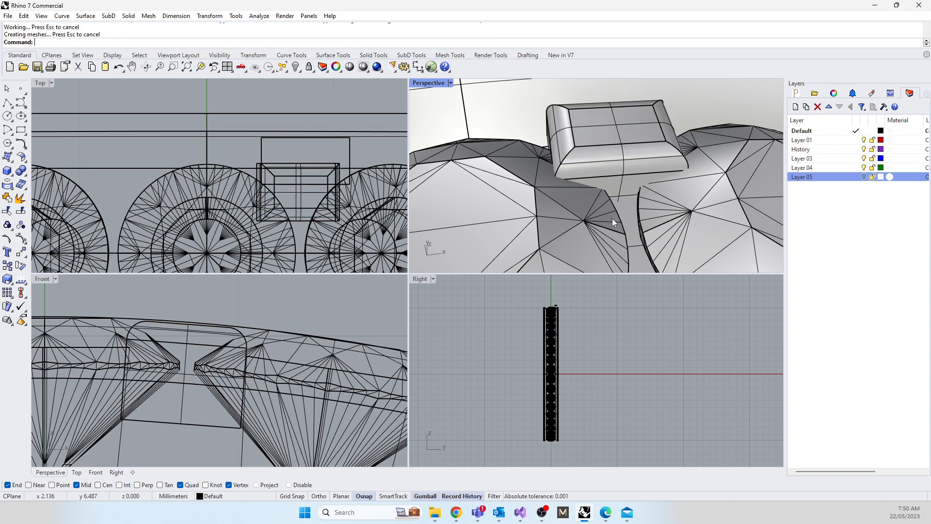
Step: Narrow the filleted box claw along the band so it covers less of the two neighbouring gems
scroll(612, 218, down, 10)
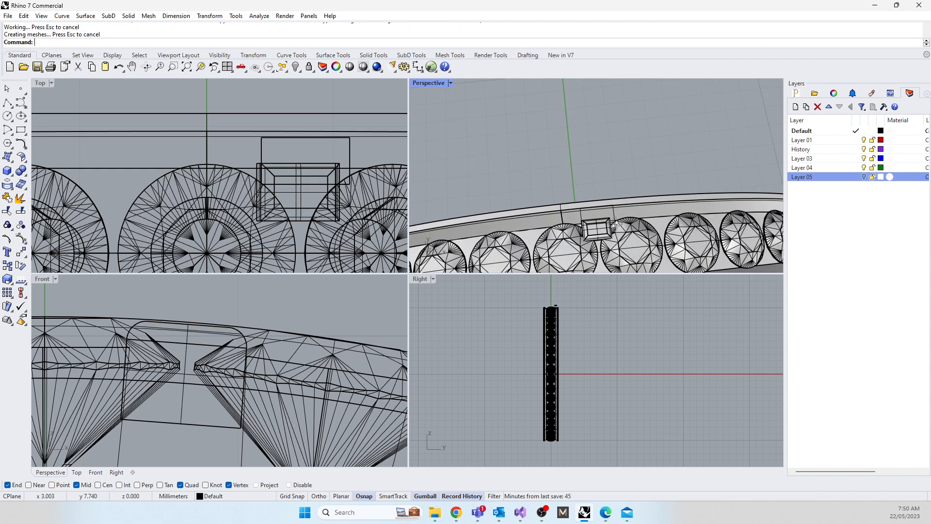
scroll(615, 226, down, 2)
right_drag(612, 233, 604, 211)
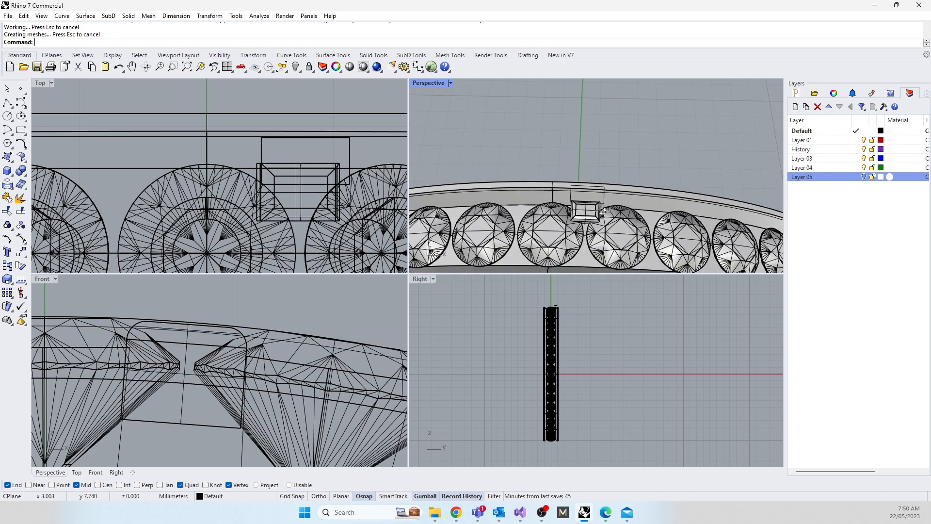
scroll(604, 211, up, 4)
click(577, 204)
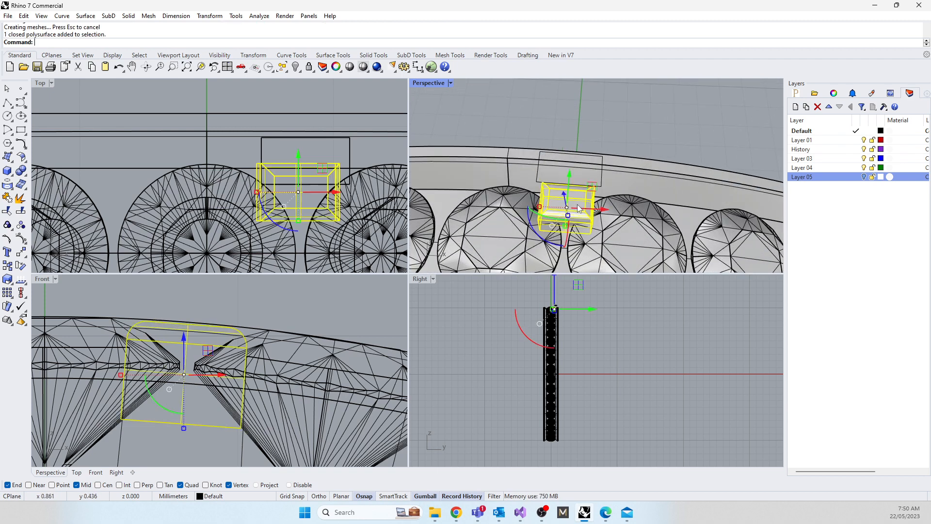
scroll(557, 211, up, 5)
drag(560, 171, 575, 175)
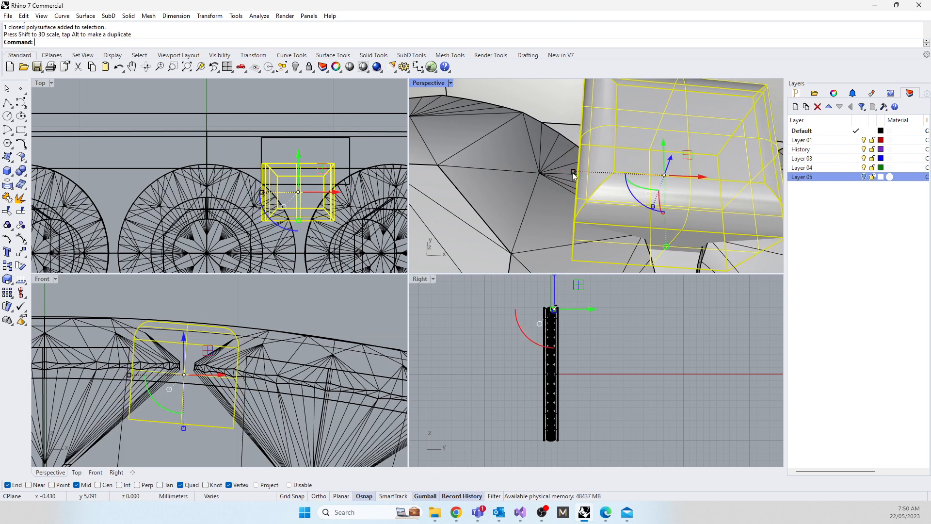
scroll(577, 214, down, 5)
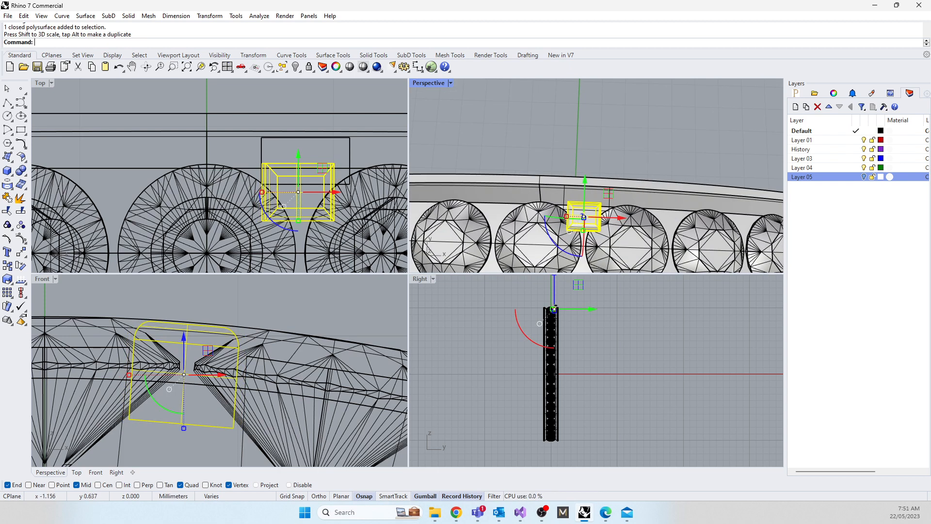
Step: Check the reference ring photo, narrow the box claw further along the band and re-centre it in the gap between the gems
key(alt+Tab)
drag(319, 130, 0, 118)
drag(262, 192, 268, 192)
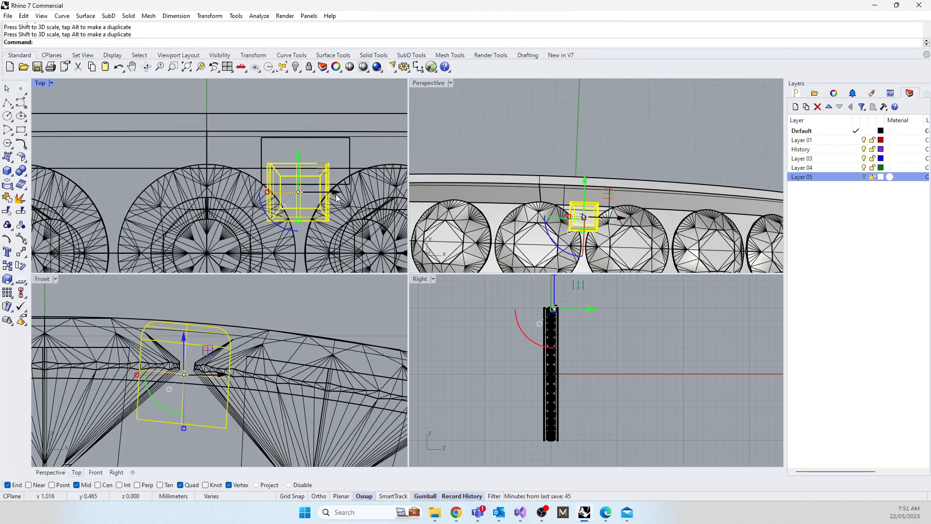
drag(337, 196, 342, 197)
click(488, 140)
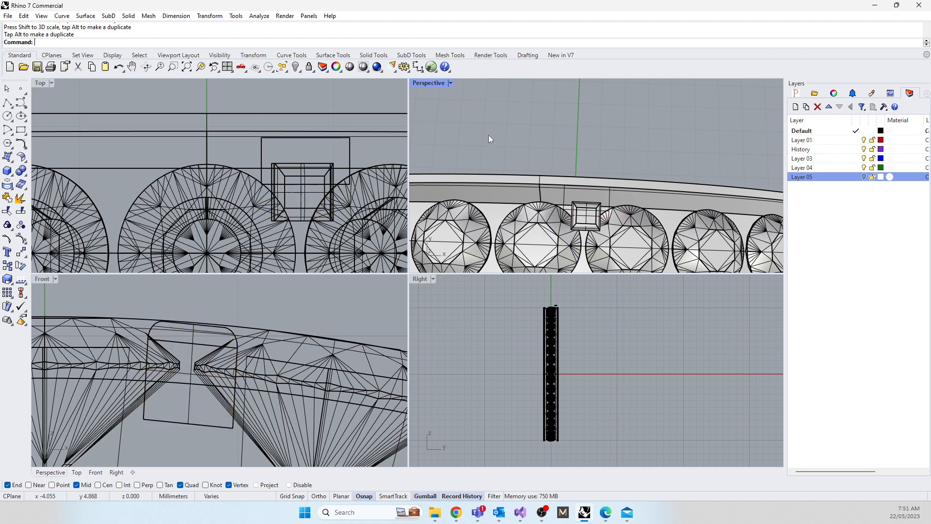
scroll(539, 181, down, 7)
right_drag(546, 197, 544, 186)
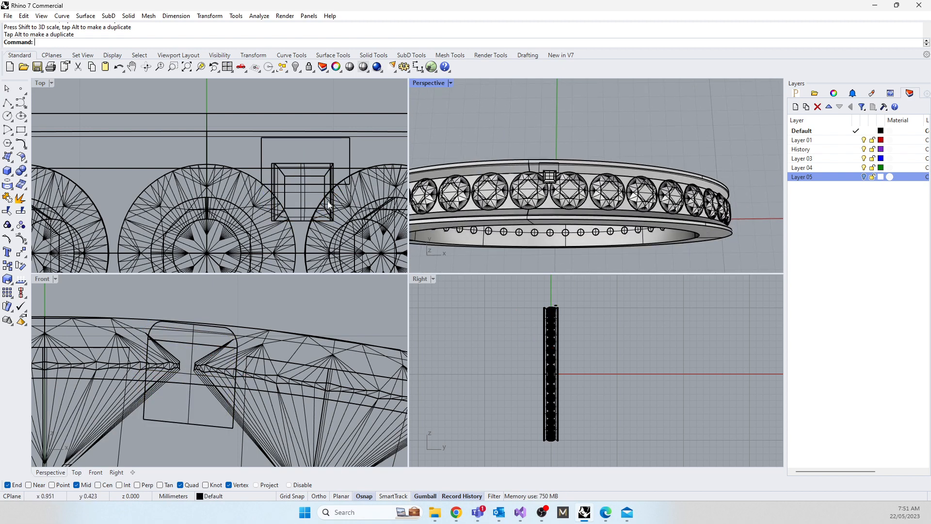
scroll(322, 205, up, 3)
click(292, 182)
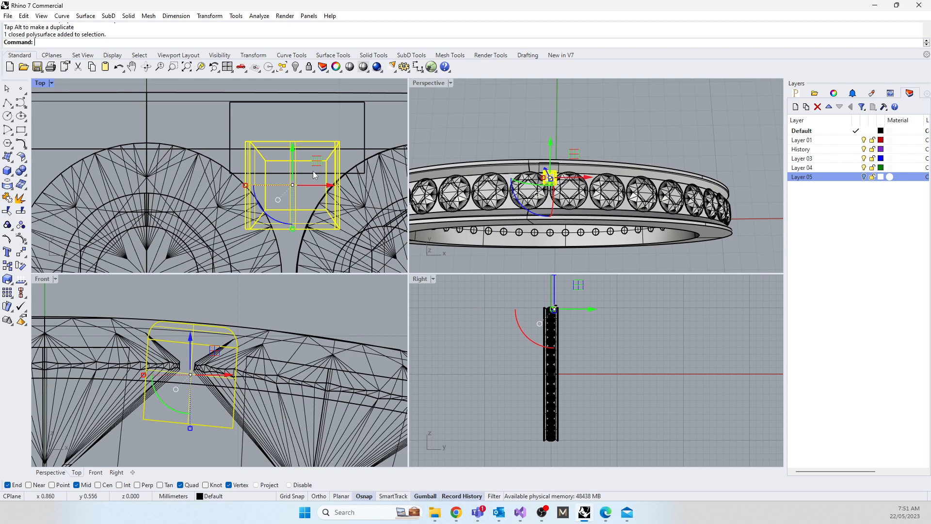
drag(334, 186, 329, 187)
Step: Mirror a copy of the box claw to the opposite band edge, using a mirror line along the band's centreline from origin 0
scroll(288, 202, down, 8)
scroll(217, 350, down, 10)
right_drag(232, 238, 219, 186)
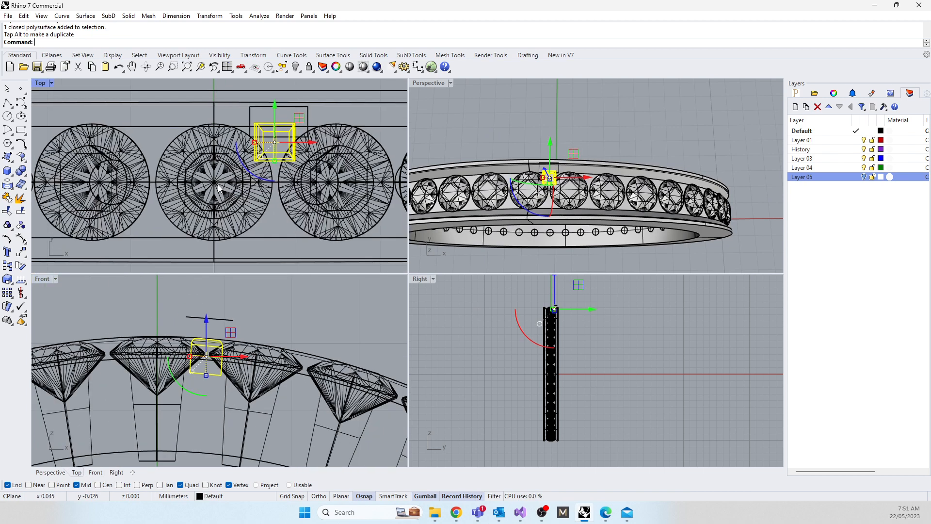
key(Return)
text(0)
key(Return)
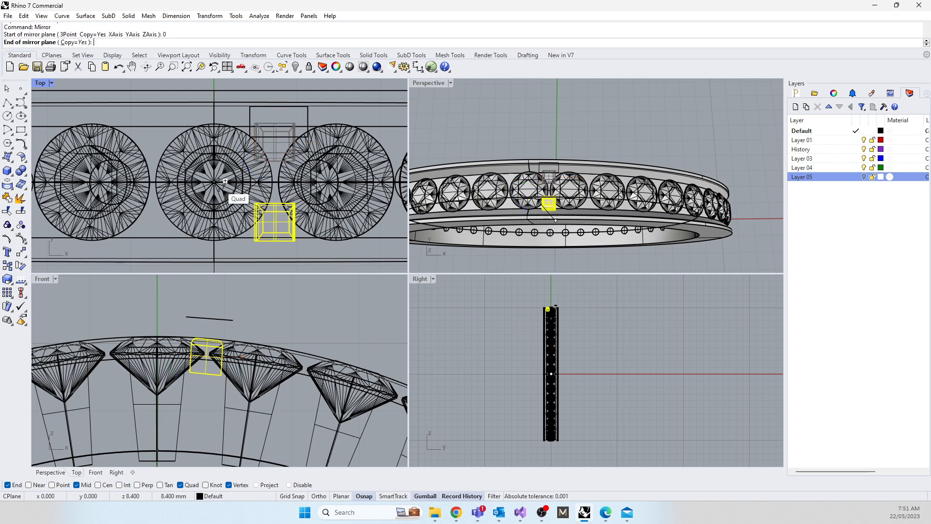
scroll(235, 194, down, 5)
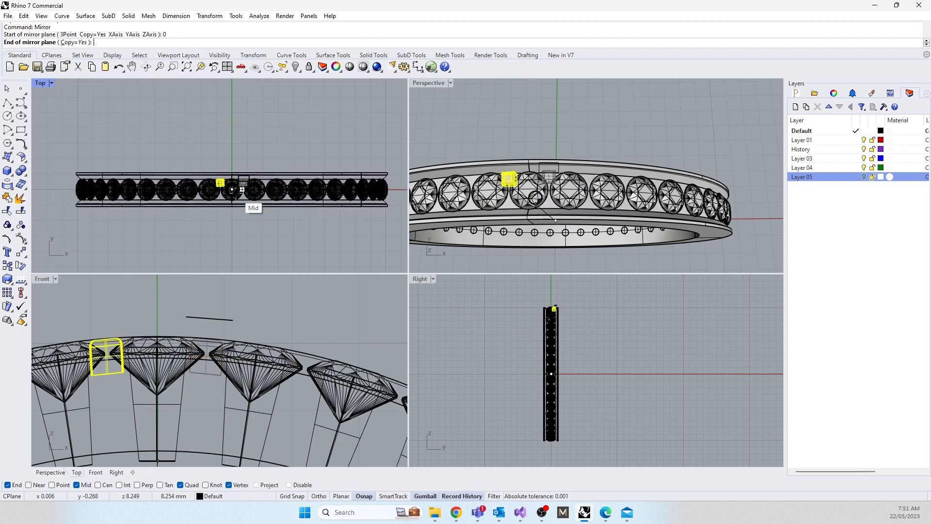
key(shift)
shift+click(53, 189)
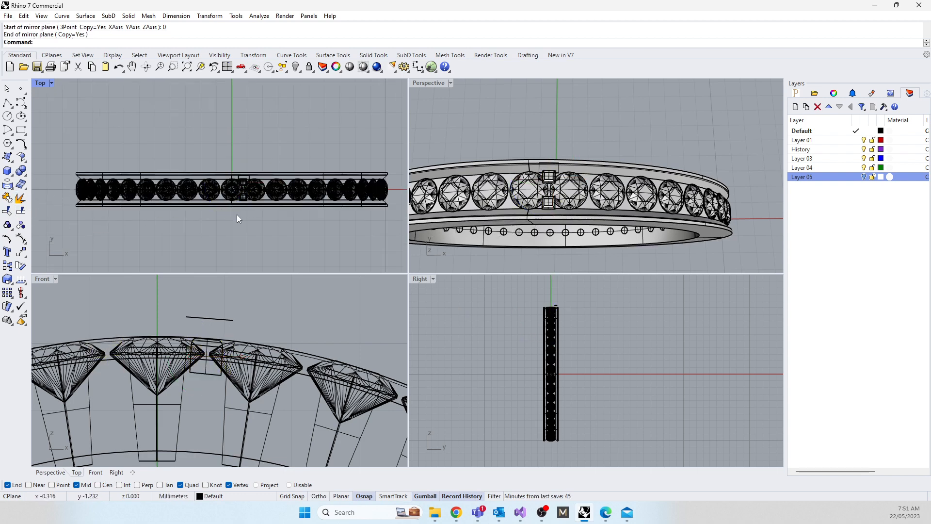
Step: Polar array both box claws around origin 0 in the Front view with 42 items over 360 degrees
scroll(212, 352, up, 10)
drag(143, 304, 289, 474)
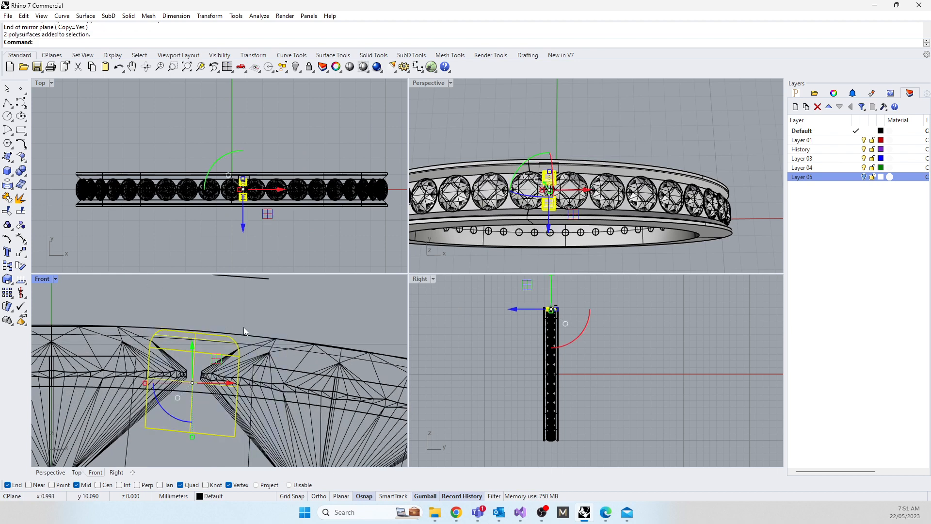
text(ArrayPolar)
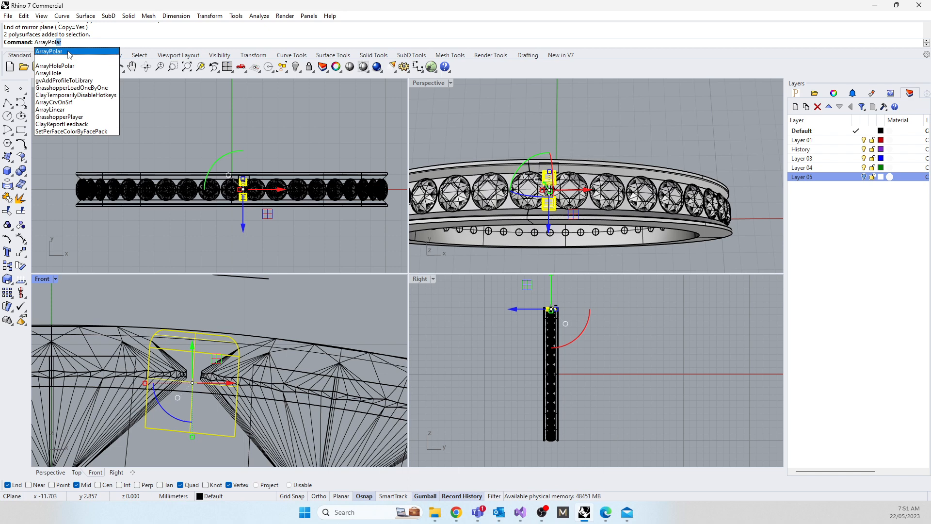
key(Return)
right_drag(220, 367, 251, 359)
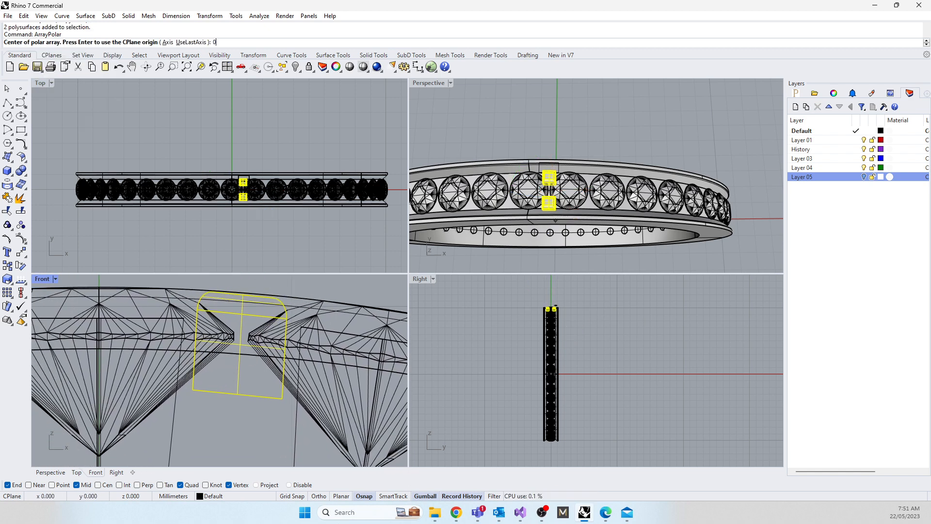
text(0)
key(Return)
key(Return)
key(Return)
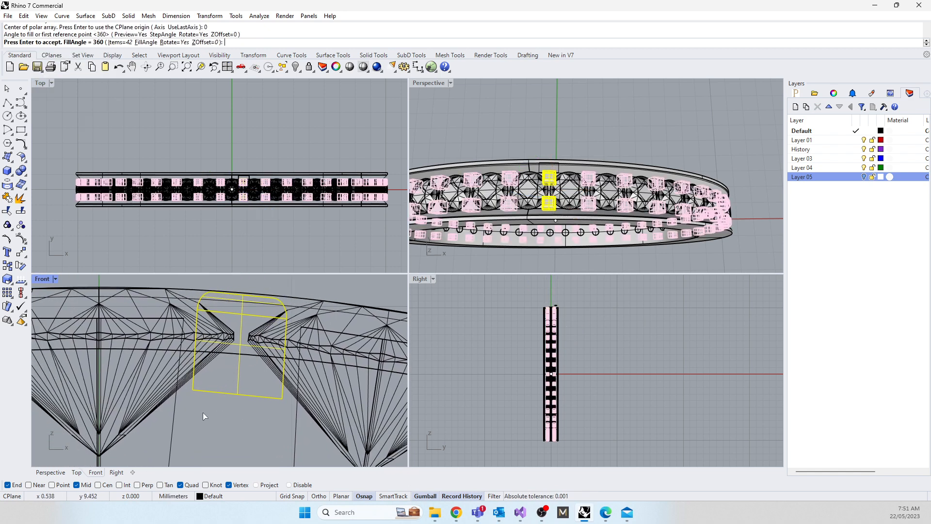
key(Return)
Step: Delete the leftover rectangle curve above the band and accept breaking its history
right_drag(473, 263, 572, 156)
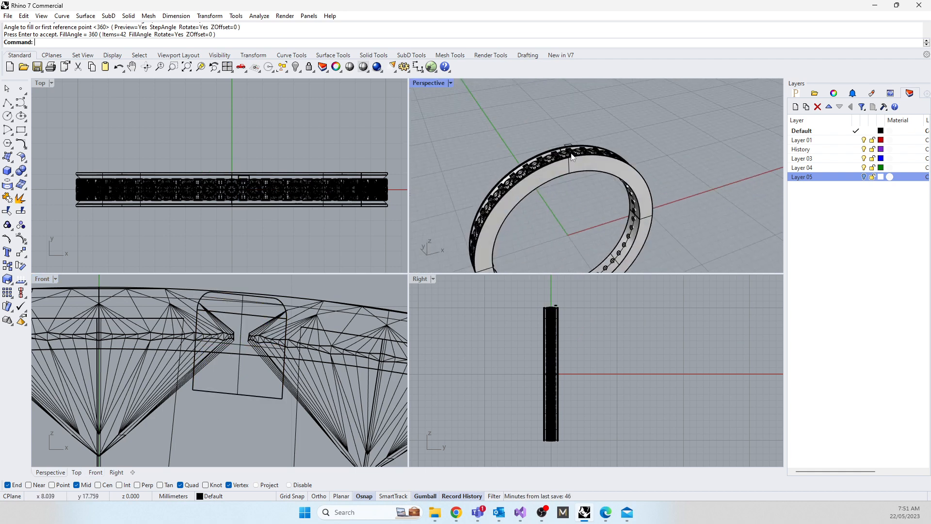
scroll(568, 148, up, 4)
click(554, 134)
key(Delete)
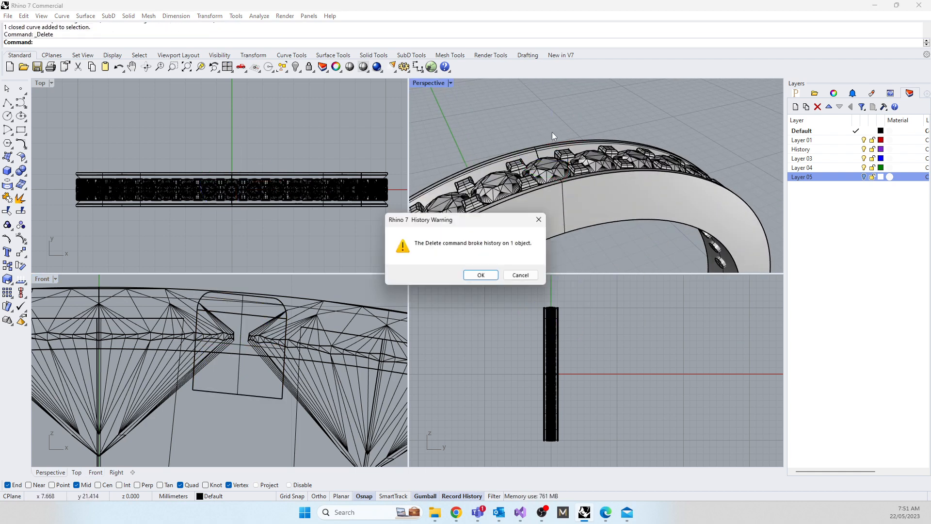
click(481, 275)
Step: Inspect the arrayed claws around the ring and compare them with the grain set eternity ring photo in the browser
right_drag(482, 155, 519, 115)
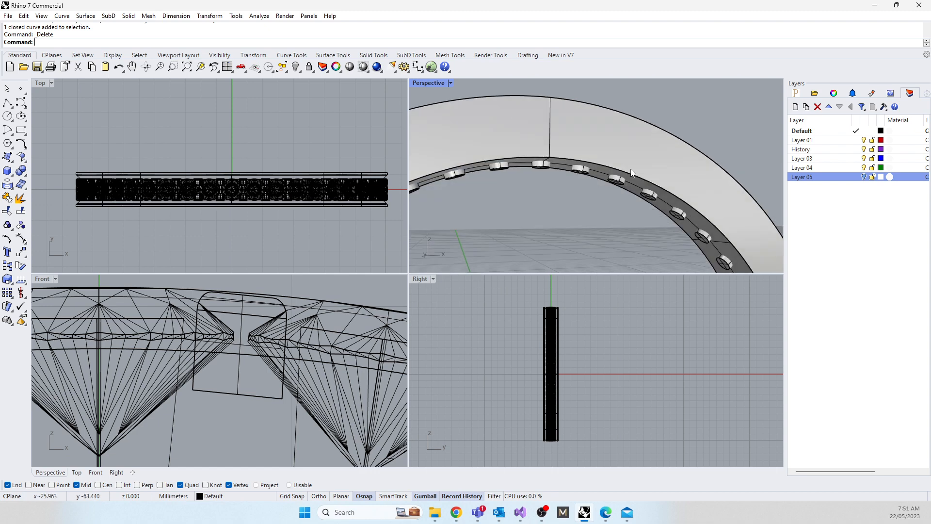
right_drag(568, 152, 525, 83)
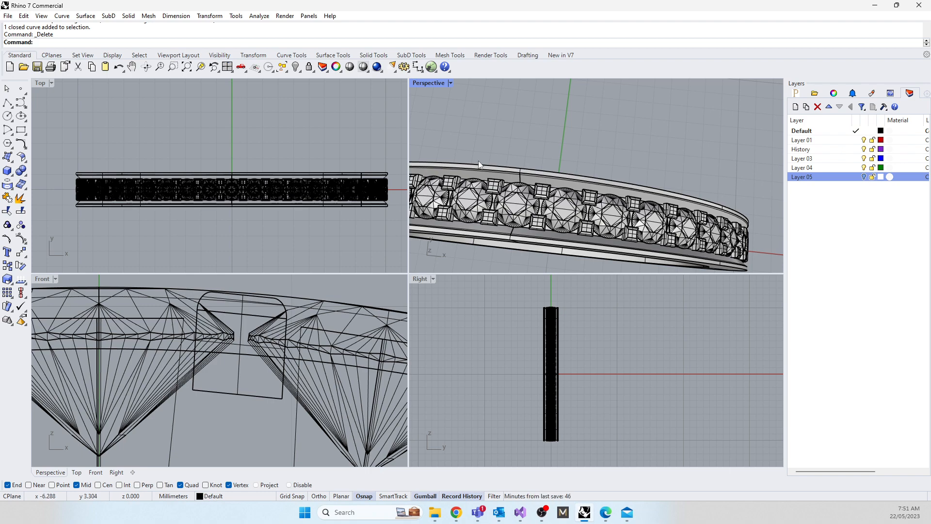
right_drag(479, 164, 499, 141)
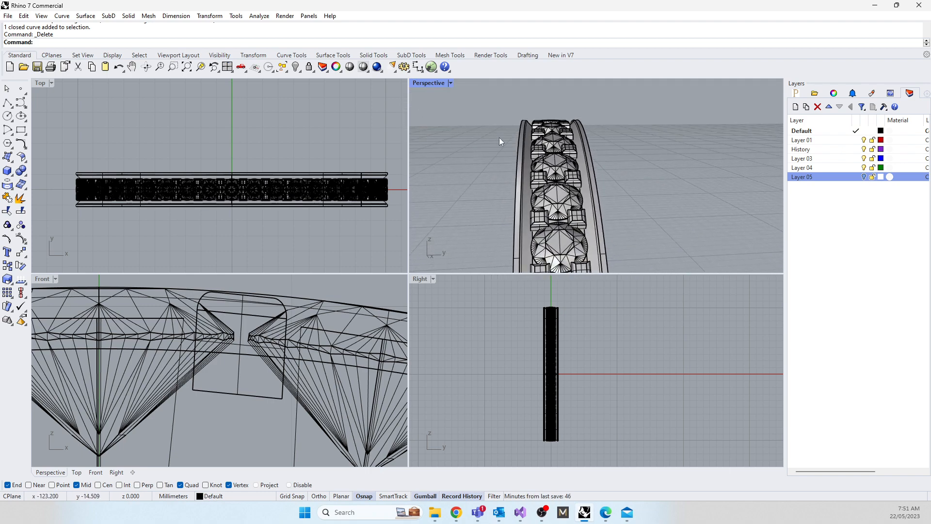
key(alt+Tab)
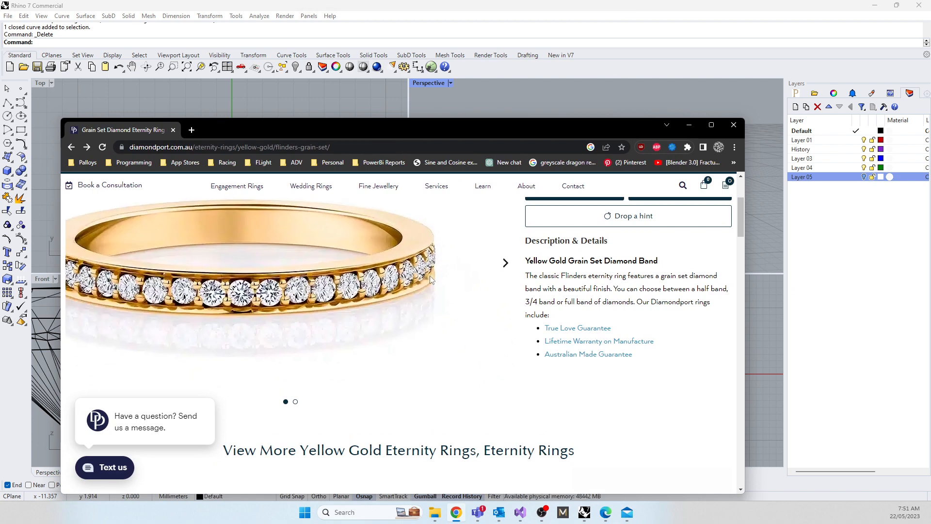
drag(455, 124, 475, 336)
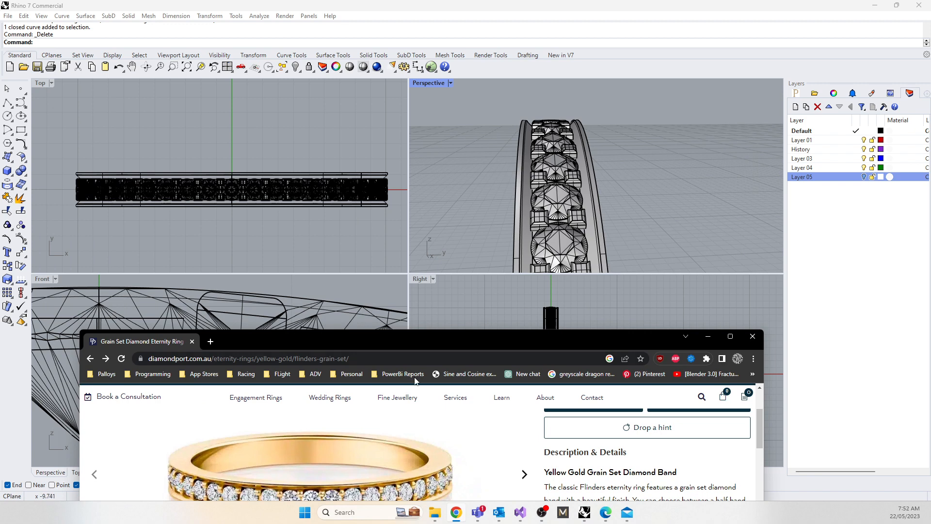
drag(411, 340, 403, 209)
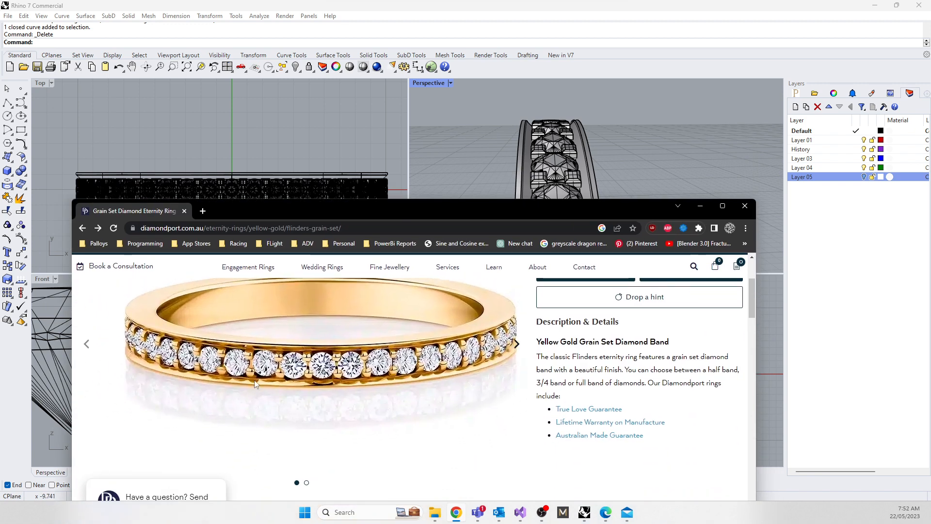
drag(430, 213, 0, 238)
right_drag(468, 213, 614, 266)
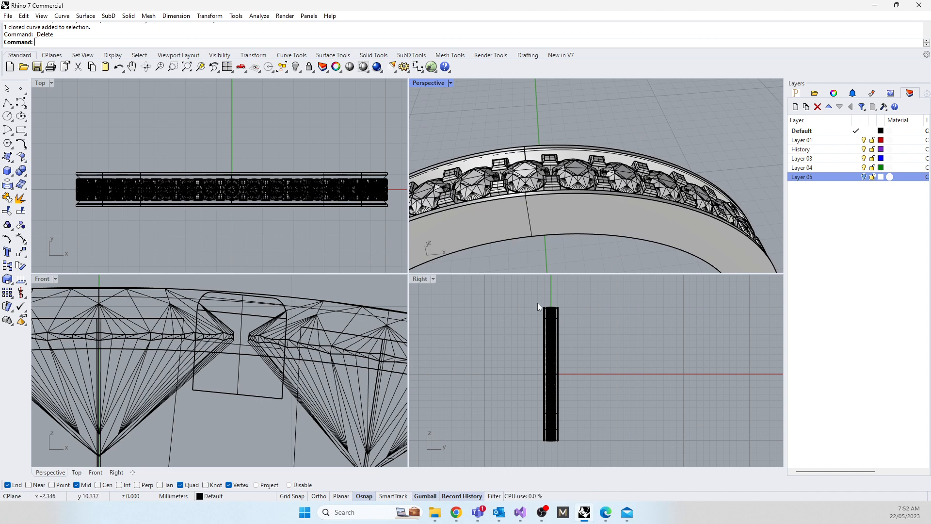
Step: Delete all the cylindrical gem-hole solids around the band together with the curve on its centreline
drag(548, 302, 554, 451)
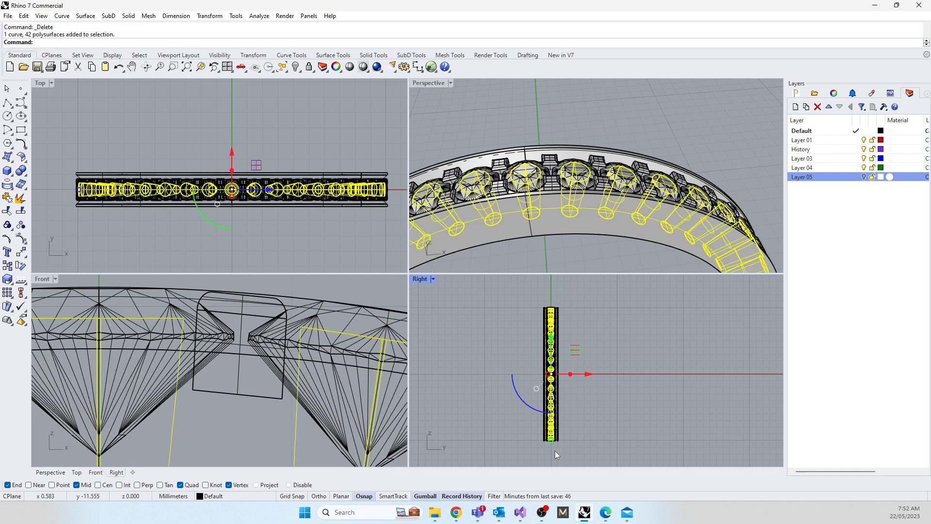
key(Delete)
double_click(40, 83)
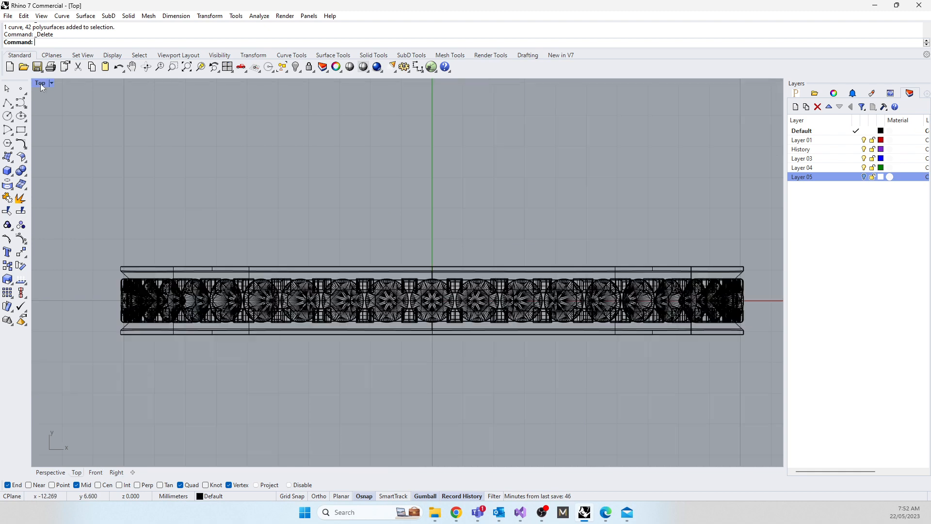
Step: Examine how the arrayed claws sit against the gems in the Front and Perspective views
scroll(370, 352, down, 5)
double_click(49, 83)
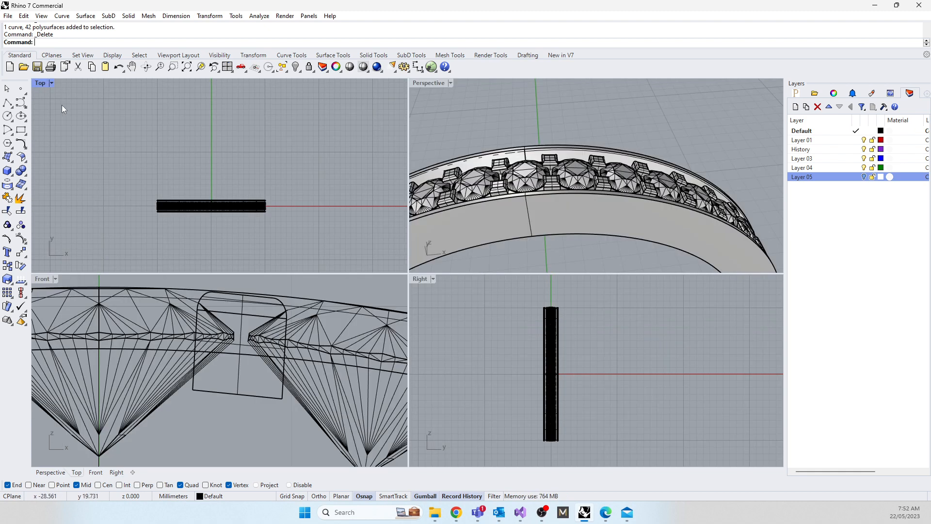
scroll(231, 357, down, 6)
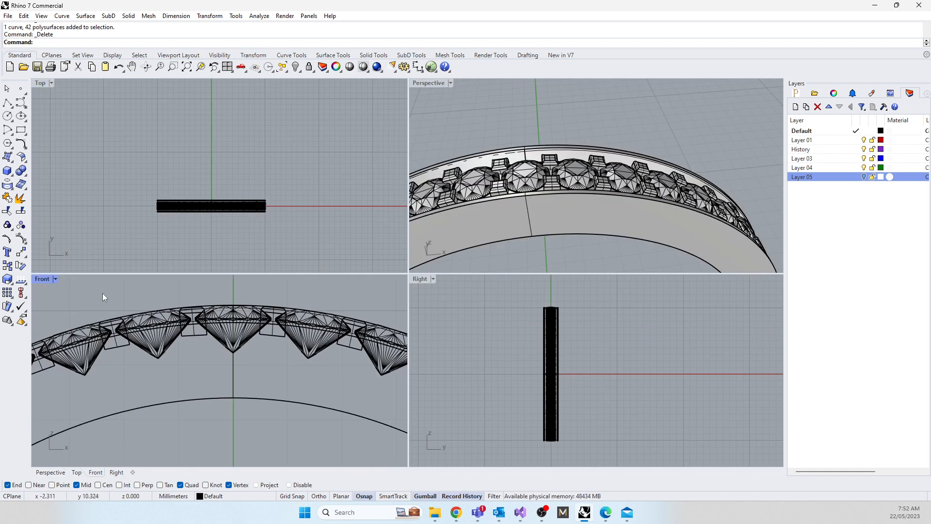
double_click(51, 278)
scroll(328, 286, up, 4)
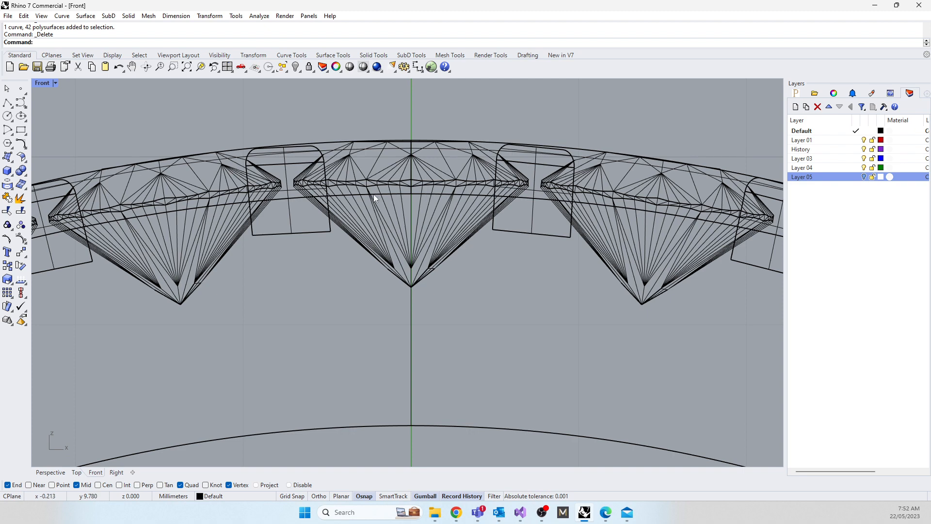
double_click(48, 83)
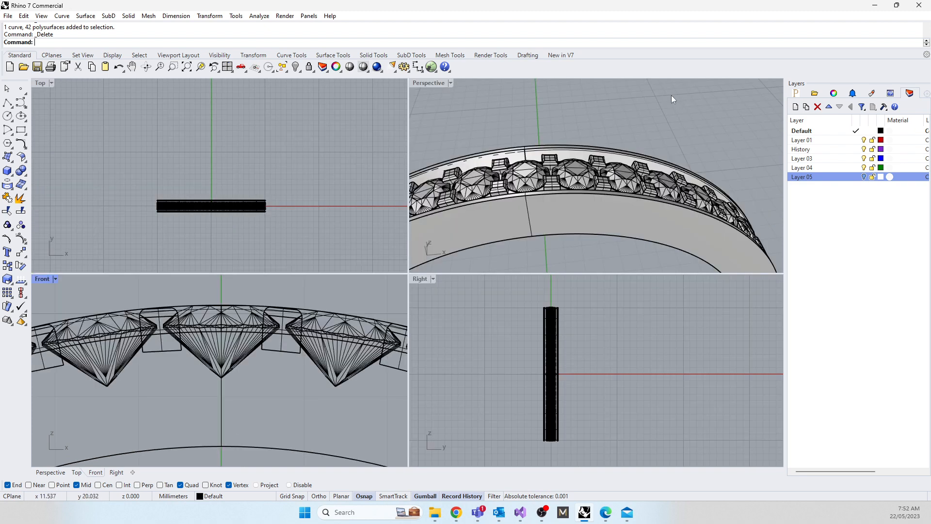
right_drag(653, 141, 577, 200)
scroll(584, 205, up, 7)
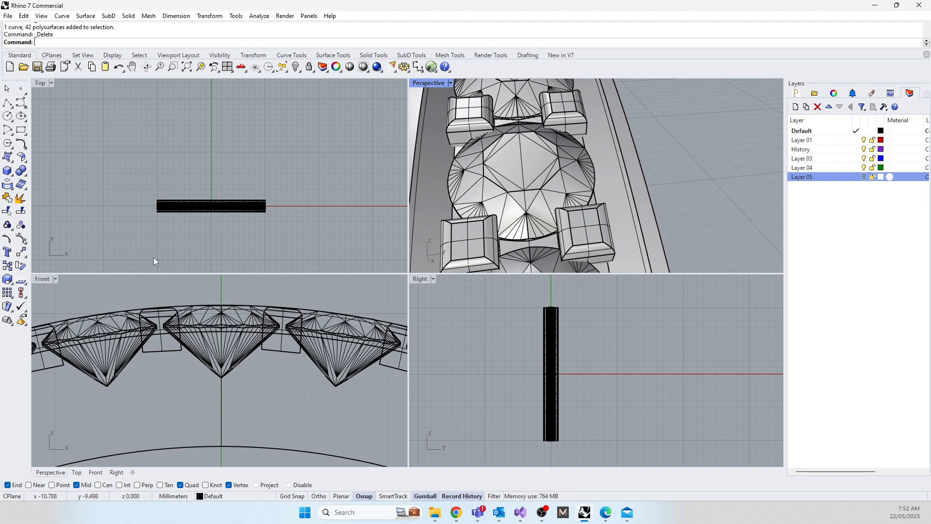
double_click(48, 278)
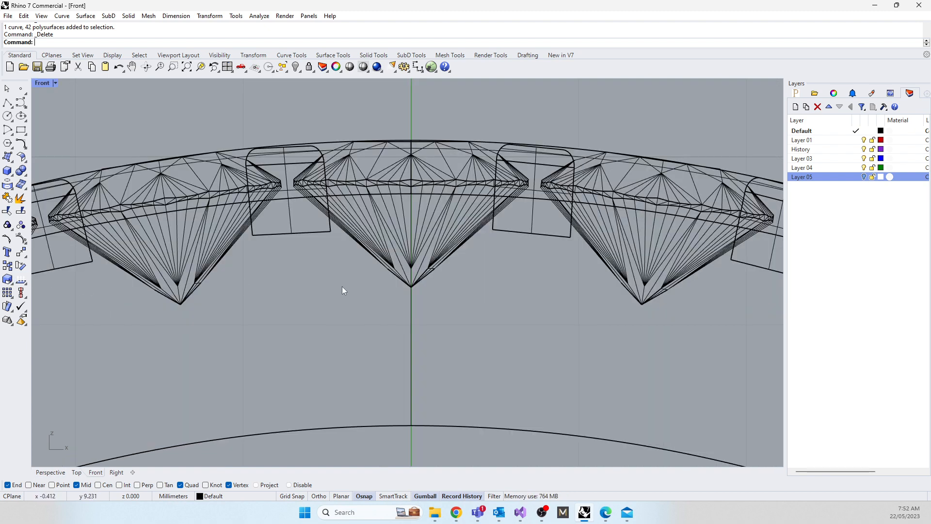
scroll(342, 287, up, 2)
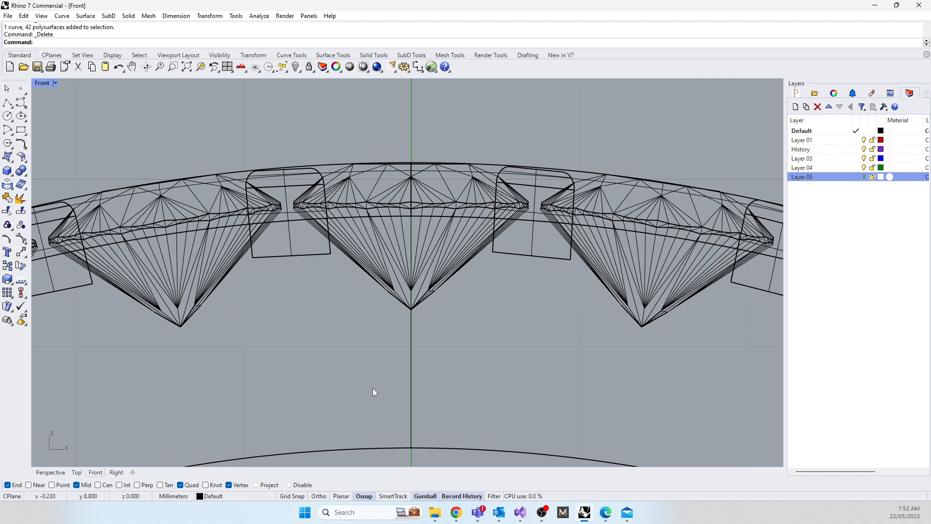
Step: Draw a three-segment polyline from above the band down past the top gem's girdle, along its pavilion, and through the inner ring curve
right_drag(360, 361, 470, 320)
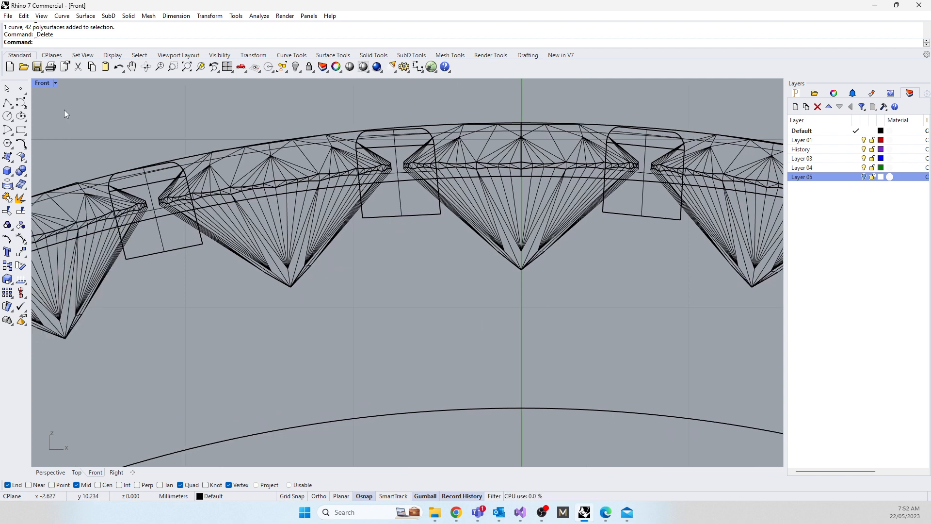
click(8, 103)
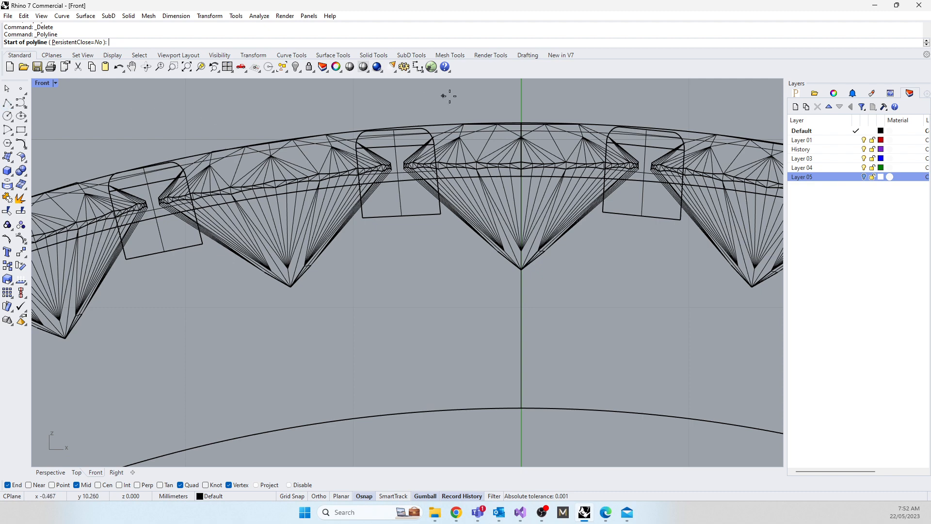
scroll(403, 118, up, 2)
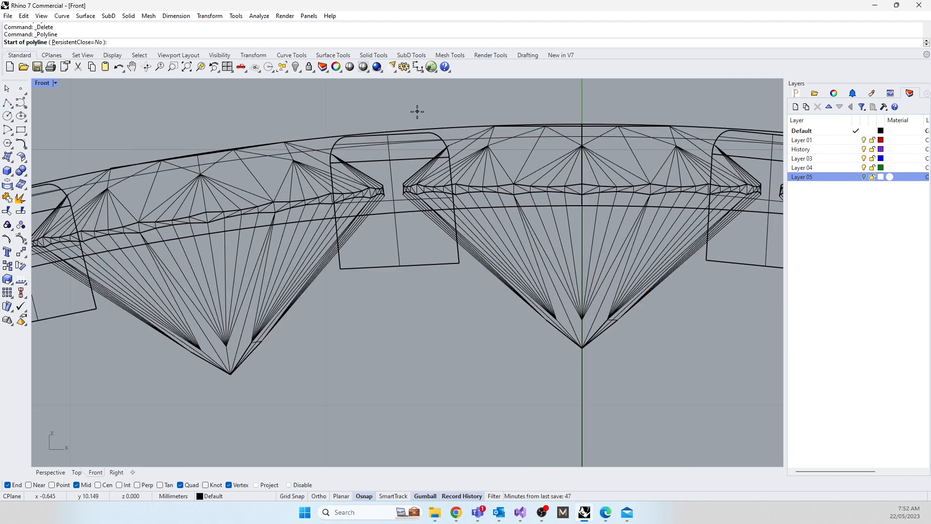
click(434, 107)
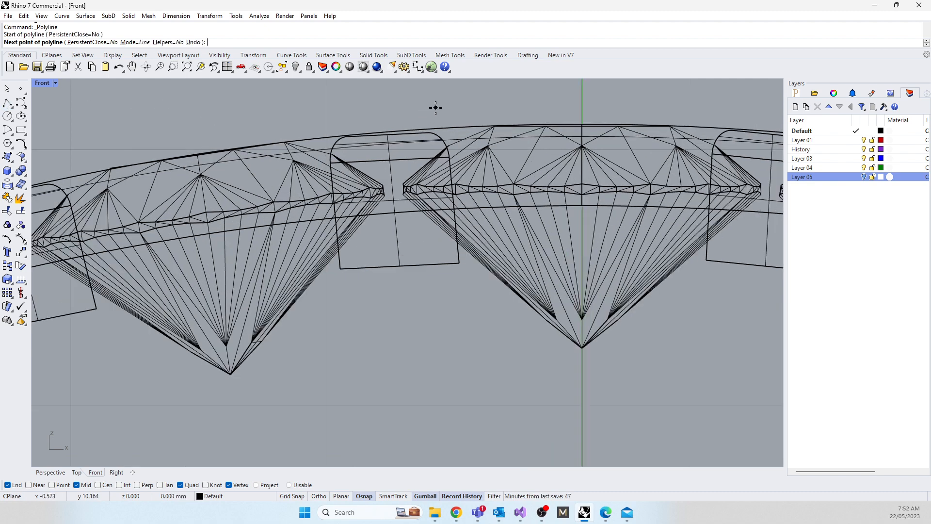
click(442, 238)
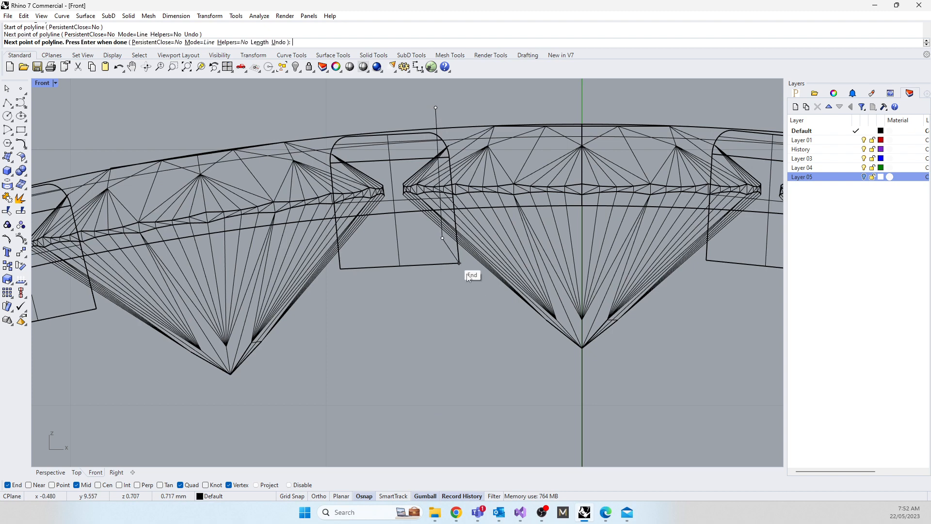
click(499, 290)
right_drag(516, 393, 492, 216)
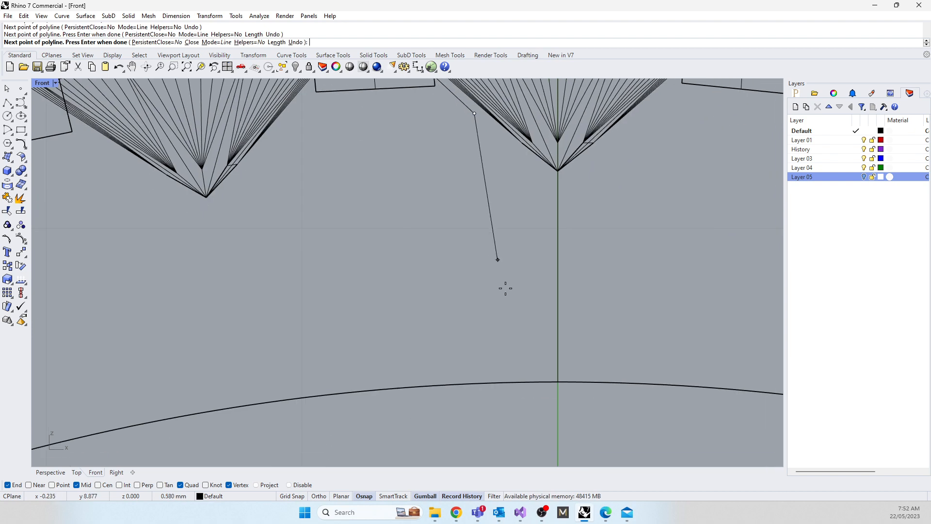
click(513, 408)
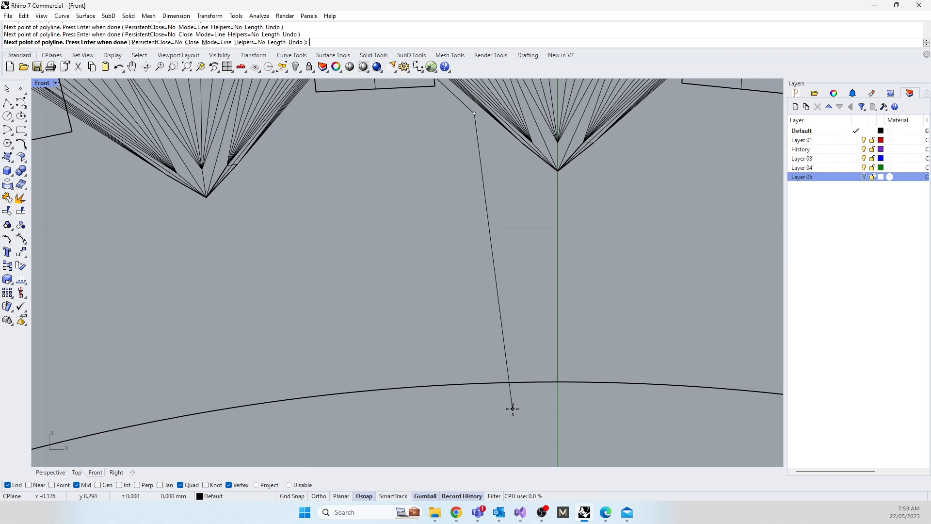
key(Return)
Step: Revolve the polyline 360 degrees around the vertical axis through origin 0 in the Front view
scroll(473, 405, down, 3)
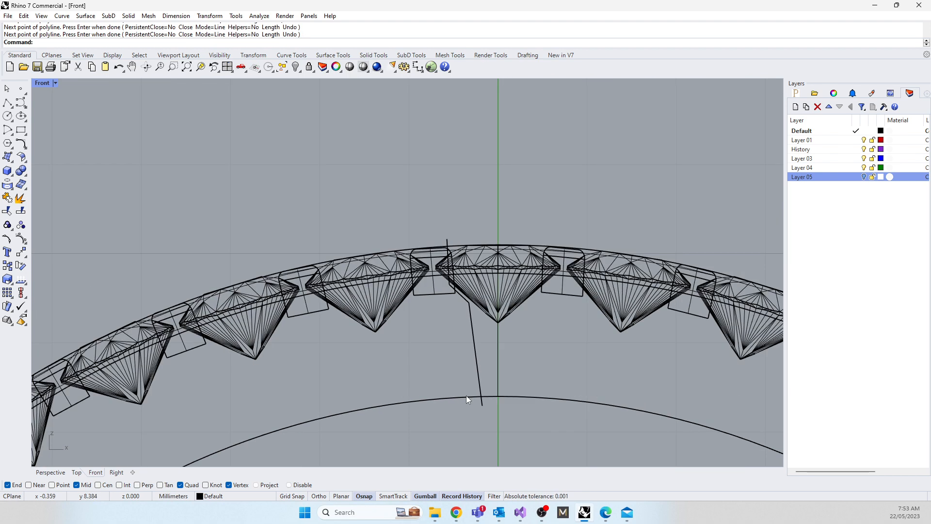
click(475, 356)
text(revolve)
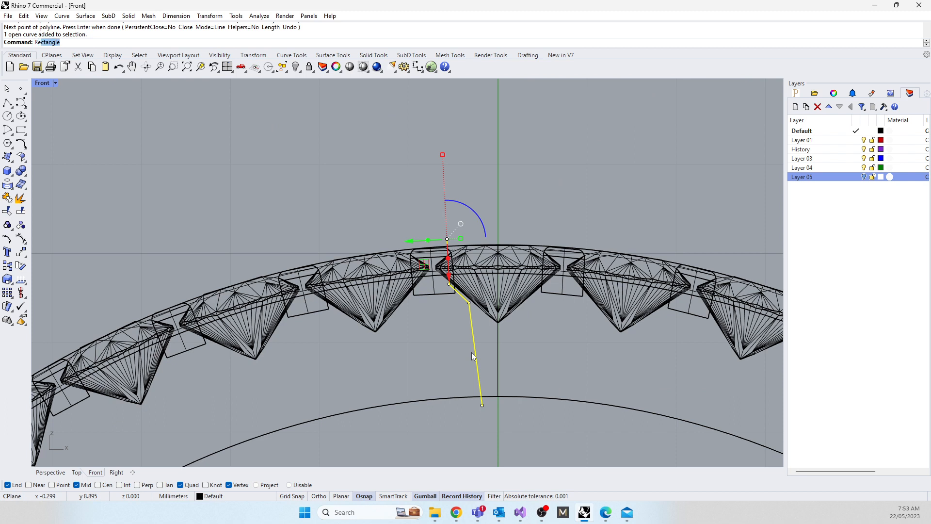
key(Return)
text(0)
key(Return)
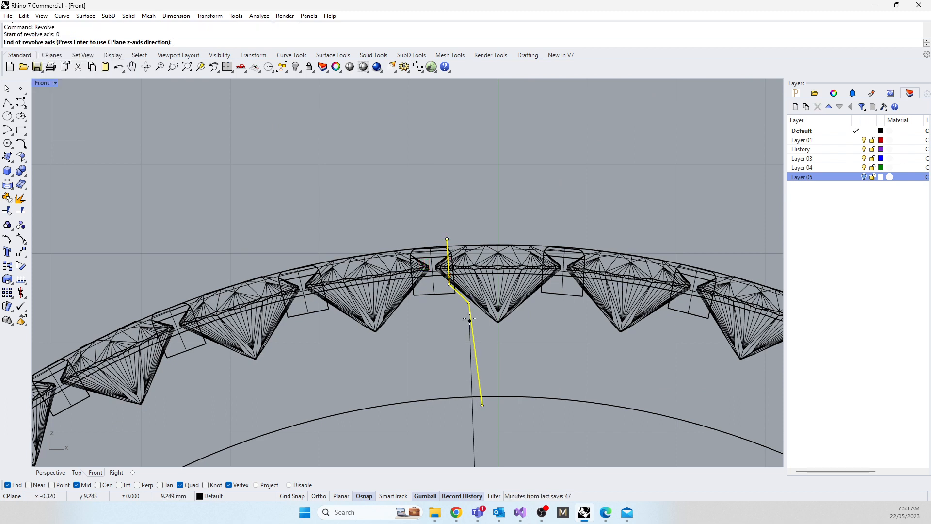
click(483, 186)
key(Return)
key(Return)
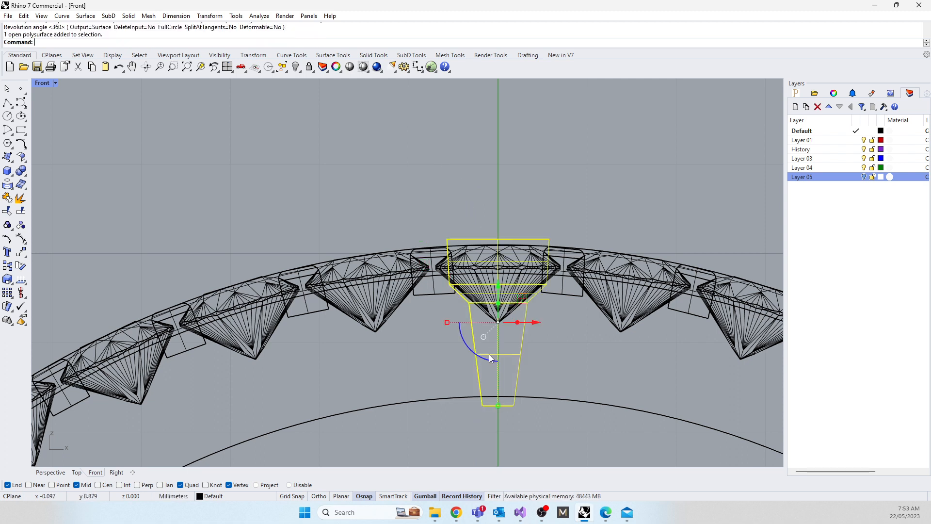
Step: Cap the revolved surface into a closed cutter solid and accept breaking its history
text(cap)
key(Return)
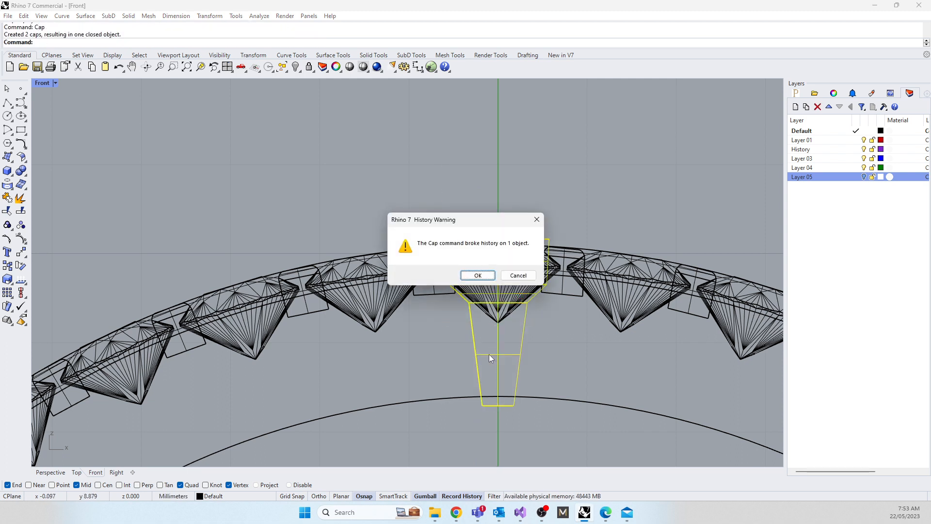
click(478, 276)
Step: Polar array the capped cutter around origin 0 in the Front view with 42 items over 360 degrees
text(and: A)
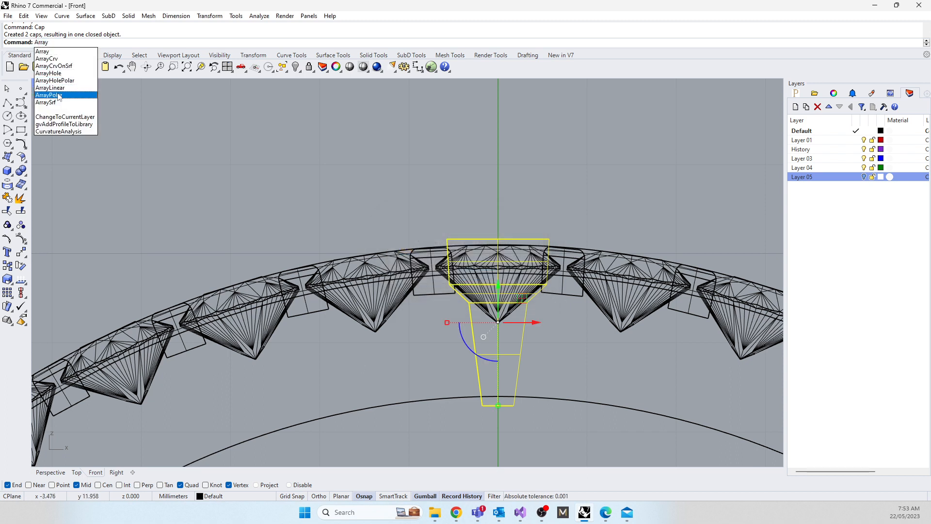
text(rray)
click(58, 96)
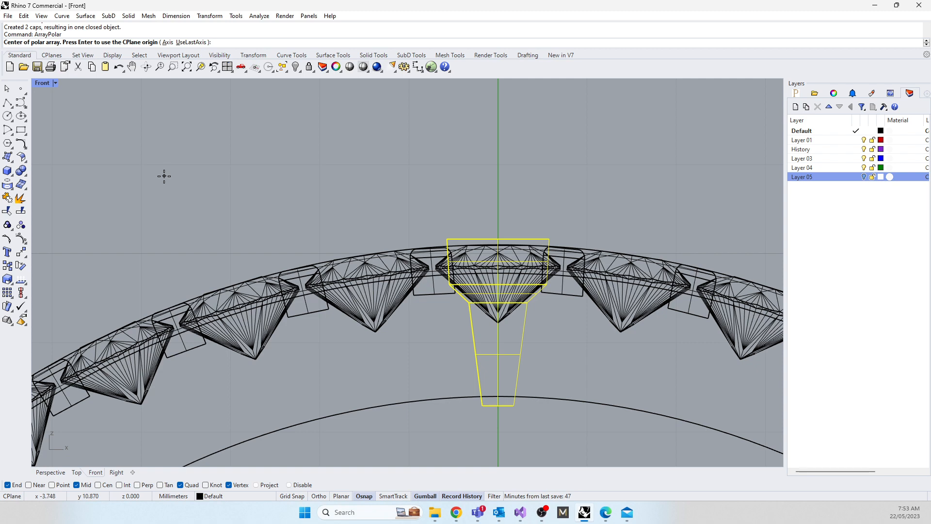
text(0)
key(Return)
key(Return)
key(Return)
key(Return)
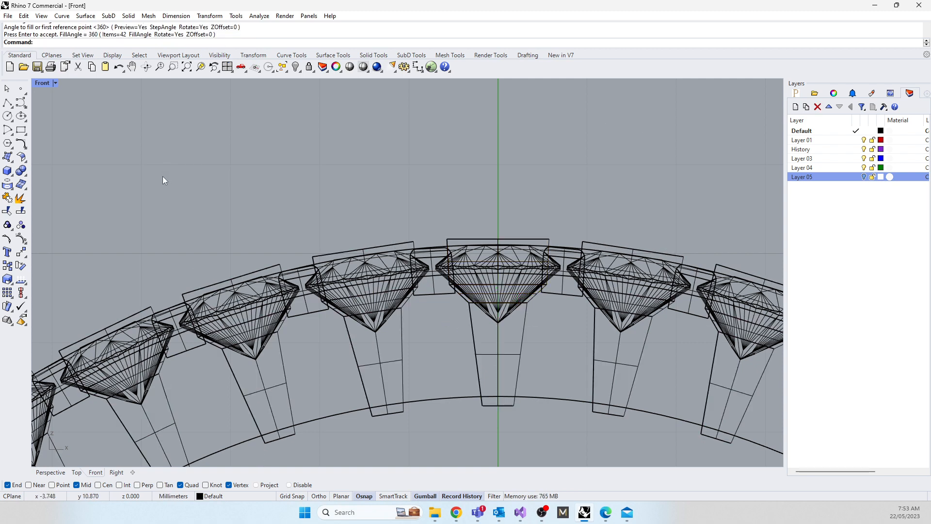
Step: Inspect in the Perspective view how the arrayed cutters fit the gems and claws
double_click(42, 82)
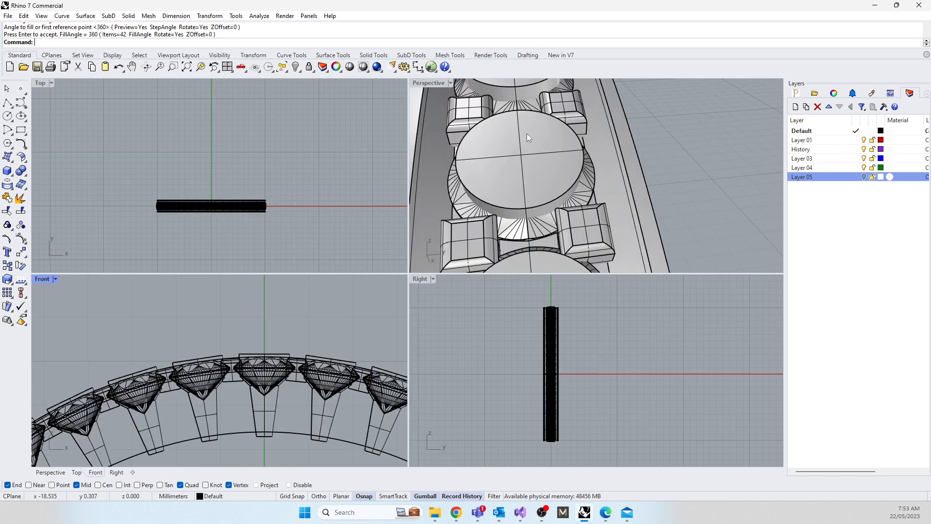
right_drag(527, 137, 547, 171)
right_drag(420, 211, 542, 202)
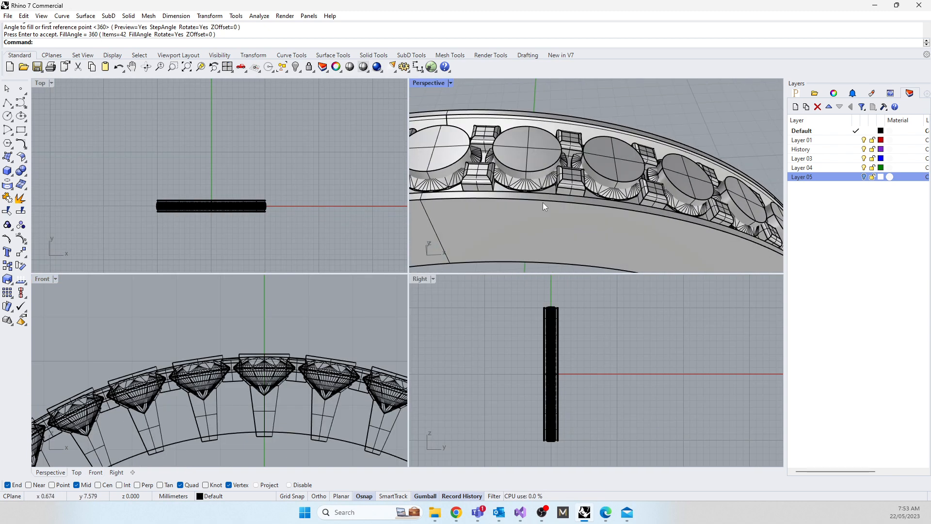
right_drag(517, 167, 517, 187)
scroll(496, 170, up, 2)
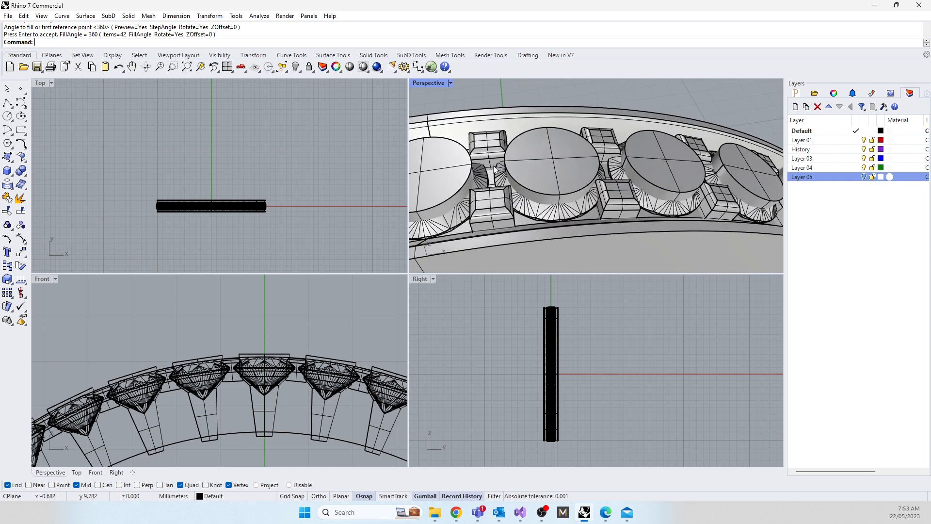
scroll(515, 173, up, 3)
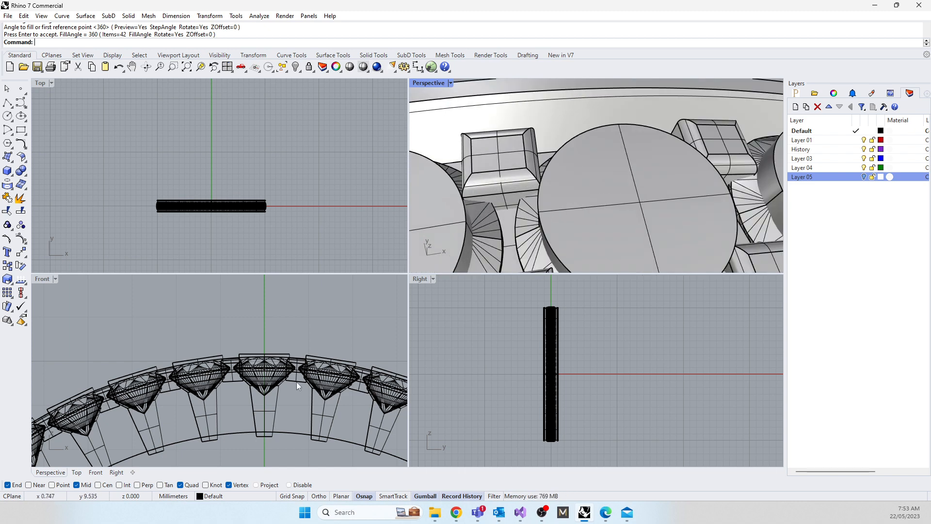
Step: Show the cutter profile polyline's control points and move its upper corner point up and outward to just below the gem's girdle edge
scroll(298, 385, up, 5)
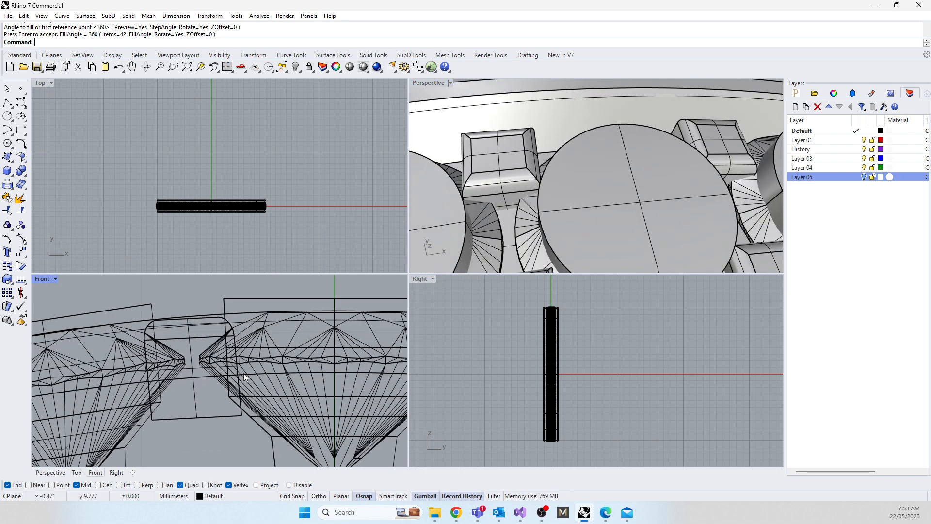
click(223, 402)
click(257, 427)
right_drag(182, 393, 172, 390)
key(F10)
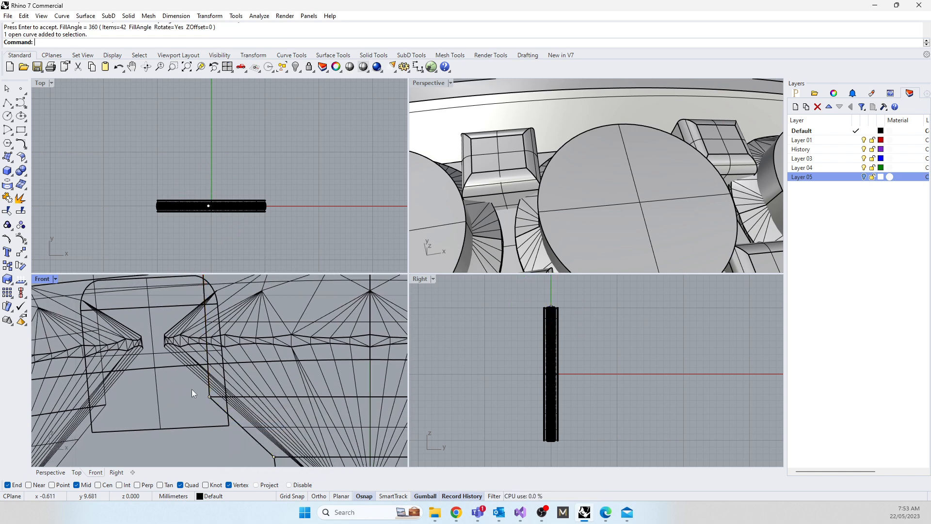
click(211, 398)
drag(237, 420, 208, 361)
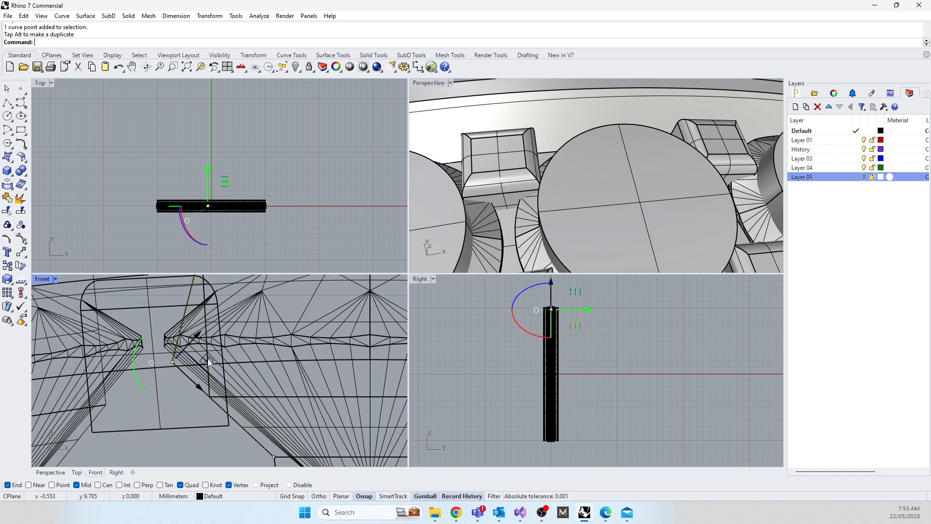
right_drag(209, 361, 193, 392)
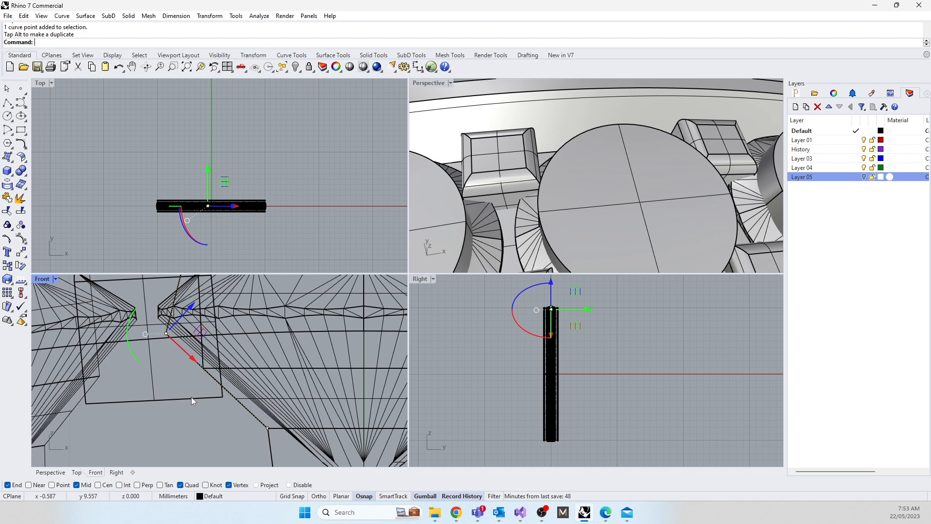
right_click(191, 396)
scroll(186, 404, down, 9)
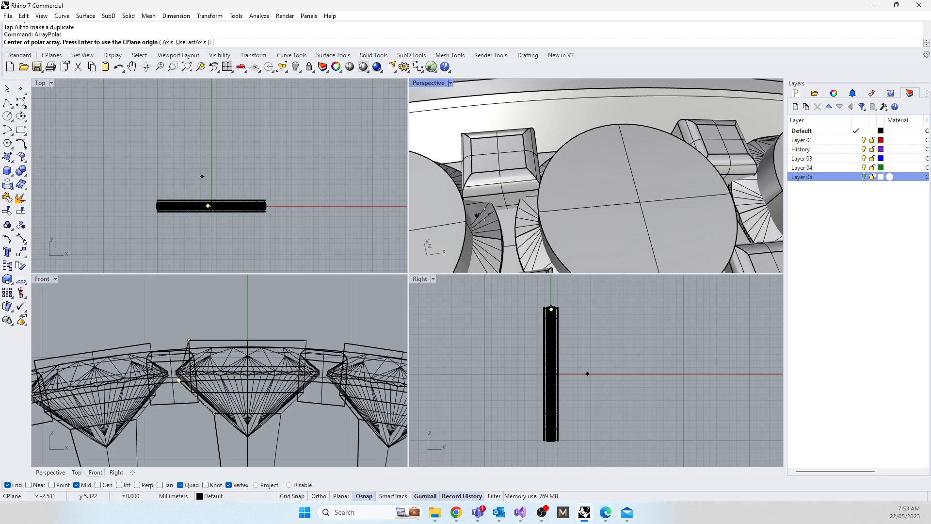
scroll(543, 166, up, 6)
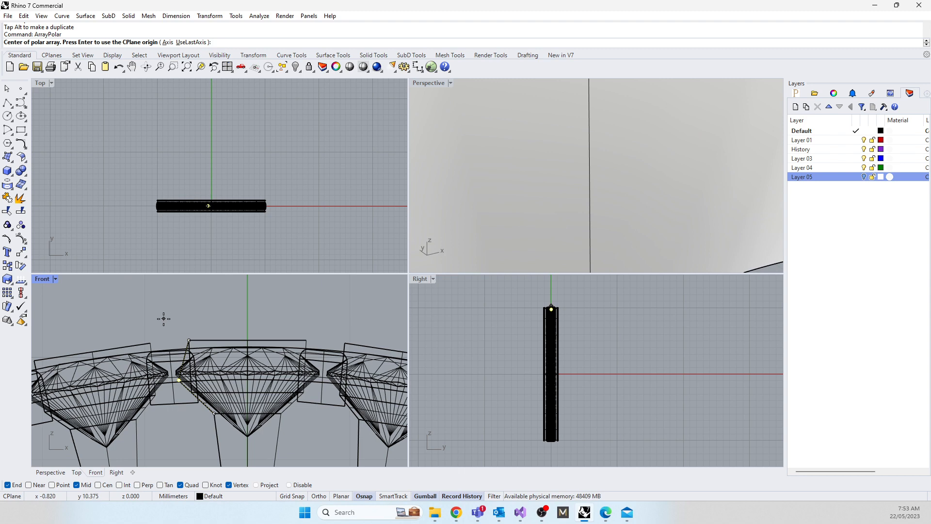
key(Return)
key(Escape)
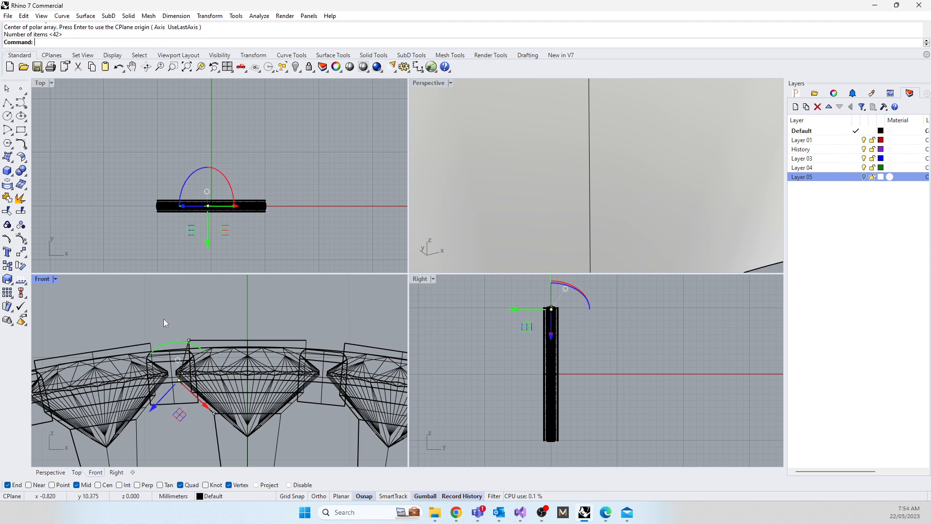
key(Escape)
Step: Delete the original cutter solid around the top gem and accept breaking the array's history
right_drag(467, 242, 480, 170)
scroll(310, 336, up, 4)
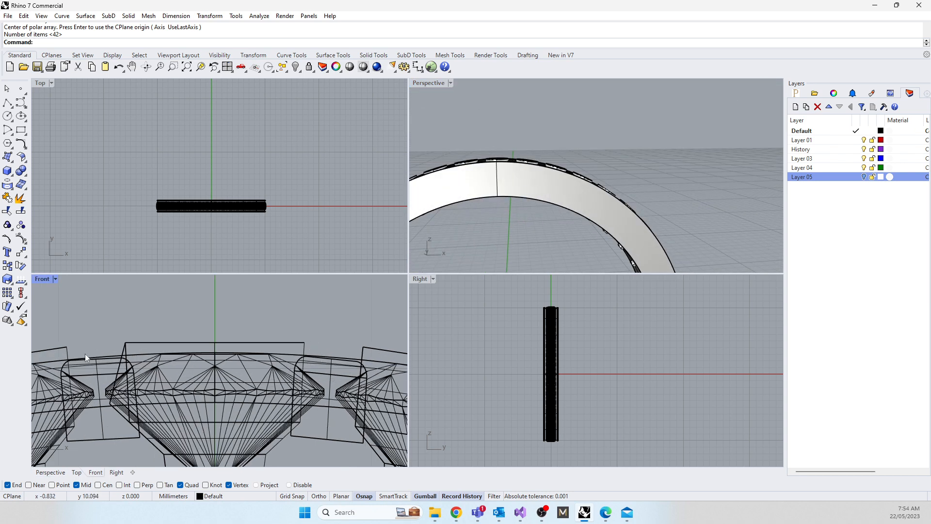
click(141, 342)
key(Delete)
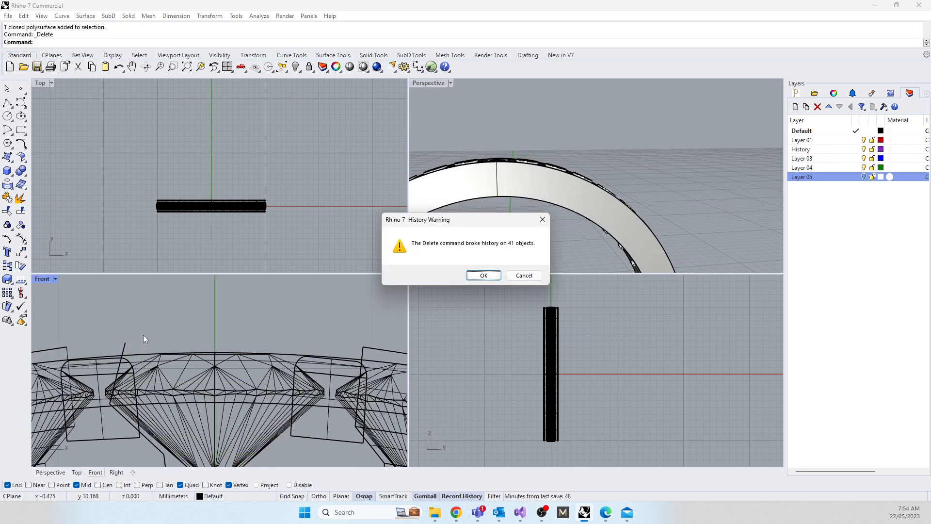
click(484, 275)
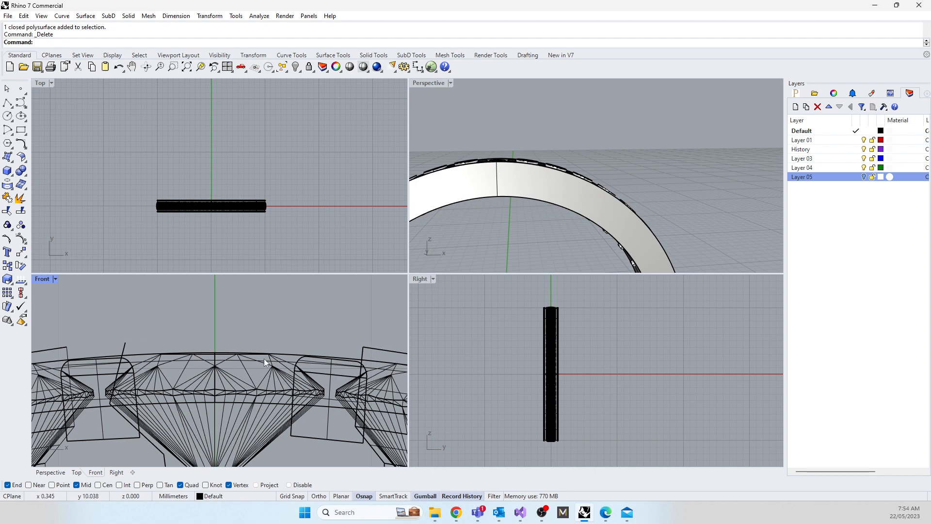
Step: Undo the cutter deletion, the profile point move and the polar array of cutters
scroll(250, 325, down, 4)
key(ctrl+z)
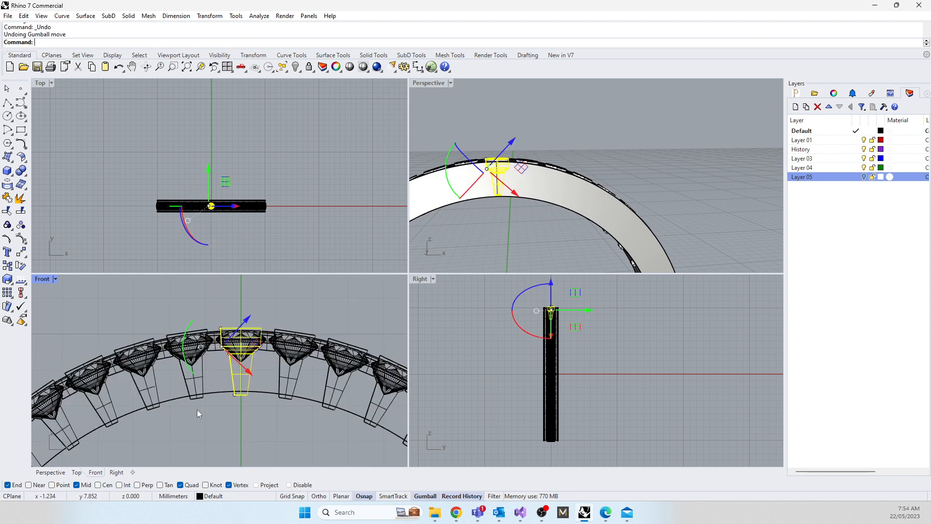
key(ctrl+z)
Step: Move the cutter profile polyline's corner point up and outward to just below the top gem's girdle edge
scroll(220, 369, up, 8)
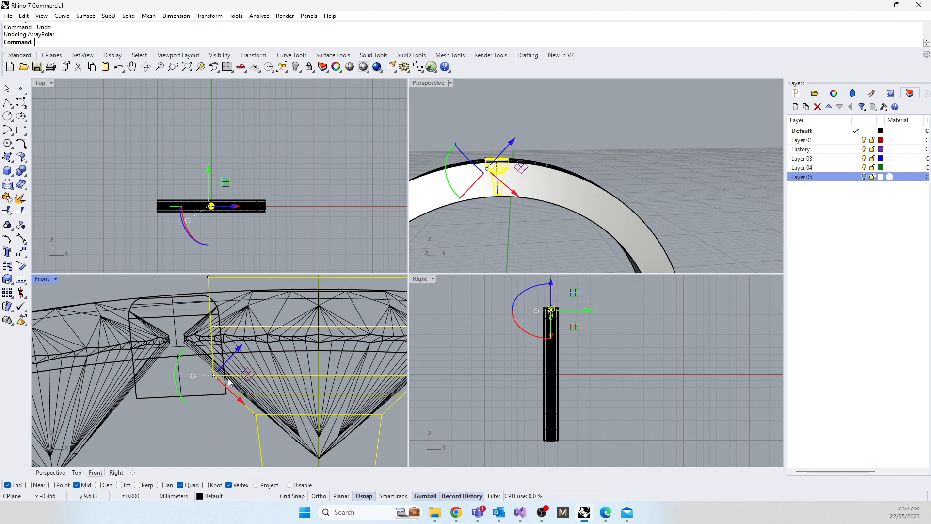
key(Escape)
click(204, 371)
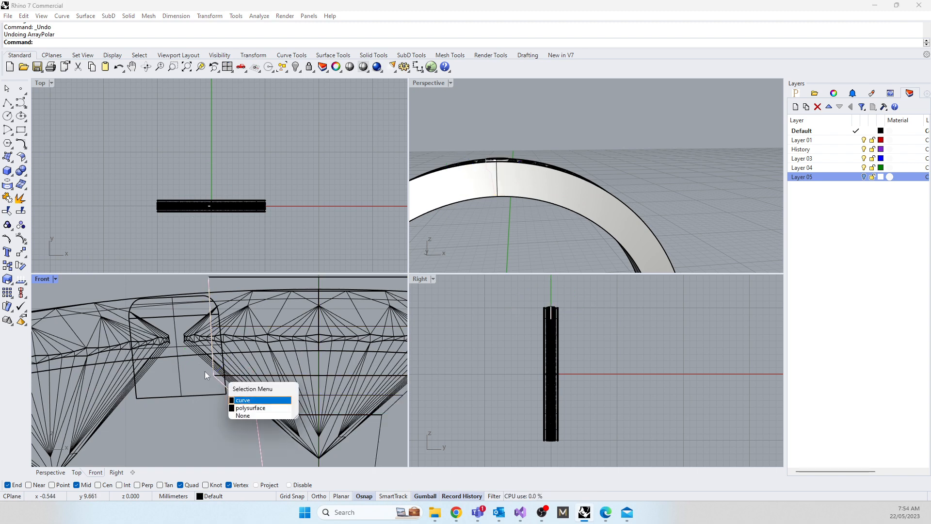
click(239, 400)
drag(198, 372, 223, 349)
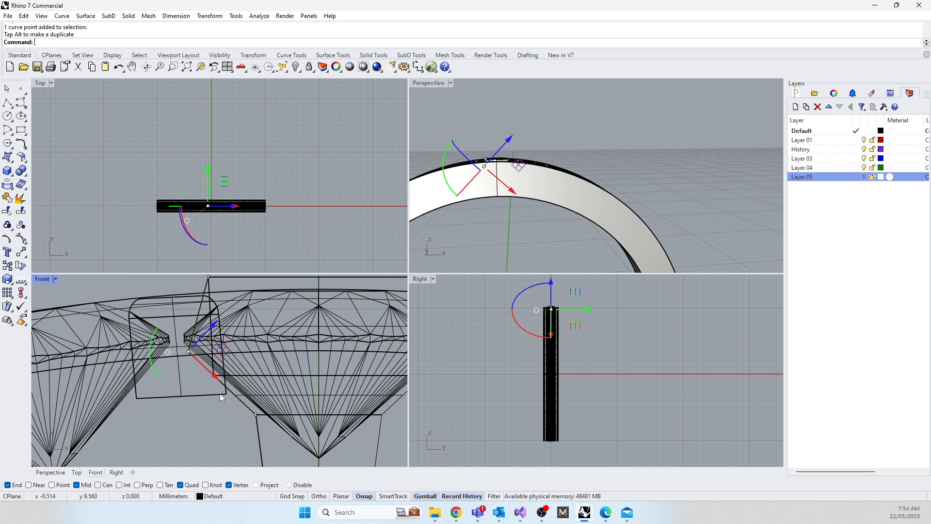
click(210, 427)
click(281, 324)
click(234, 437)
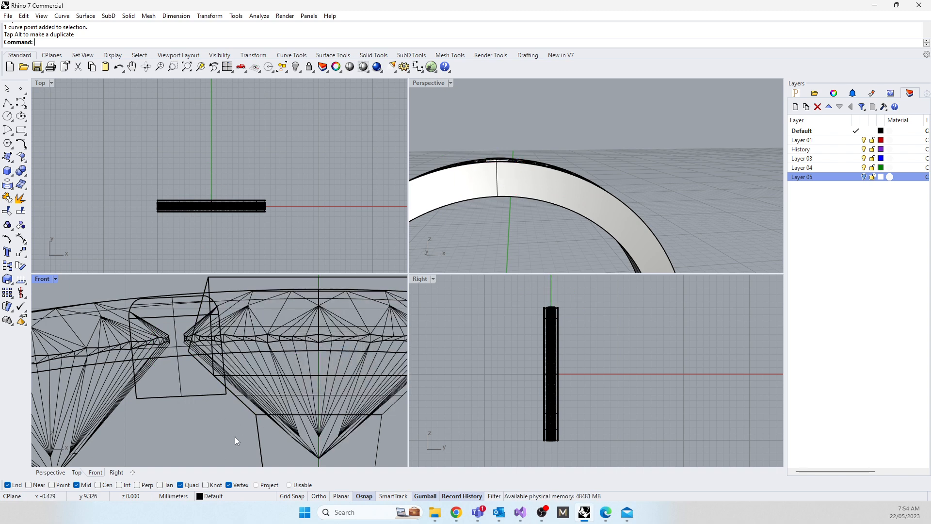
click(259, 439)
click(264, 413)
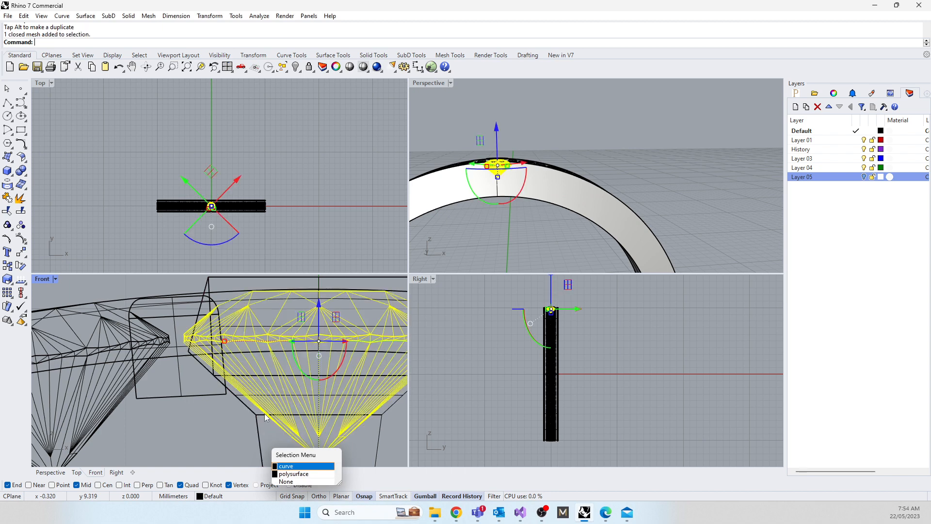
click(226, 280)
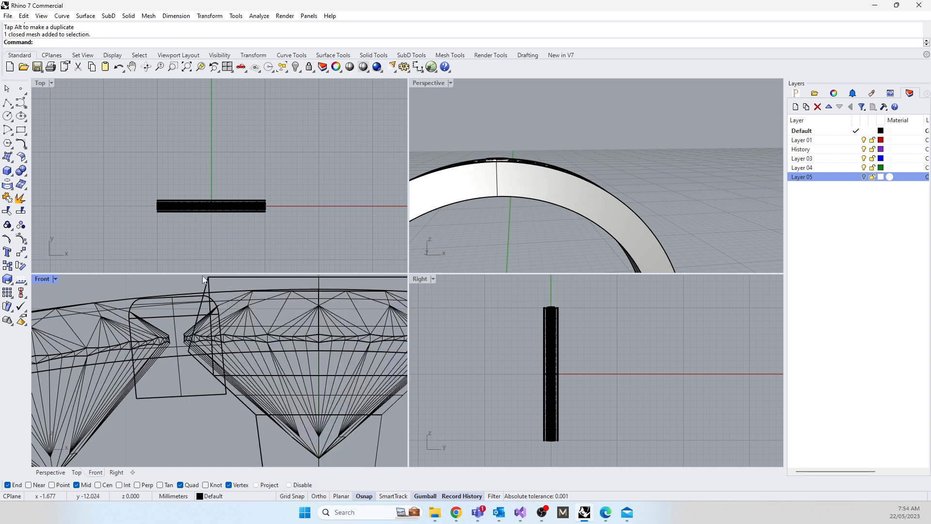
Step: Delete the single cutter solid around the top gem, keeping its profile polyline
click(203, 278)
right_drag(524, 203, 456, 209)
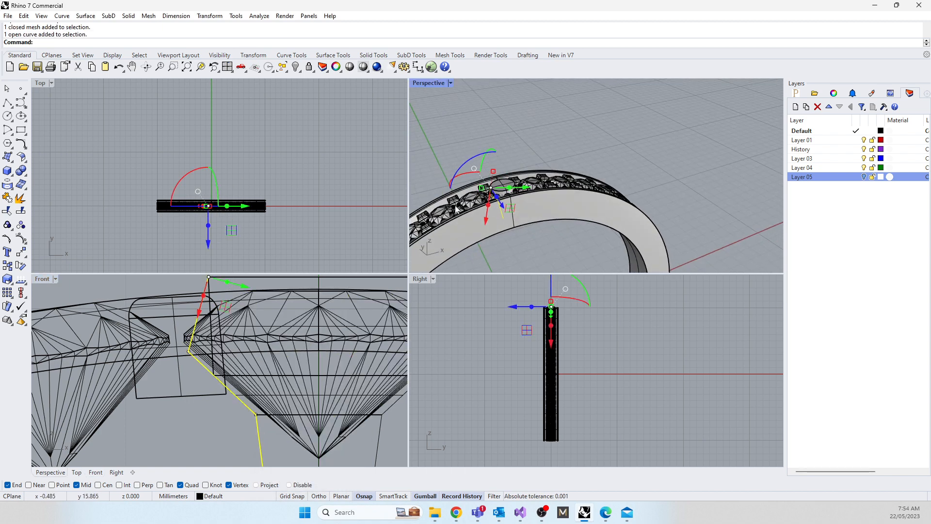
scroll(456, 208, up, 8)
click(545, 155)
click(573, 177)
key(Delete)
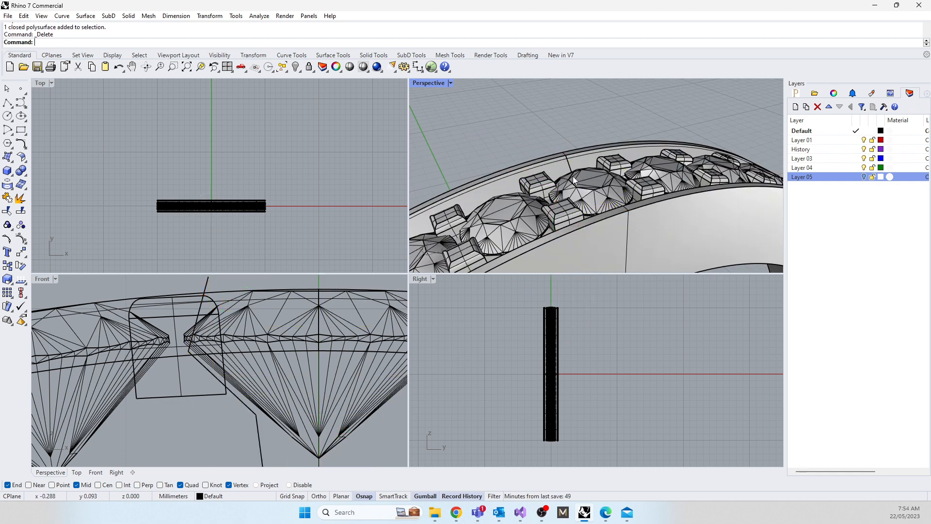
click(185, 376)
scroll(186, 378, down, 6)
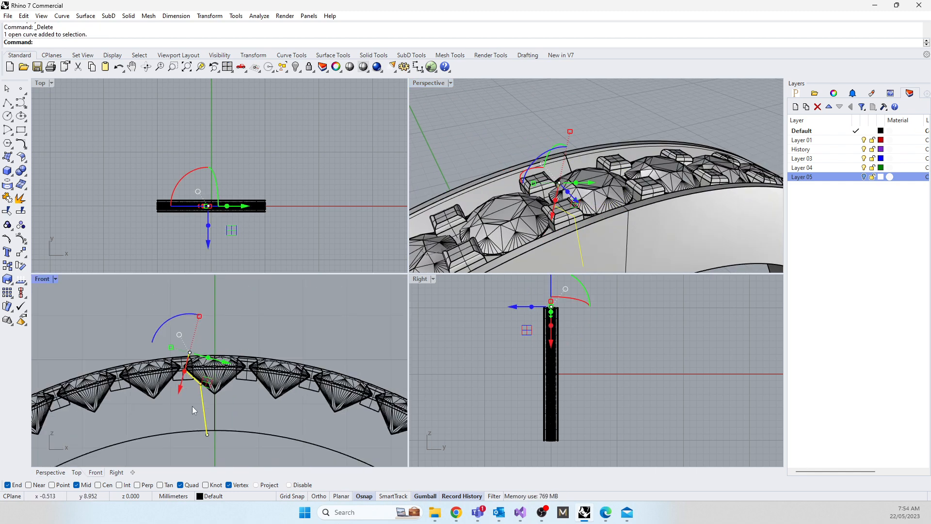
text(revolve)
key(Return)
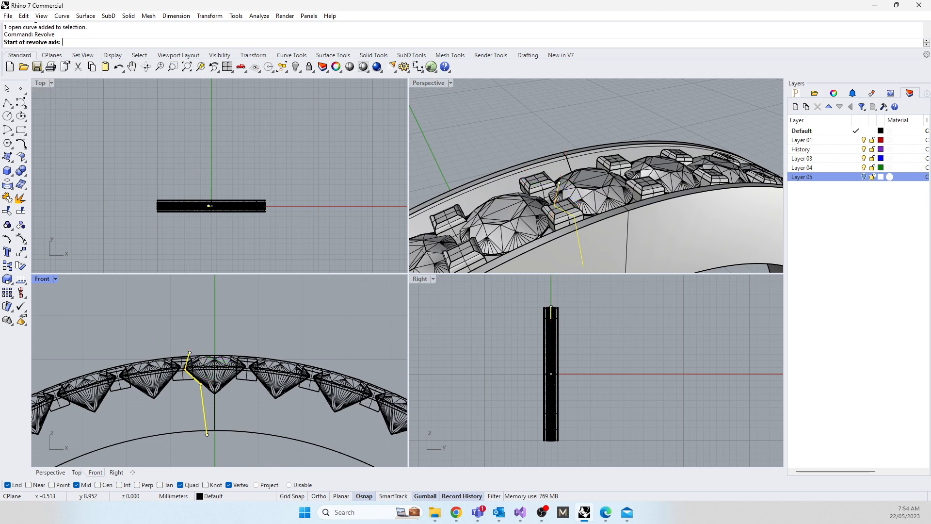
text(0)
key(Return)
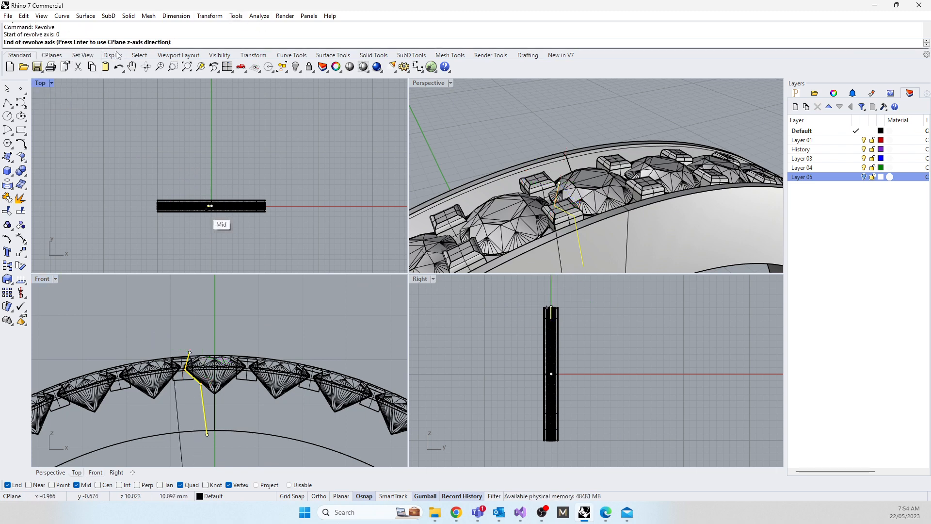
key(shift)
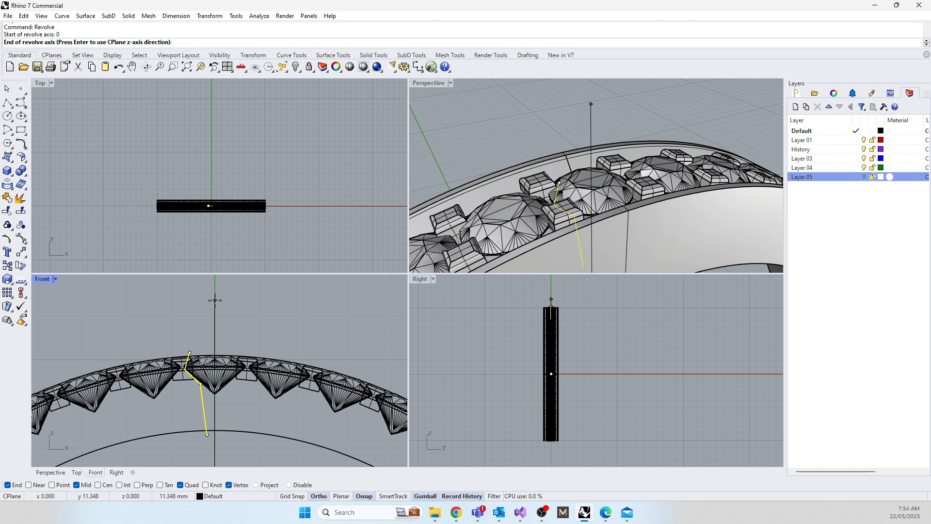
key(Escape)
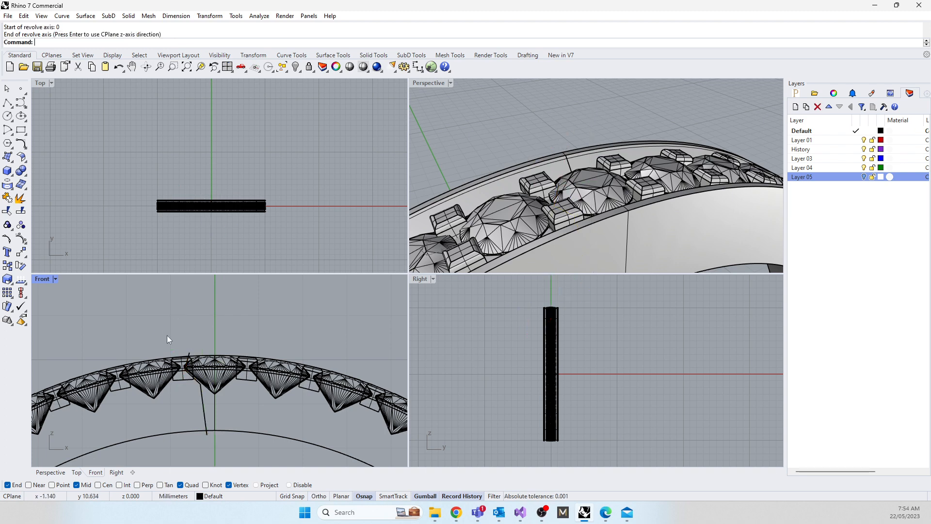
Step: Delete the cutter profile polyline beside the top gem in the Front view
scroll(167, 338, up, 5)
click(184, 345)
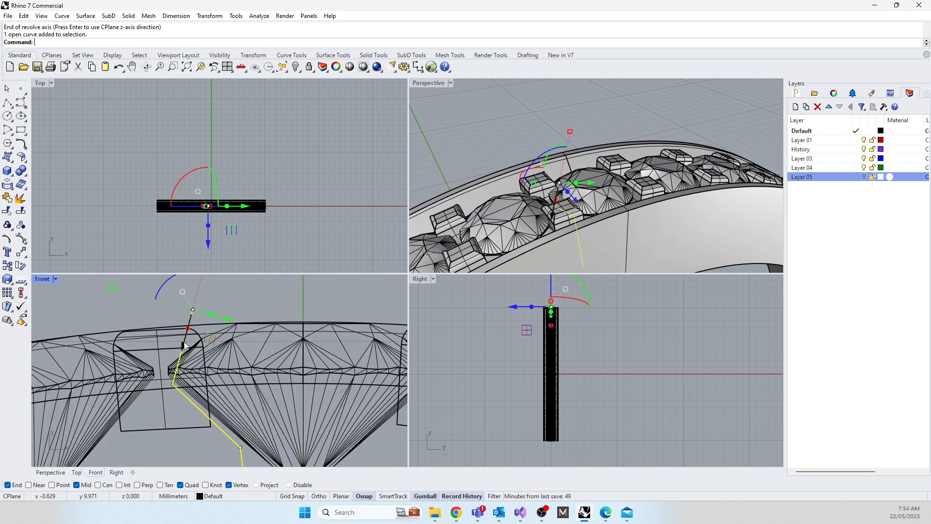
right_drag(200, 309, 249, 310)
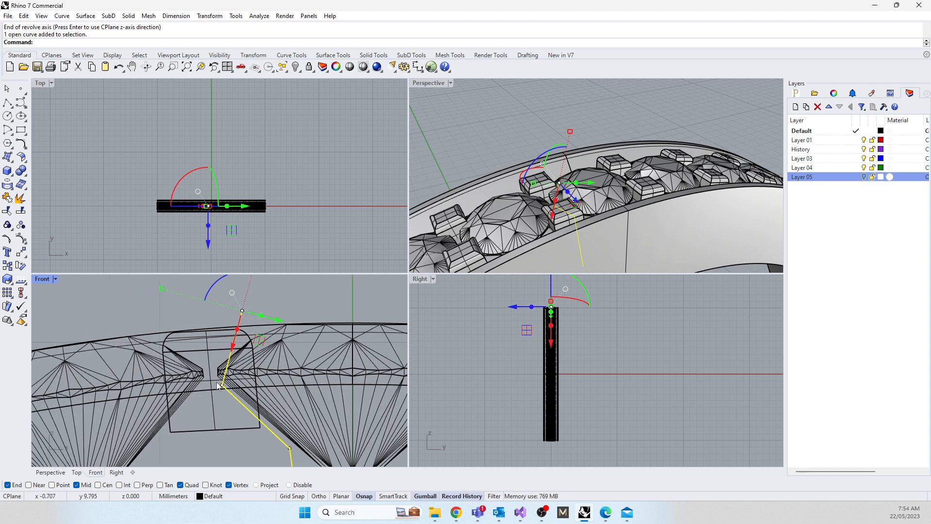
key(Delete)
scroll(222, 331, down, 5)
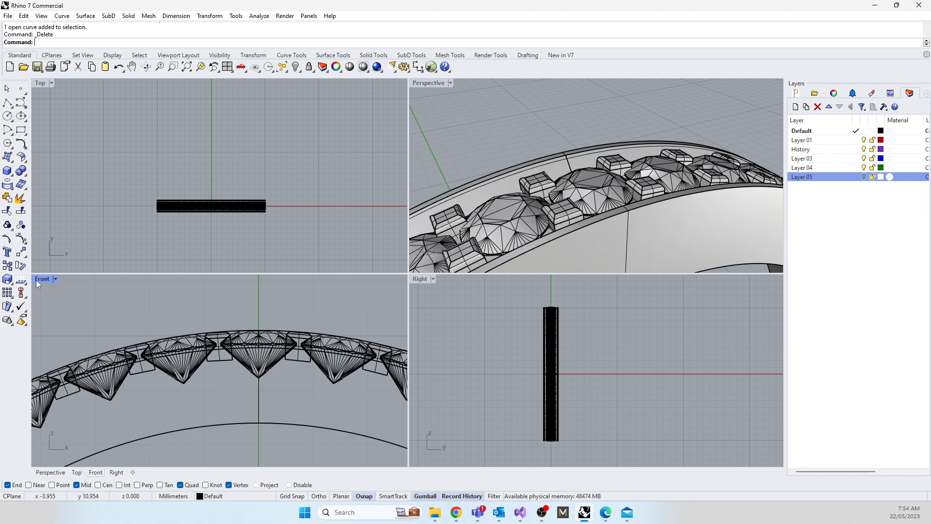
Step: Select all gem meshes with SelMesh and hide them
scroll(198, 342, down, 5)
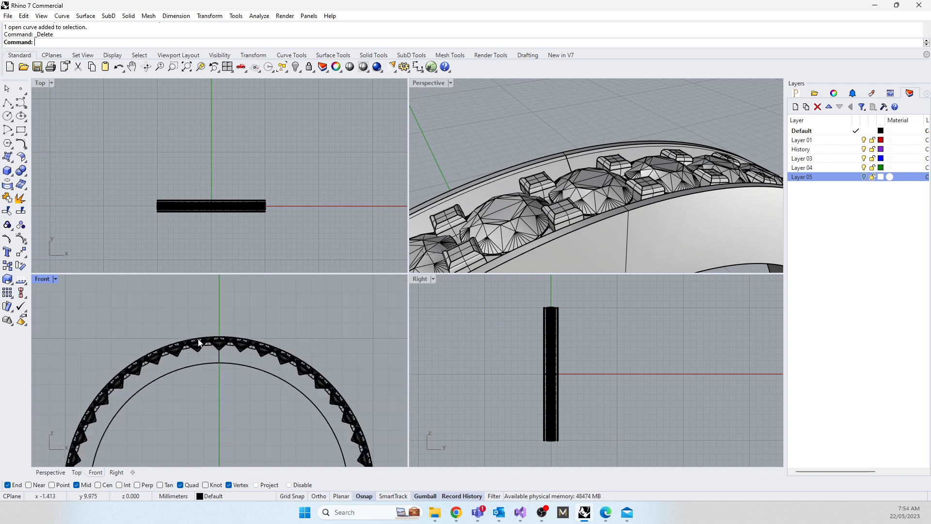
text(SelMesh)
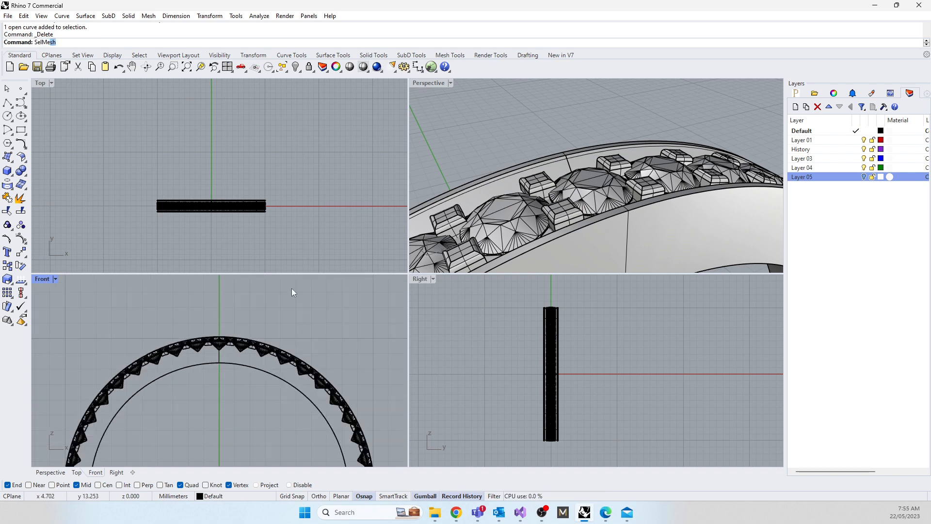
key(Return)
text(Hide)
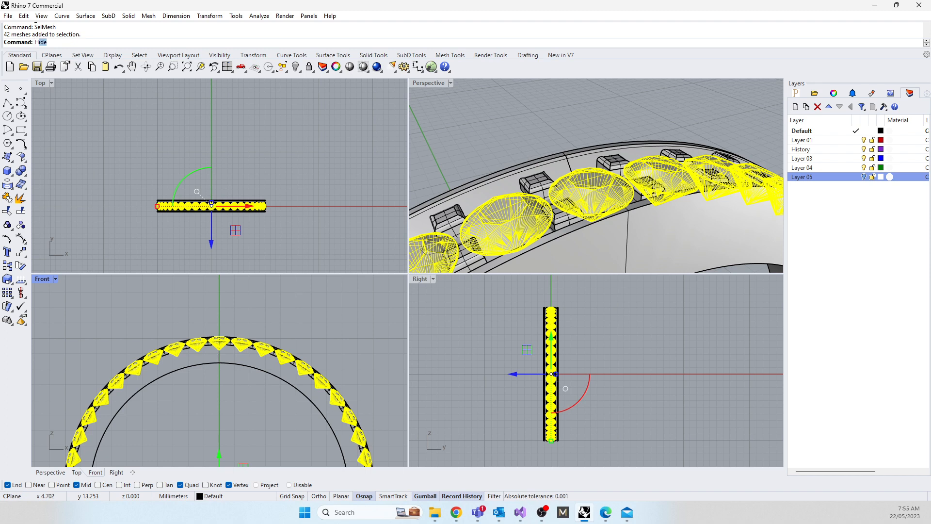
key(Return)
scroll(197, 359, down, 5)
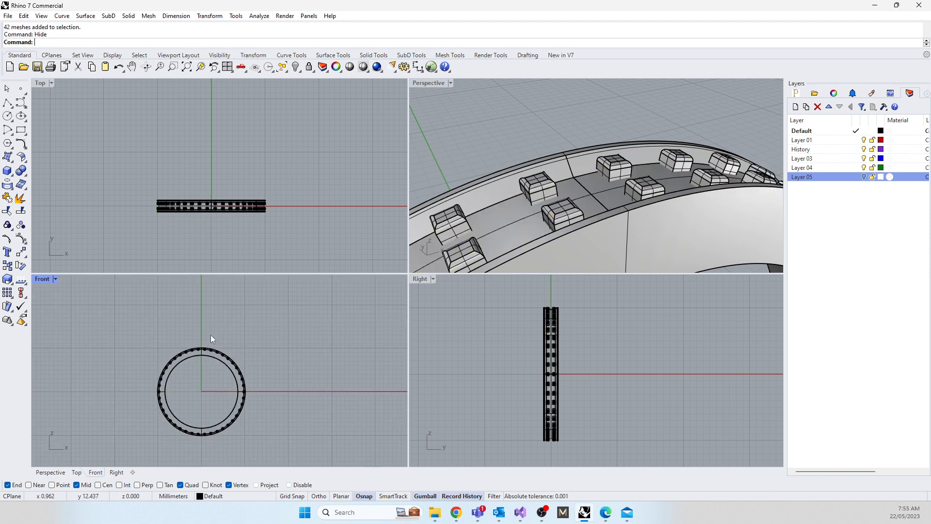
Step: Delete all arrayed box claws except the pair just left of the ring's top centre, accepting the broken history
drag(202, 334, 229, 422)
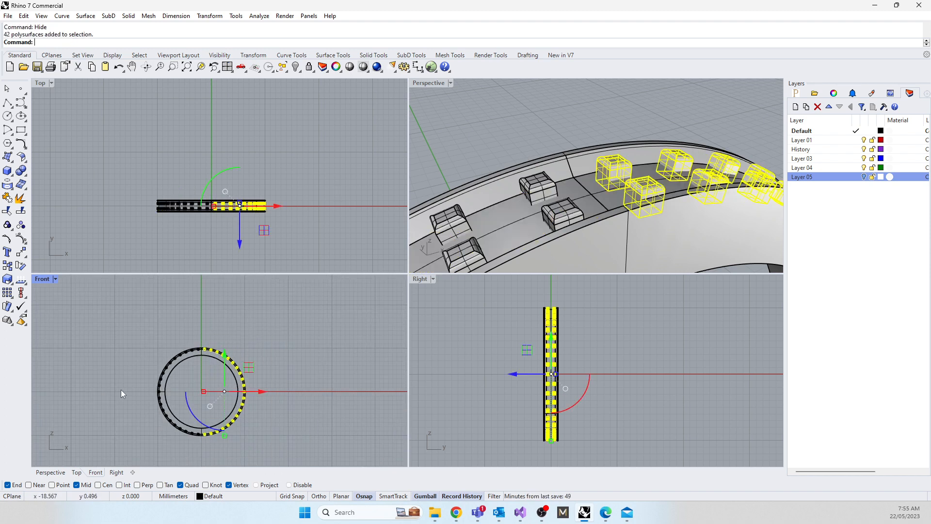
key(Delete)
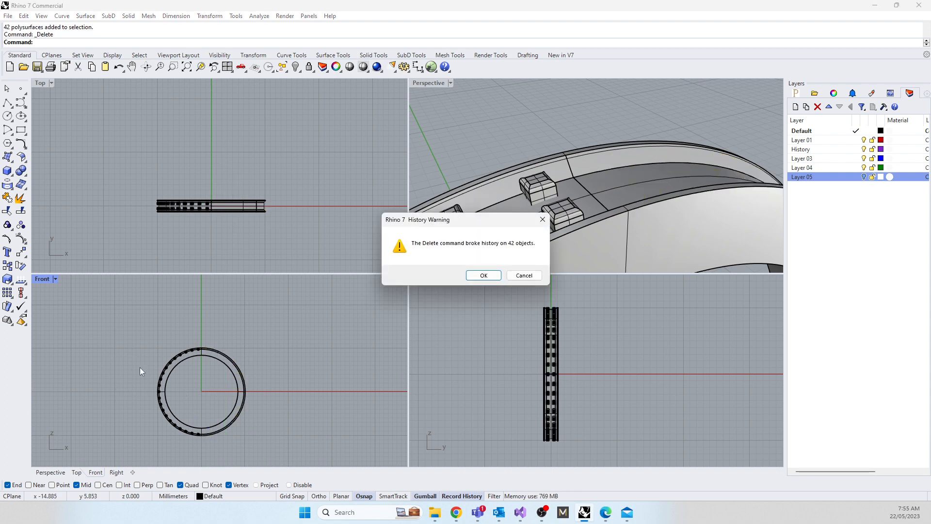
key(Return)
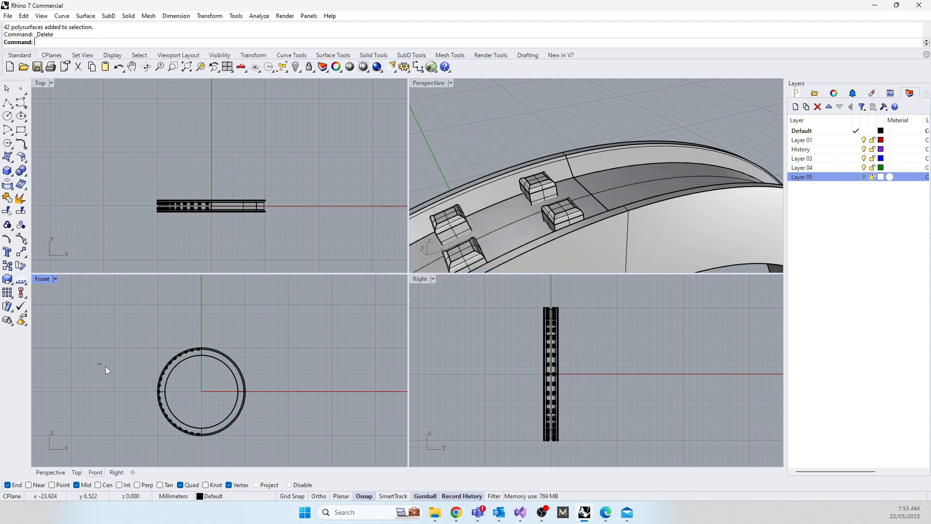
drag(106, 365, 269, 459)
key(Delete)
scroll(157, 347, up, 5)
drag(96, 329, 264, 450)
key(Delete)
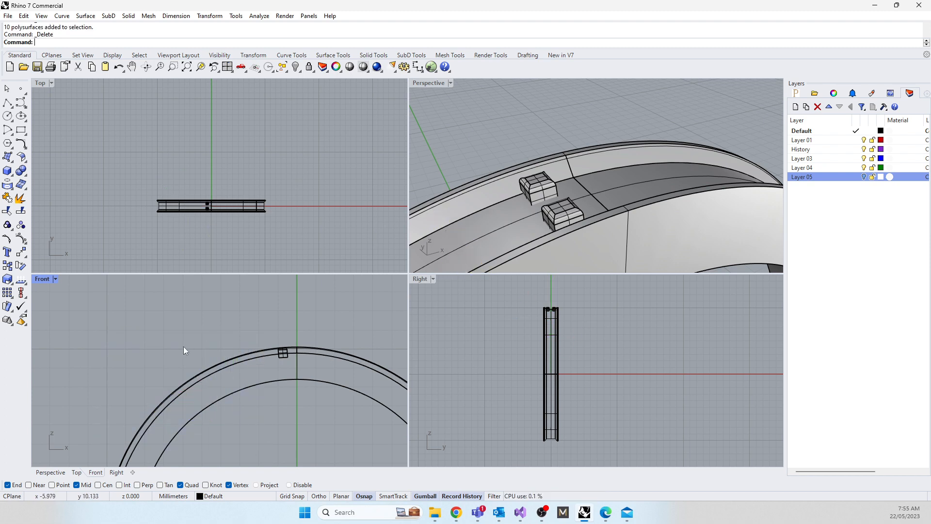
Step: Show the hidden gems again and maximize the Front view around the top gem and remaining claw pair
text(Show)
key(Return)
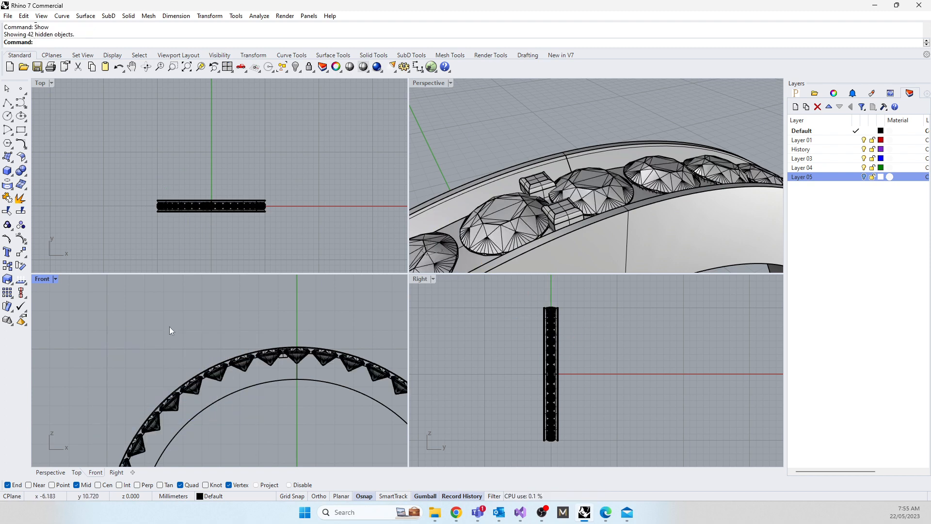
double_click(44, 284)
scroll(348, 343, up, 8)
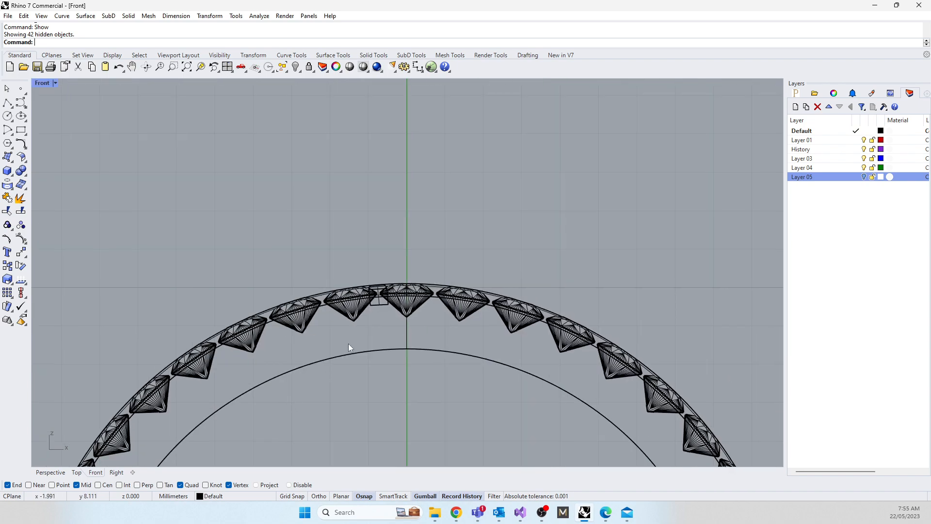
drag(240, 208, 372, 344)
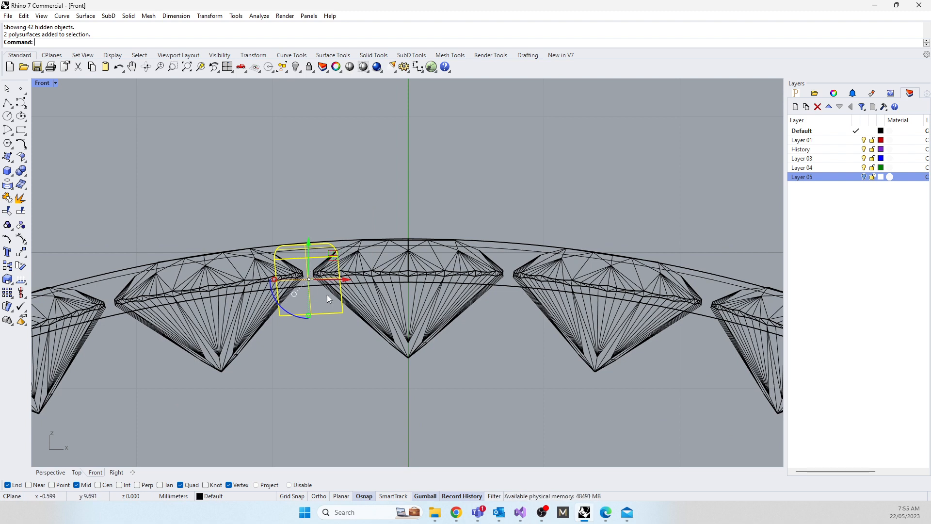
right_drag(357, 426, 361, 296)
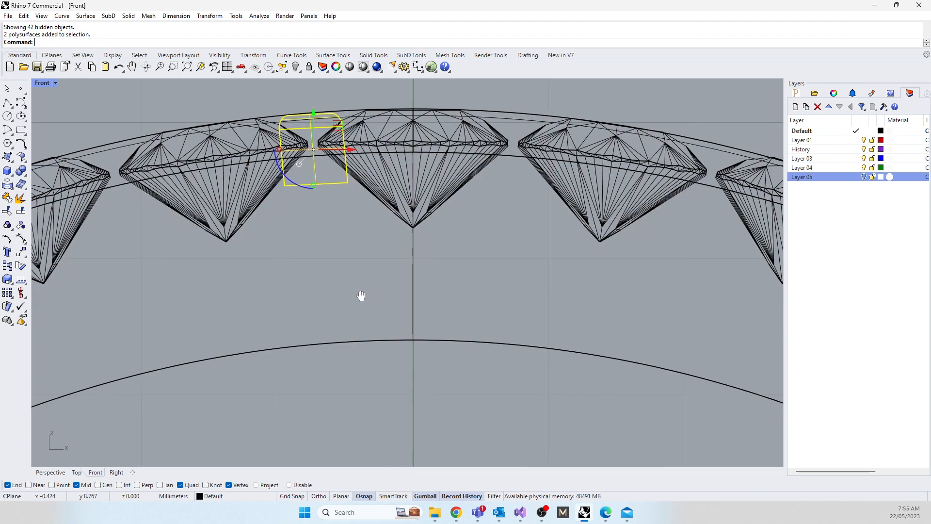
click(309, 264)
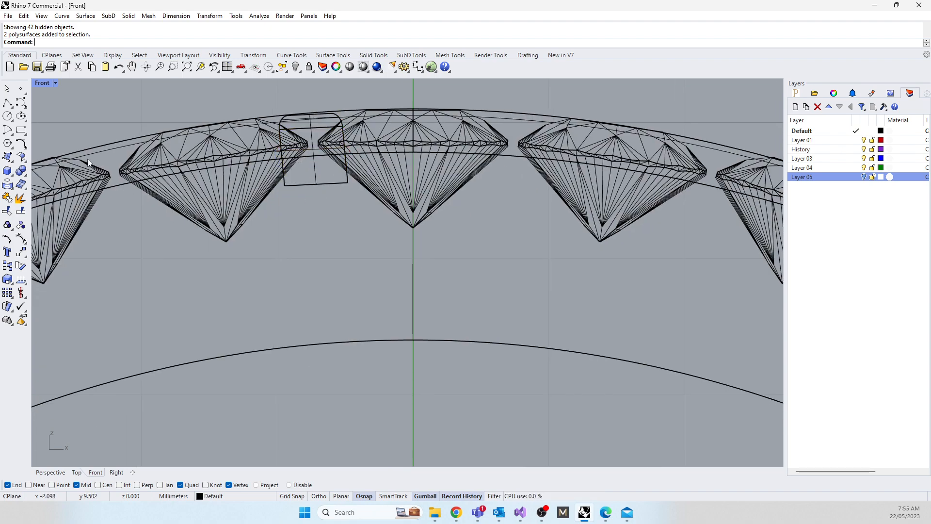
Step: Draw an open cutter profile polyline in the Front view, following the top gem's crown, girdle and pavilion and running down past the ring's inner circle
click(17, 104)
scroll(323, 155, up, 10)
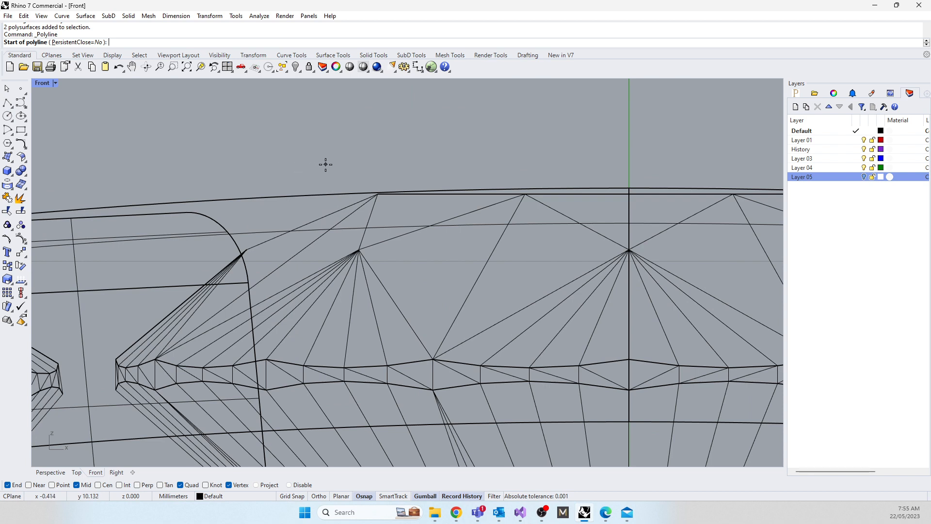
click(322, 158)
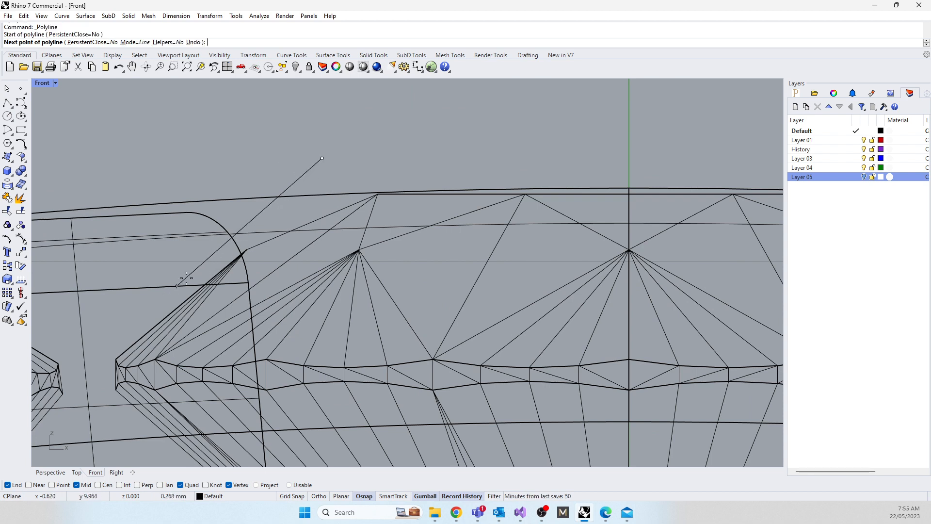
click(241, 238)
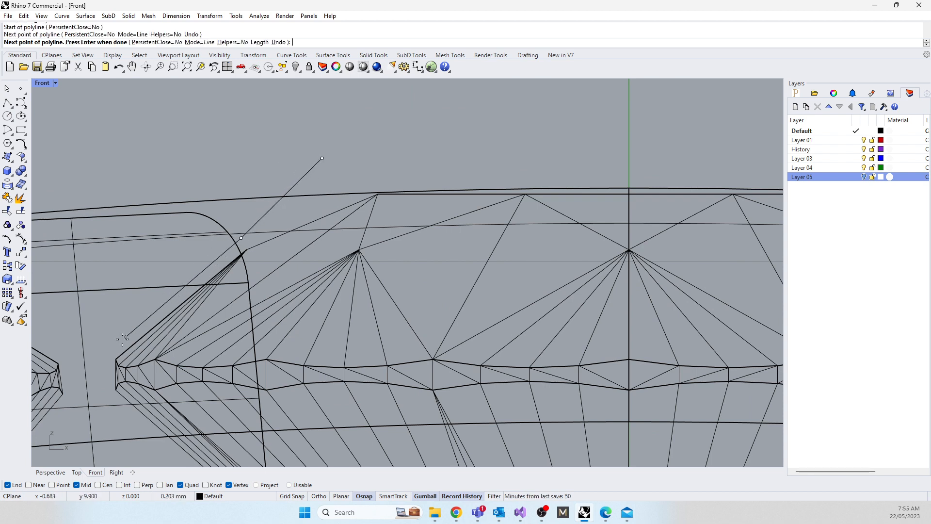
click(101, 357)
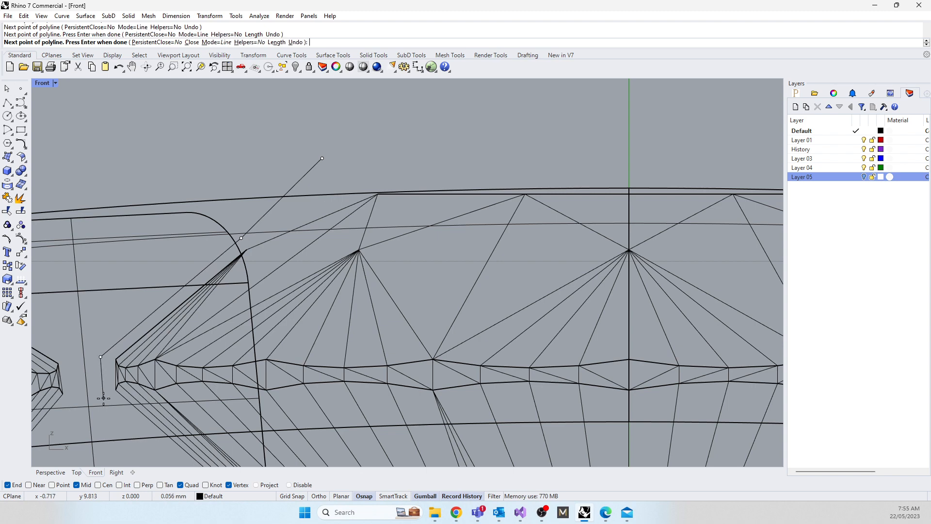
click(104, 399)
right_drag(120, 449, 86, 140)
scroll(125, 165, down, 6)
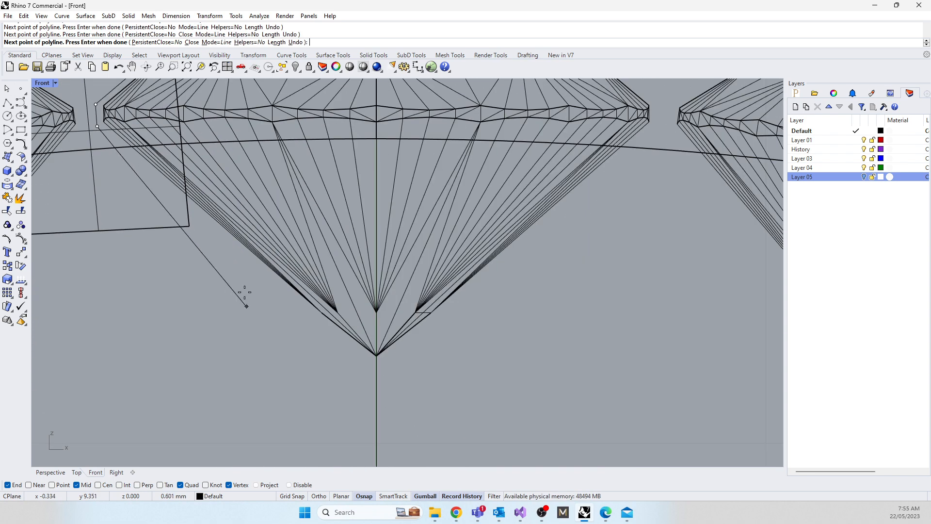
click(257, 267)
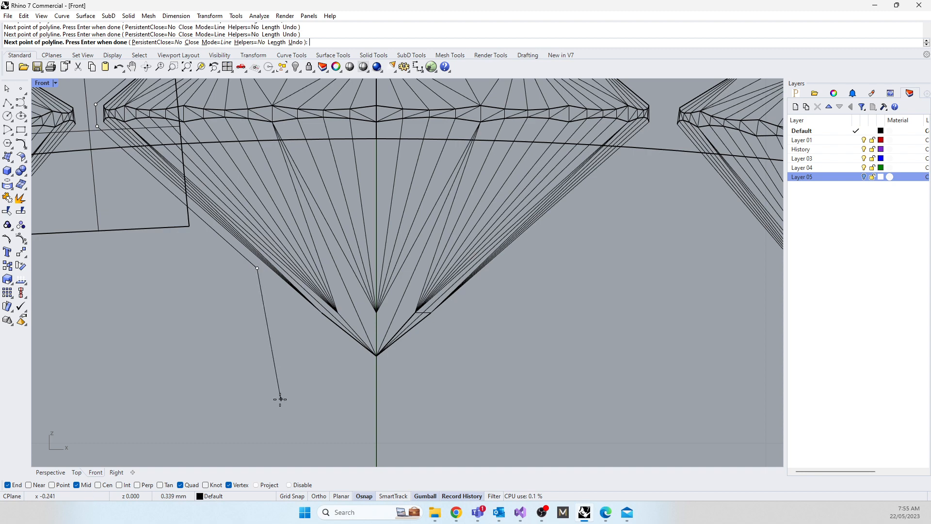
right_drag(281, 399, 254, 168)
scroll(254, 167, down, 8)
click(263, 321)
right_click(263, 320)
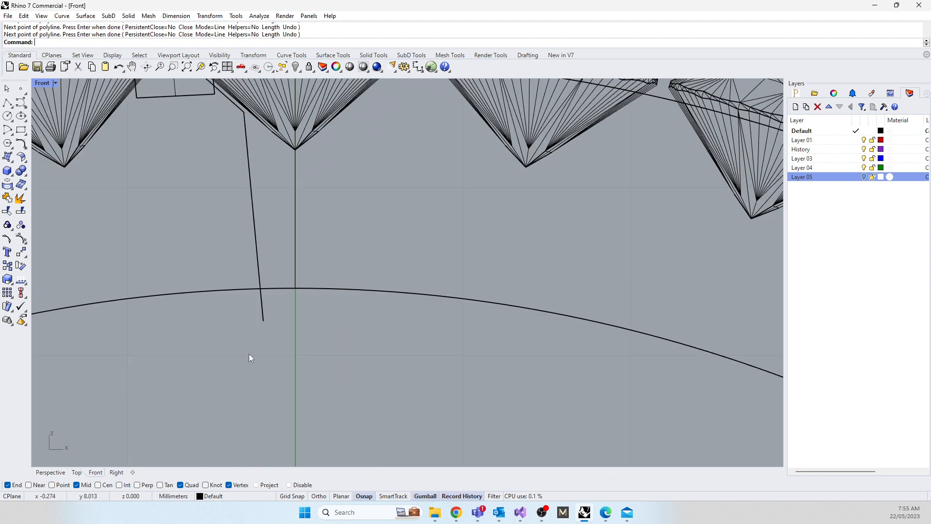
Step: Revolve the profile polyline a full 360 degrees from start angle 0 about the vertical axis through the origin (0)
click(261, 315)
right_drag(188, 366, 243, 440)
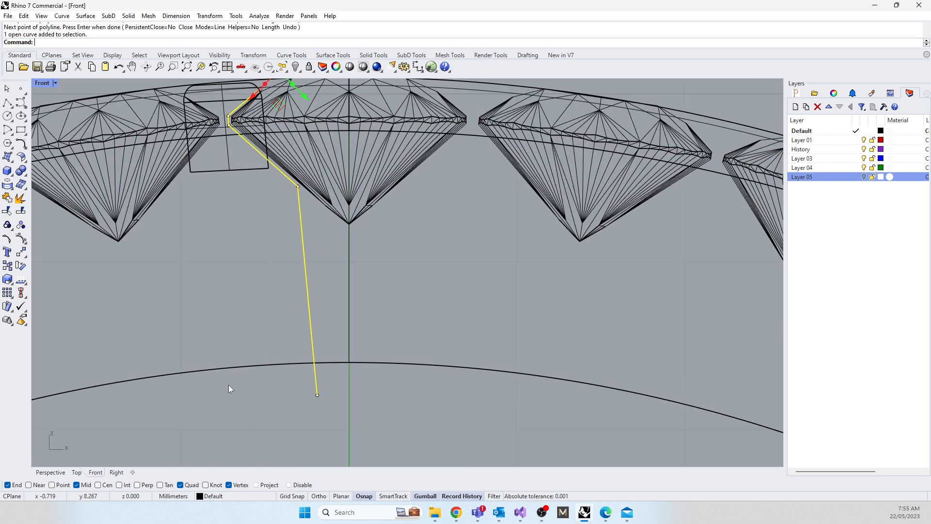
text(Revolve)
key(Return)
text(0)
key(Return)
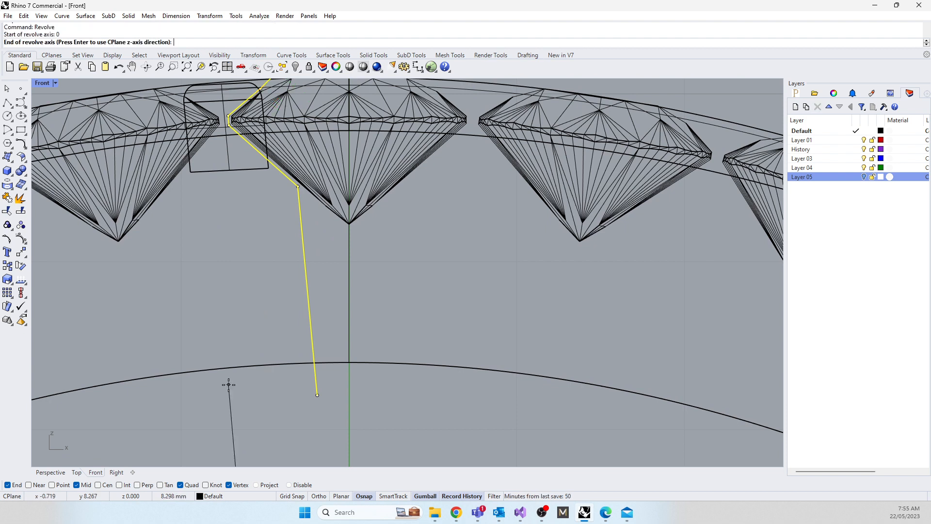
click(371, 286)
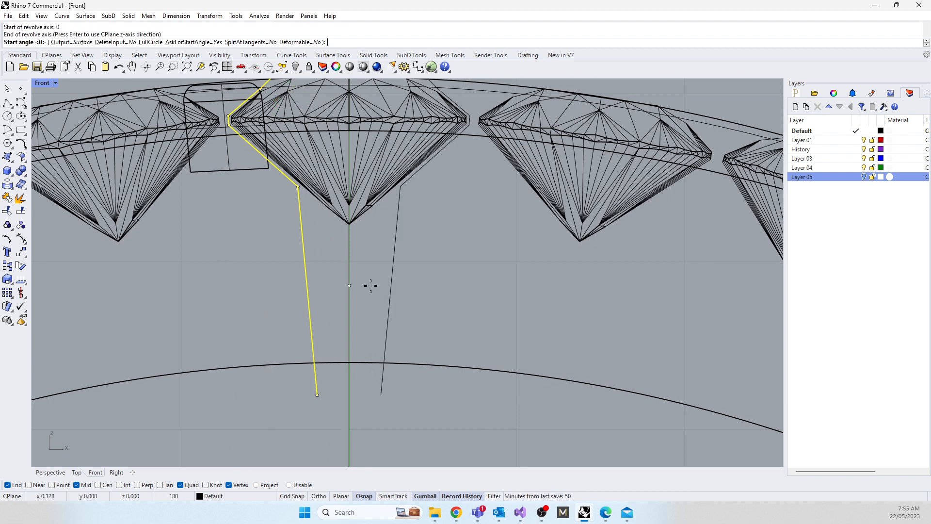
key(Return)
key(Return)
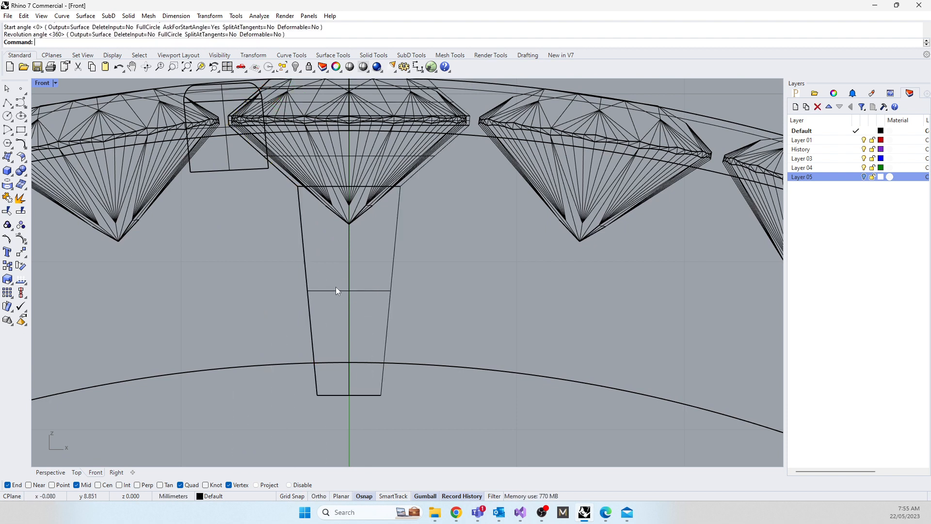
Step: Cap the revolved gem-seat cutter into a closed solid, accepting the broken history
click(336, 291)
text(Cap)
key(Return)
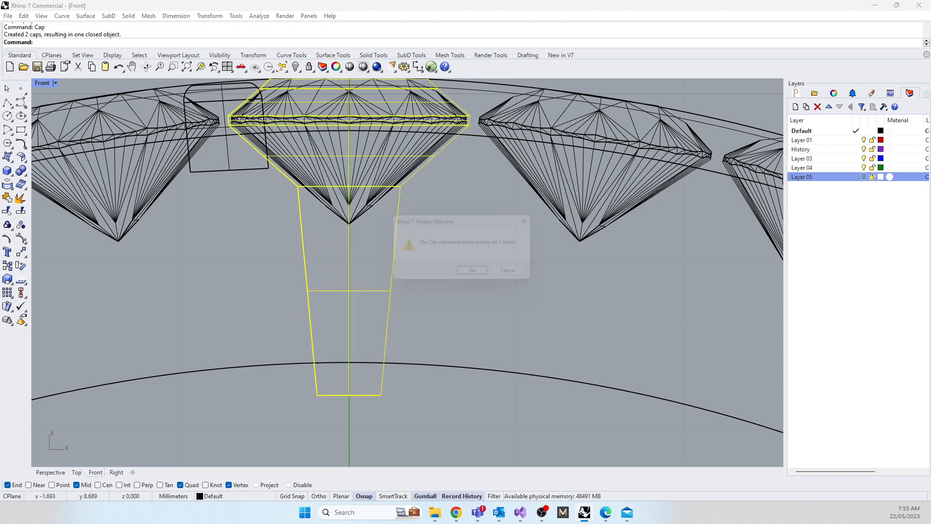
click(477, 275)
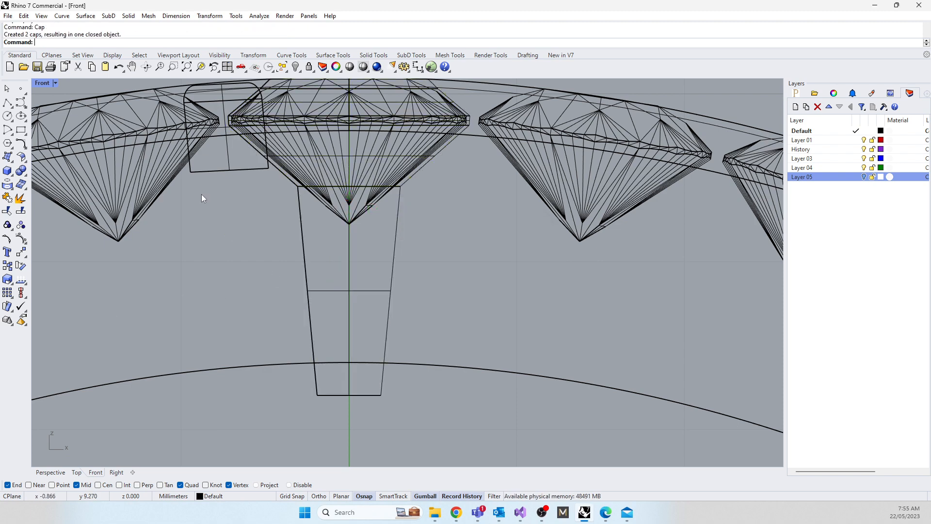
Step: Restore the four-viewport layout, then slightly rotate the box claw pair and nudge it upward in the Front view
double_click(43, 83)
mouse_move(594, 197)
right_down()
mouse_move(481, 194)
mouse_move(582, 199)
right_up()
scroll(505, 202, up, 4)
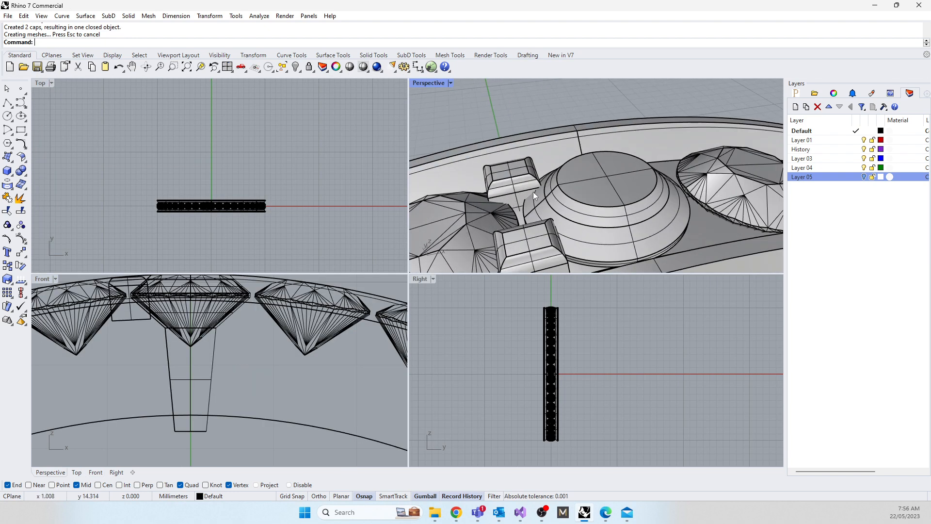
scroll(534, 138, up, 2)
scroll(551, 160, up, 3)
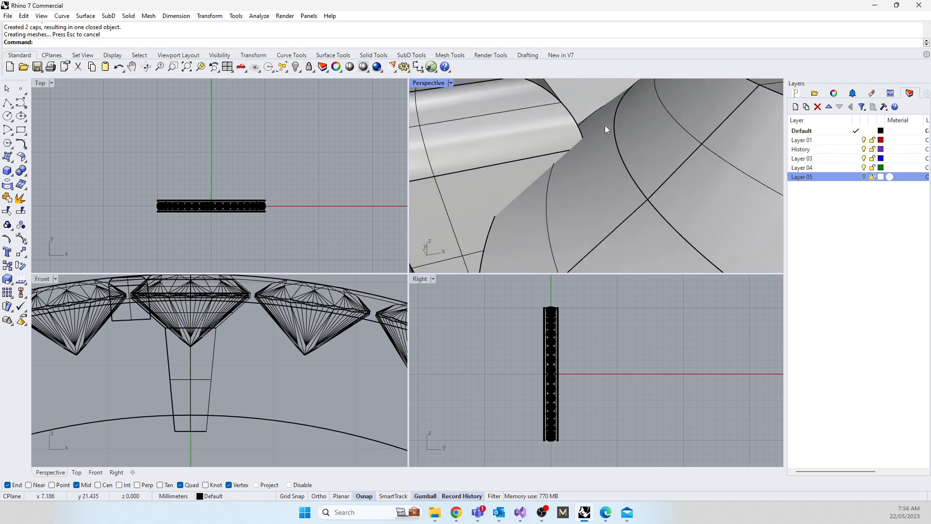
scroll(592, 142, down, 5)
scroll(270, 292, up, 4)
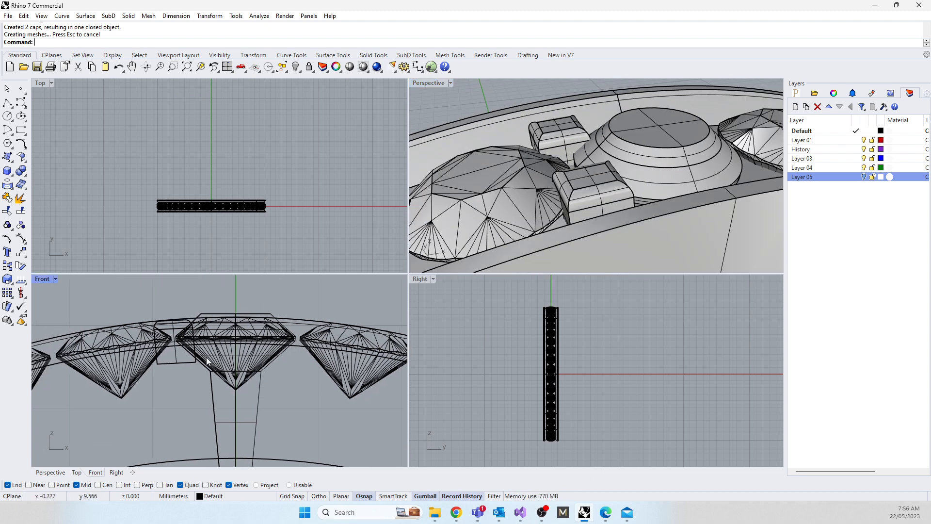
drag(192, 418, 175, 402)
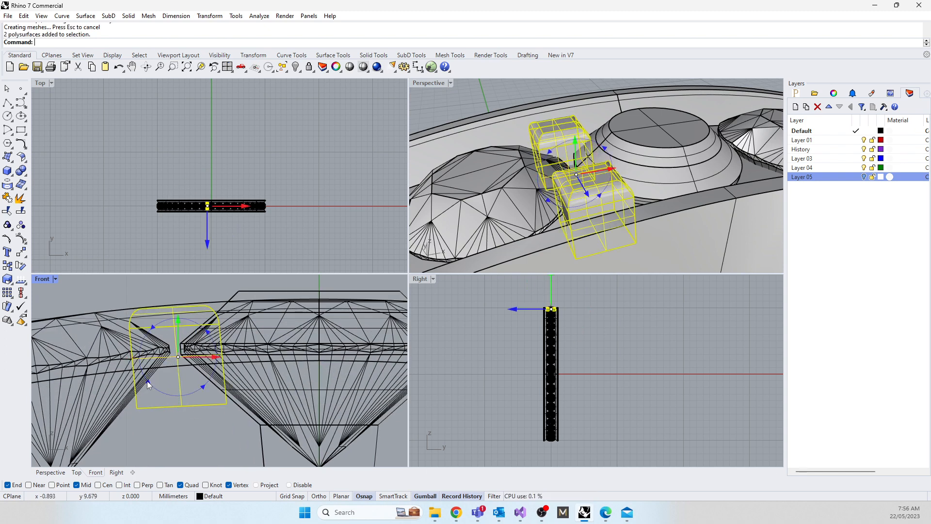
drag(147, 380, 147, 381)
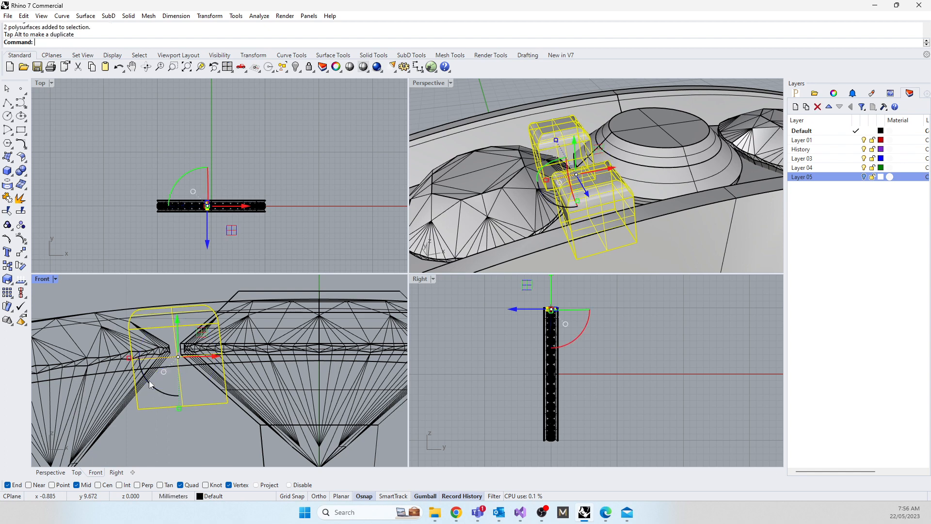
drag(176, 318, 176, 316)
click(296, 252)
scroll(582, 144, up, 12)
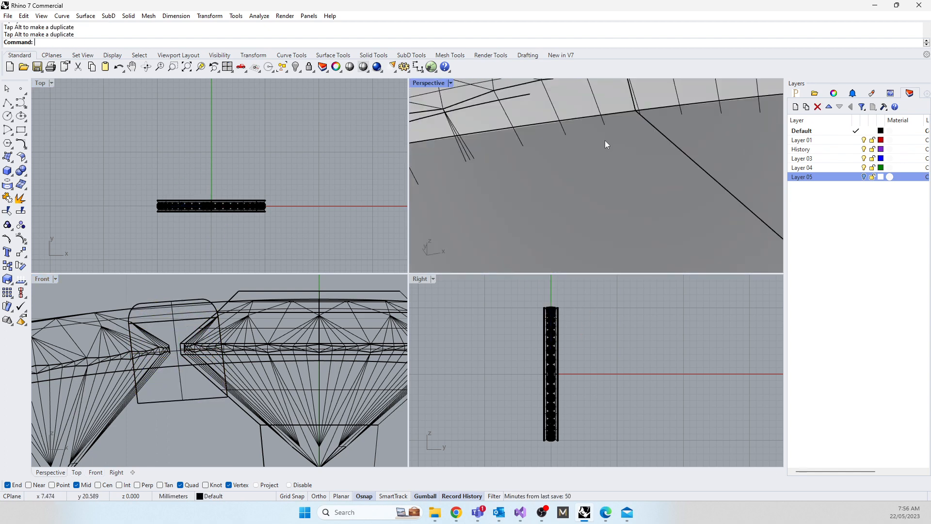
scroll(572, 150, down, 4)
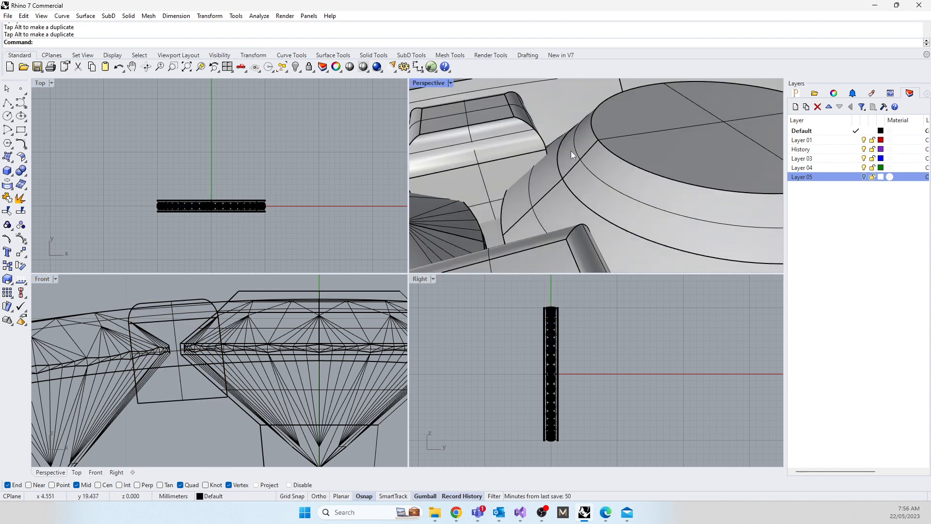
Step: Subtract the revolved cutter from both box claws with BooleanDifference, keeping the cutter with DeleteInput=No
click(522, 148)
scroll(534, 228, down, 3)
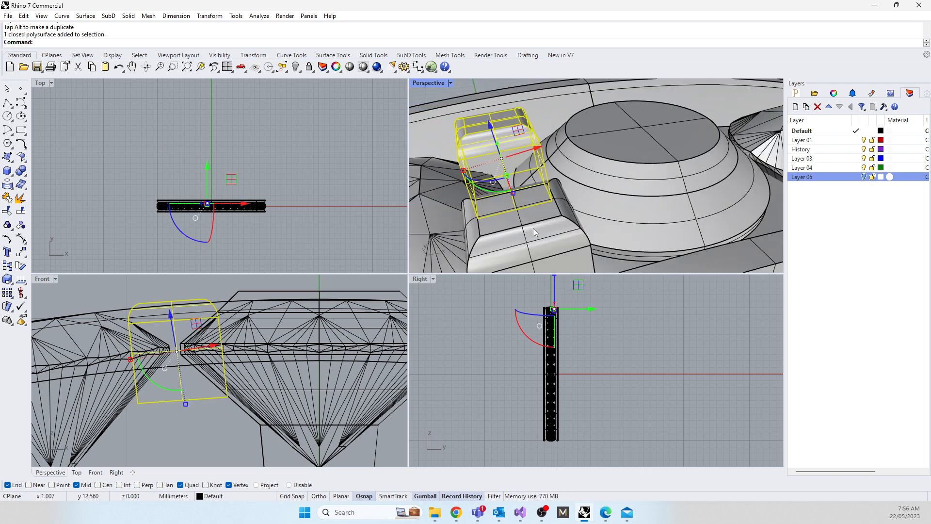
shift+click(533, 228)
text(B)
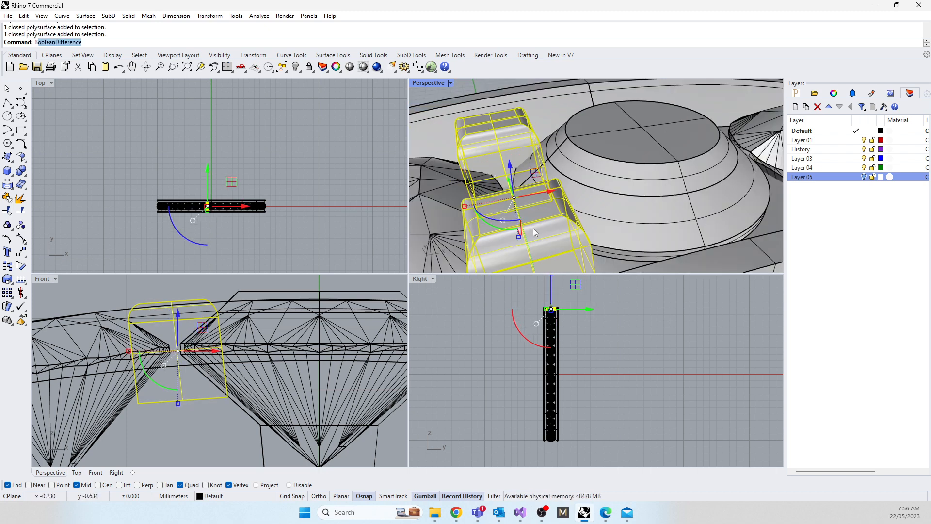
text(d)
key(Return)
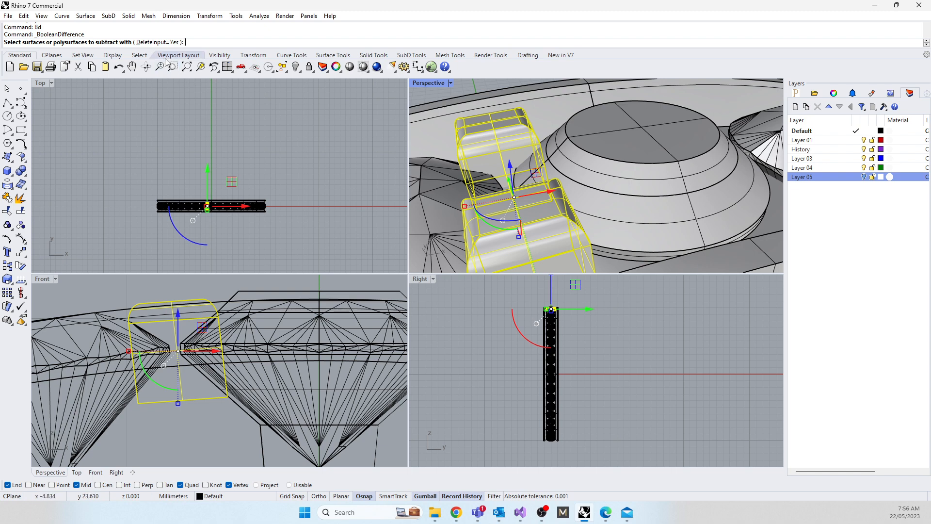
click(155, 43)
click(635, 238)
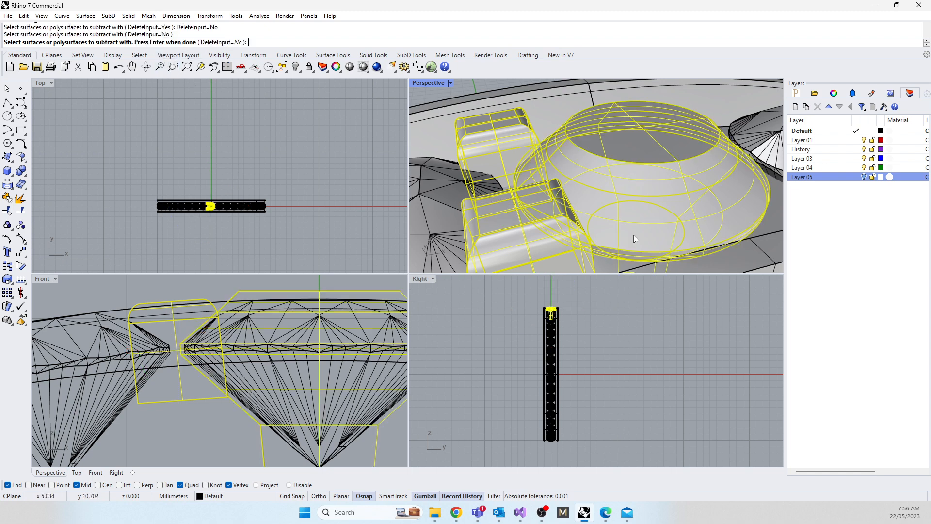
key(Return)
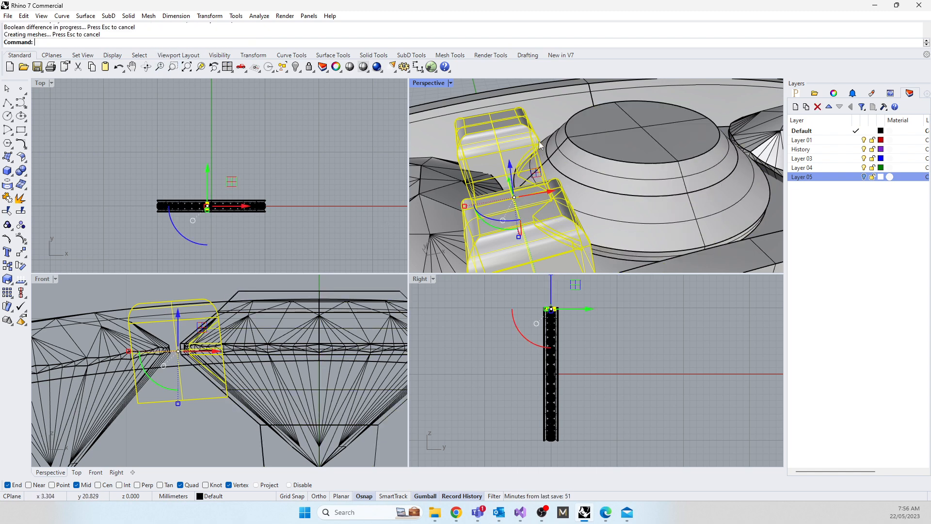
Step: Delete the cutter's profile curve in the Front view, leaving the cutter solid in place
right_drag(577, 199, 514, 201)
scroll(612, 197, down, 5)
right_drag(643, 188, 623, 221)
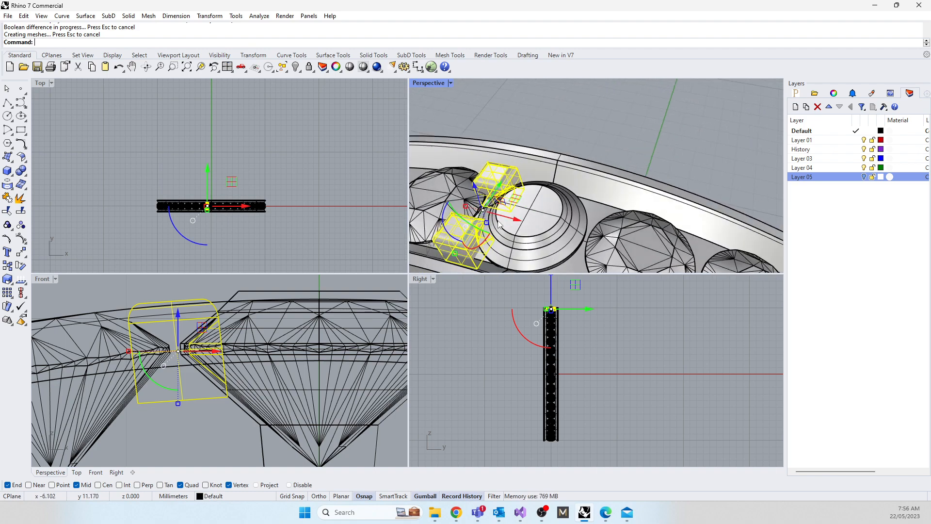
scroll(475, 214, up, 2)
scroll(529, 138, up, 5)
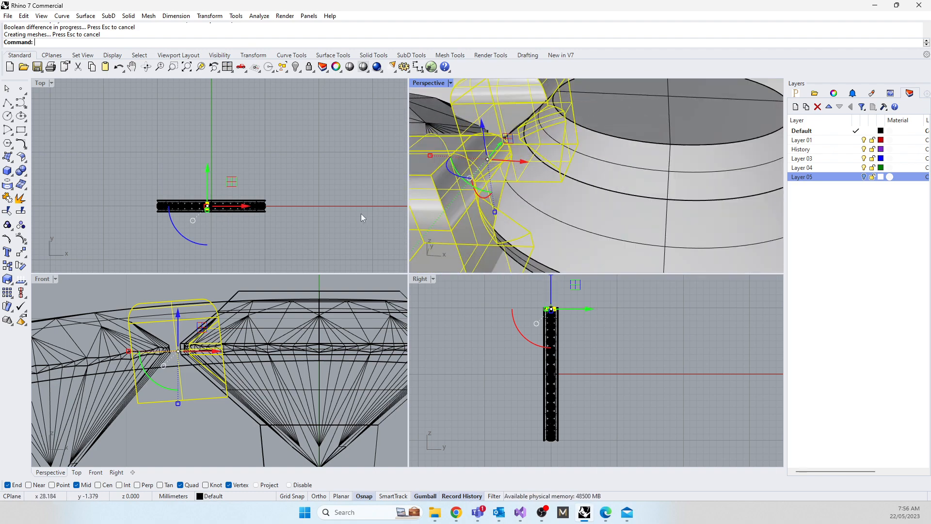
click(315, 213)
scroll(175, 334, down, 3)
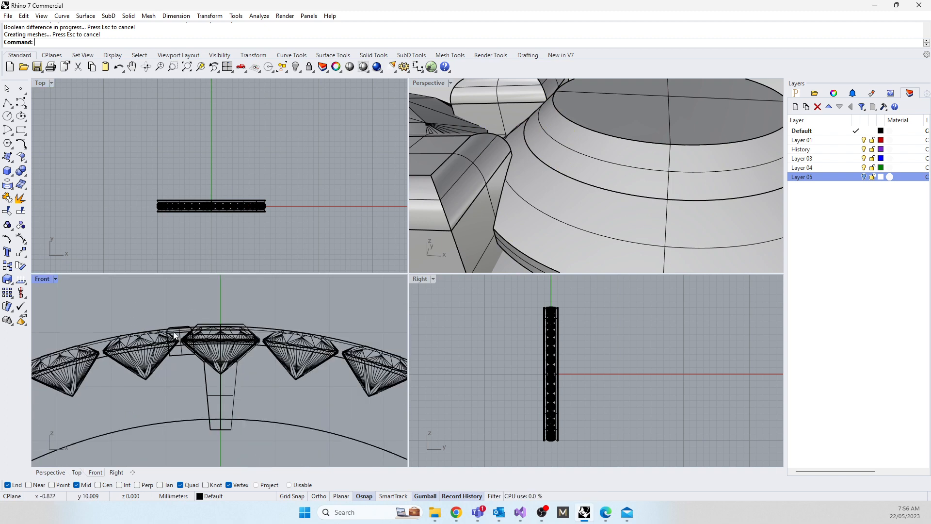
click(205, 391)
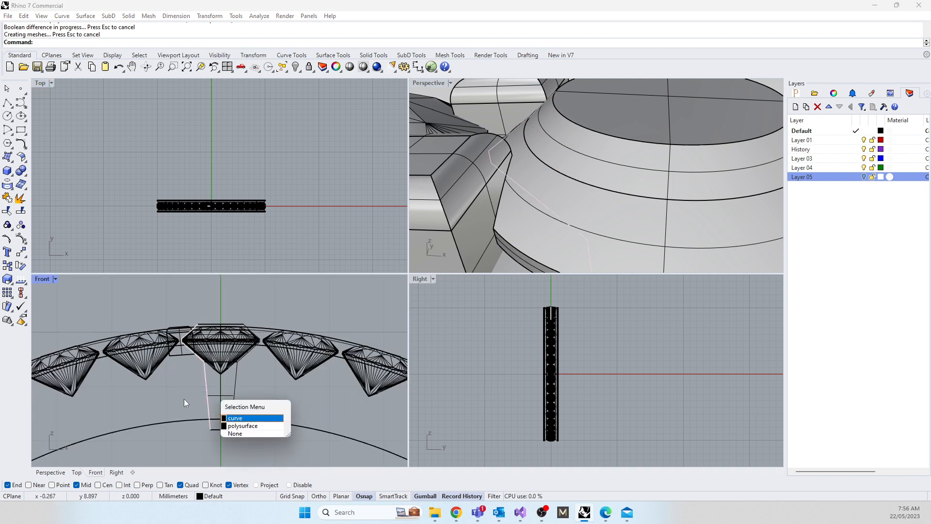
click(240, 418)
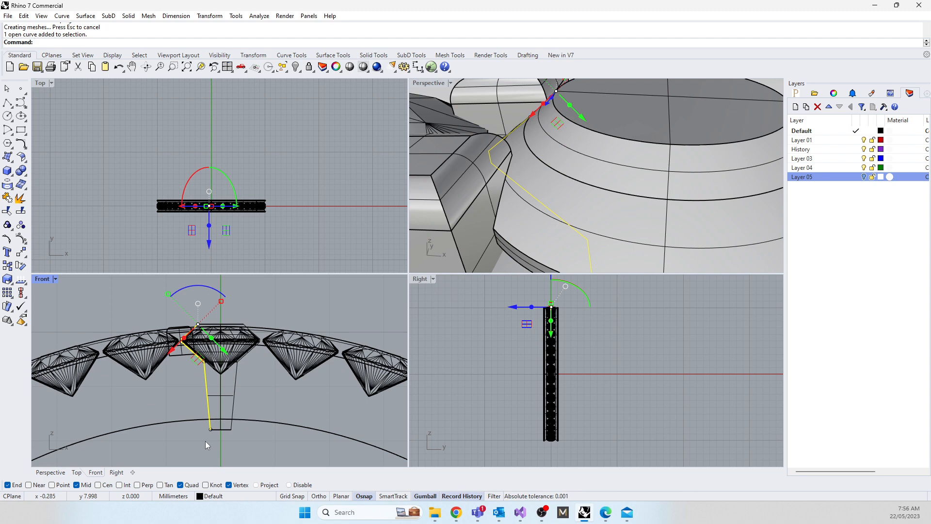
key(Delete)
Step: Try to polar-array the gem-seat cutter and box claw pair around the origin with 42 items over 360 degrees from the Top view
click(207, 391)
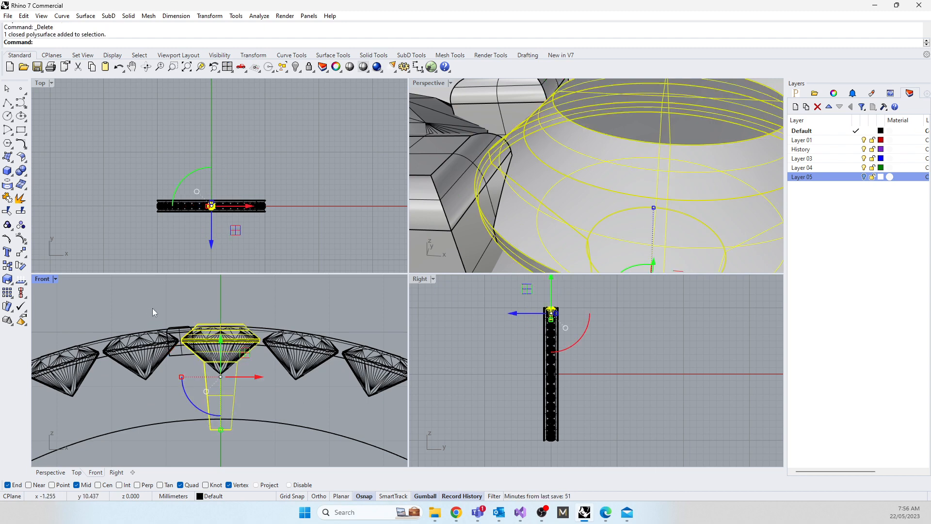
shift+drag(152, 307, 207, 364)
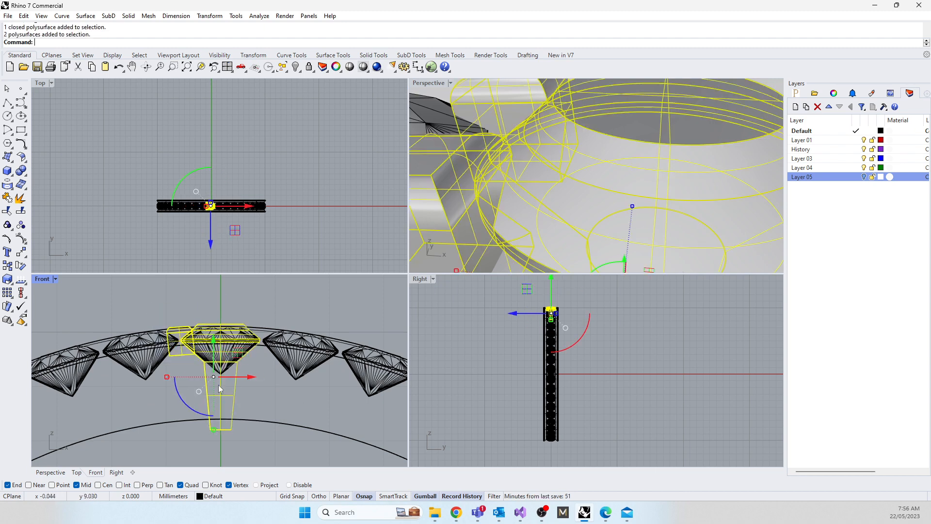
text(Array)
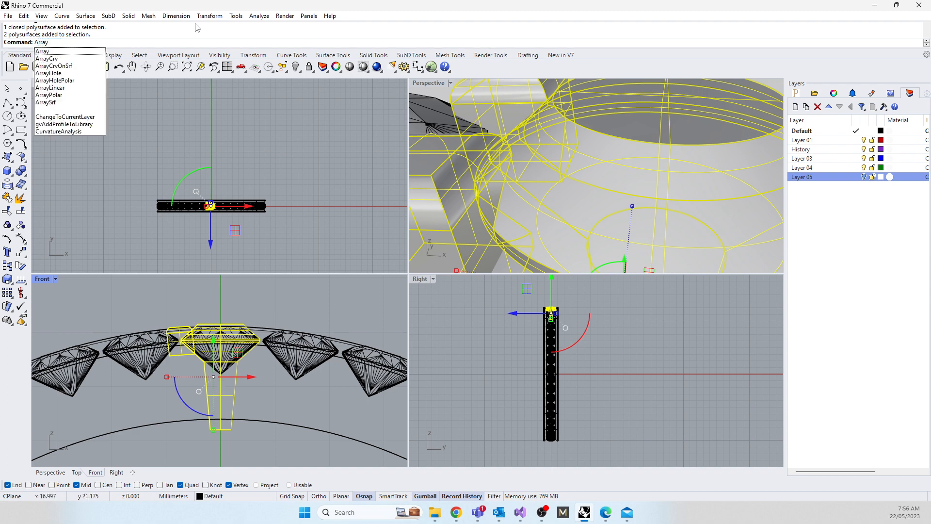
key(Down)
key(Down)
key(Down)
key(Down)
key(Down)
key(Down)
key(Return)
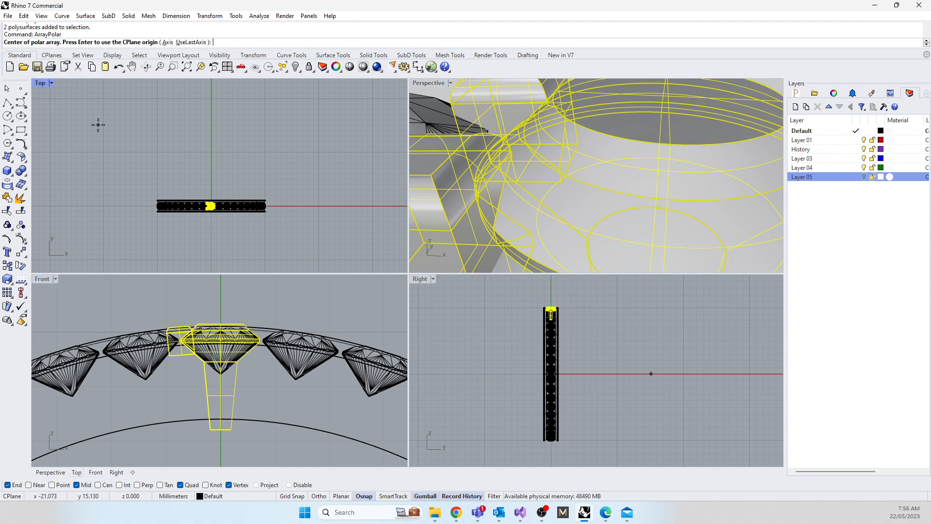
text(0)
key(Return)
mouse_move(208, 395)
right_down()
mouse_move(243, 395)
mouse_move(197, 395)
right_up()
key(Return)
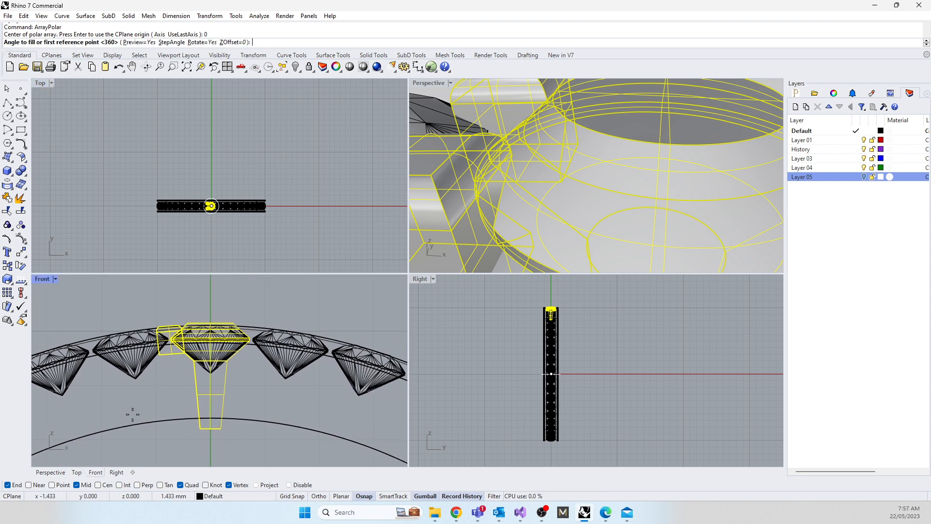
key(Return)
key(ctrl+z)
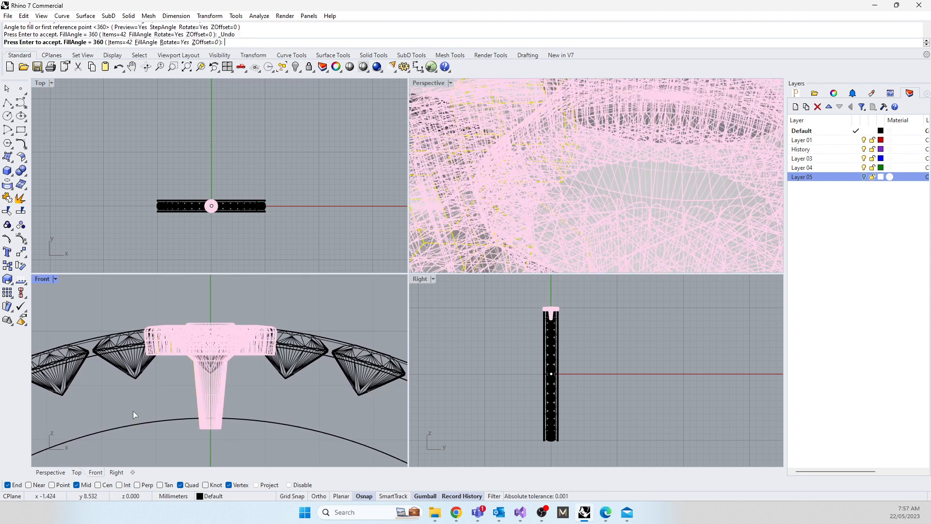
key(Return)
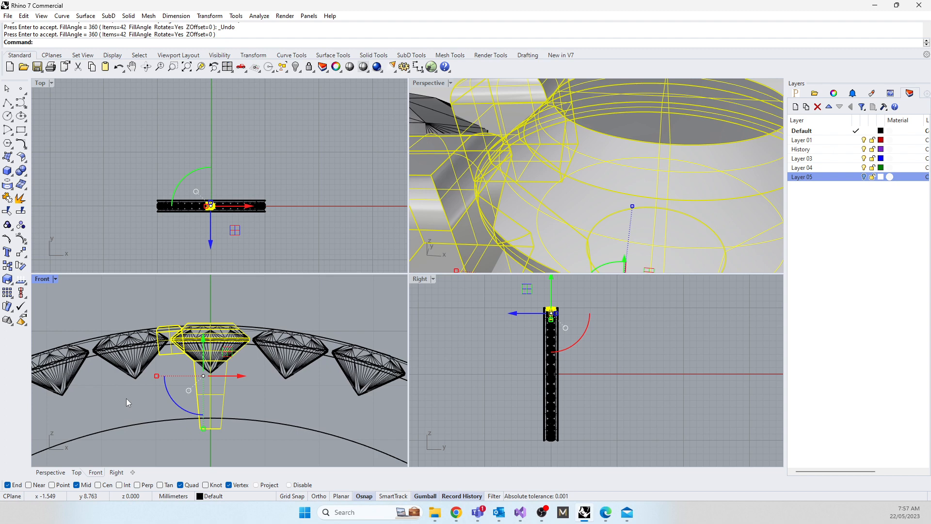
Step: Polar-array the gem-seat cutter and box claw pair around the origin in the Front view, using 42 items over 360 degrees
right_drag(152, 443, 167, 400)
text(Array)
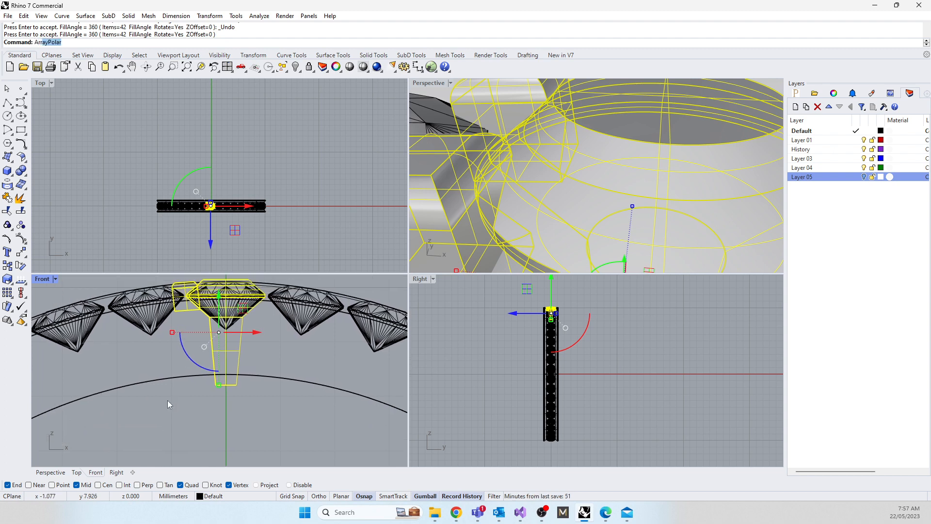
click(49, 95)
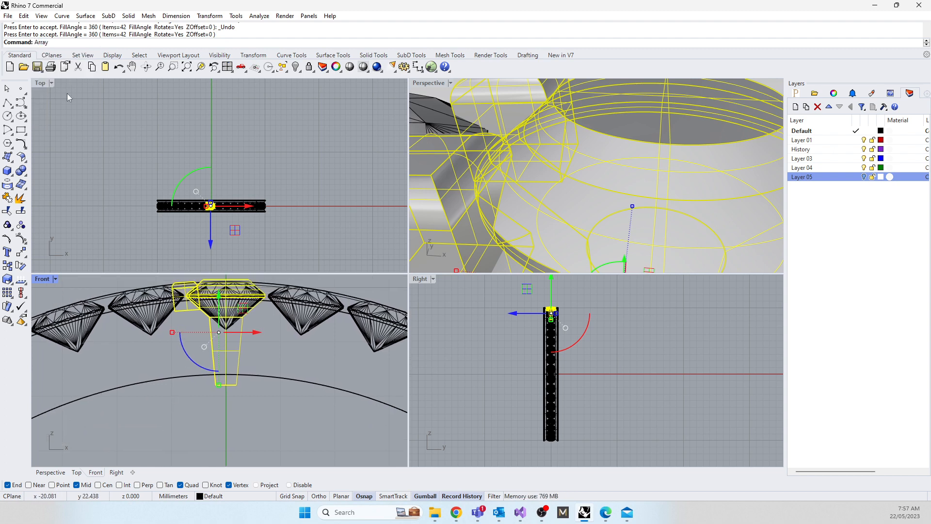
text(0)
key(Return)
right_drag(187, 376, 201, 381)
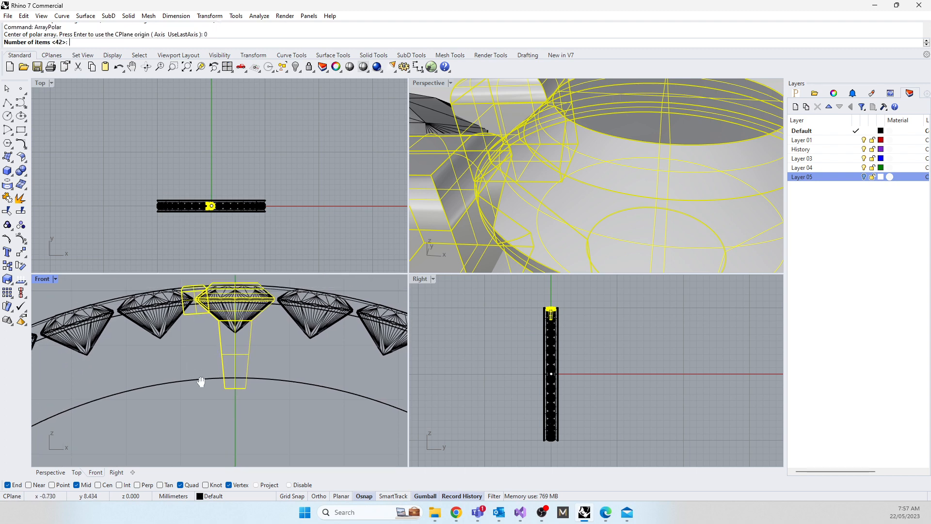
key(Return)
key(Return)
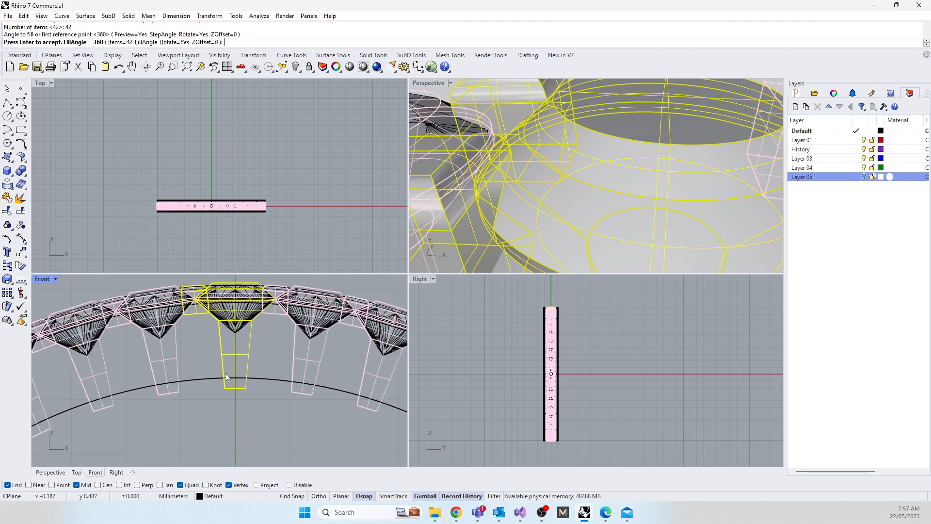
key(Return)
click(223, 406)
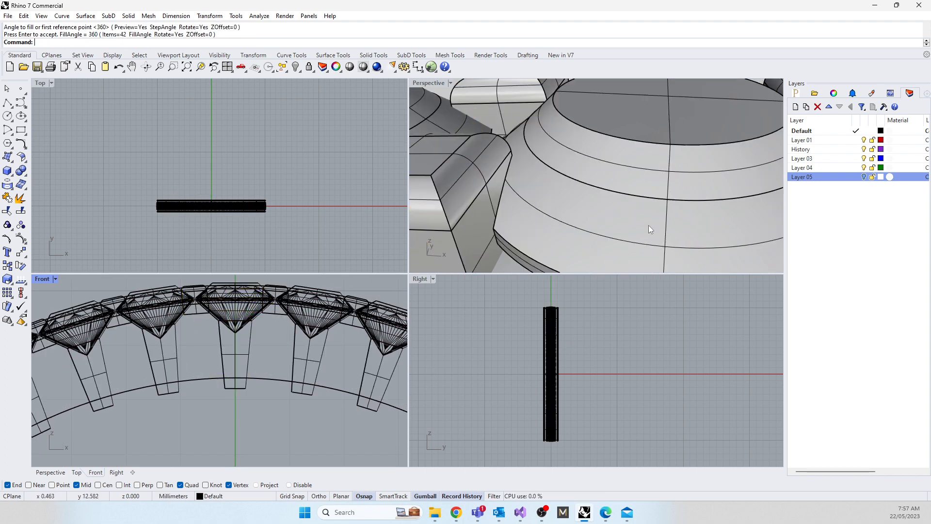
Step: Inspect the arrayed cutters and claws in the Perspective view, undoing and redoing the polar array to compare both states
scroll(620, 168, down, 10)
scroll(620, 168, up, 8)
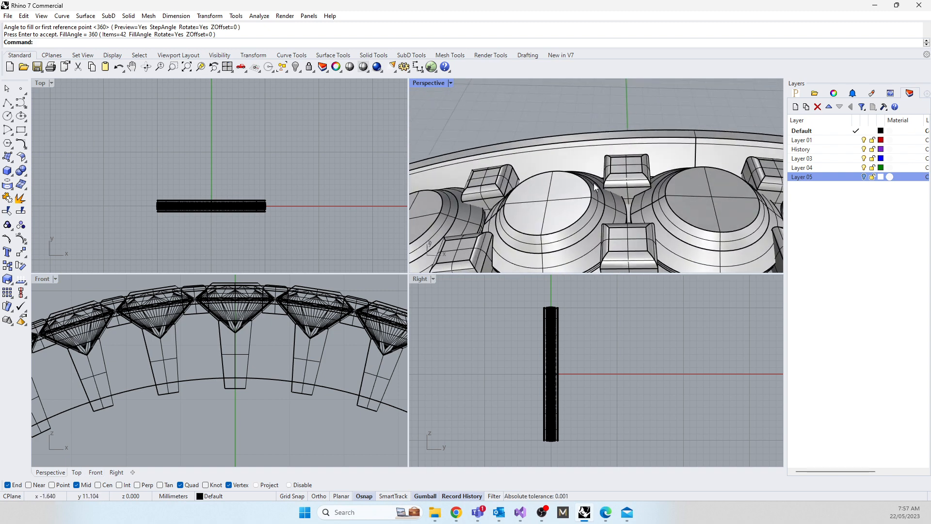
key(ctrl+z)
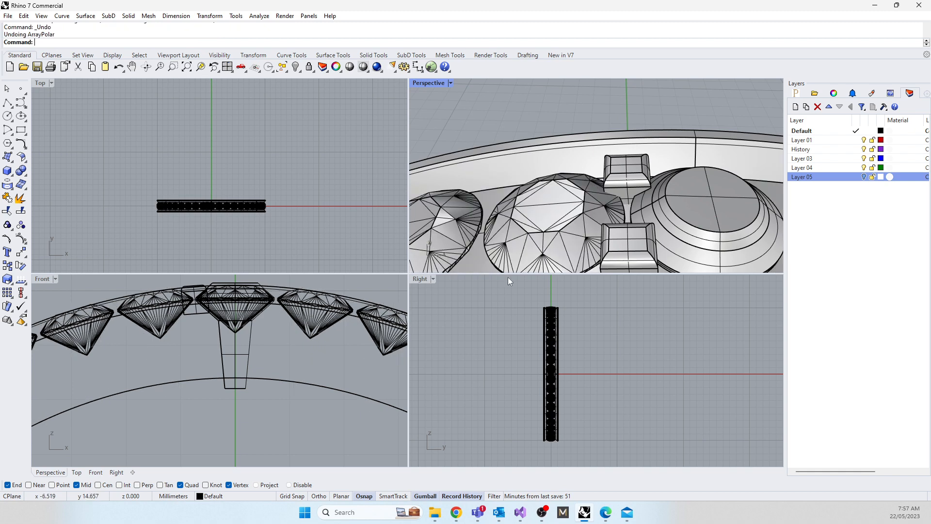
key(ctrl+y)
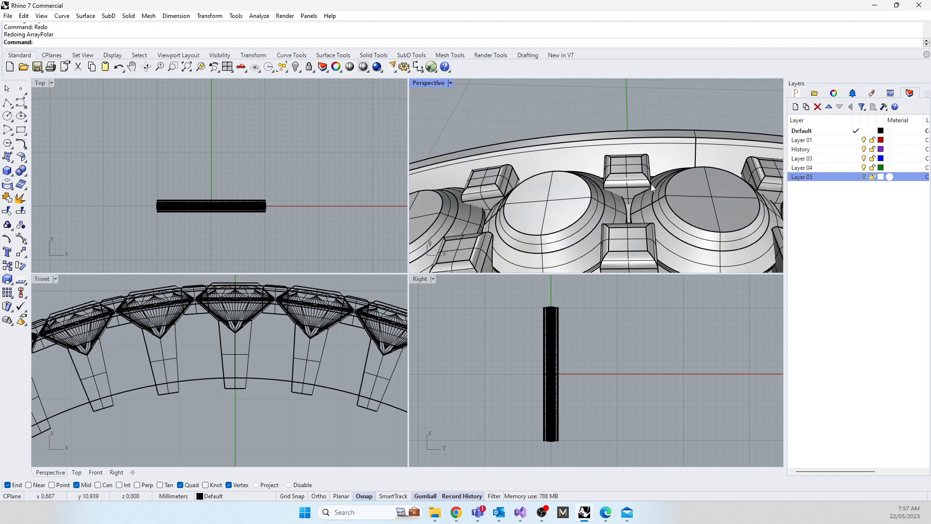
Step: Subtract the neighbouring arrayed cutter from the original box claw pair with BooleanDifference, using DeleteInput=No and accepting the broken history
scroll(645, 190, up, 1)
scroll(632, 193, up, 1)
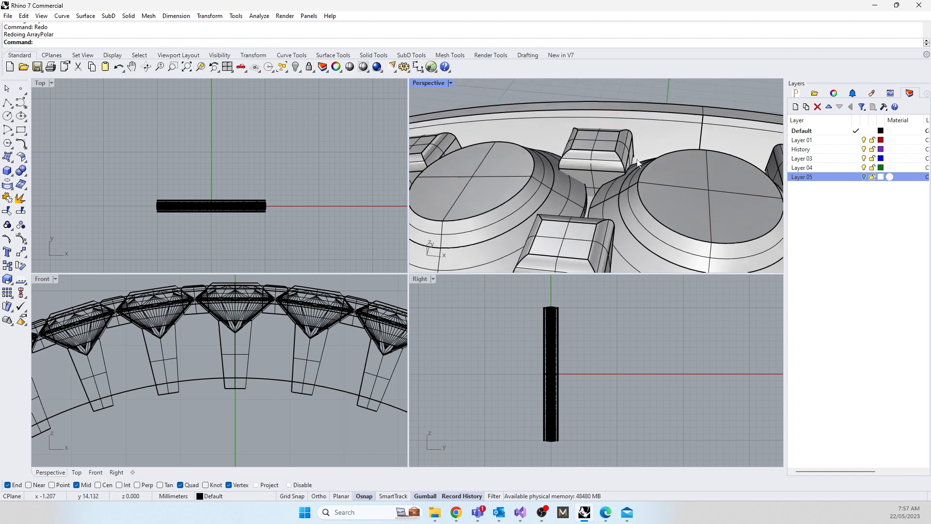
click(581, 167)
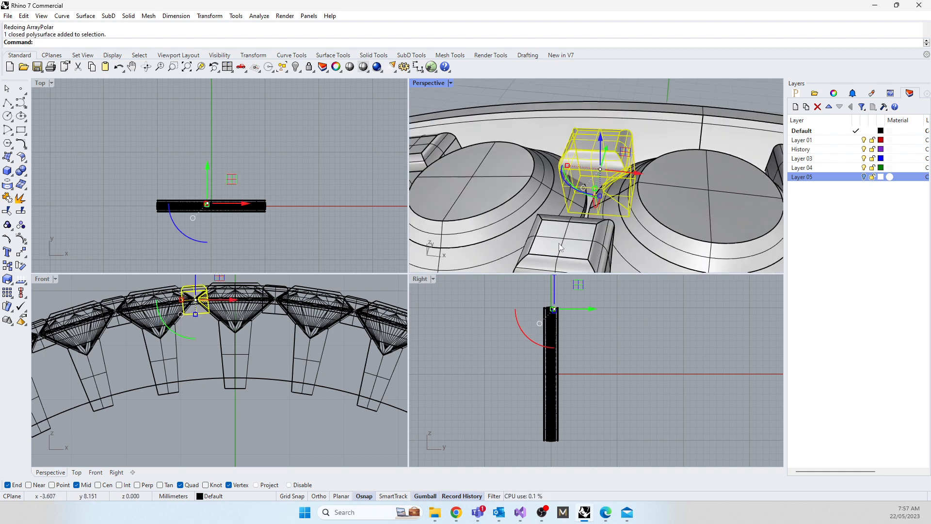
shift+click(560, 247)
text(Bd)
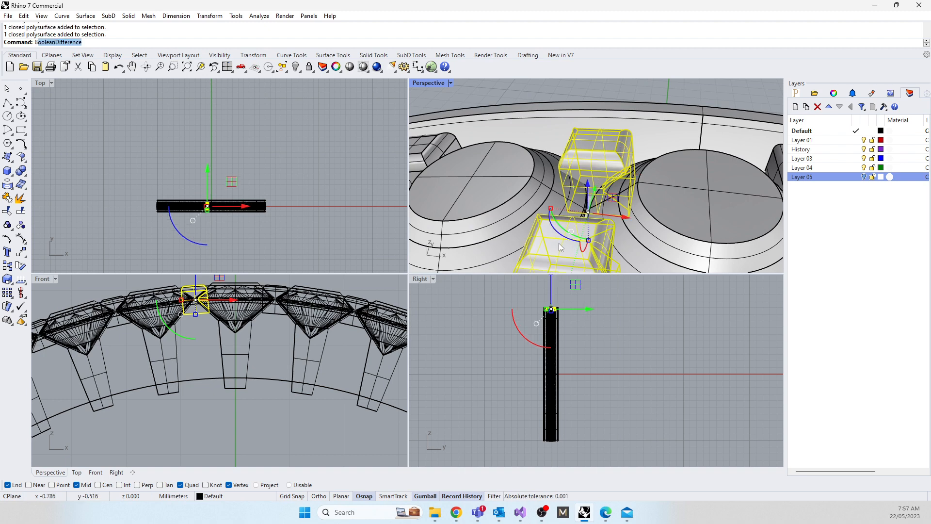
key(Return)
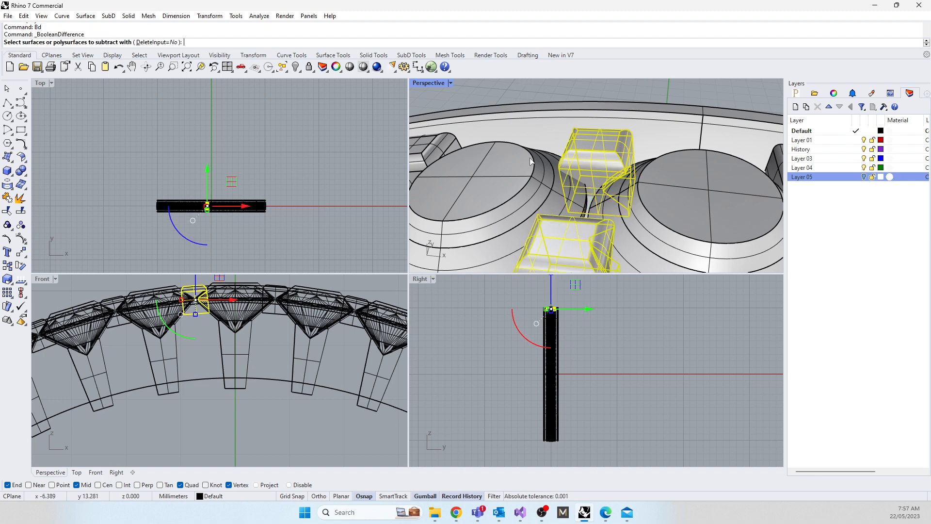
click(523, 157)
right_drag(523, 157, 643, 178)
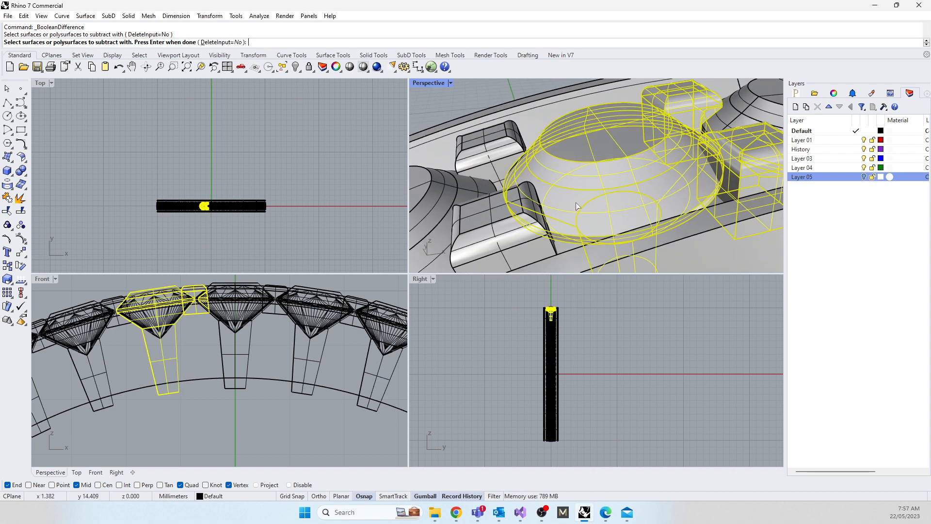
key(Return)
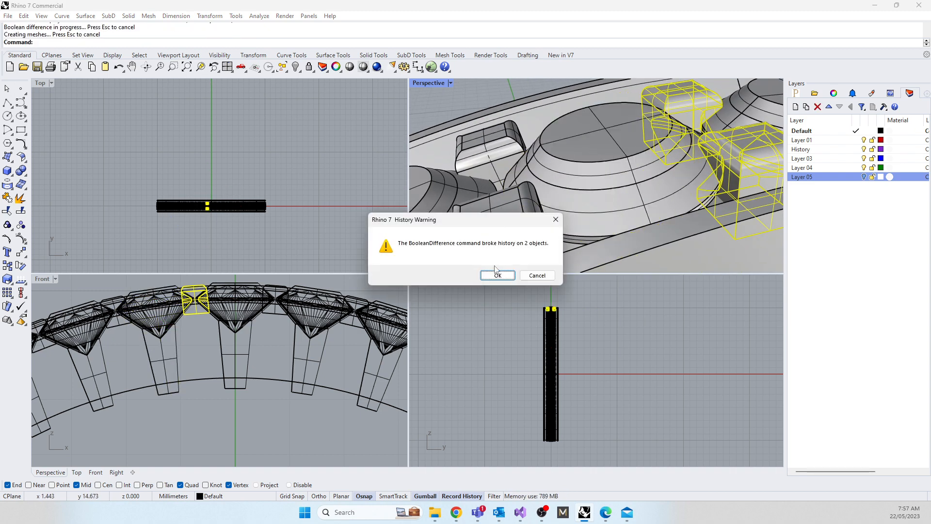
click(498, 274)
Step: Copy the two box claws notched on both sides to the clipboard
right_drag(505, 240, 514, 100)
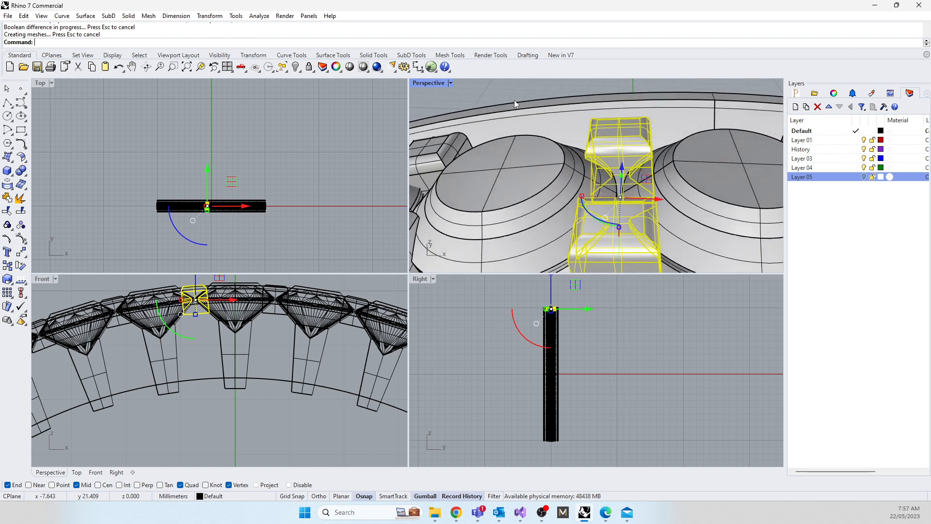
key(Escape)
click(609, 157)
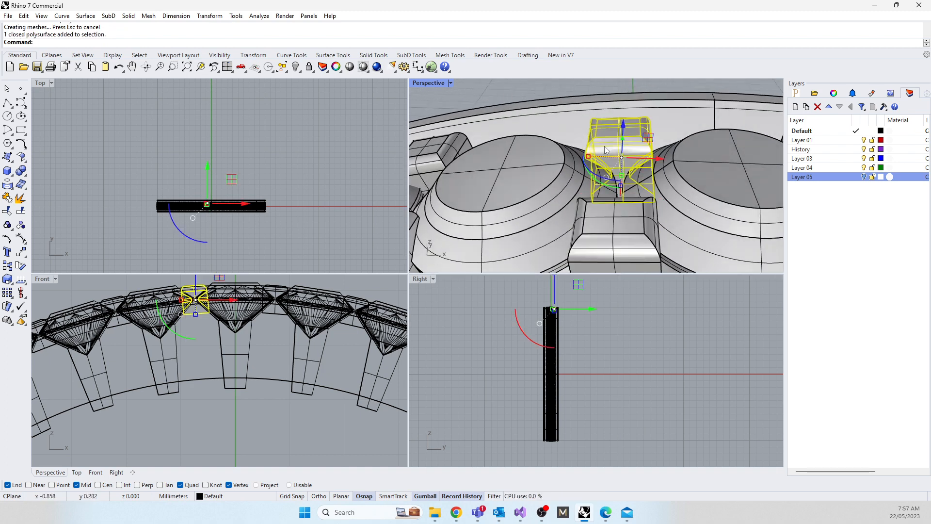
shift+click(604, 227)
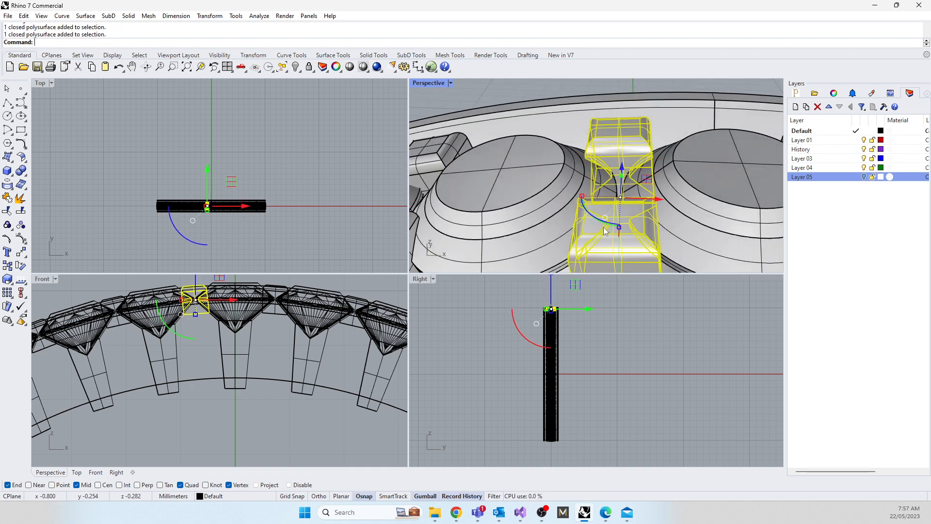
key(ctrl+c)
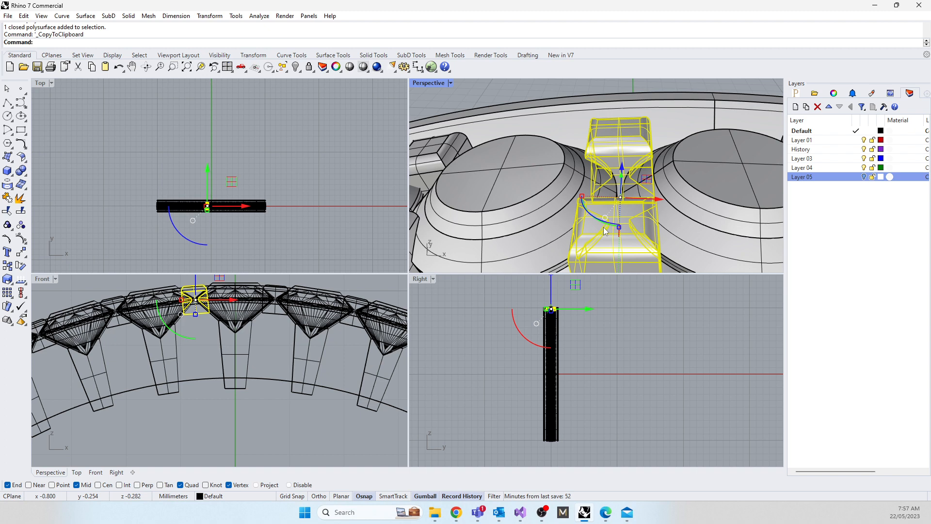
Step: Undo back to the single gem-seat cutter and claw pair before the polar array
key(ctrl+z)
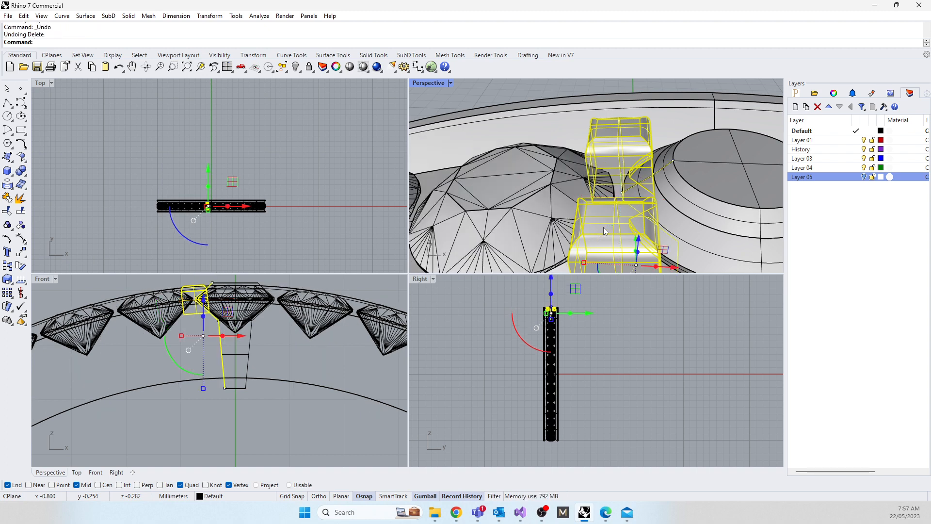
click(198, 422)
scroll(211, 331, up, 5)
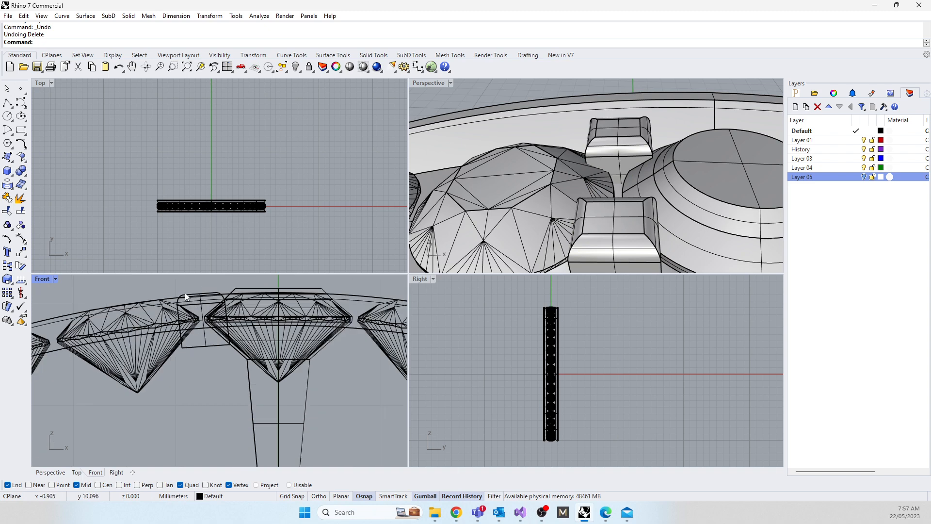
Step: Replace the original box claw pair beside the top gem with the copied pair notched on both sides
drag(168, 289, 243, 365)
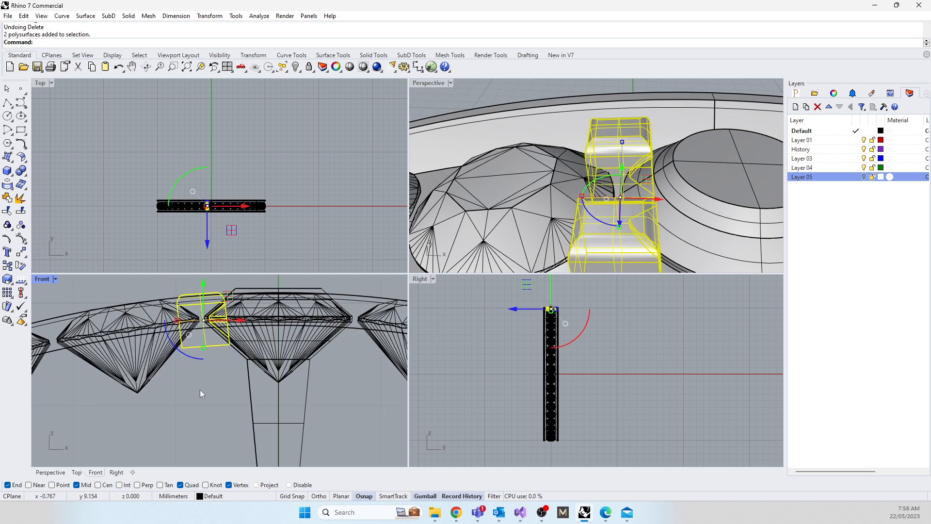
key(Delete)
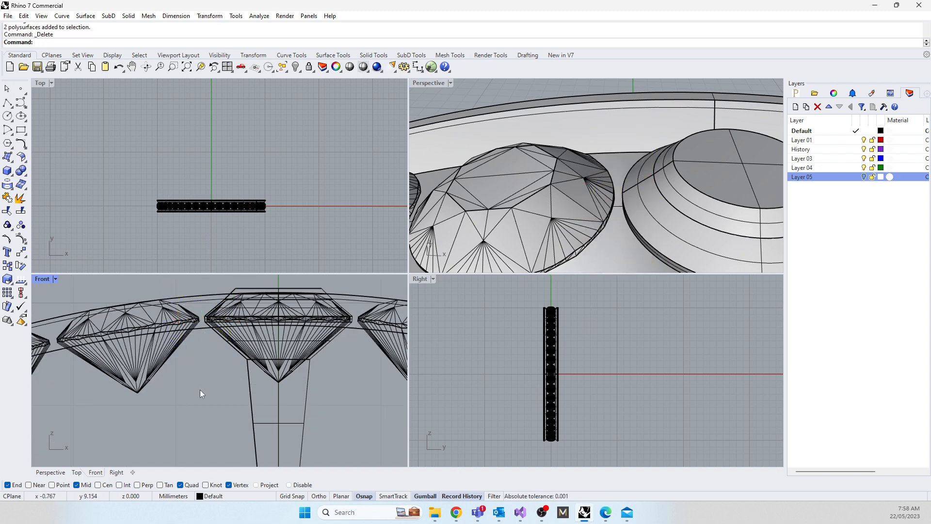
key(ctrl+v)
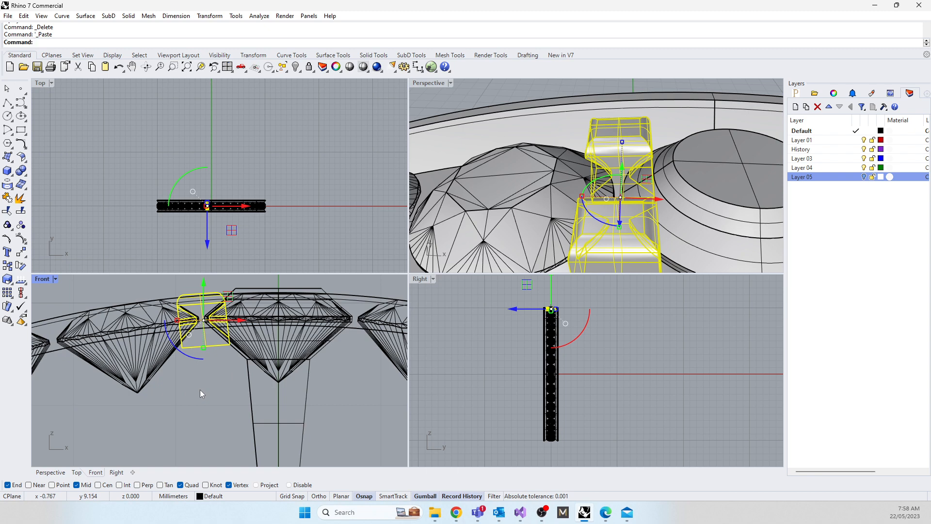
scroll(194, 329, up, 5)
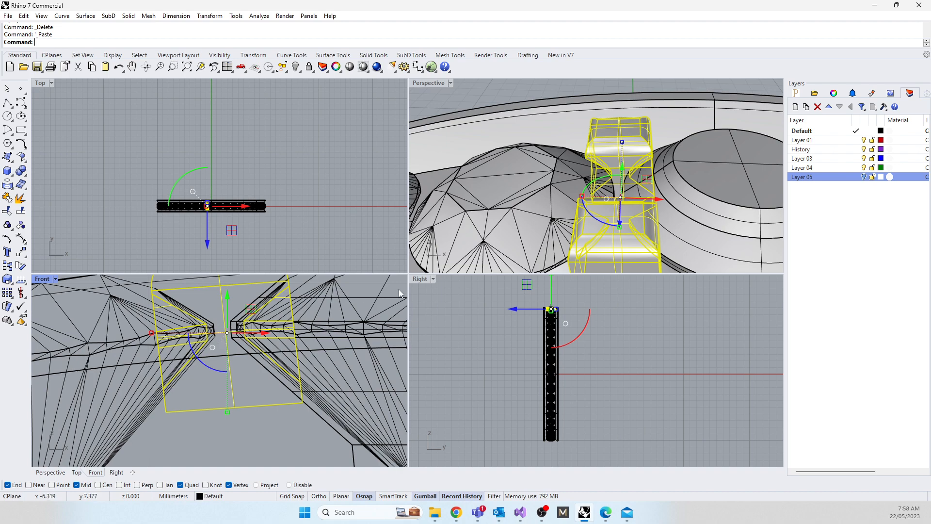
scroll(730, 144, up, 8)
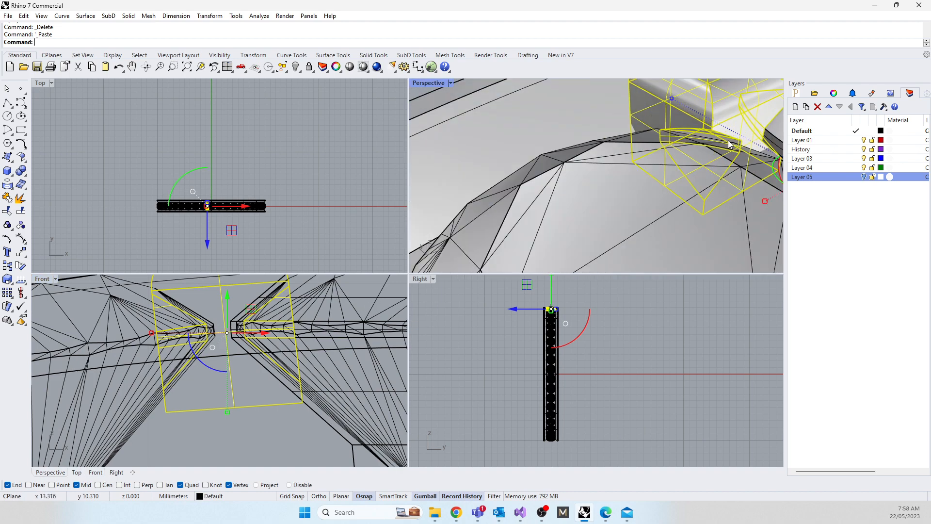
scroll(730, 144, down, 5)
scroll(251, 386, down, 5)
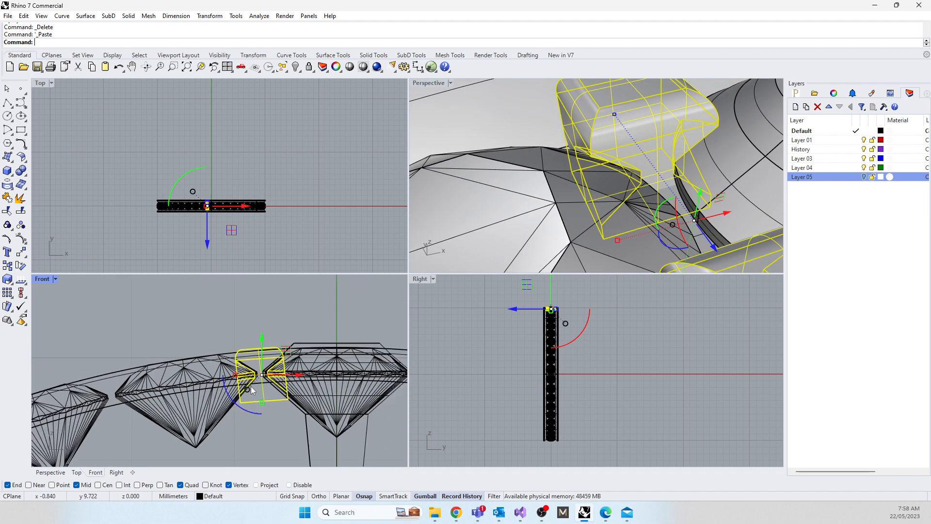
Step: Polar-array the gem-seat cutter and double-notched claw pair around the origin in the Front view, using 42 items over 360 degrees
scroll(262, 398, down, 3)
scroll(281, 402, up, 4)
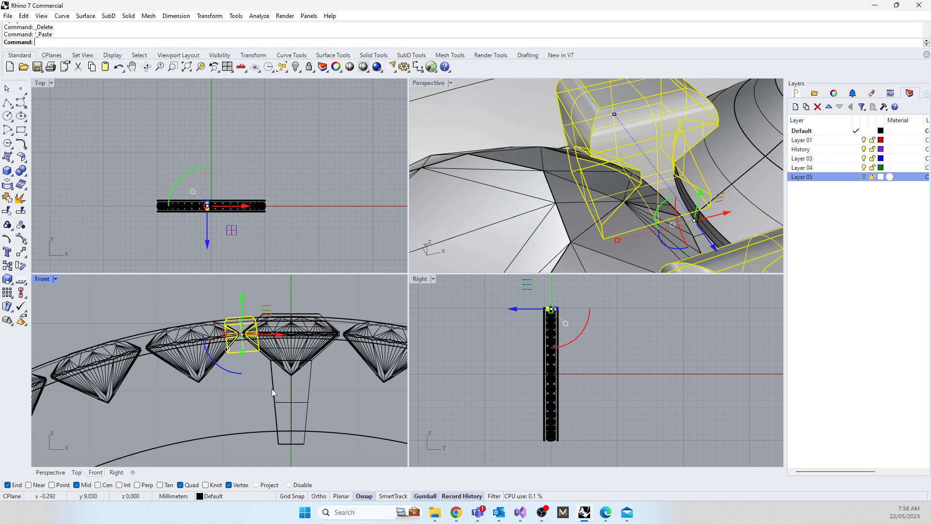
click(272, 388)
click(308, 422)
scroll(253, 386, down, 4)
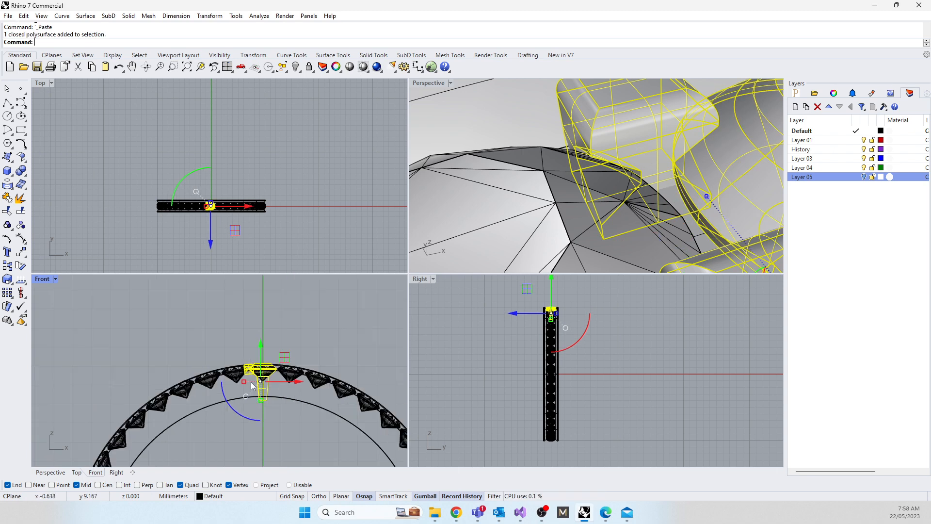
double_click(42, 278)
right_drag(278, 301, 270, 268)
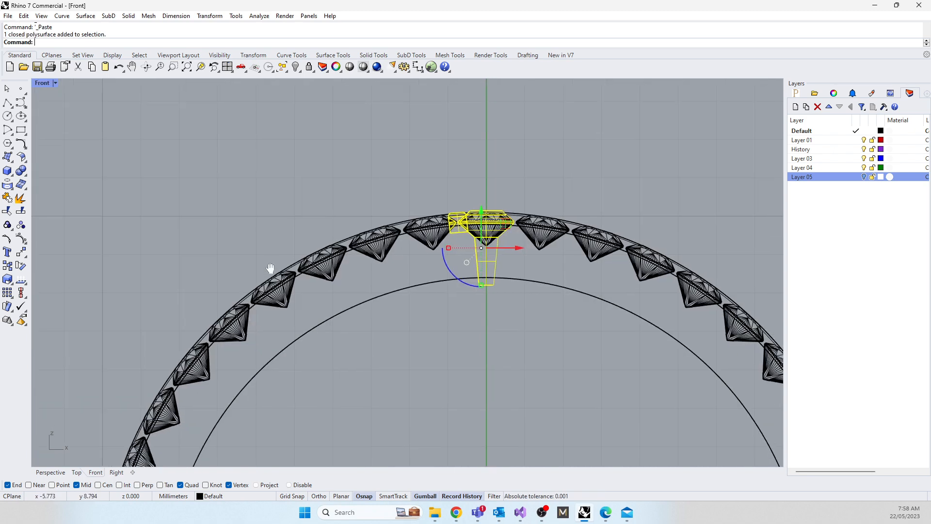
text(Array)
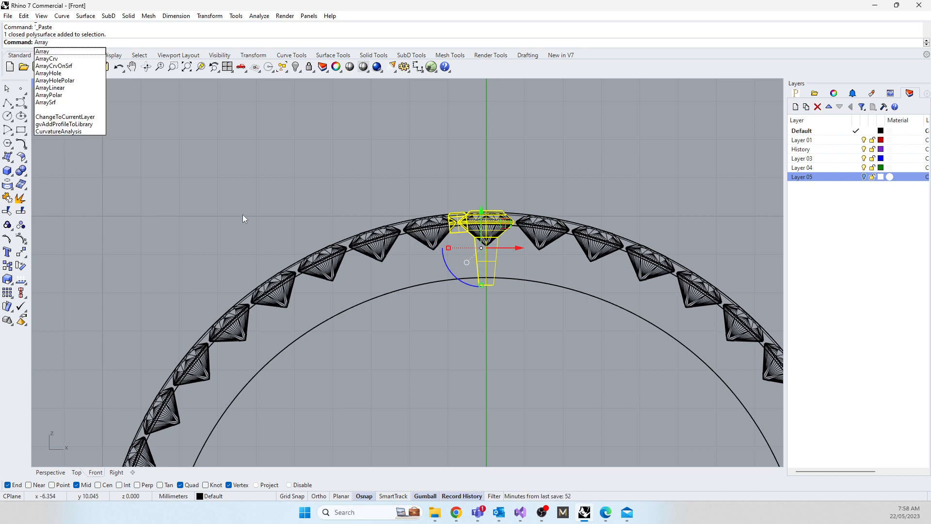
click(48, 95)
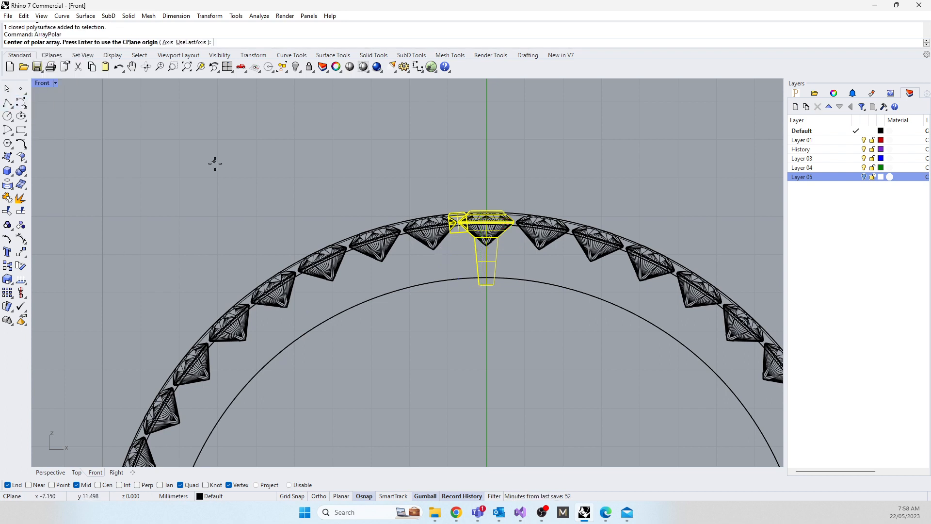
text(0)
key(Return)
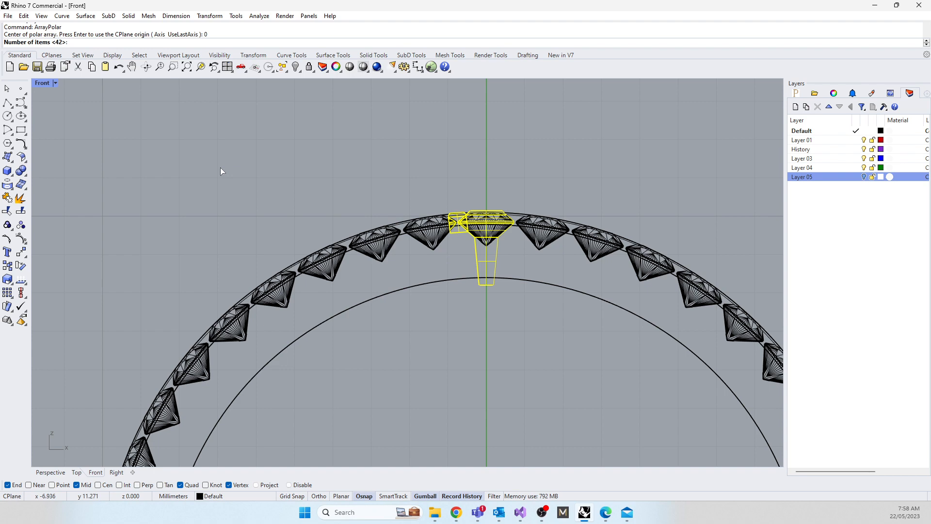
key(Return)
key(Return)
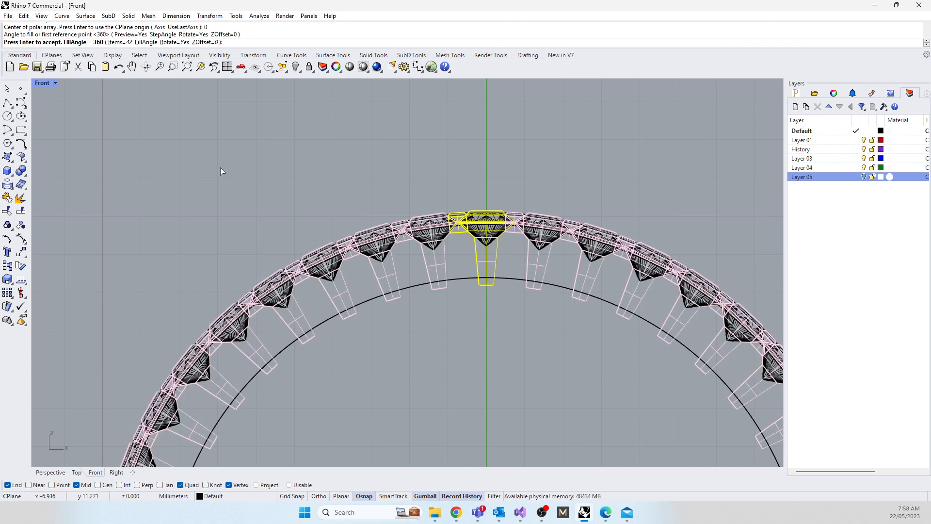
key(Return)
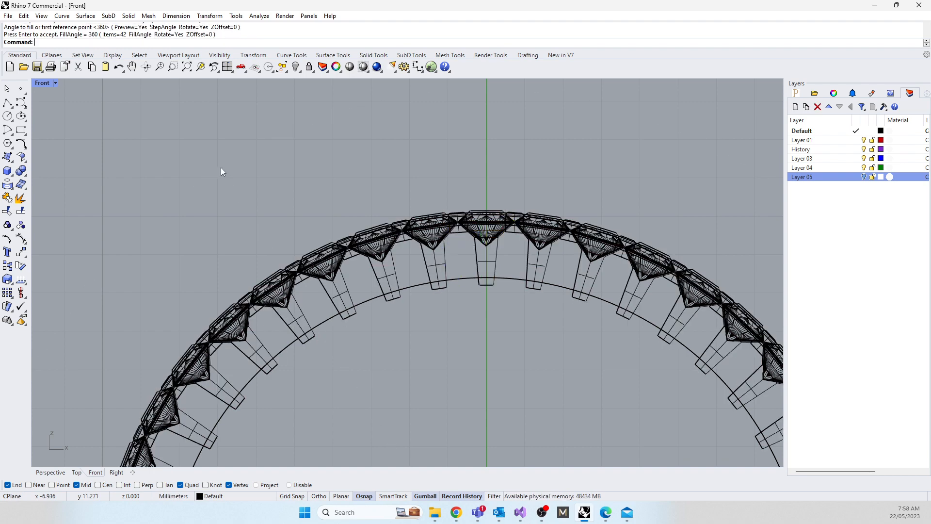
Step: Check the new array in the Perspective view and select all the gem meshes with SelMesh
double_click(39, 81)
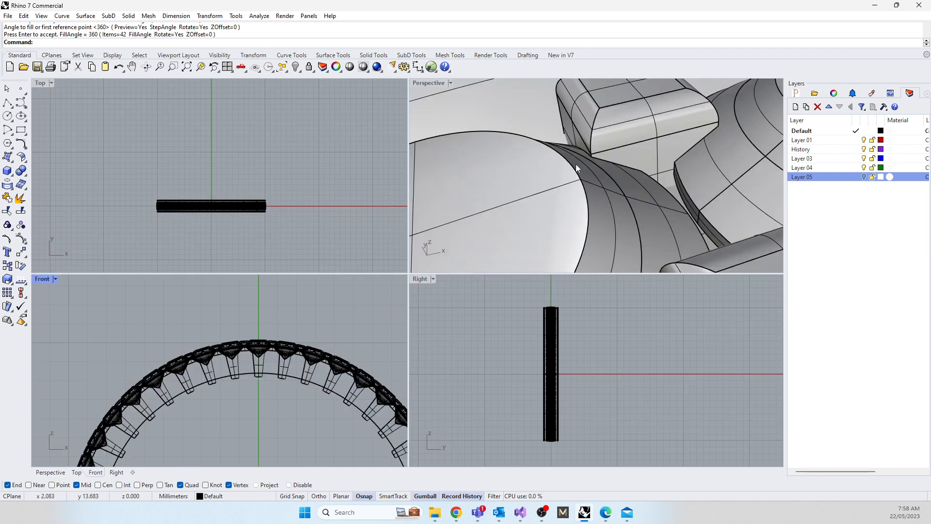
scroll(586, 190, down, 5)
right_drag(586, 190, 556, 132)
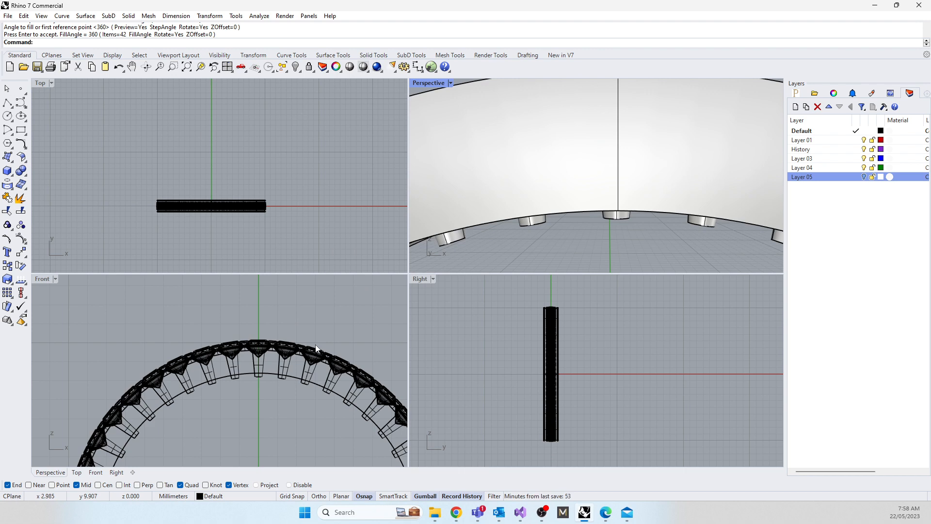
scroll(298, 355, up, 6)
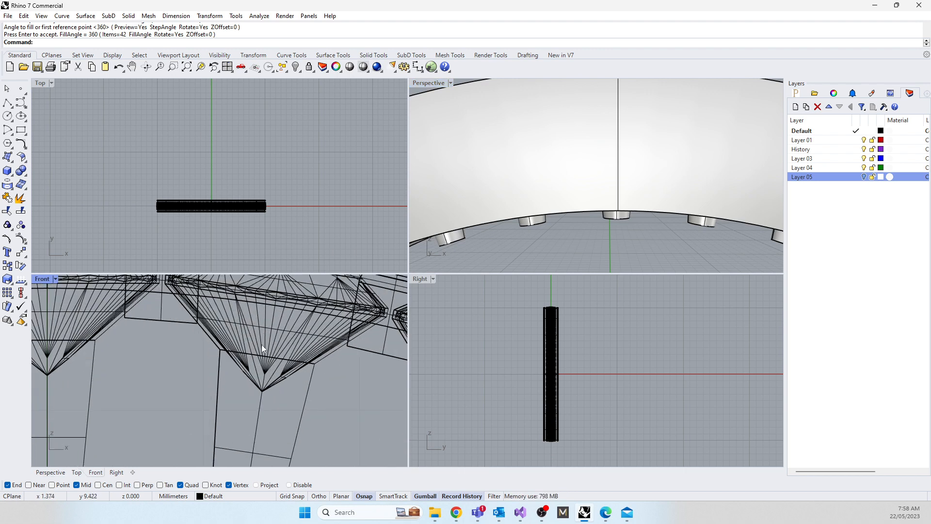
click(261, 345)
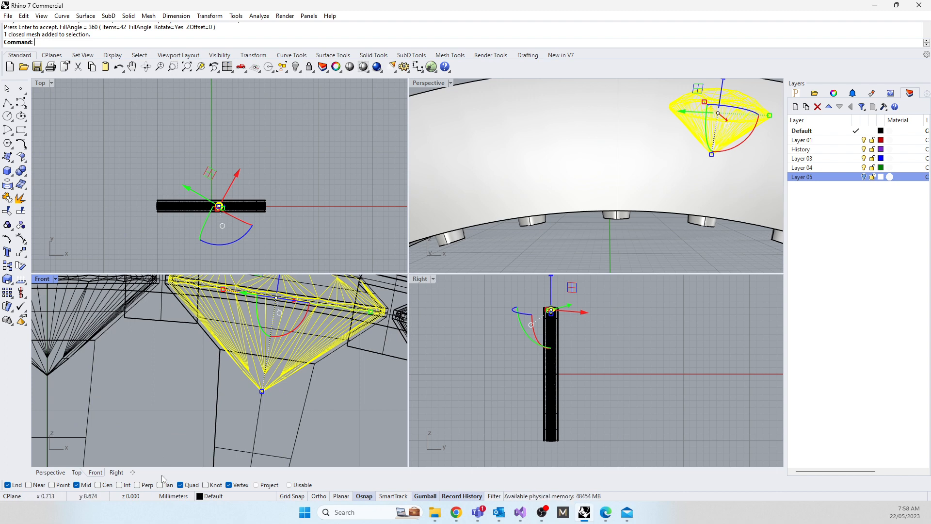
click(153, 377)
text(Sel)
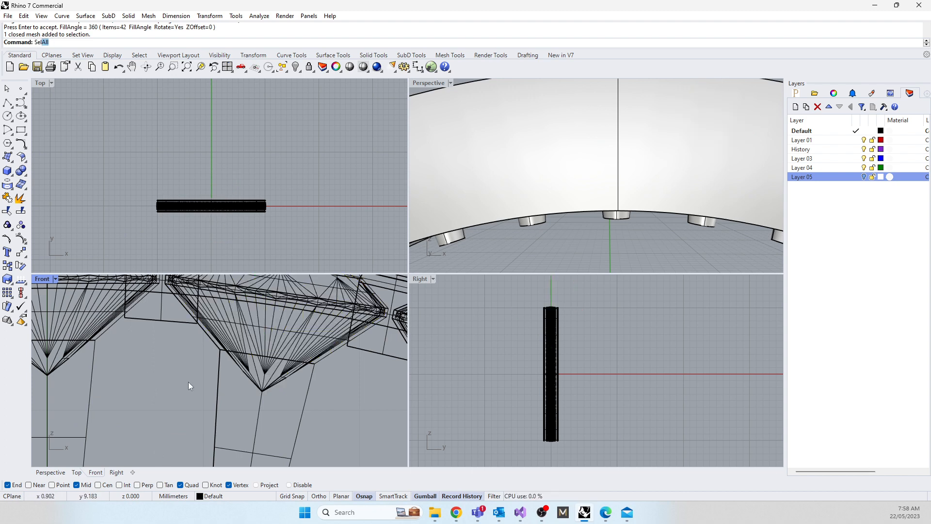
text(Mesh)
key(Return)
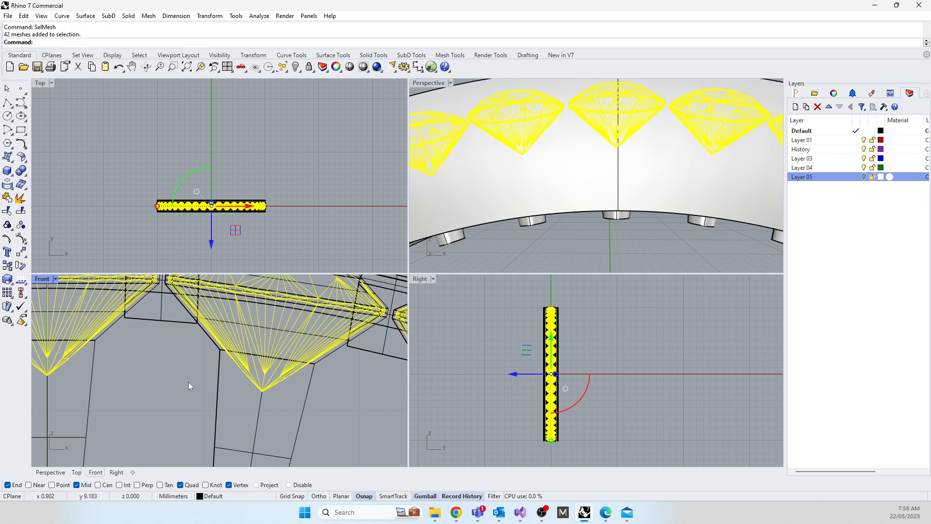
Step: Rename Layer 01 as Gem
double_click(803, 141)
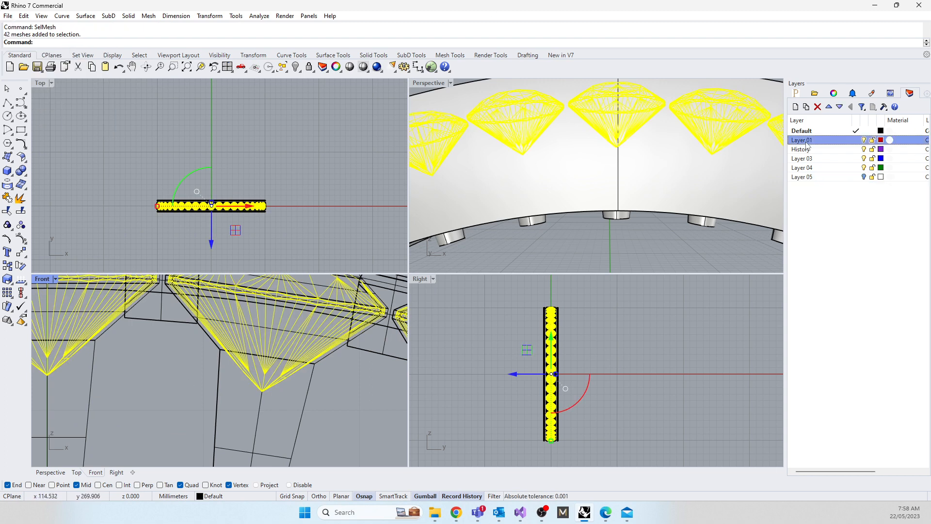
text(Gem)
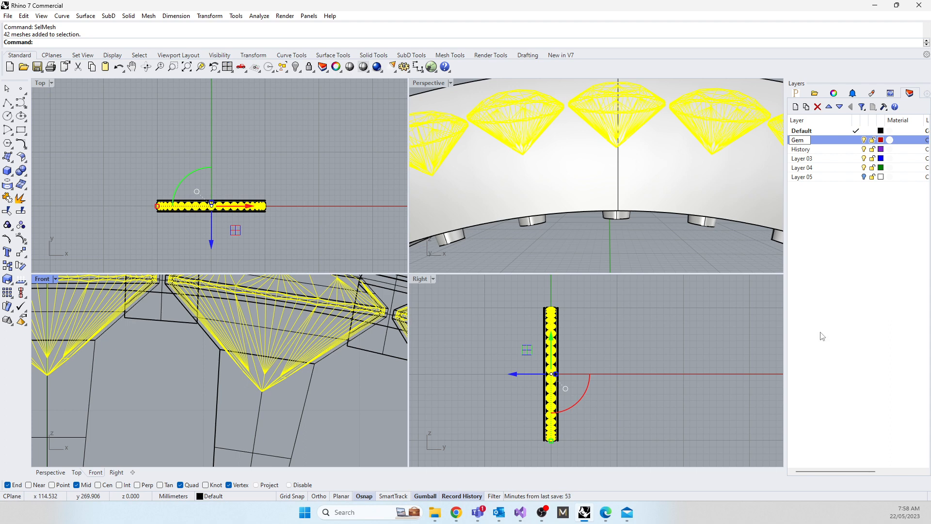
key(Return)
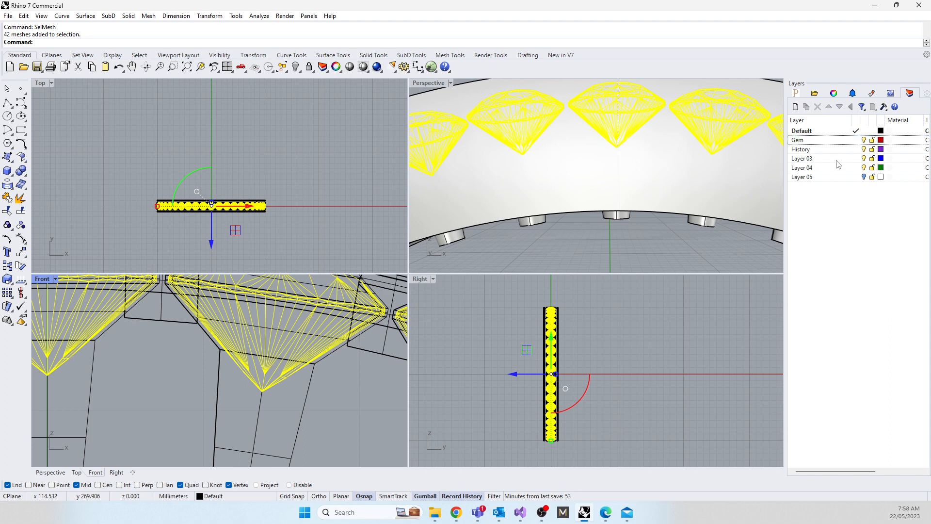
Step: Move the selected gem meshes to the Gem layer and hide that layer
right_click(799, 141)
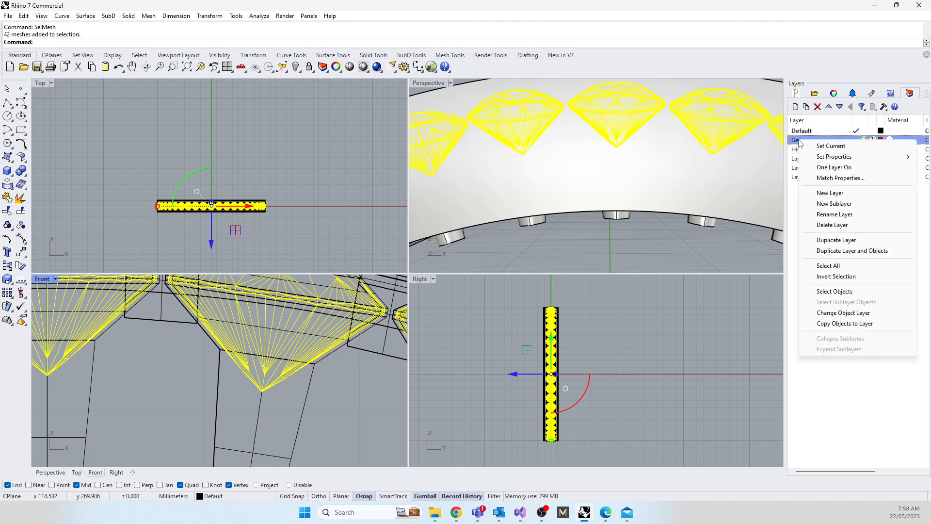
click(844, 313)
click(863, 140)
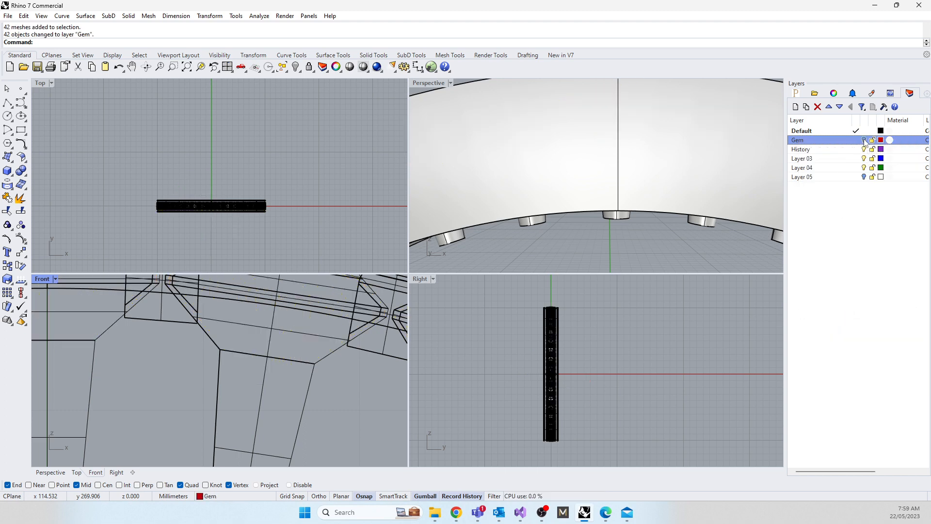
click(864, 140)
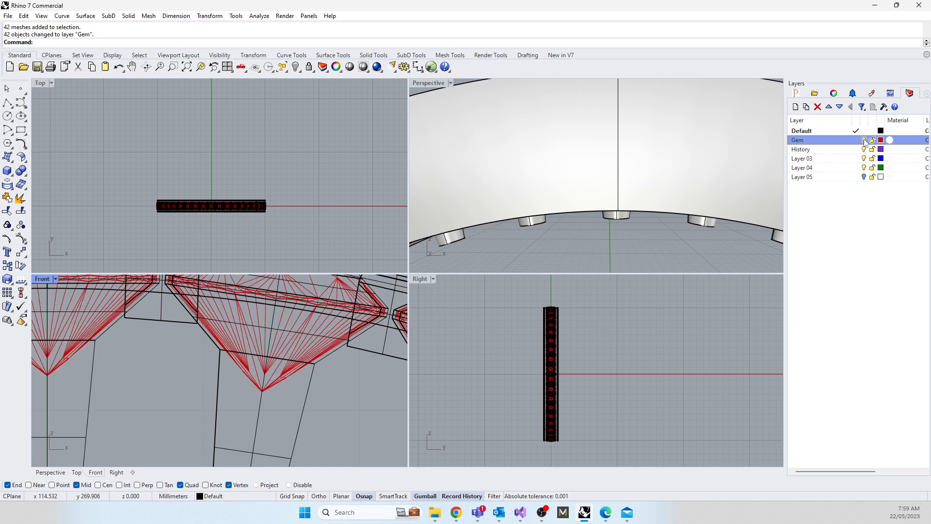
click(863, 140)
Step: In the Front view, Boolean-subtract two gem-seat cutters left and four right of the topmost one from the ring band, with DeleteInput set to Yes
scroll(302, 336, down, 5)
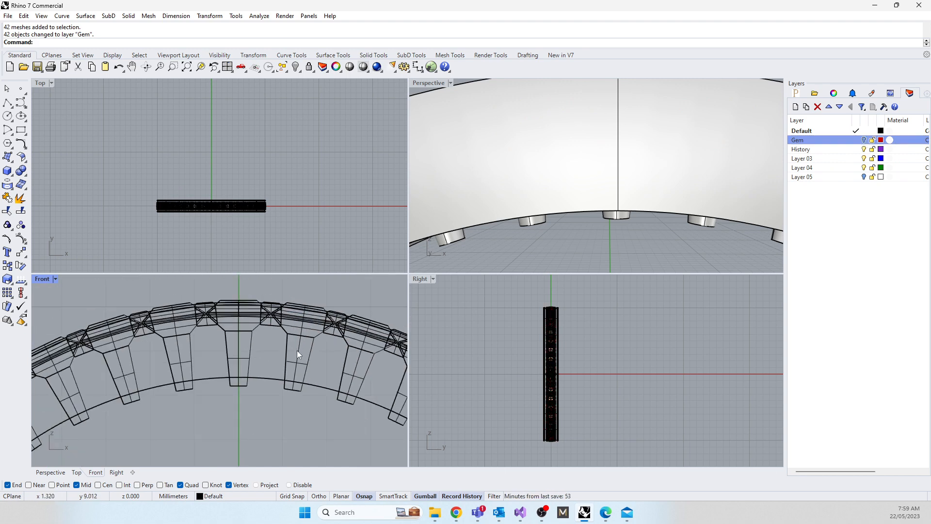
double_click(44, 279)
scroll(246, 285, down, 5)
right_drag(303, 333, 363, 307)
scroll(321, 252, up, 5)
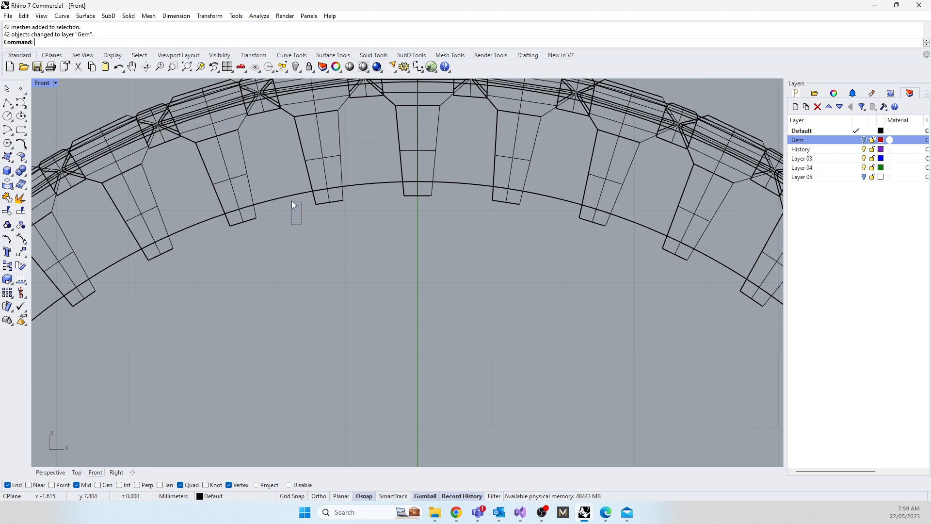
drag(292, 201, 292, 200)
text(Bd)
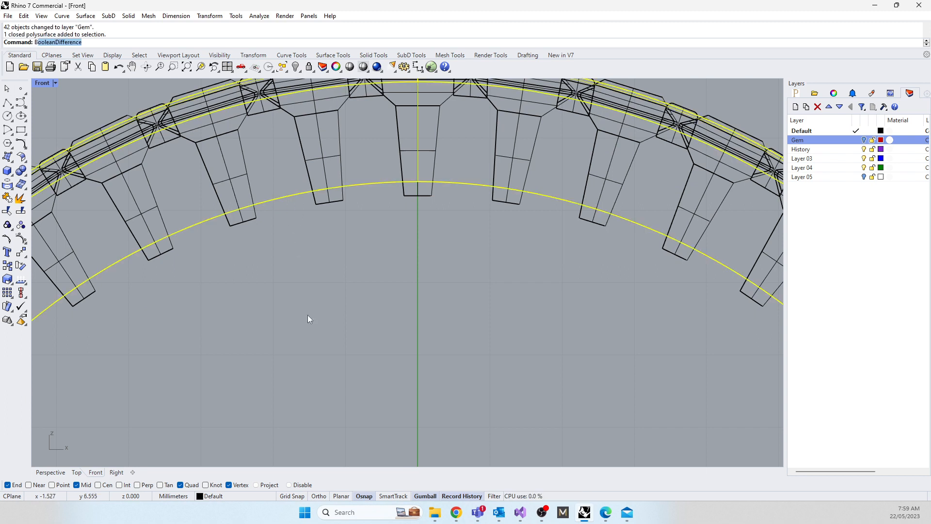
key(Return)
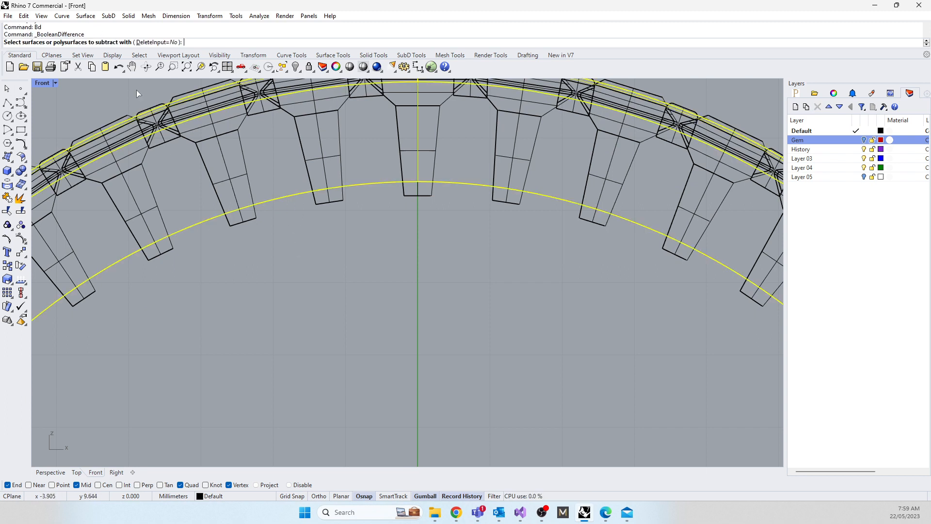
click(158, 42)
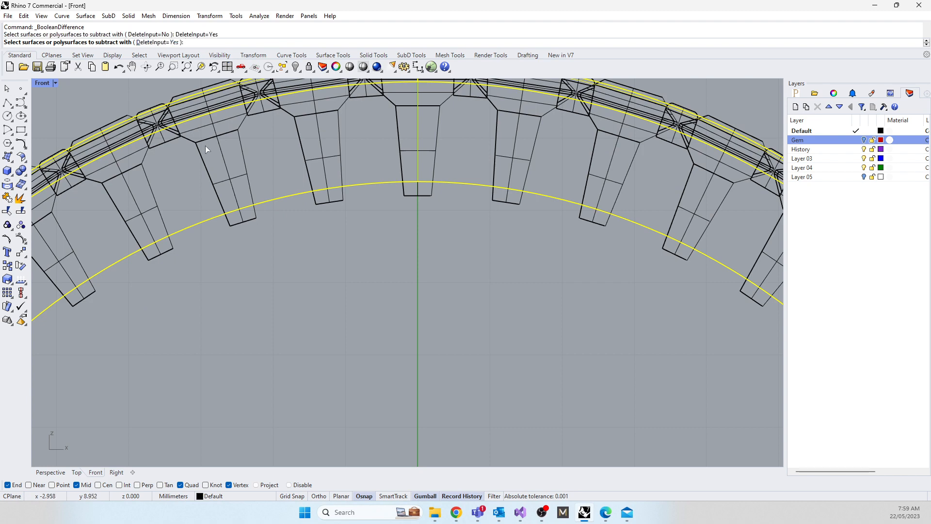
click(224, 168)
click(317, 161)
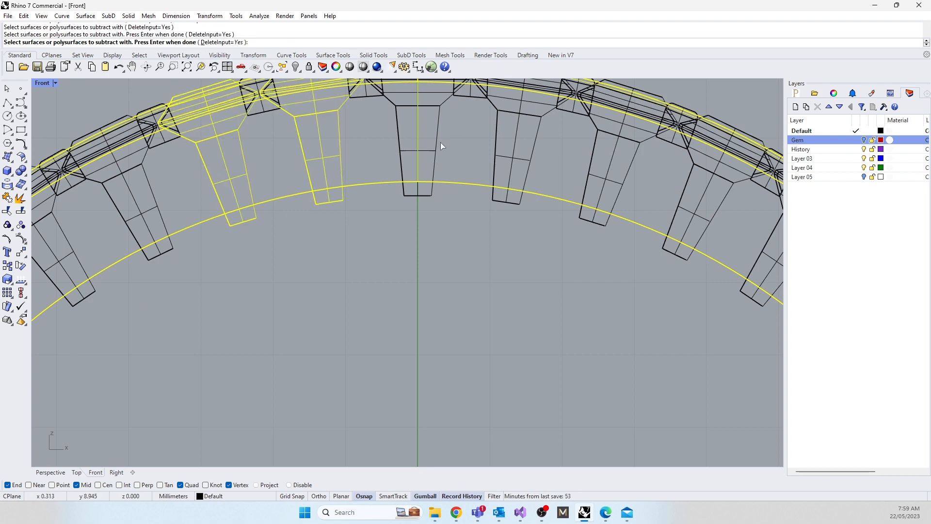
scroll(438, 142, up, 8)
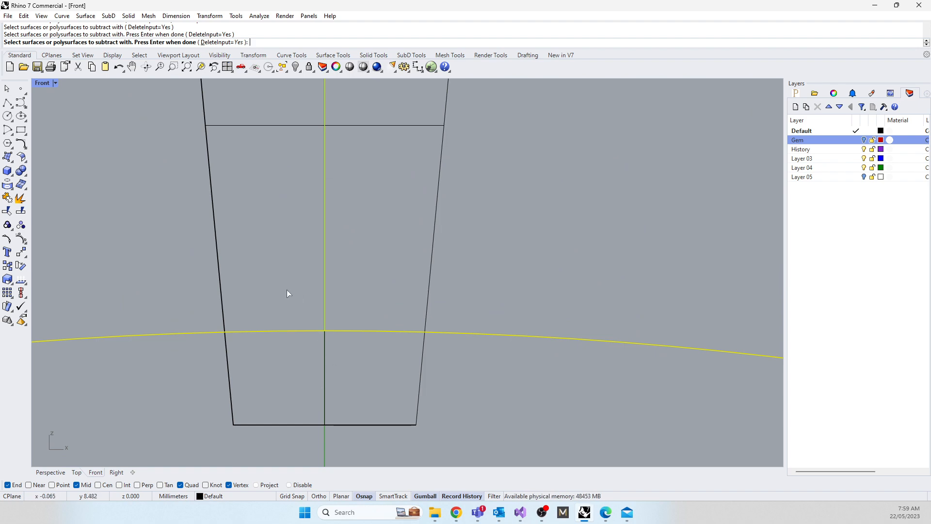
scroll(264, 284, down, 15)
click(320, 250)
click(386, 267)
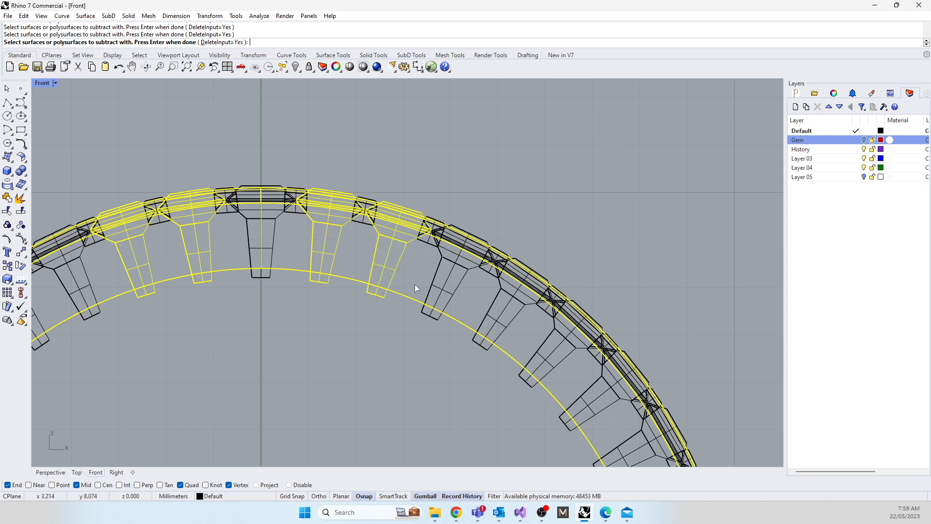
click(493, 318)
click(458, 296)
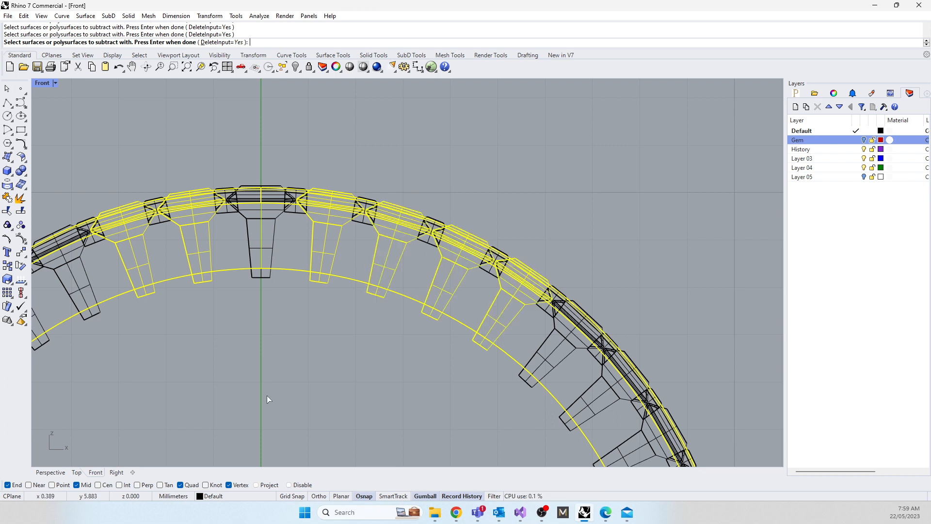
key(Return)
click(497, 275)
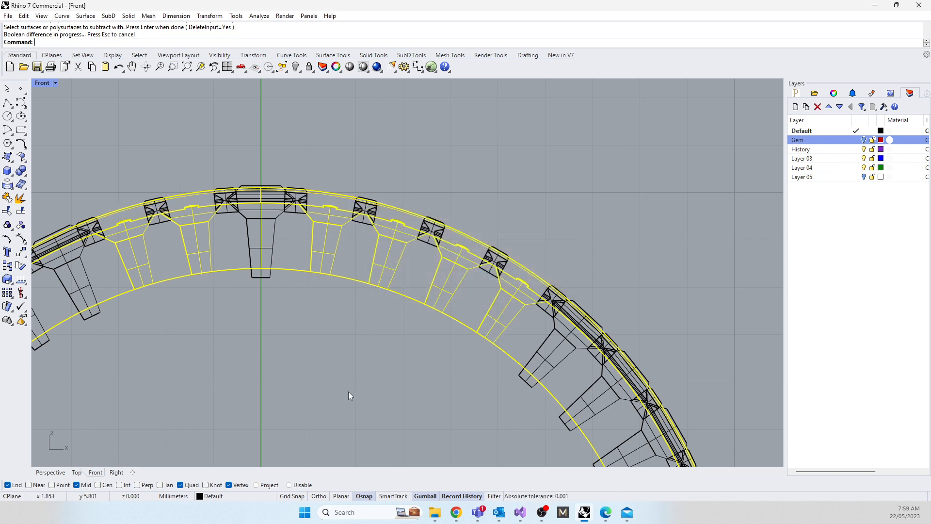
Step: Subtract the next four gem-seat cutters clockwise along the ring's upper-right arc from the band
right_drag(348, 391, 295, 267)
key(Return)
click(499, 237)
click(536, 284)
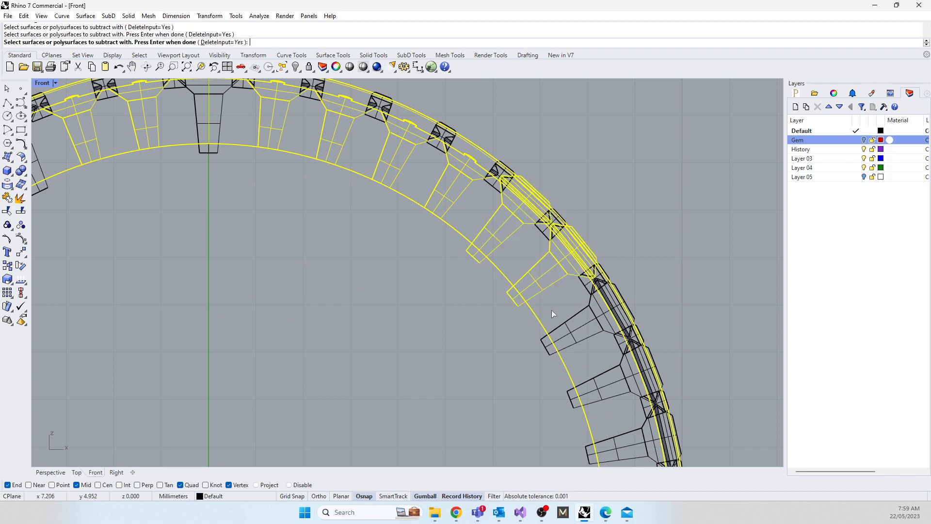
click(557, 319)
click(597, 385)
key(Return)
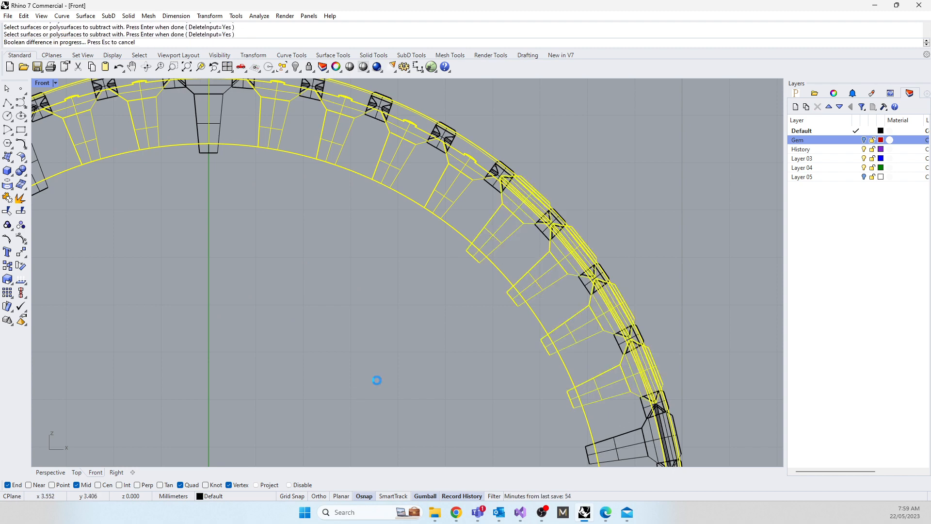
click(498, 272)
Step: Subtract the next twelve gem-seat cutters from the band, running down the ring's right side and stopping just before the bottommost cutter
right_drag(418, 365, 401, 148)
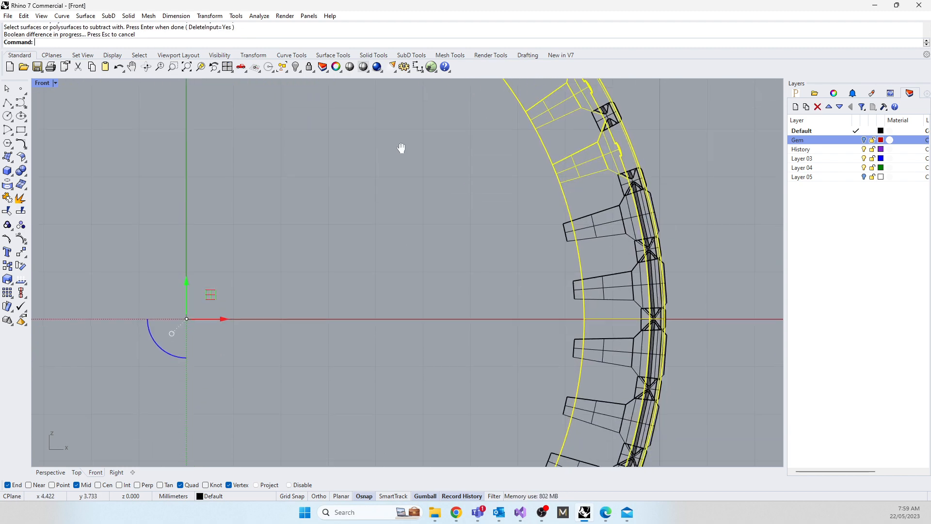
key(Return)
click(600, 239)
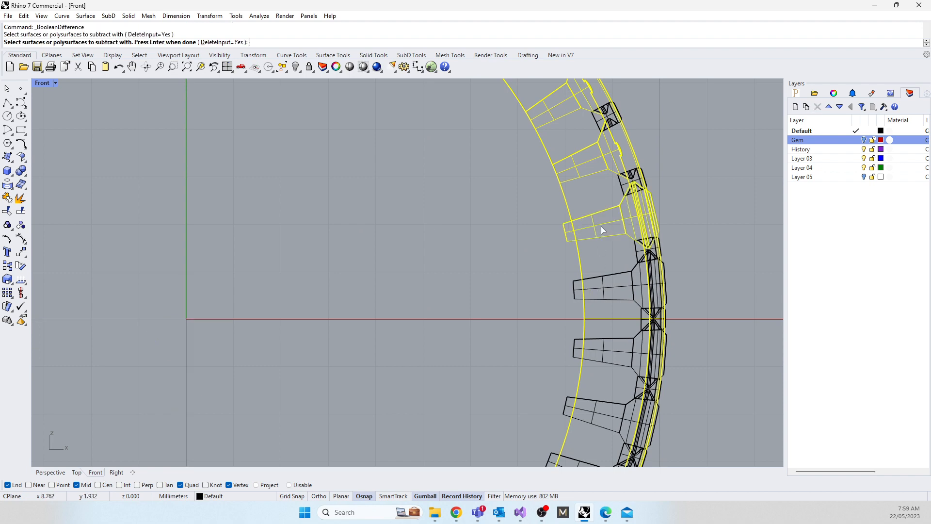
click(610, 278)
click(598, 360)
click(587, 422)
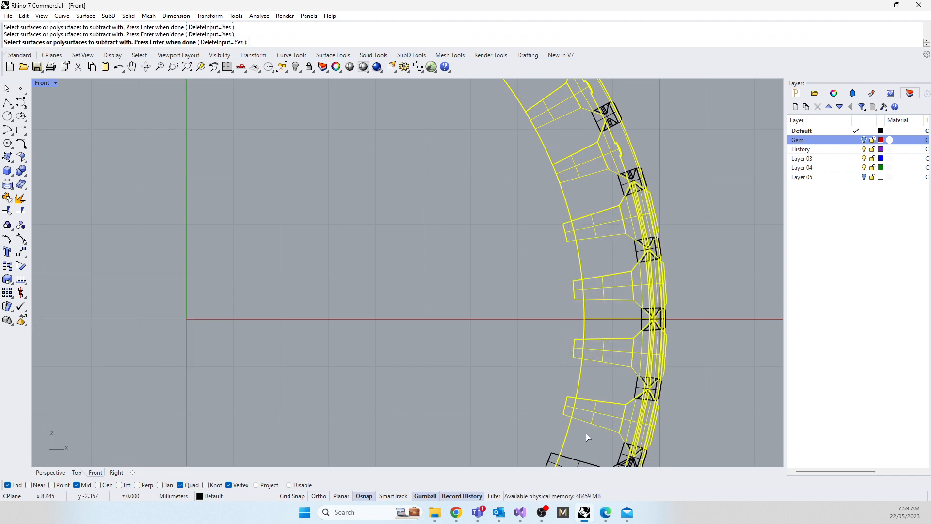
right_drag(587, 434, 524, 145)
click(560, 196)
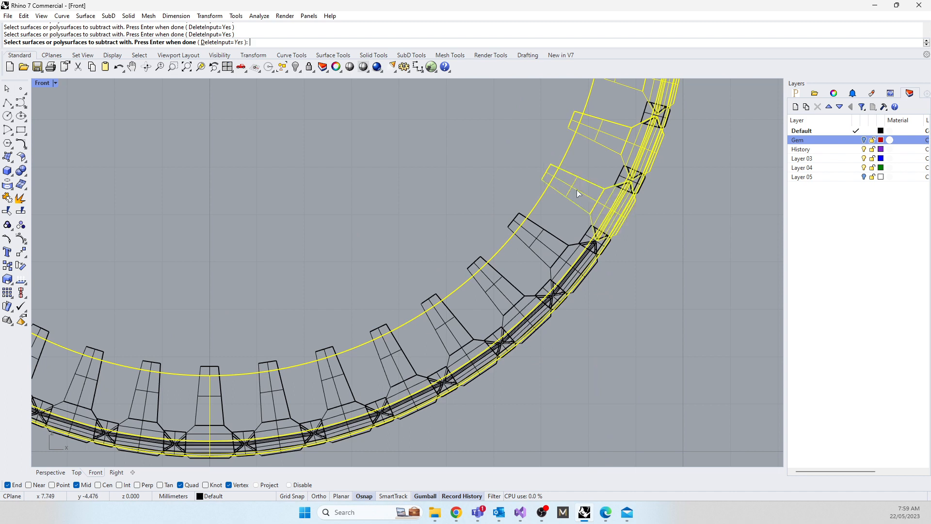
click(533, 248)
click(502, 285)
click(455, 321)
click(392, 353)
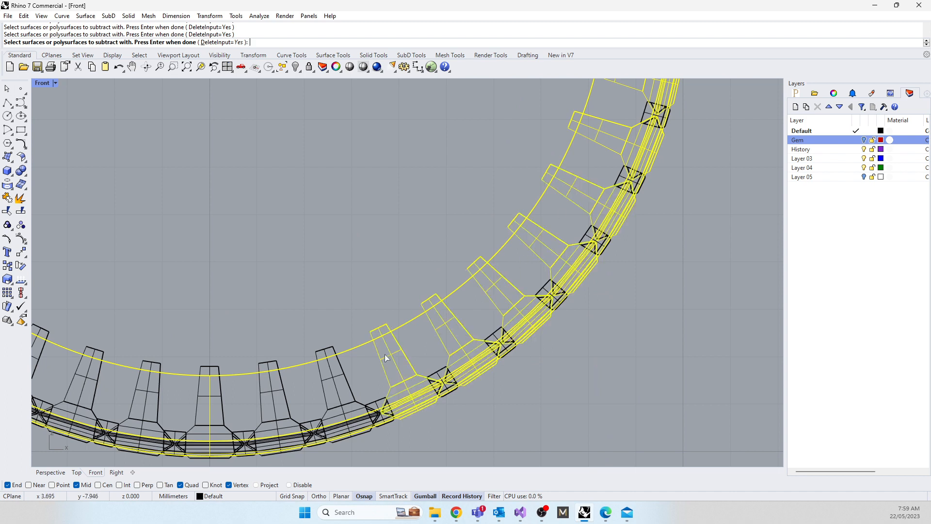
click(343, 380)
click(259, 402)
key(Return)
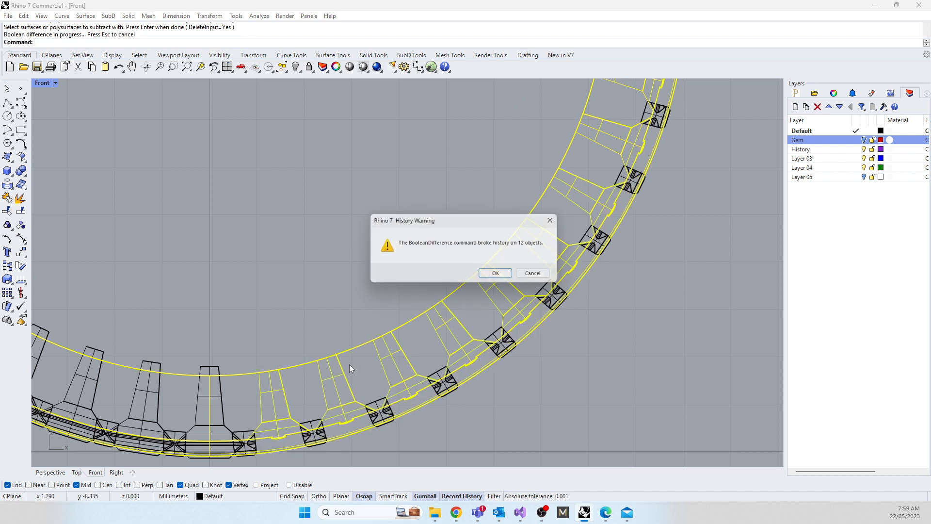
click(499, 275)
Step: Subtract the seven gem-seat cutters along the ring's lower-left arc from the band, skipping the bottommost cutter
right_drag(147, 307, 467, 211)
key(Return)
click(464, 293)
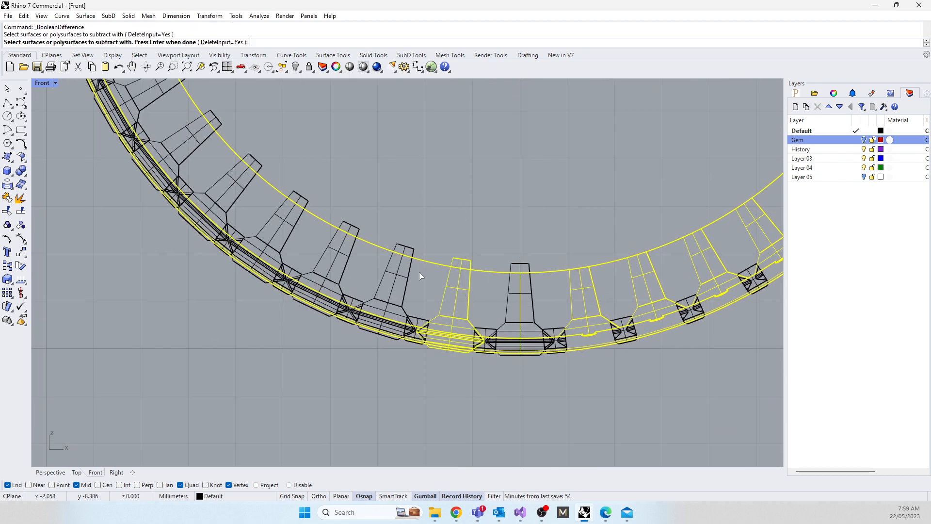
click(333, 255)
click(388, 276)
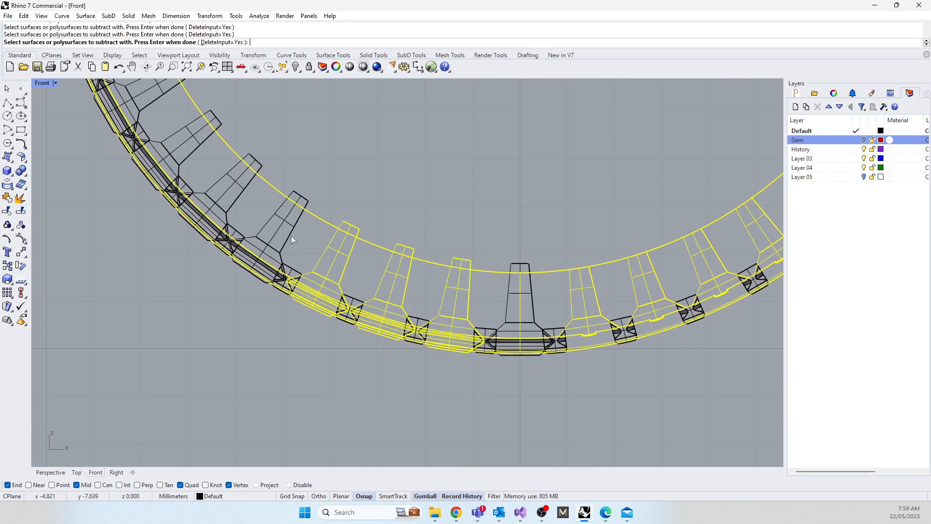
click(279, 220)
click(243, 188)
click(169, 117)
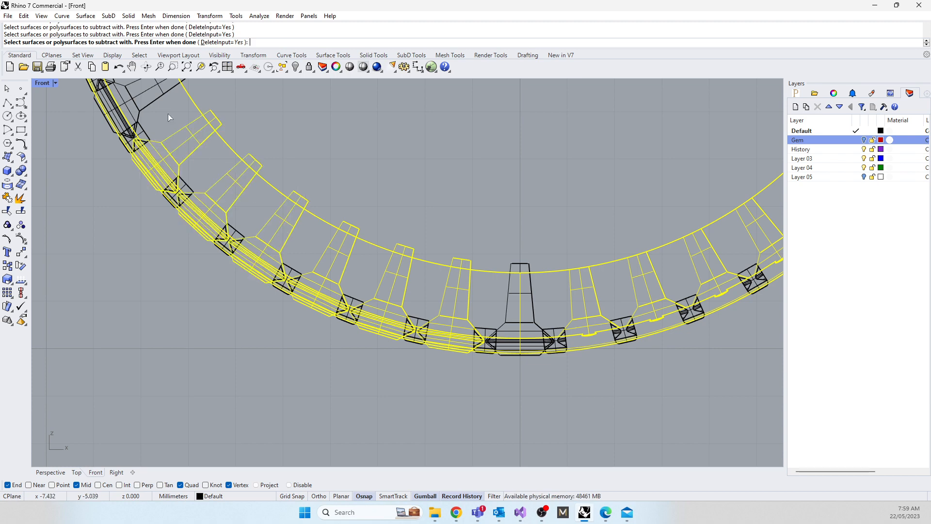
click(123, 100)
right_drag(165, 124, 263, 303)
key(Return)
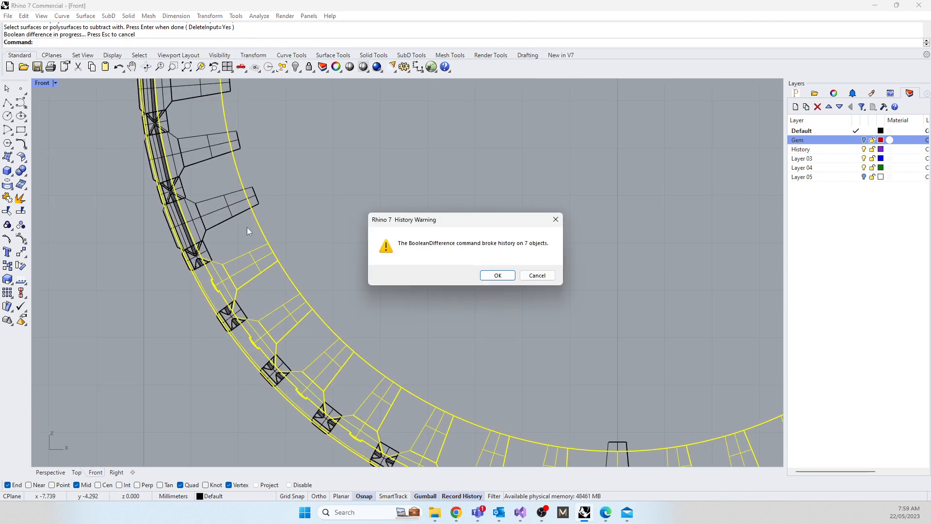
click(497, 275)
Step: Subtract the next seven gem-seat cutters up the ring's left side from the band
key(Return)
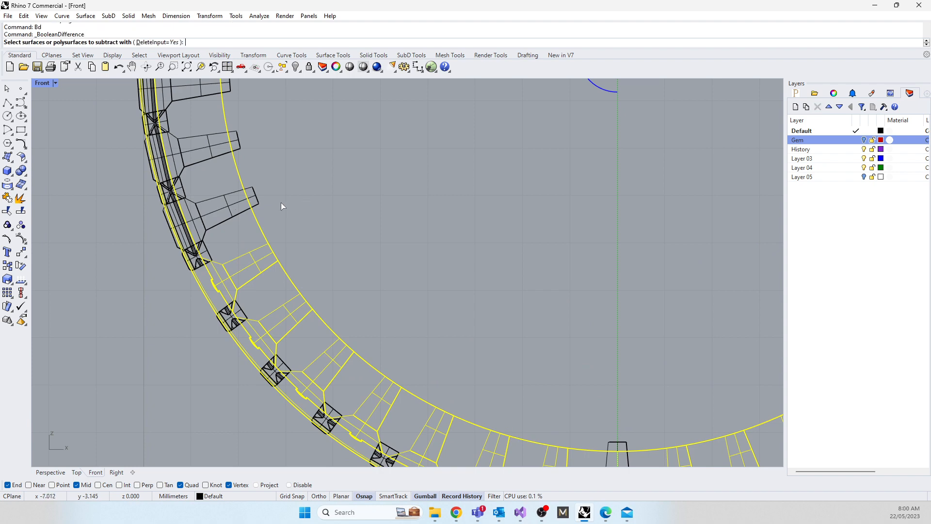
click(226, 209)
click(213, 94)
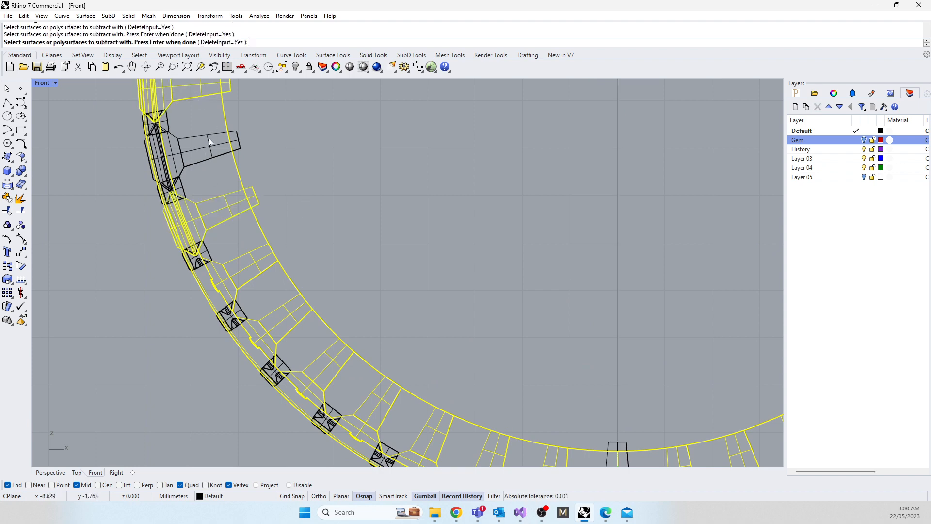
click(211, 147)
right_drag(339, 145, 374, 367)
click(260, 242)
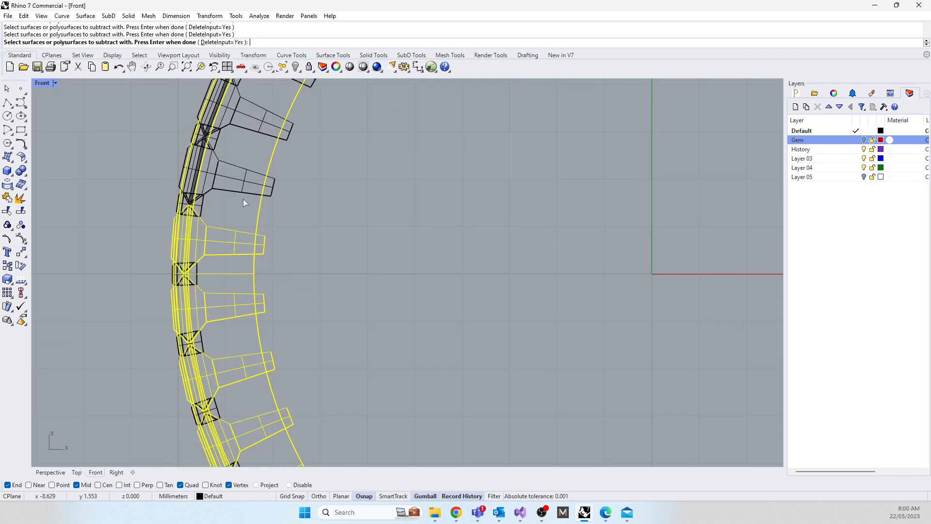
click(250, 182)
click(262, 134)
right_drag(421, 144, 413, 347)
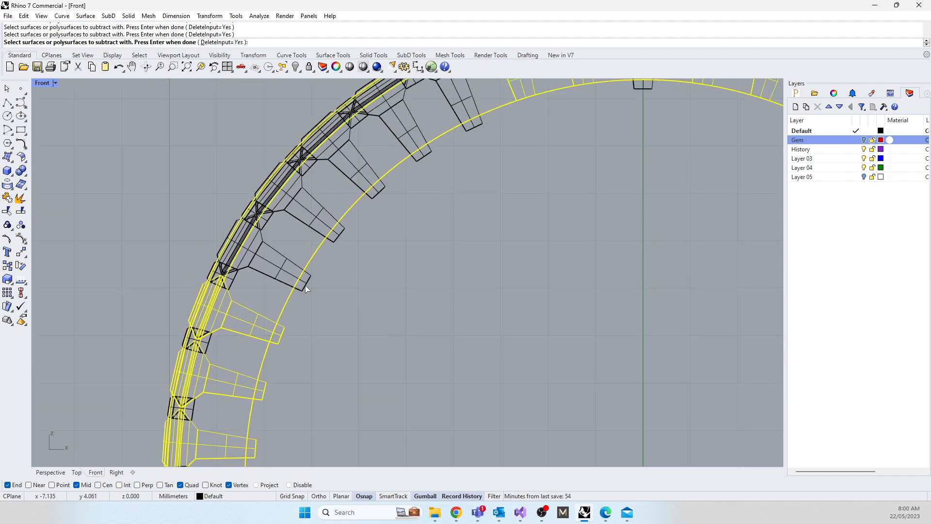
click(271, 264)
right_click(384, 292)
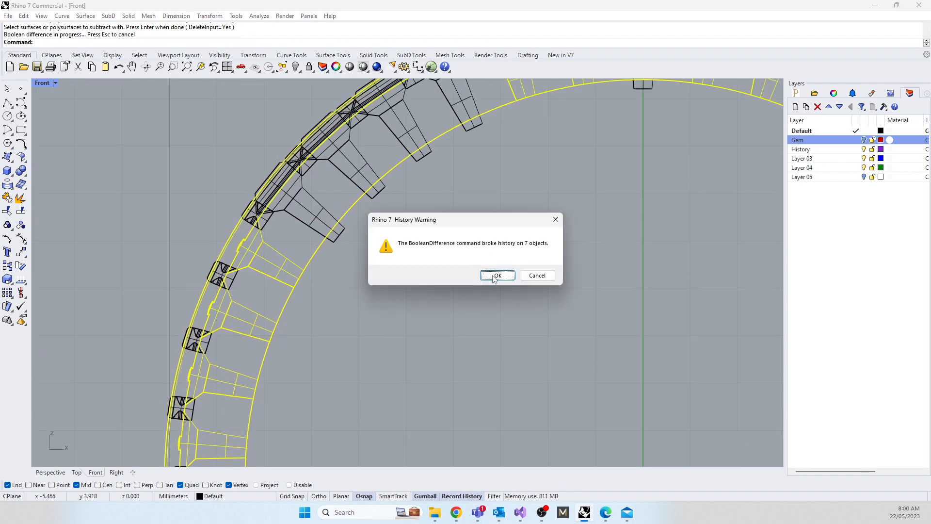
click(496, 276)
Step: Subtract the four remaining gem-seat cutters on the ring's upper-left arc from the band
right_click(439, 250)
click(324, 210)
click(346, 178)
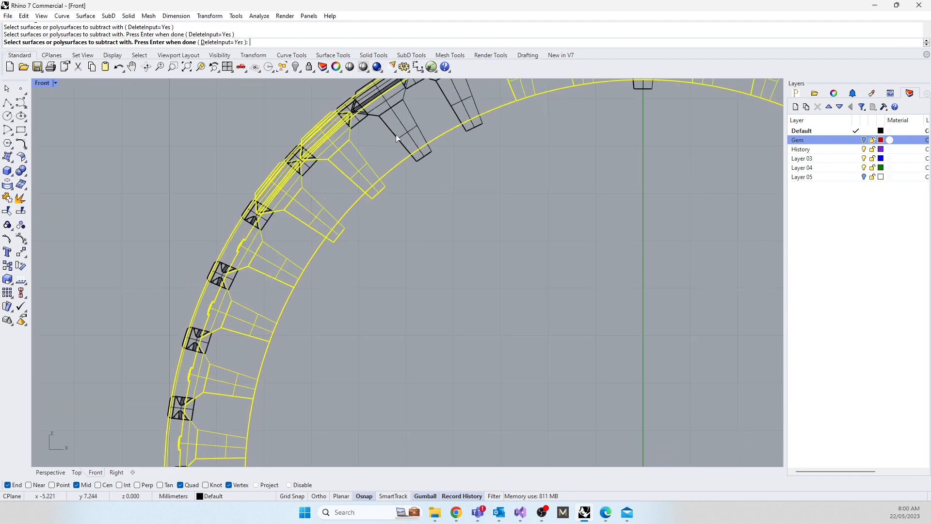
click(399, 138)
click(454, 108)
right_drag(515, 161, 419, 235)
right_click(463, 323)
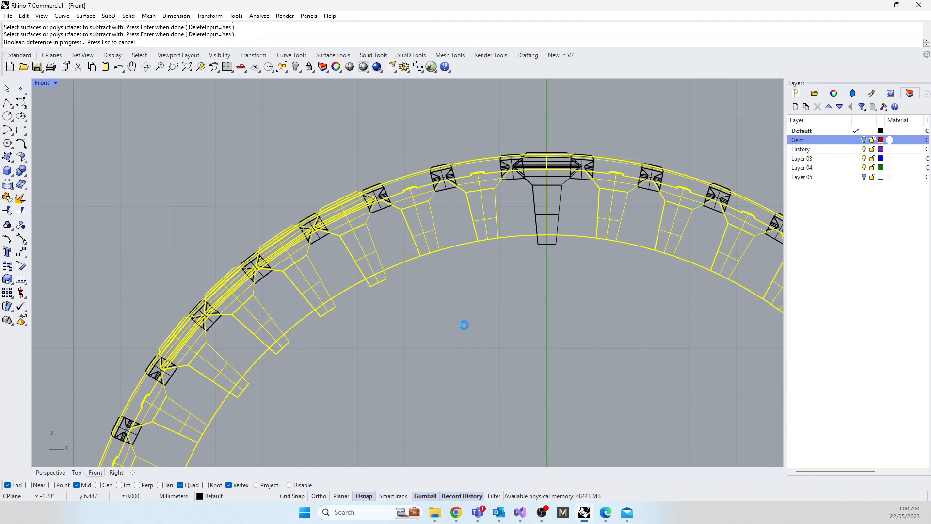
click(495, 275)
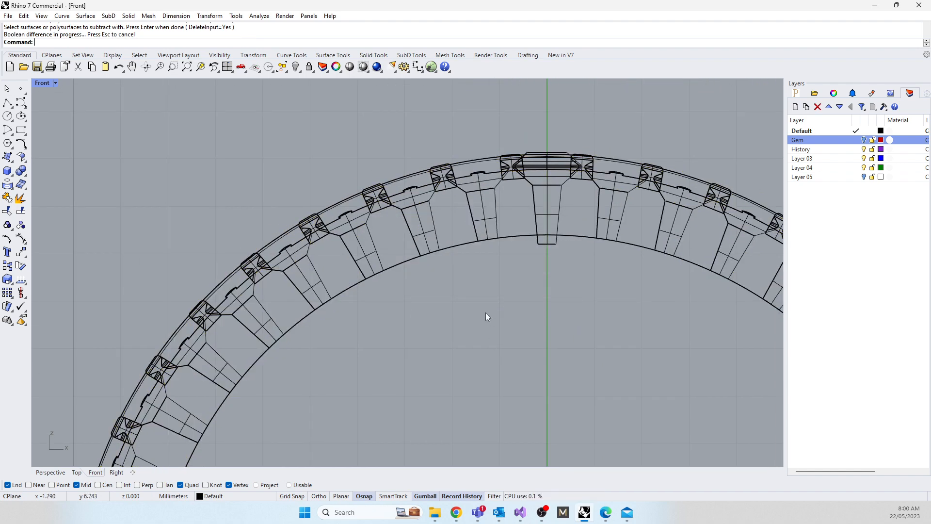
Step: Restore the four-view layout, inspect the cut seats in Perspective, and subtract the topmost gem-seat cutter from the ring band
scroll(487, 317, down, 5)
double_click(48, 83)
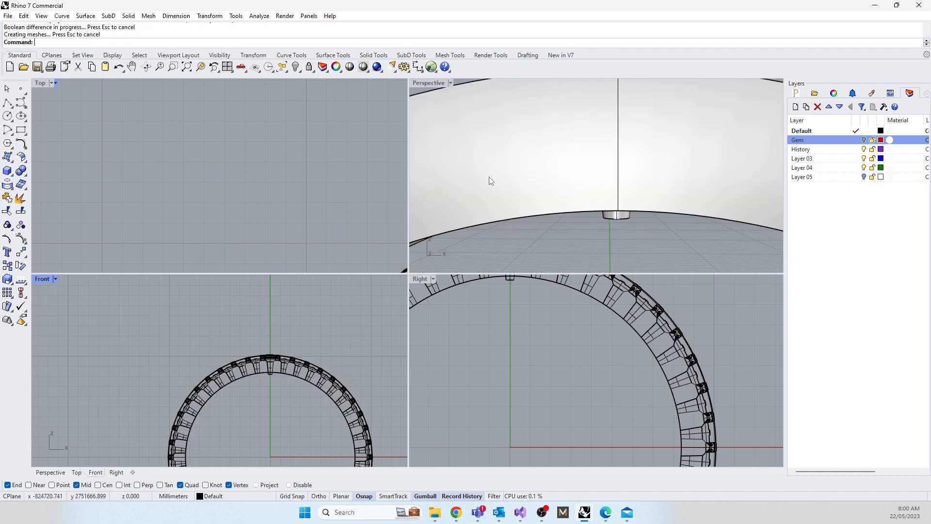
right_drag(490, 180, 474, 235)
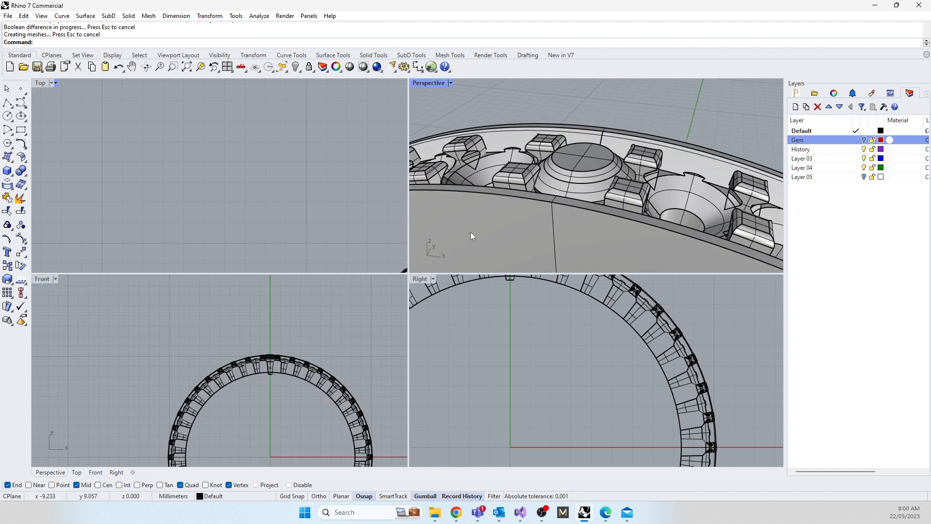
click(520, 219)
text(bd)
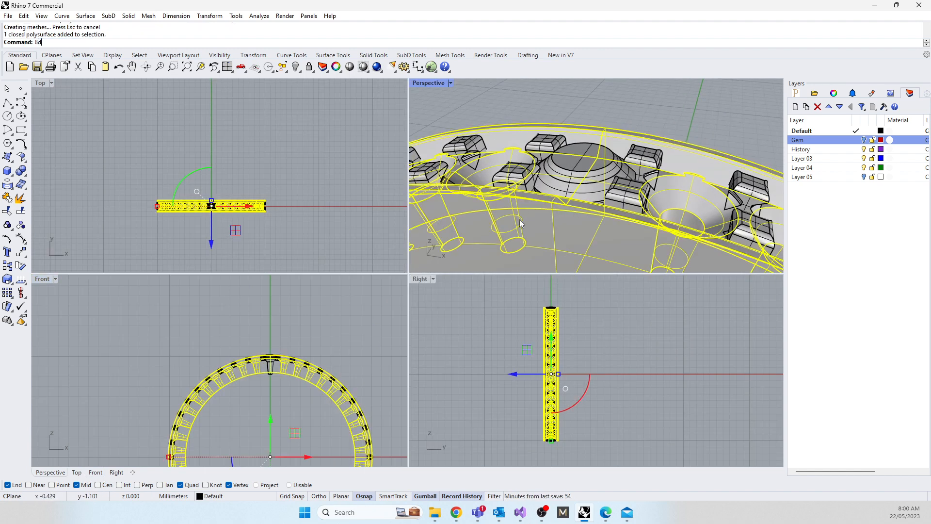
key(Return)
scroll(339, 354, up, 6)
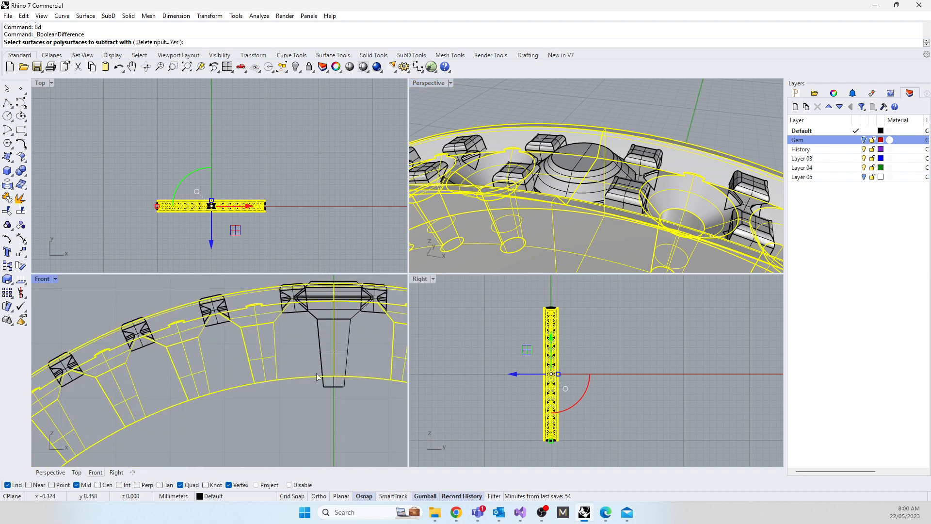
click(323, 357)
key(Return)
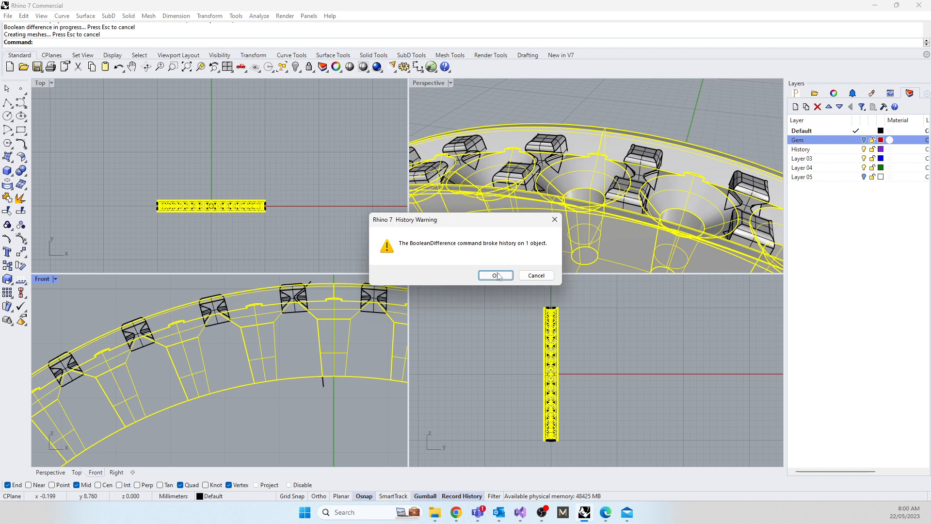
Step: Accept the history warning and delete the stray open curve below the topmost gem seat
key(Return)
click(321, 383)
key(Delete)
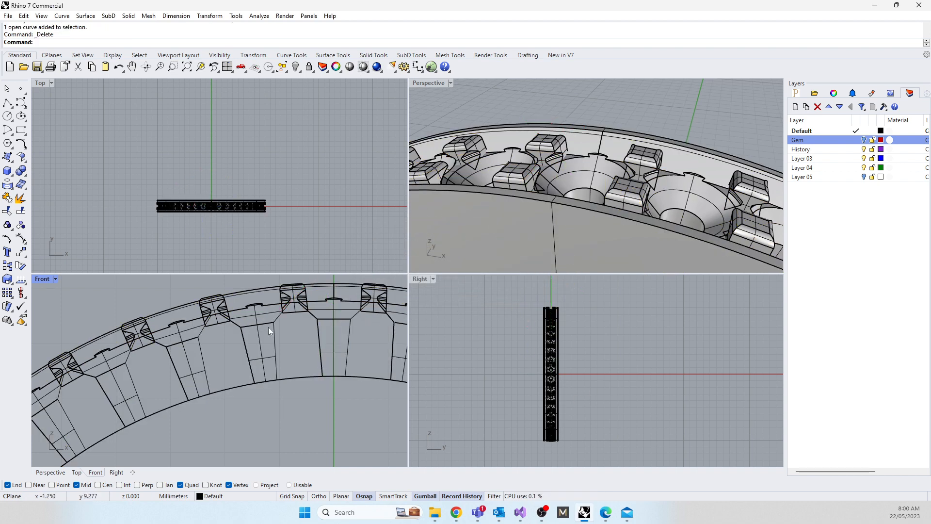
Step: Subtract the remaining bottommost gem-seat cutter from the ring band using BooleanDifference
scroll(517, 145, down, 15)
right_drag(517, 149, 517, 177)
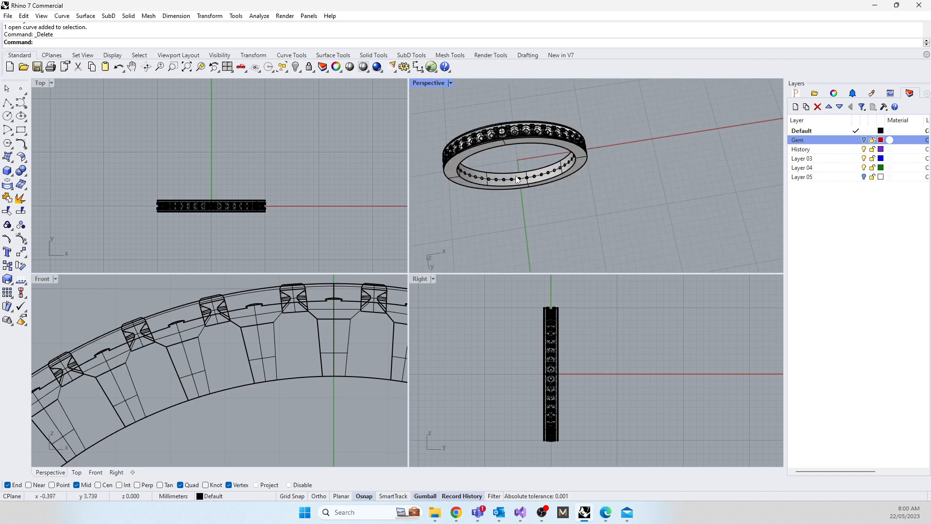
scroll(522, 112, up, 10)
click(533, 119)
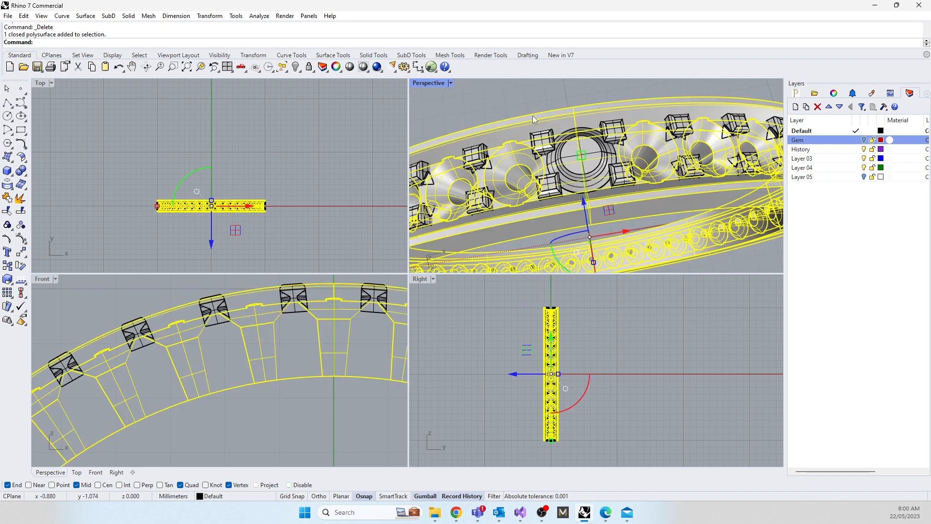
text(Bd)
key(Return)
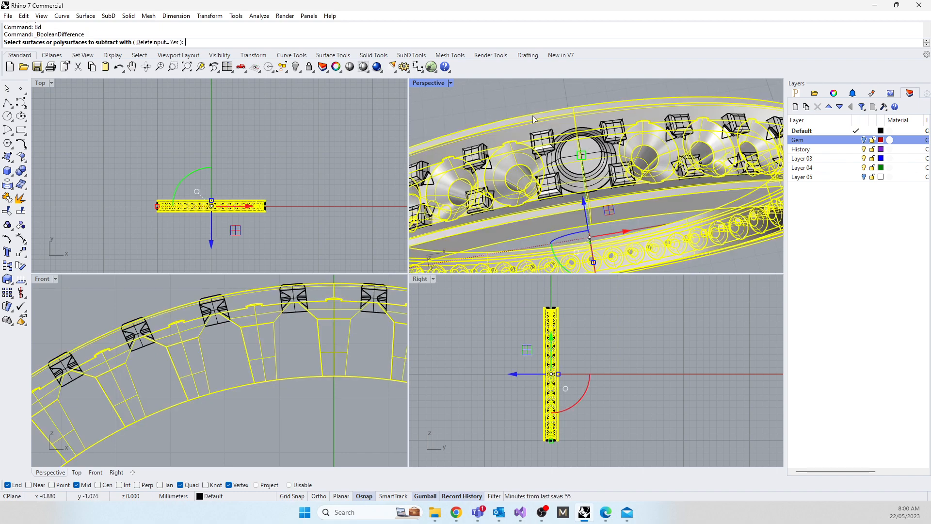
click(564, 153)
key(Return)
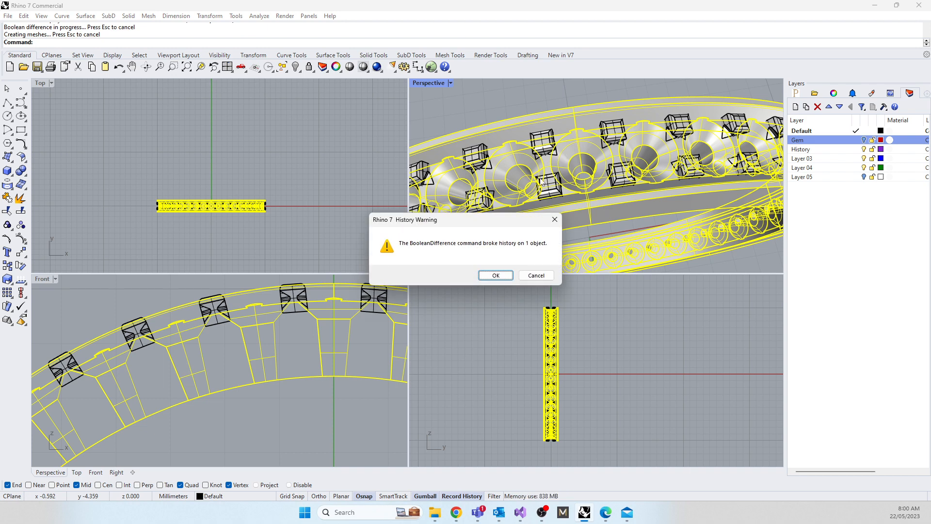
click(496, 275)
Step: Boolean-union the four claw pairs just left of the ring's top with the band
right_drag(557, 155, 505, 137)
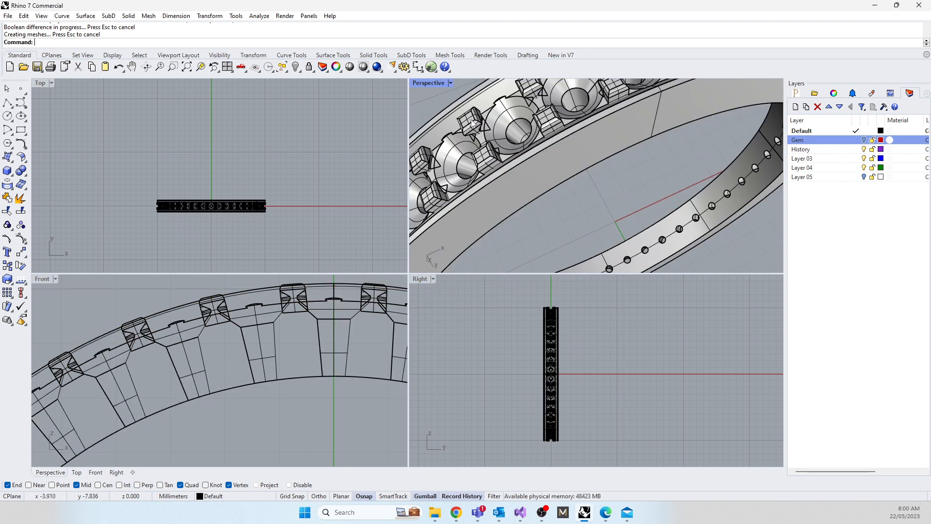
scroll(242, 341, down, 5)
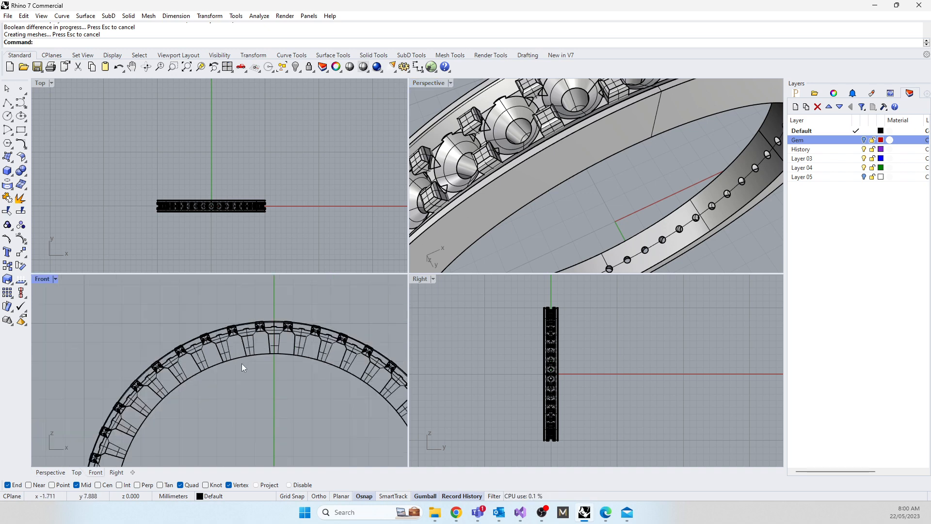
click(235, 357)
text(Bu)
key(Return)
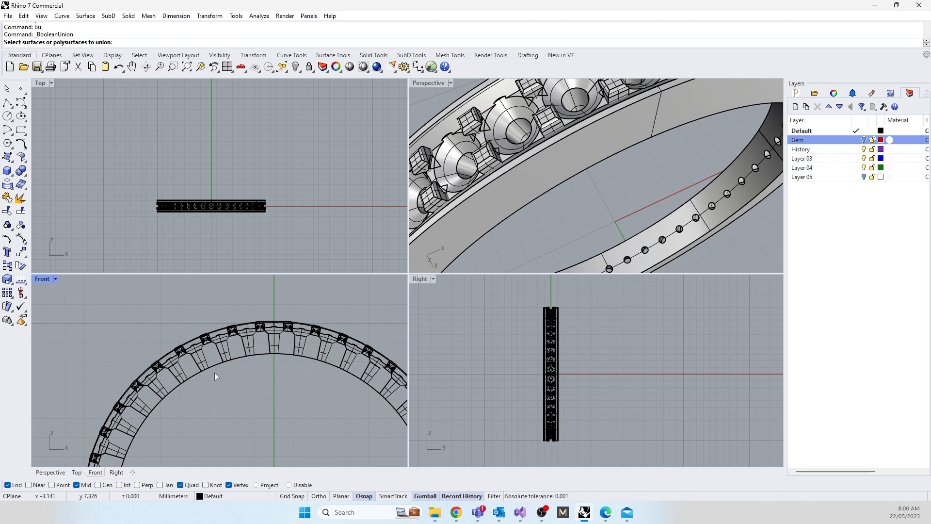
drag(163, 294, 281, 382)
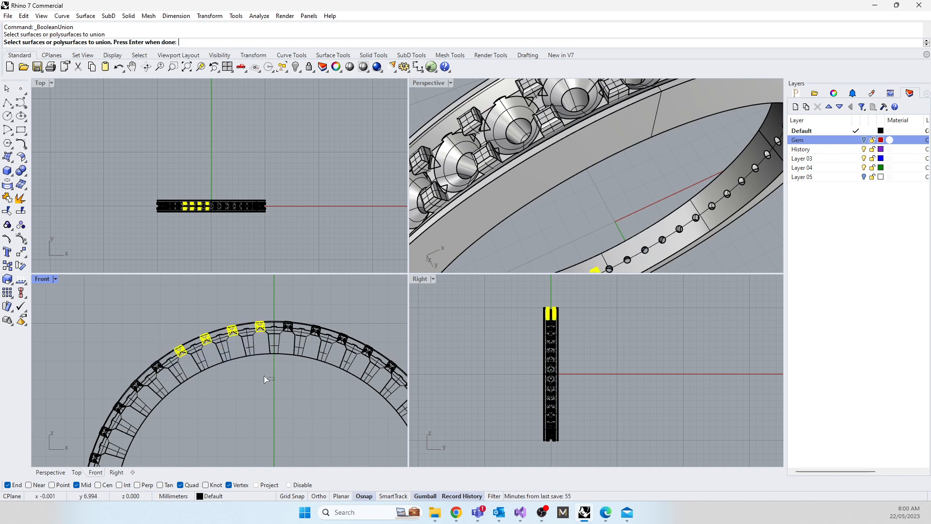
click(212, 357)
key(Return)
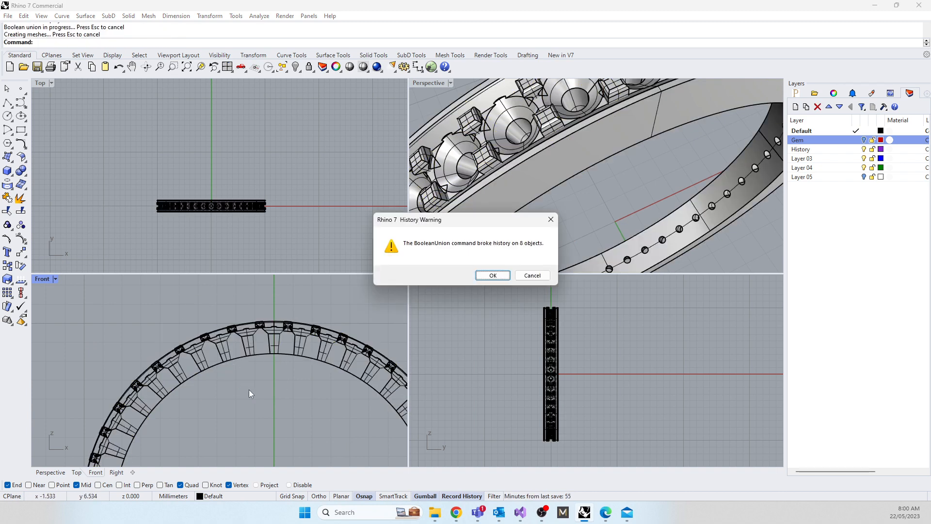
click(492, 275)
Step: Boolean-union the seven claw pairs along the ring's upper-right arc with the band, including the pair beside the top
right_drag(259, 391, 188, 377)
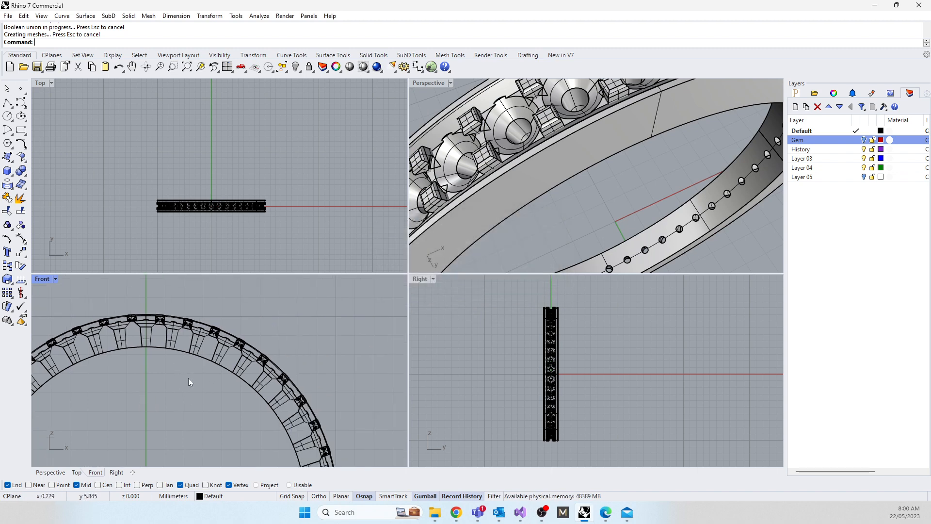
drag(324, 329, 167, 398)
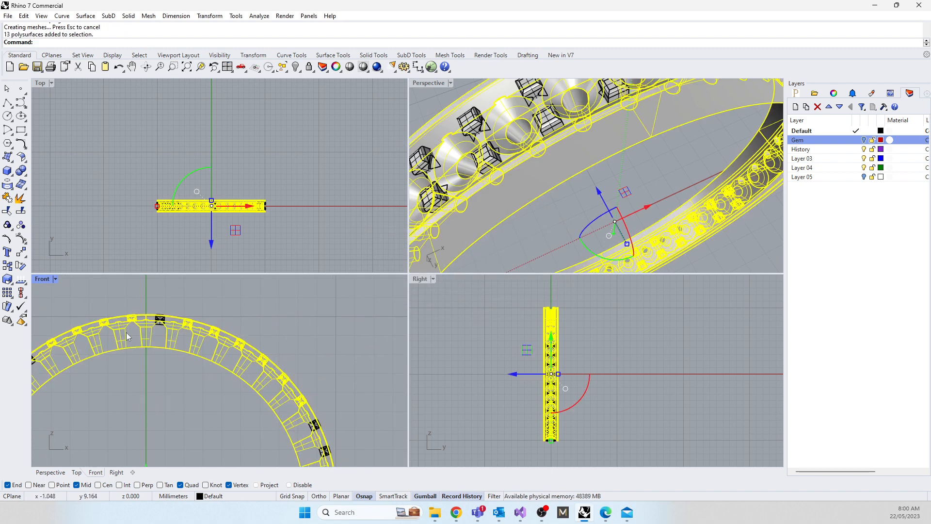
text(Bu)
key(Return)
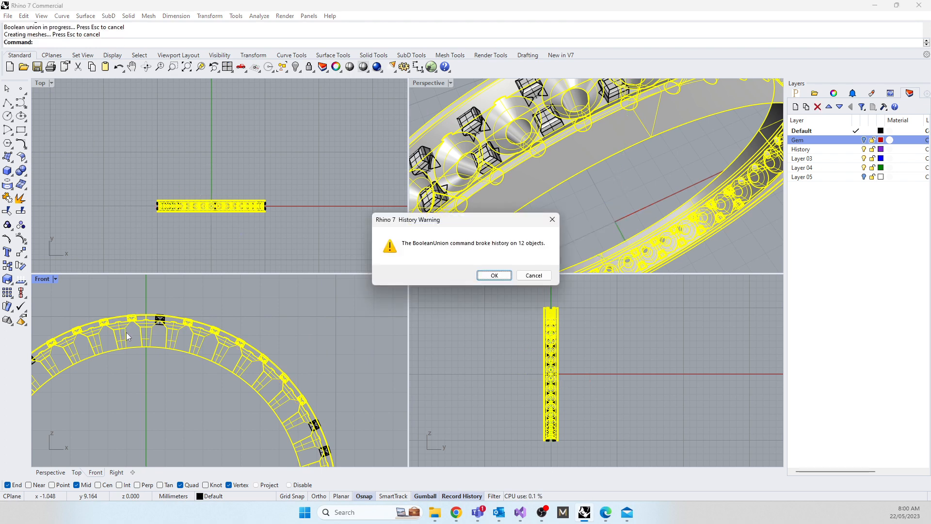
click(494, 275)
click(263, 321)
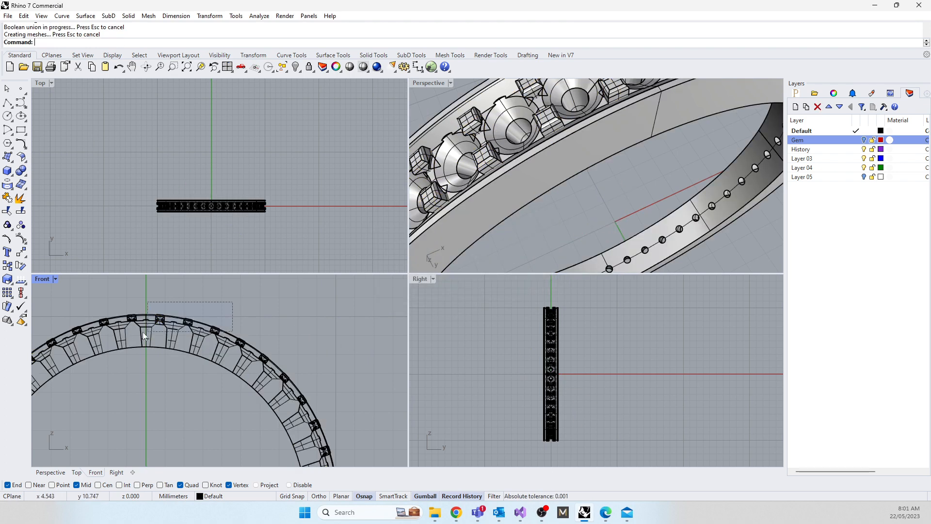
click(125, 341)
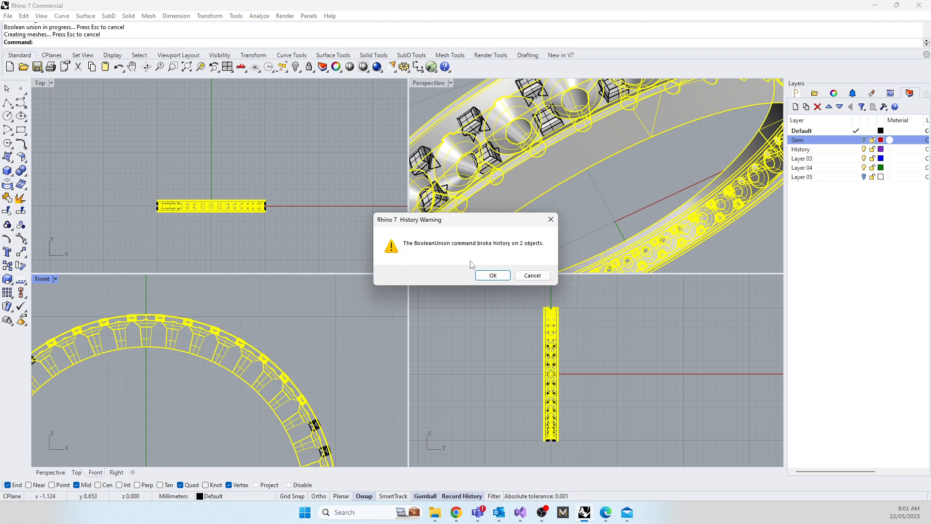
click(493, 275)
Step: Boolean-union the next four claw pairs down to the ring's three o'clock position with the band
click(313, 322)
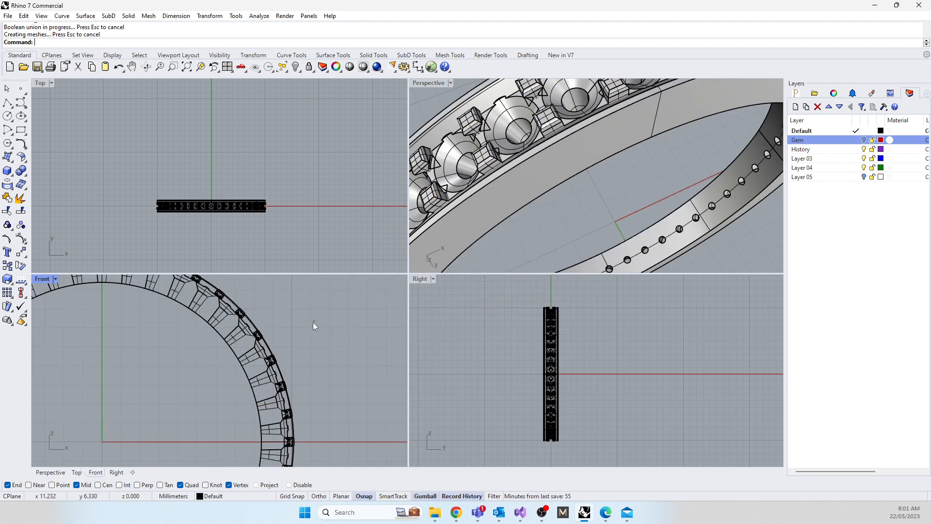
drag(312, 322, 239, 434)
text(bu)
key(Return)
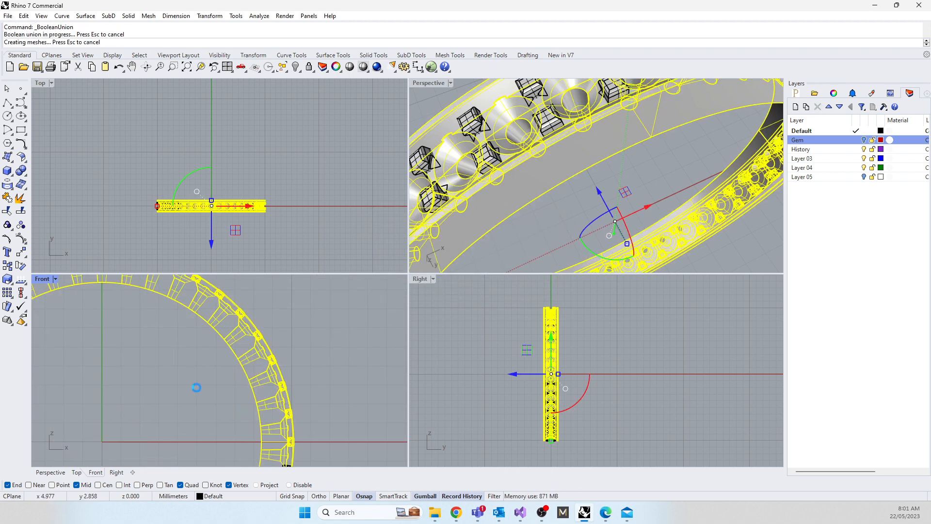
click(496, 275)
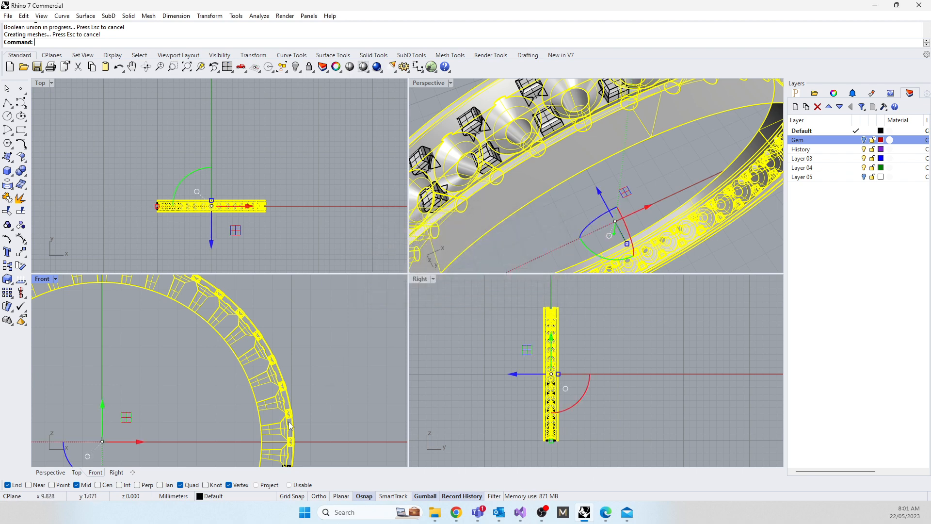
Step: Boolean-union the four claw pairs just below the three o'clock position with the band
right_drag(292, 422, 314, 309)
drag(330, 440, 237, 333)
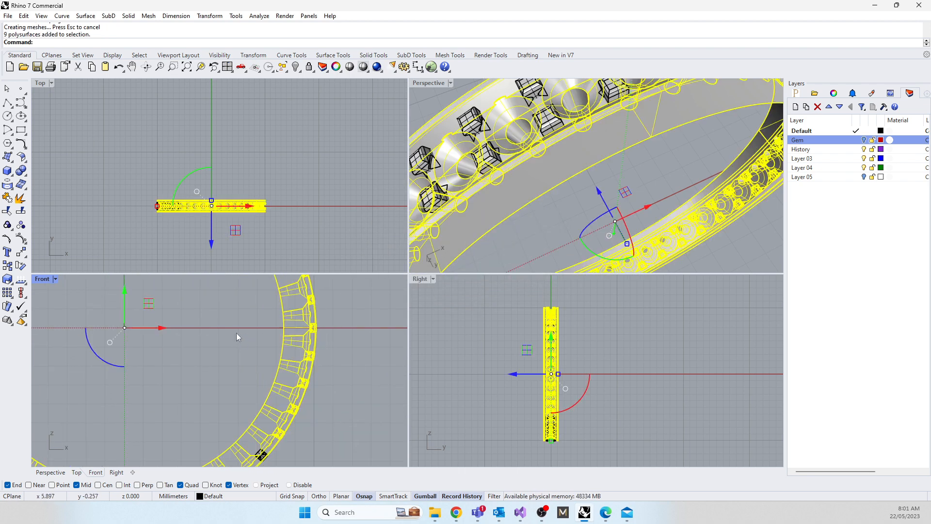
text(bu)
key(Return)
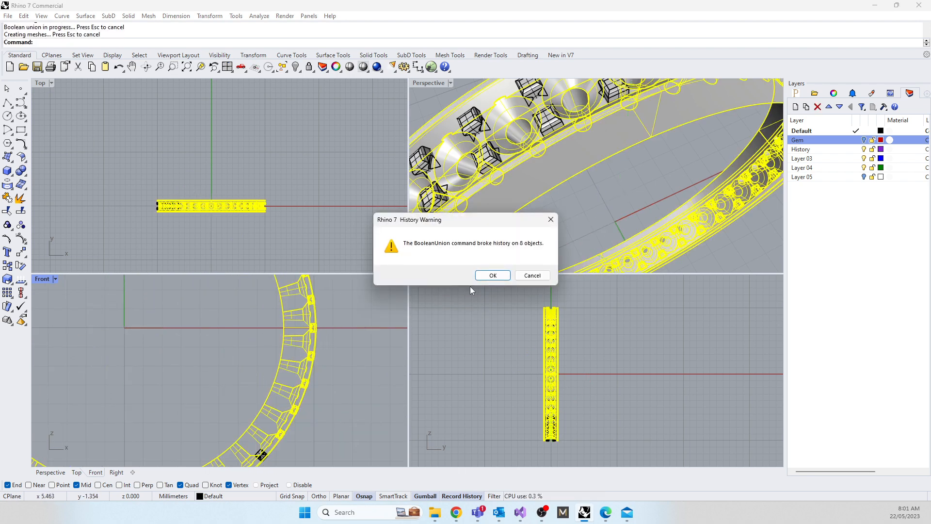
click(493, 275)
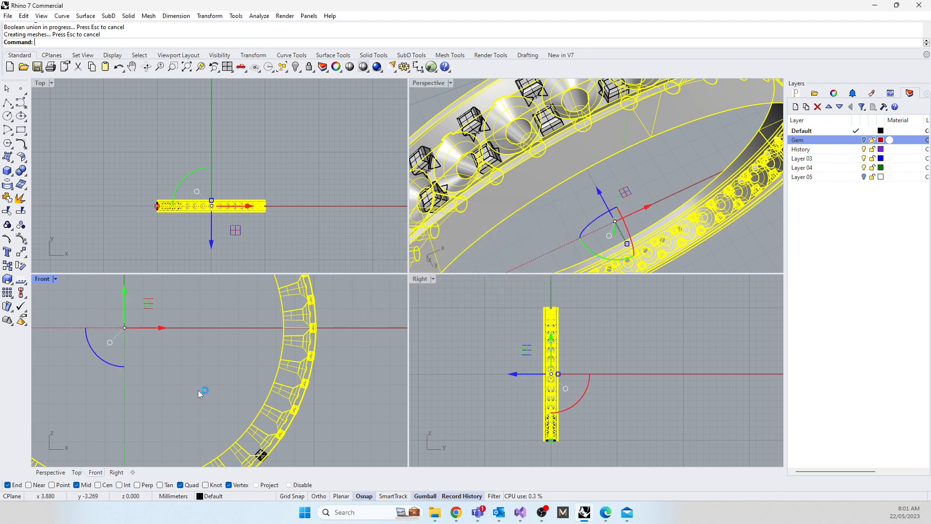
Step: Boolean-union the next five claw pairs along the ring's lower-right arc with the band
right_drag(198, 390, 252, 316)
drag(365, 435, 214, 359)
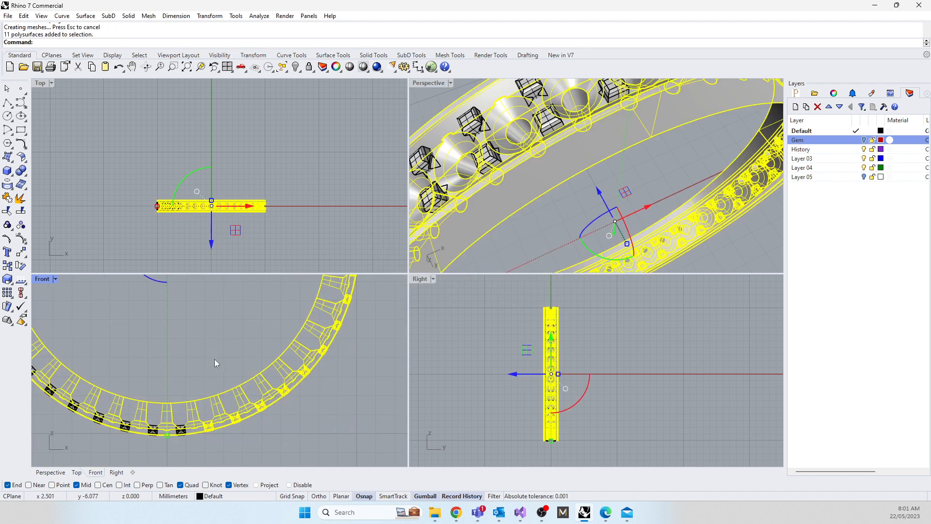
key(Return)
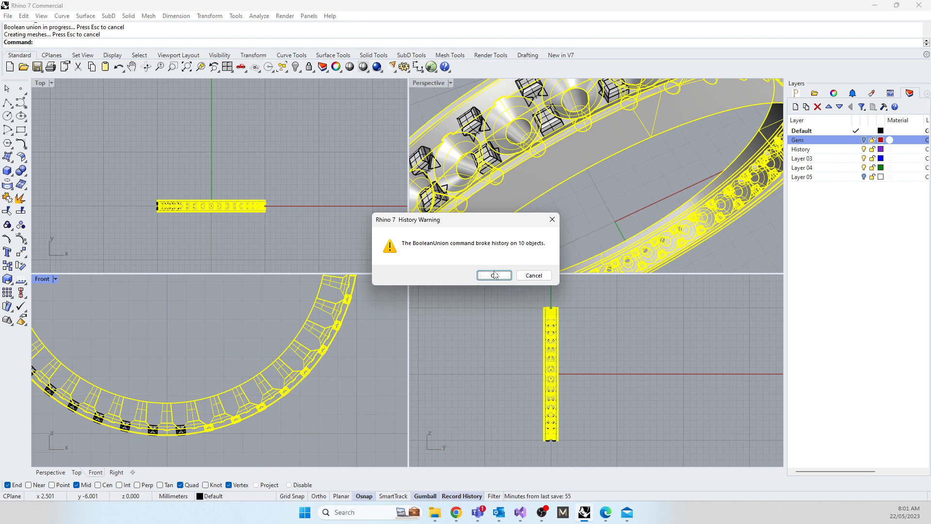
click(494, 275)
Step: Boolean-union the six claw pairs across the bottom of the ring with the band
right_drag(200, 450, 338, 423)
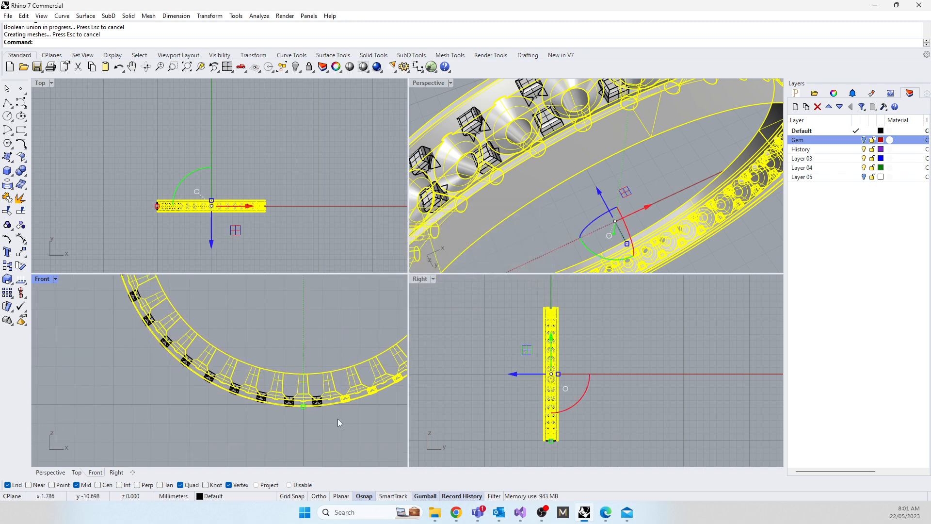
drag(338, 423, 174, 382)
key(Return)
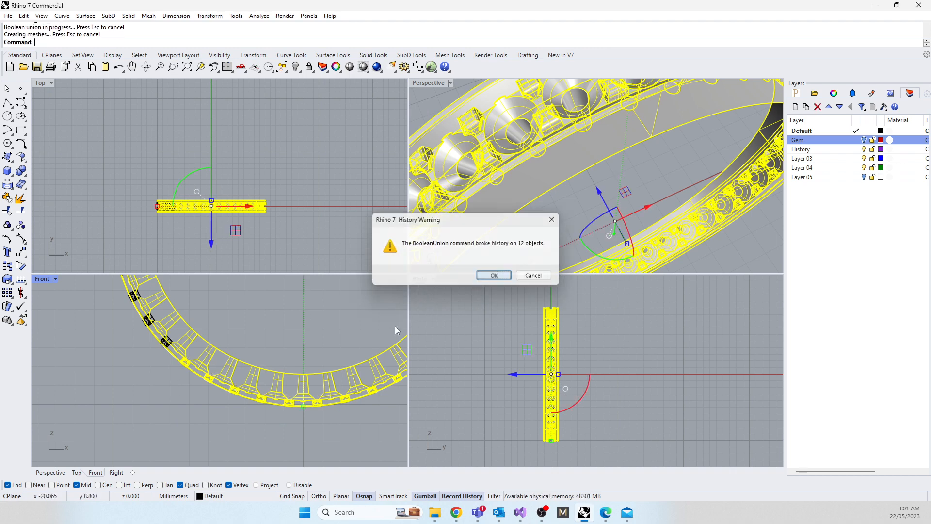
Step: Boolean-union the five claw pairs along the ring's lower-left arc with the band, including the two skipped pairs
right_drag(296, 328, 323, 375)
drag(309, 357, 265, 360)
drag(121, 325, 111, 289)
key(Return)
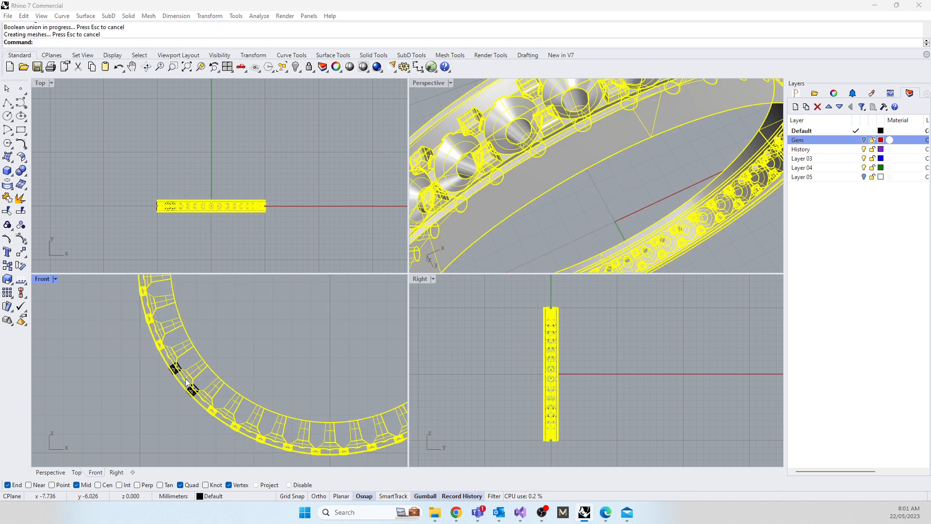
click(494, 276)
drag(318, 342, 90, 435)
key(Return)
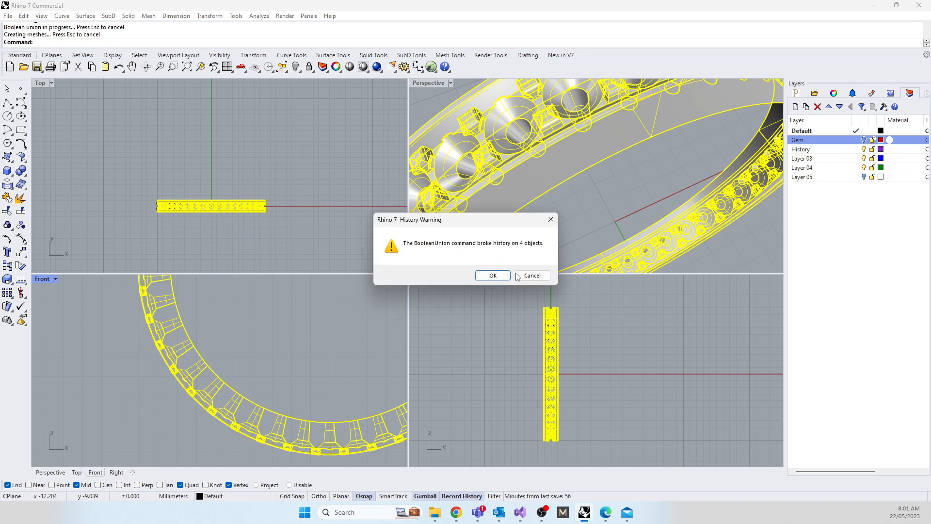
click(493, 275)
Step: Boolean-union the remaining seven claw pairs from the ring's nine o'clock position up its upper-left arc with the band
right_drag(229, 337, 239, 412)
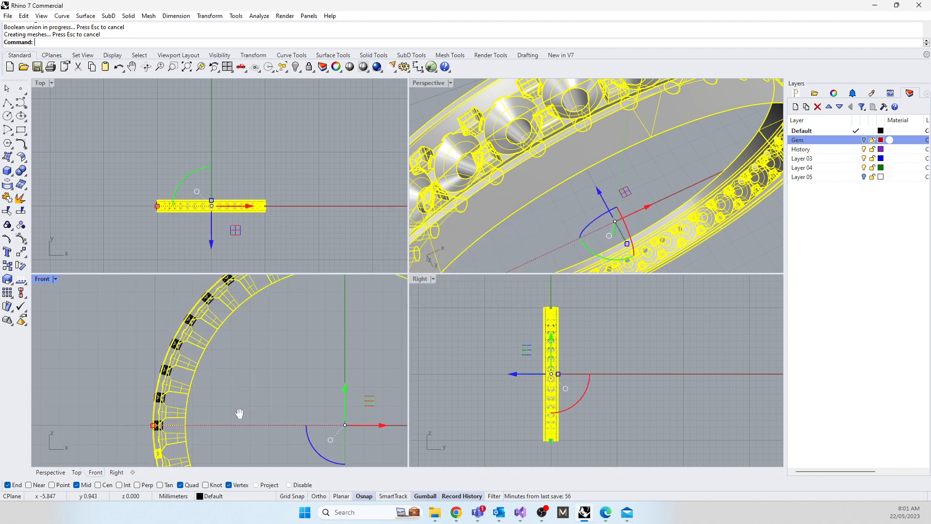
drag(270, 439, 112, 290)
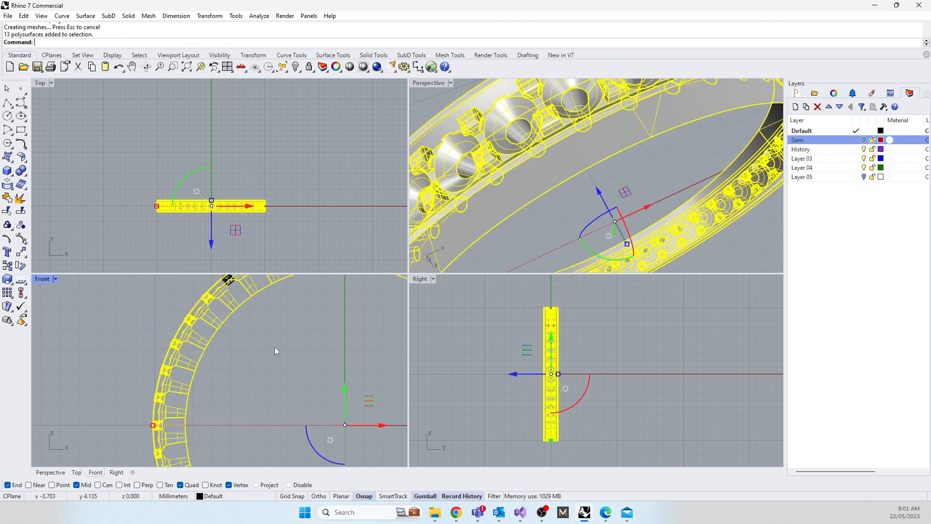
text(bu)
key(Return)
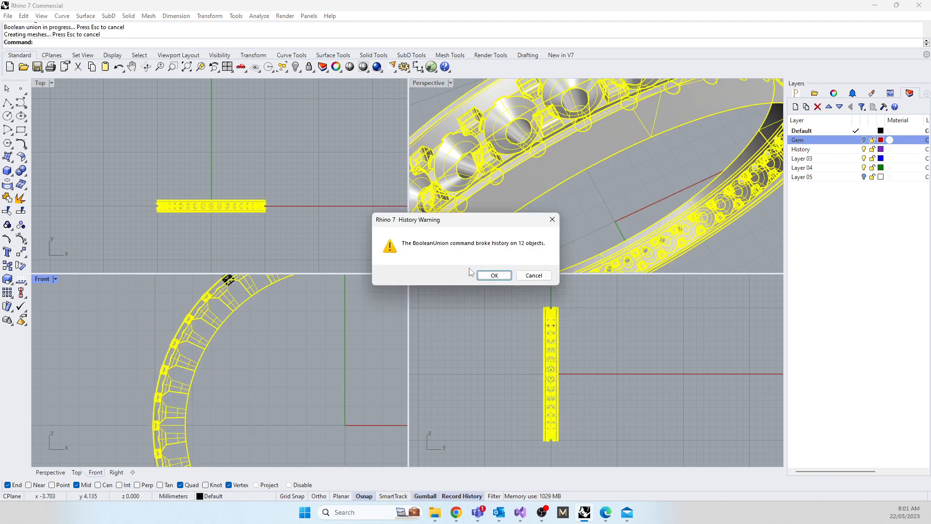
click(494, 274)
right_drag(276, 301, 257, 384)
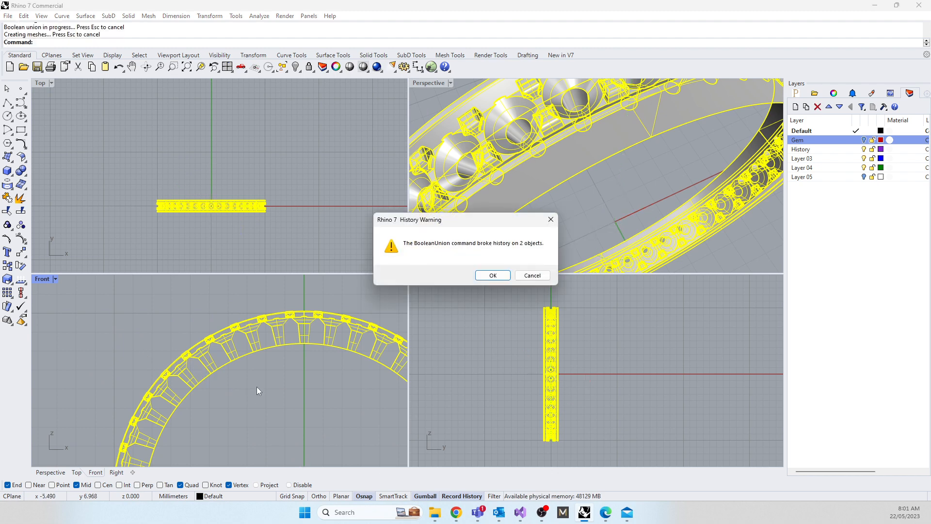
click(497, 276)
click(293, 365)
Step: Inspect the whole ring and check for separate claws by selecting around it in the Front view
scroll(564, 167, down, 9)
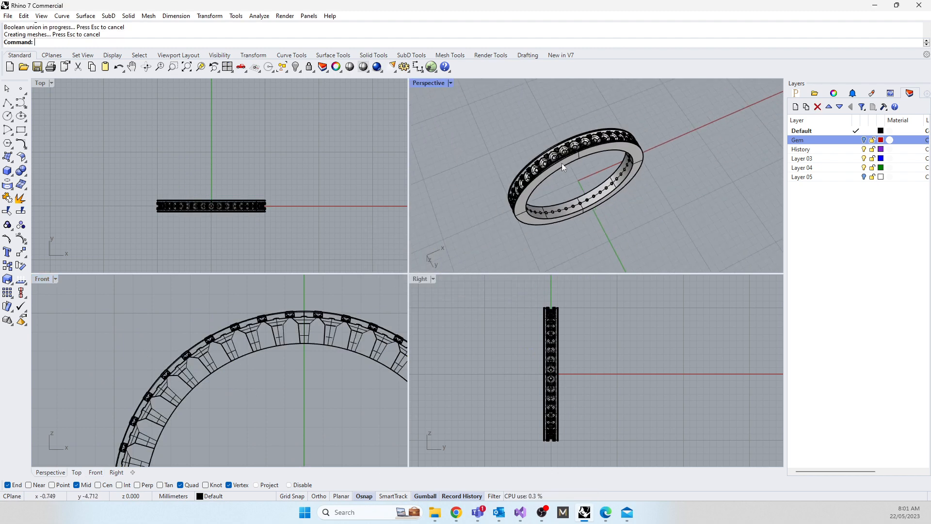
right_drag(594, 175, 549, 148)
scroll(291, 402, down, 6)
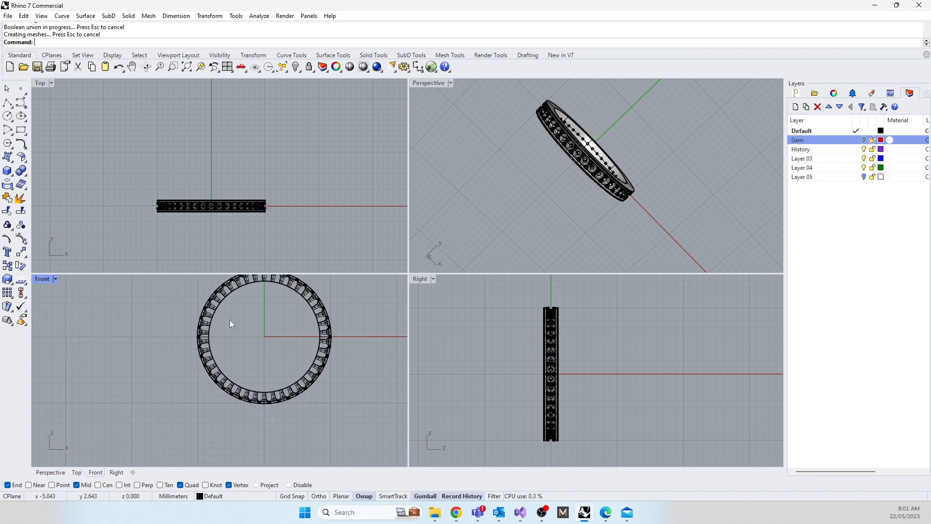
drag(169, 348, 302, 451)
drag(166, 316, 231, 429)
right_drag(264, 352, 264, 397)
drag(160, 308, 261, 426)
drag(251, 298, 356, 402)
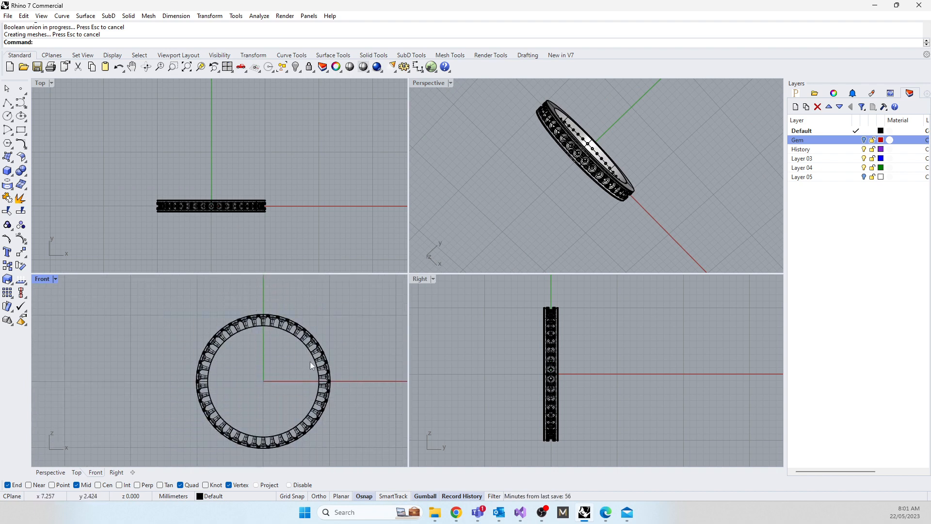
drag(268, 357, 326, 469)
click(307, 429)
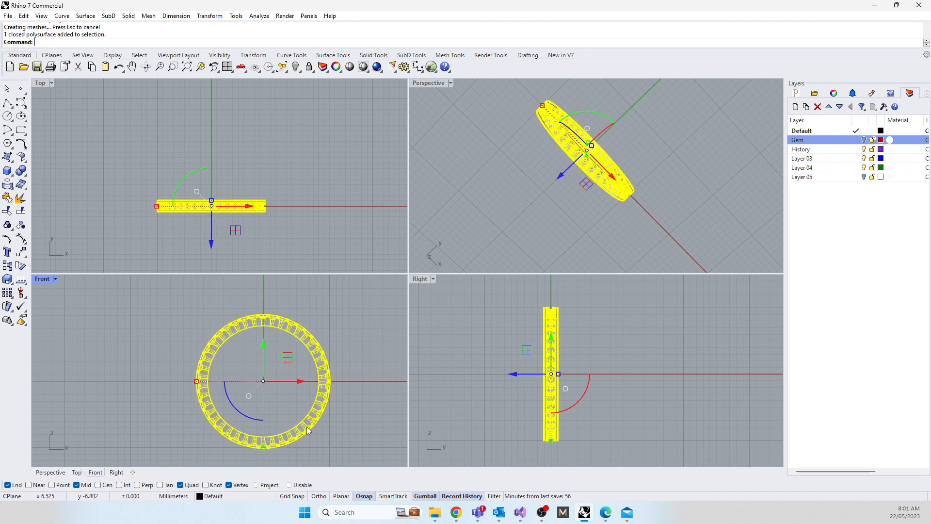
Step: Review the selected ring's object description to check its geometry, and deselect the ring
text(W)
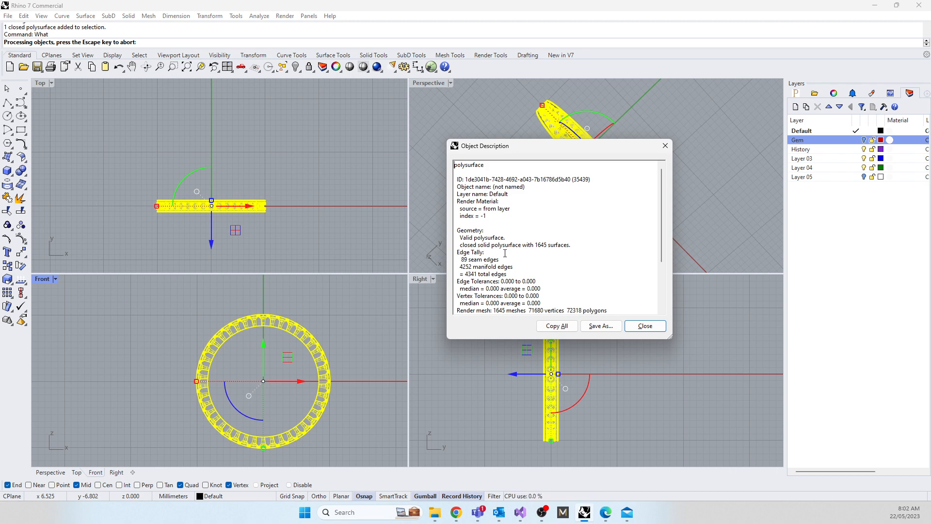
click(645, 326)
click(140, 336)
Step: Fillet both inner finger-hole edges of the band with a 0.125 mm radius in the maximized Perspective view
right_drag(427, 204, 560, 89)
double_click(442, 83)
right_drag(432, 89, 328, 260)
scroll(269, 271, up, 5)
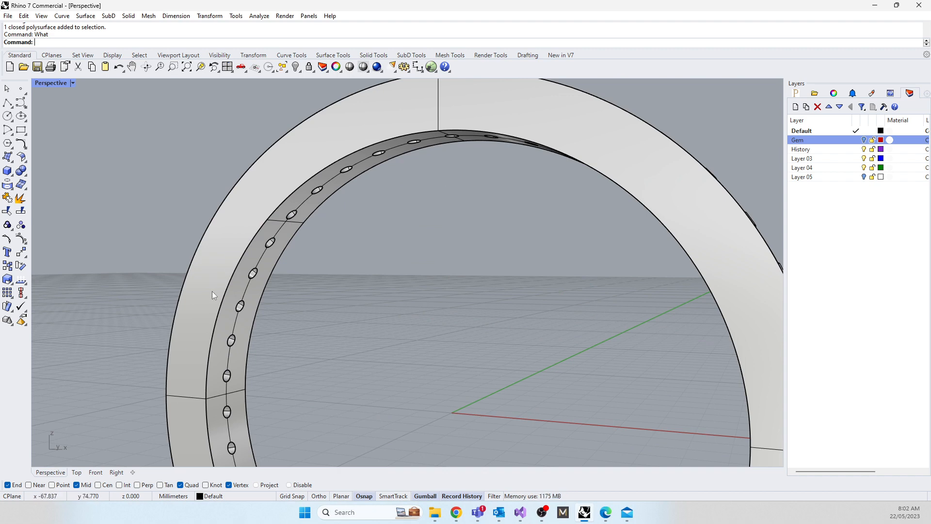
text(Fill)
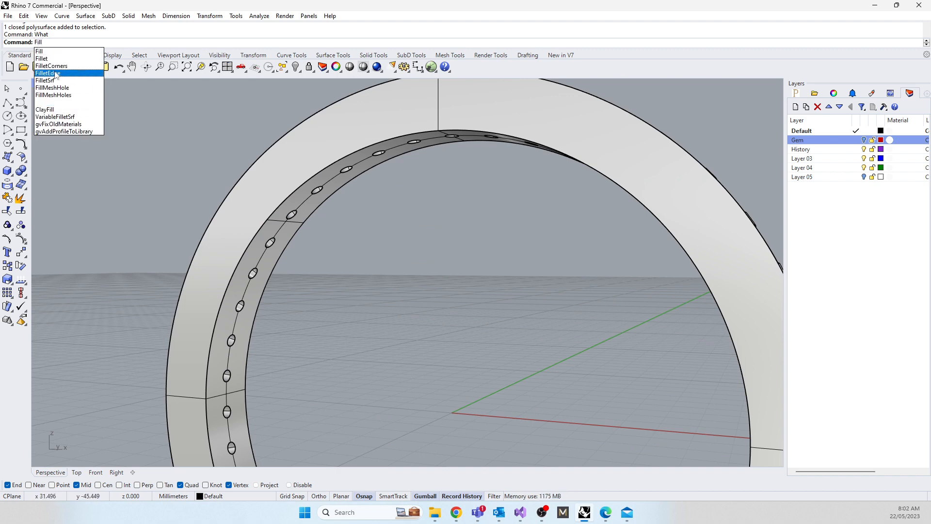
click(57, 73)
text(0)
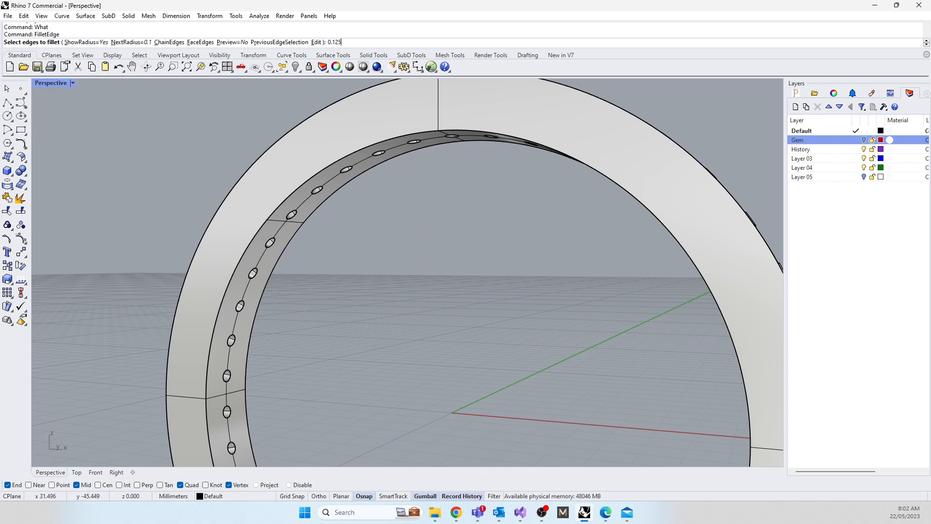
text(.125)
key(Return)
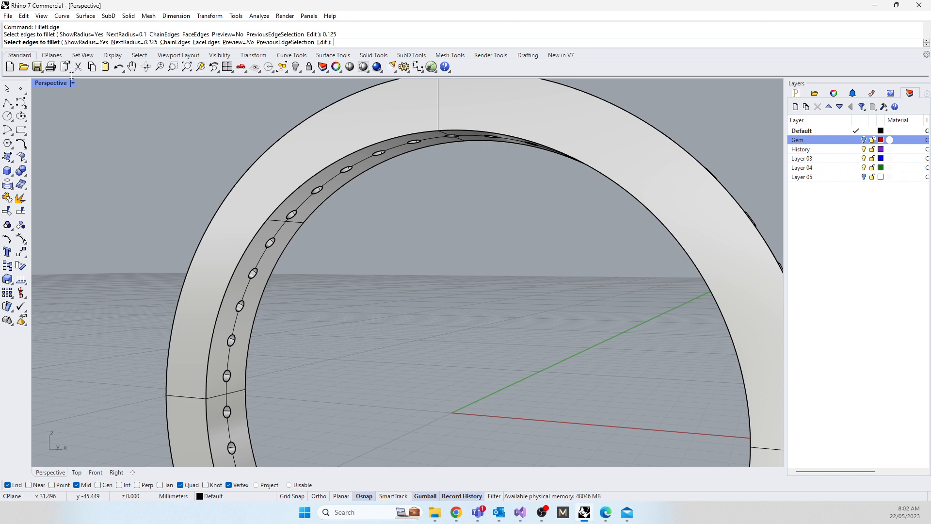
click(291, 243)
click(277, 229)
key(Return)
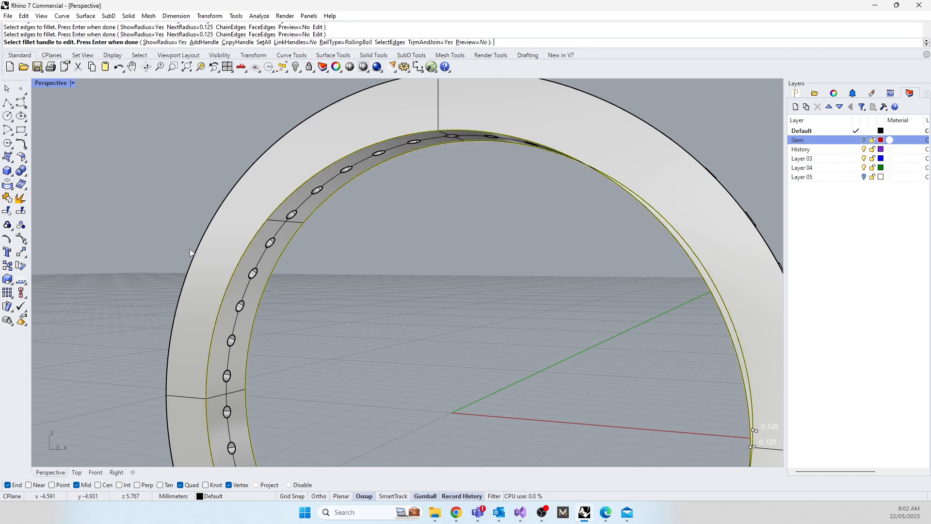
key(Return)
Step: Examine the filleted inner edges and the gem holes from inside and outside the band
right_drag(252, 251, 484, 330)
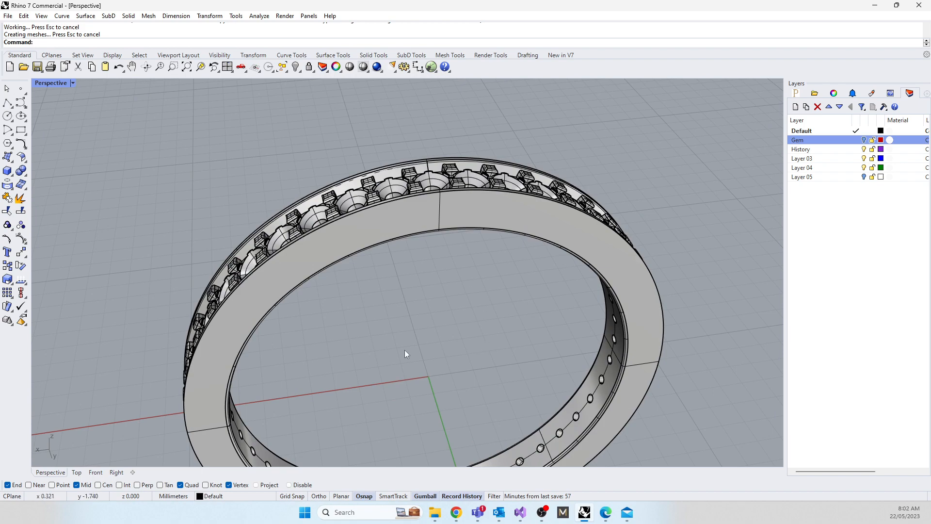
scroll(312, 396, up, 5)
right_drag(312, 395, 218, 365)
scroll(338, 365, up, 7)
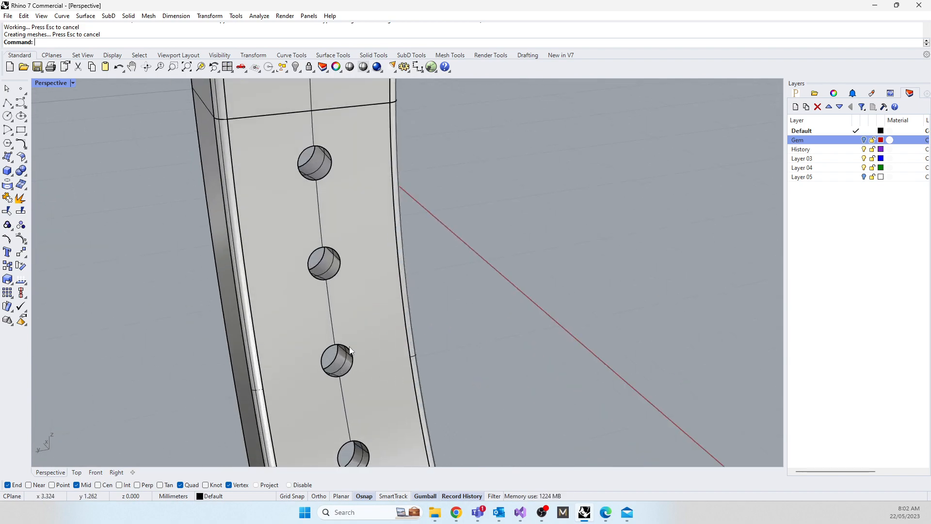
scroll(305, 389, down, 8)
scroll(379, 251, down, 4)
right_drag(371, 294, 354, 303)
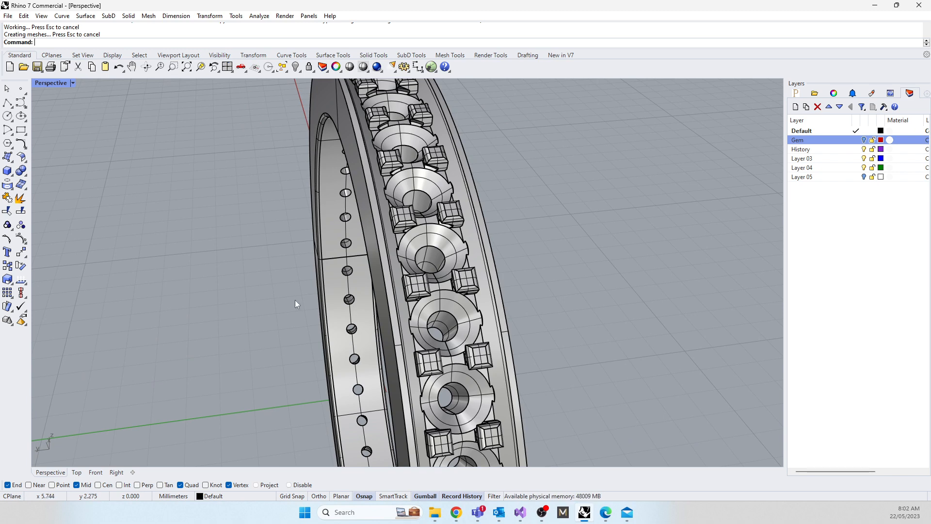
Step: Fillet the two outermost rim edges of the band with a 0.05 mm radius
text(FilletEdge)
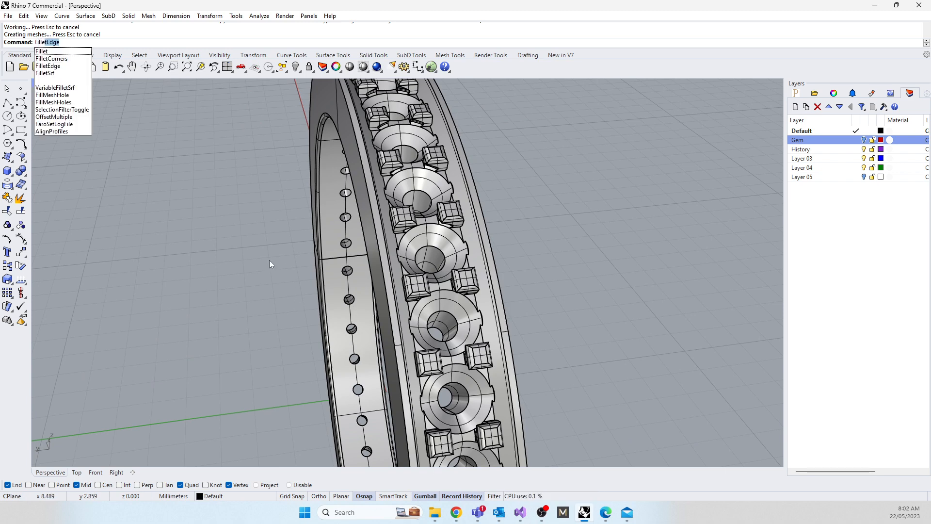
key(Return)
text(0)
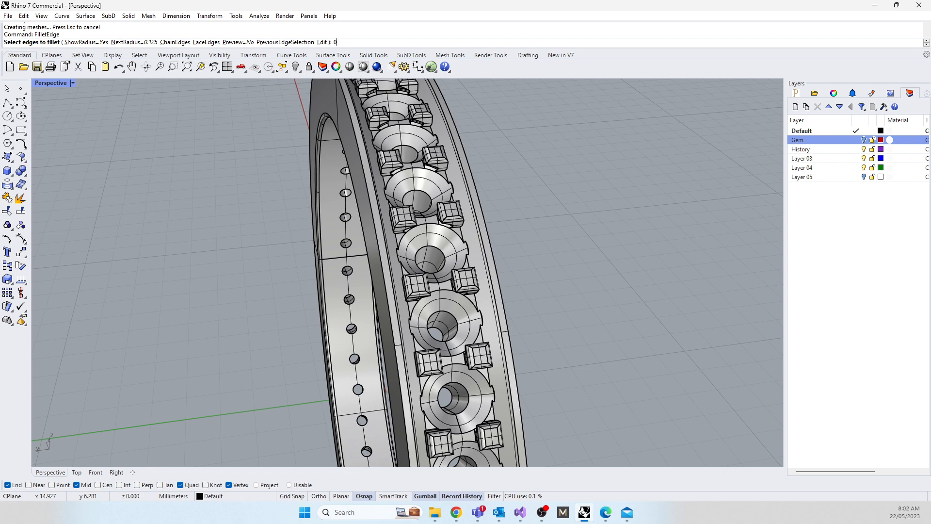
text(.05)
key(Return)
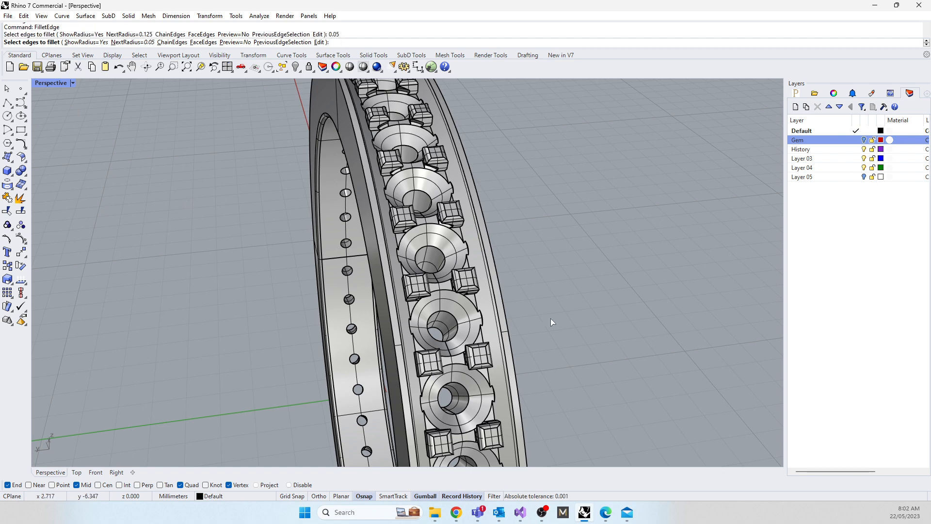
scroll(481, 228, up, 2)
click(483, 226)
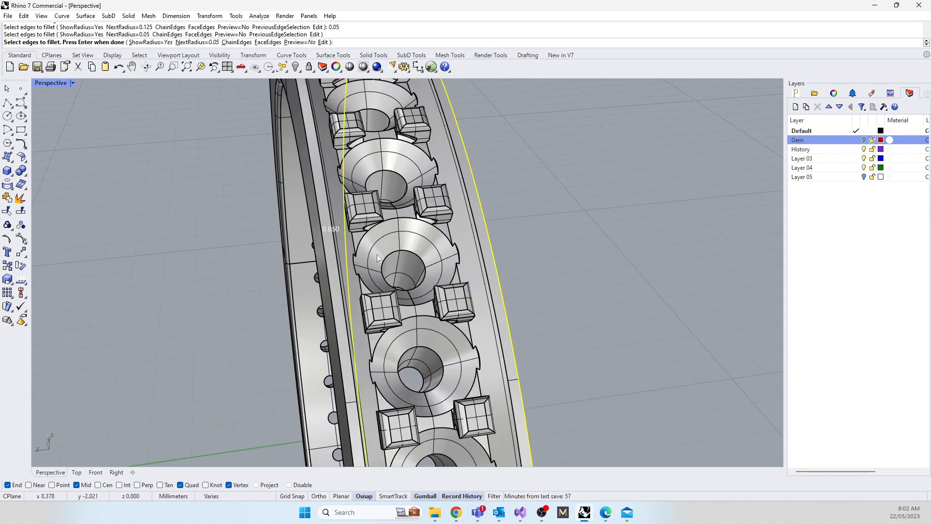
click(327, 271)
right_drag(313, 321, 304, 344)
key(Return)
key(Return)
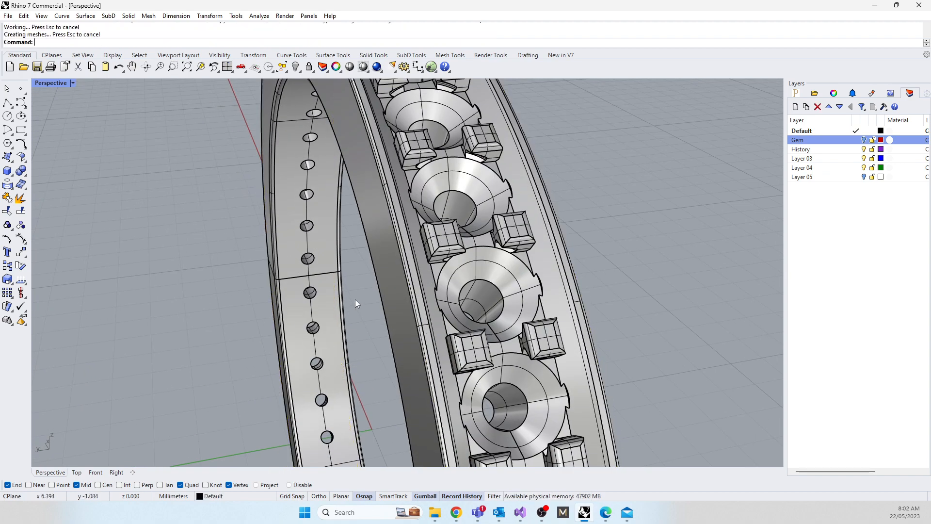
Step: Fillet all segments of the gem channel's two upper inside edges with the 0.05 mm radius
key(Return)
click(568, 276)
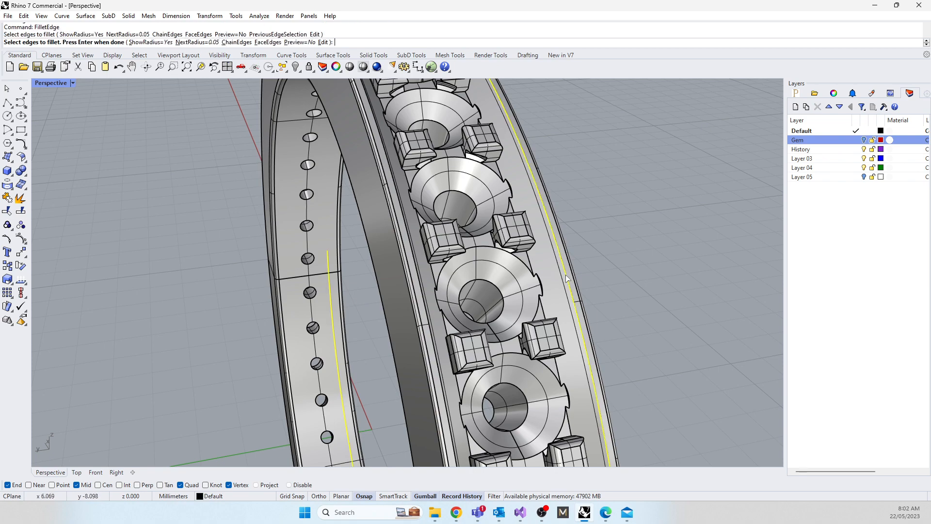
click(423, 295)
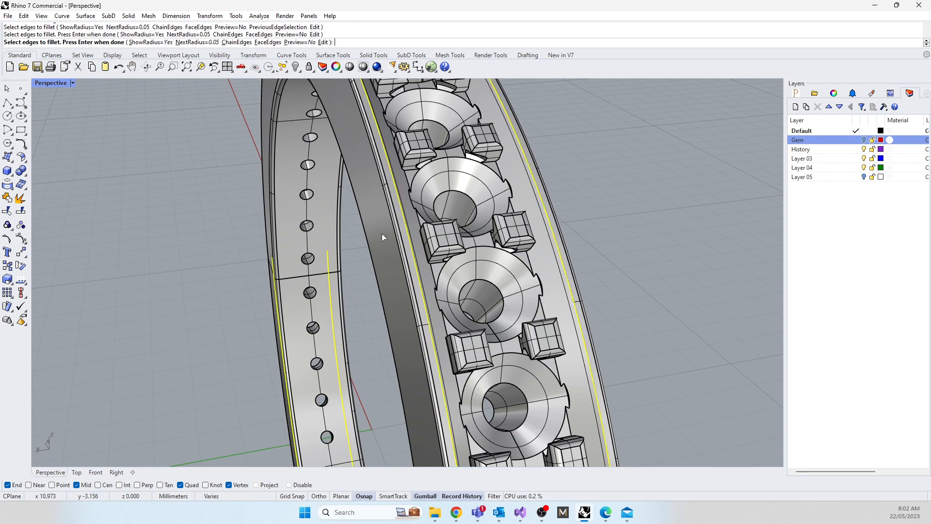
right_drag(425, 295, 474, 265)
scroll(480, 279, up, 3)
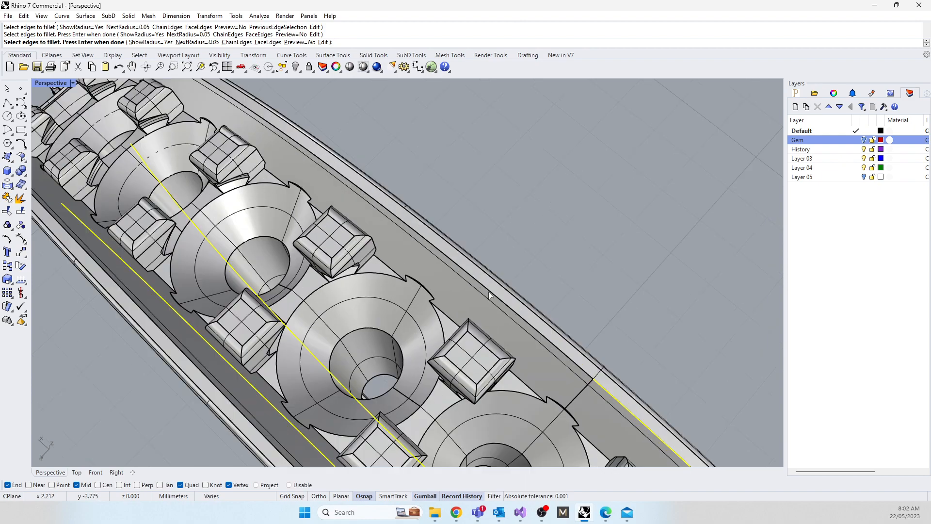
click(488, 297)
click(245, 415)
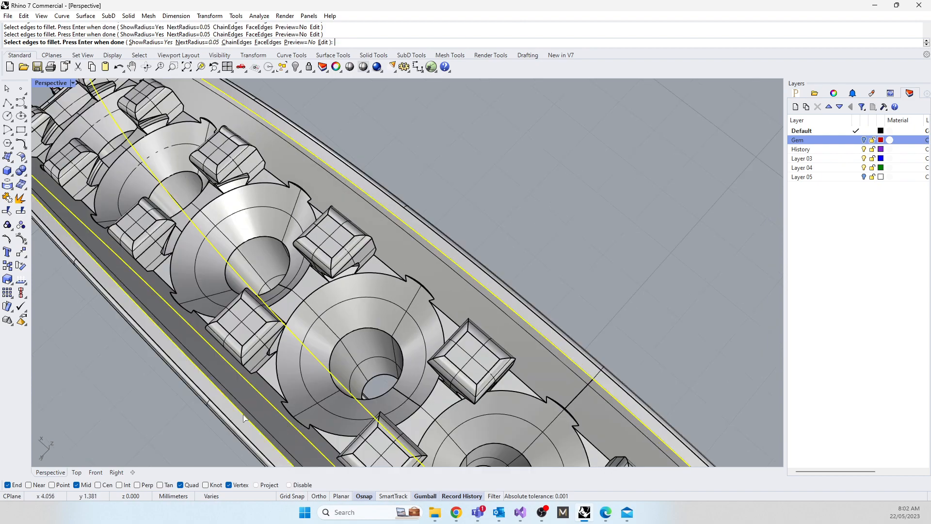
scroll(332, 369, down, 8)
right_drag(332, 370, 371, 318)
scroll(455, 237, up, 5)
scroll(455, 237, up, 3)
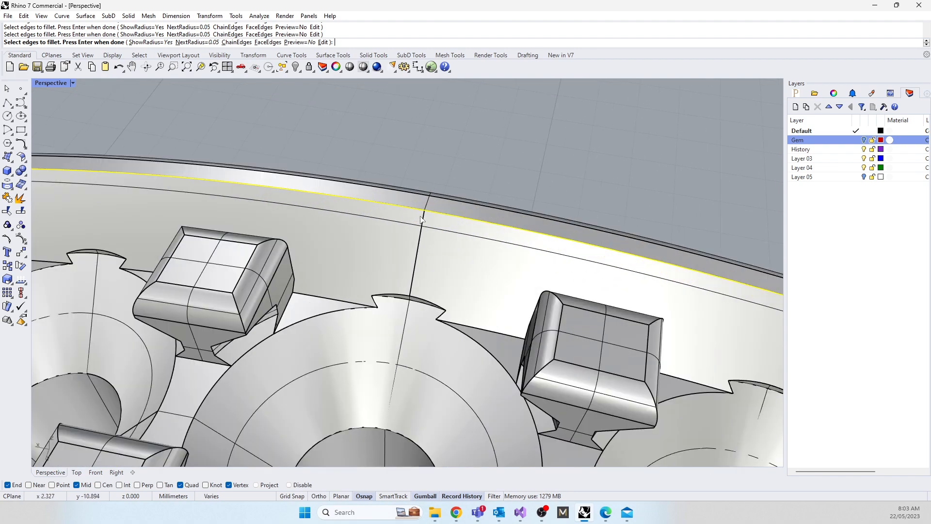
key(Return)
key(Return)
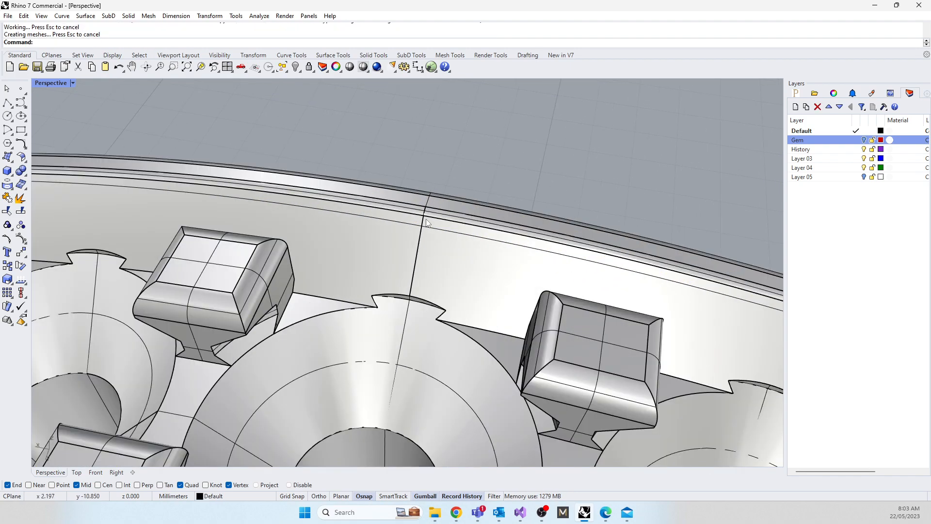
Step: Show the Gem layer and set the Perspective viewport to Rendered display mode
right_drag(426, 219, 374, 228)
scroll(376, 229, down, 6)
right_drag(450, 247, 374, 199)
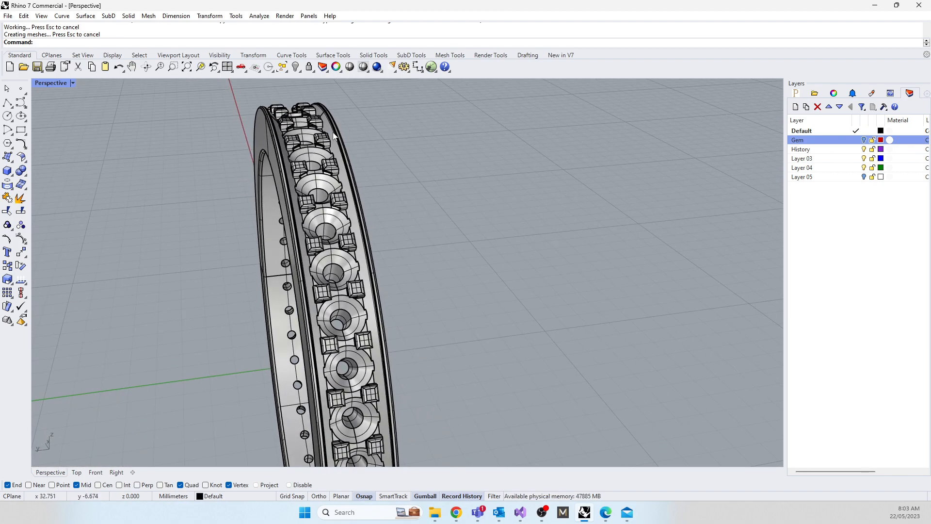
scroll(333, 137, up, 5)
right_drag(324, 222, 364, 330)
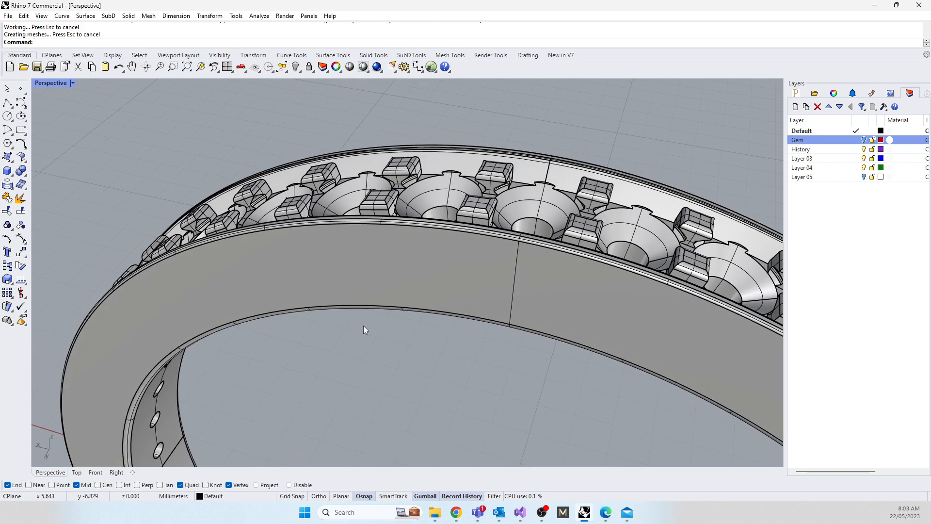
click(865, 140)
scroll(444, 178, down, 7)
right_drag(444, 180, 429, 196)
click(51, 83)
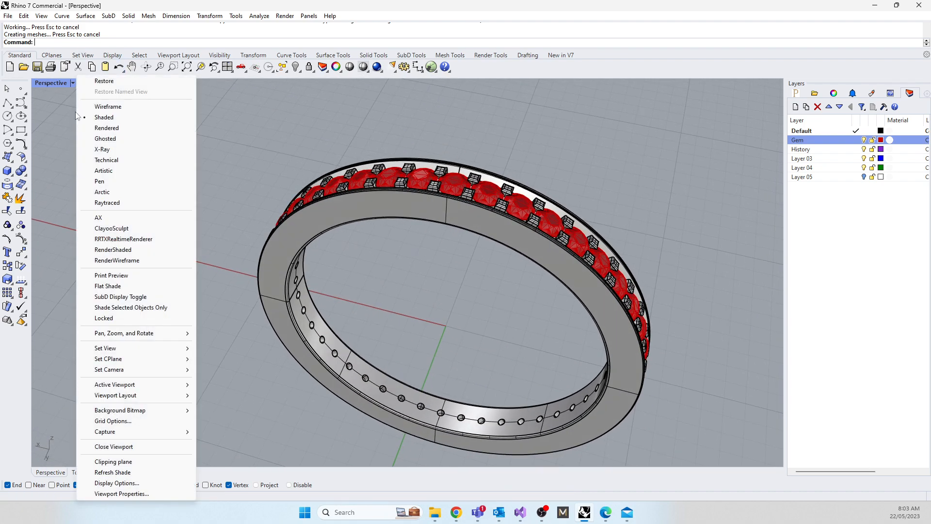
click(99, 128)
right_drag(403, 204, 396, 245)
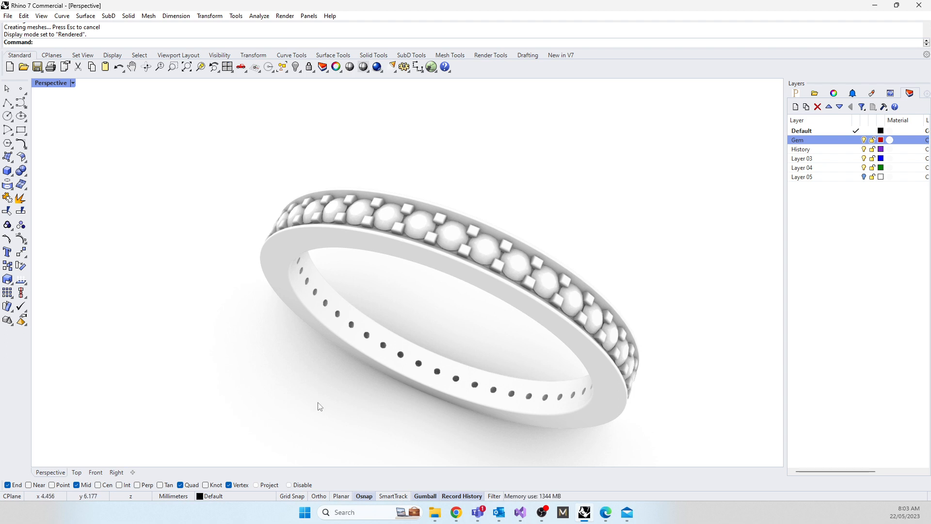
Step: Fillet the edges of four neighbouring gem holes on the inside of the band with a 0.2 mm radius
scroll(429, 363, up, 5)
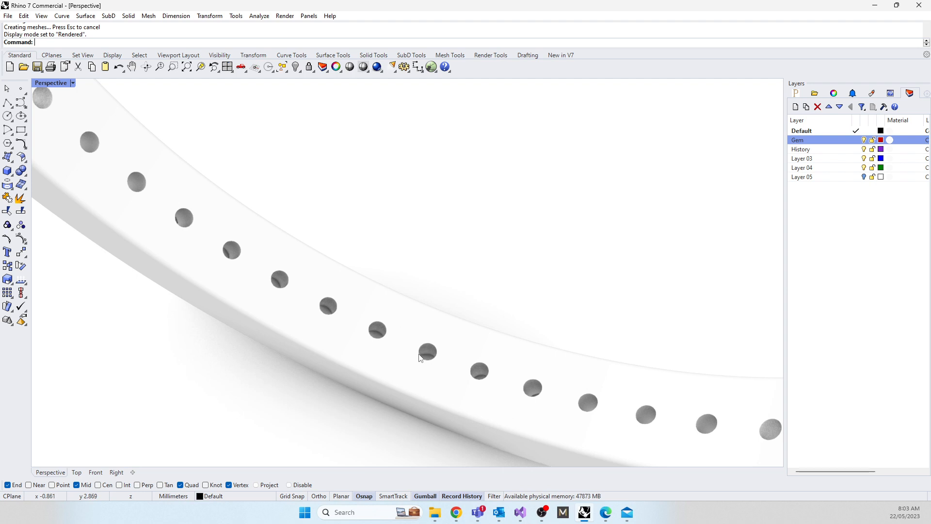
scroll(443, 356, up, 3)
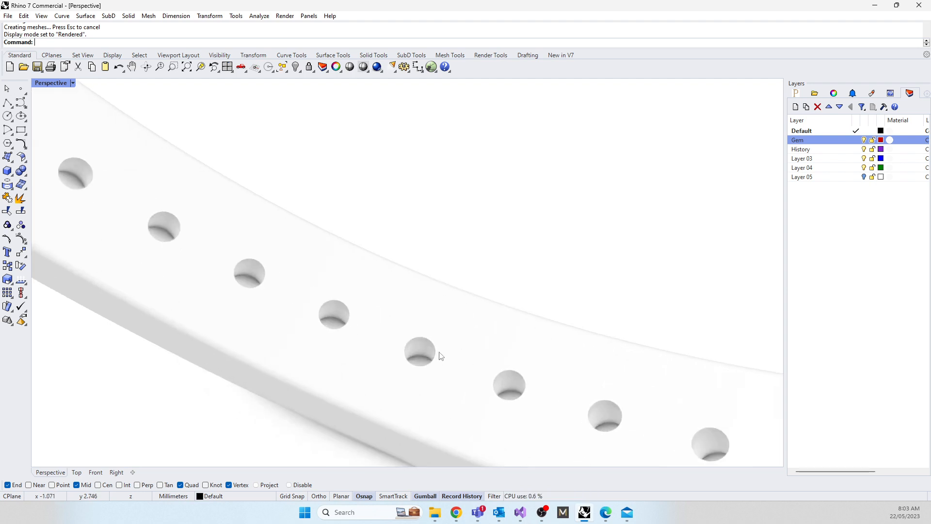
text(Fill)
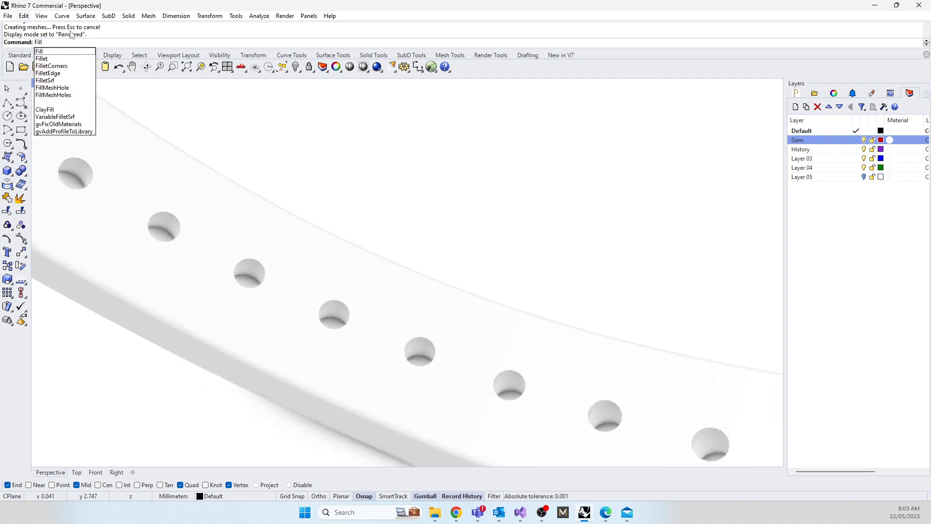
key(Down)
key(Down)
key(Down)
key(Down)
key(Down)
key(Down)
click(48, 73)
text(0)
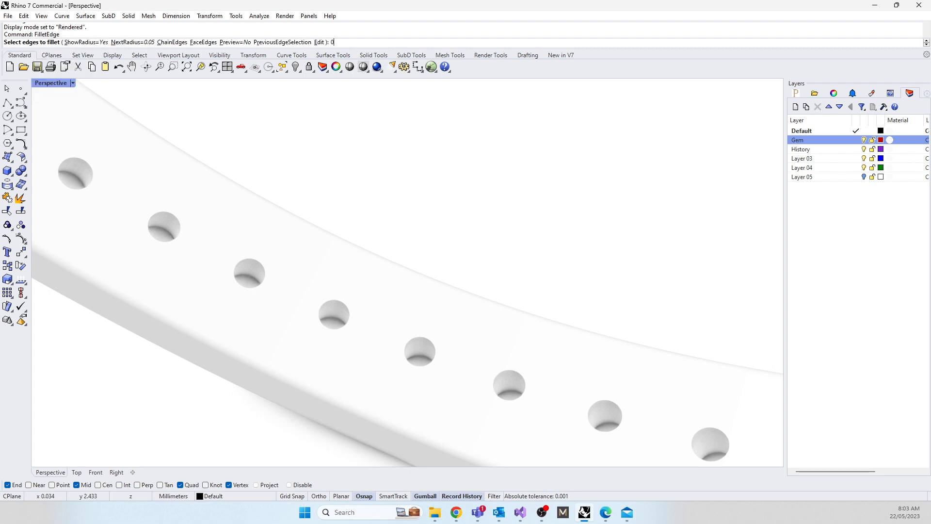
text(.2)
key(Return)
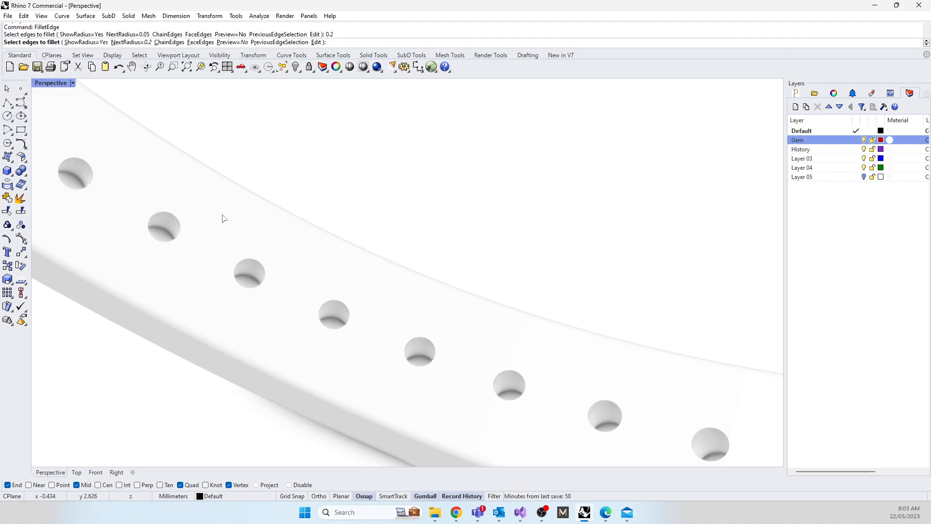
click(324, 307)
click(251, 261)
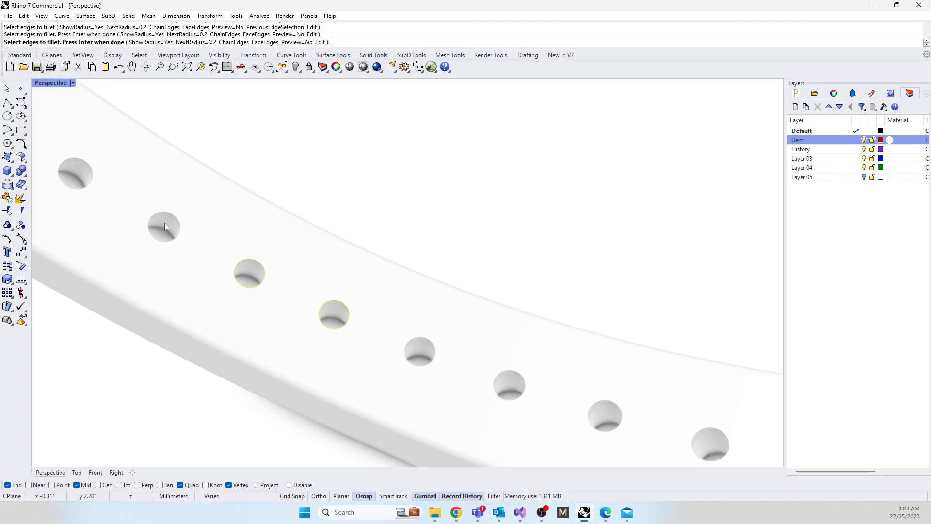
click(160, 212)
click(75, 161)
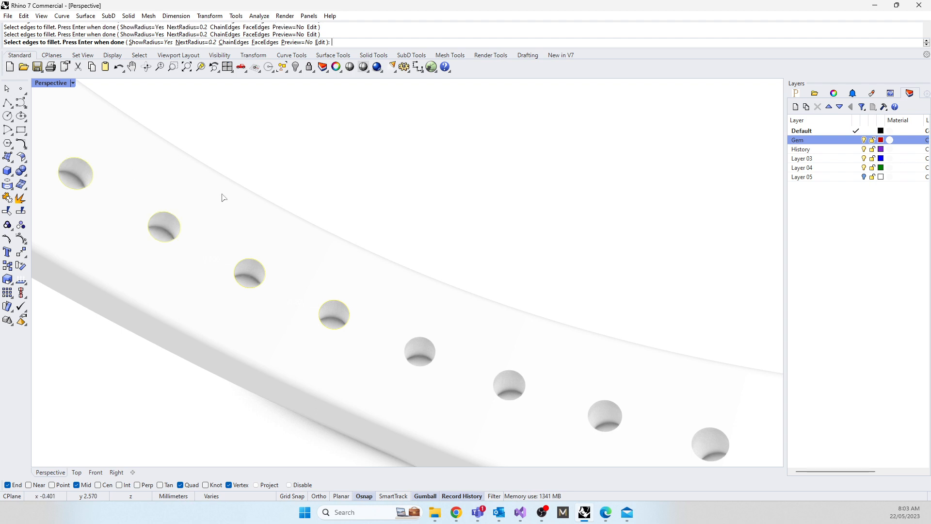
key(Return)
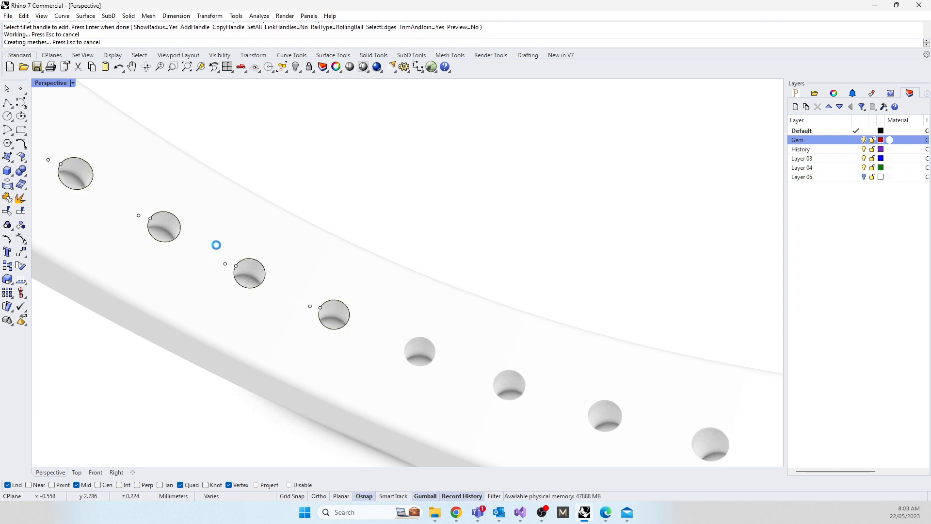
Step: Fillet the edges of the next three gem holes along the band's inside with the same 0.2 mm radius
key(Return)
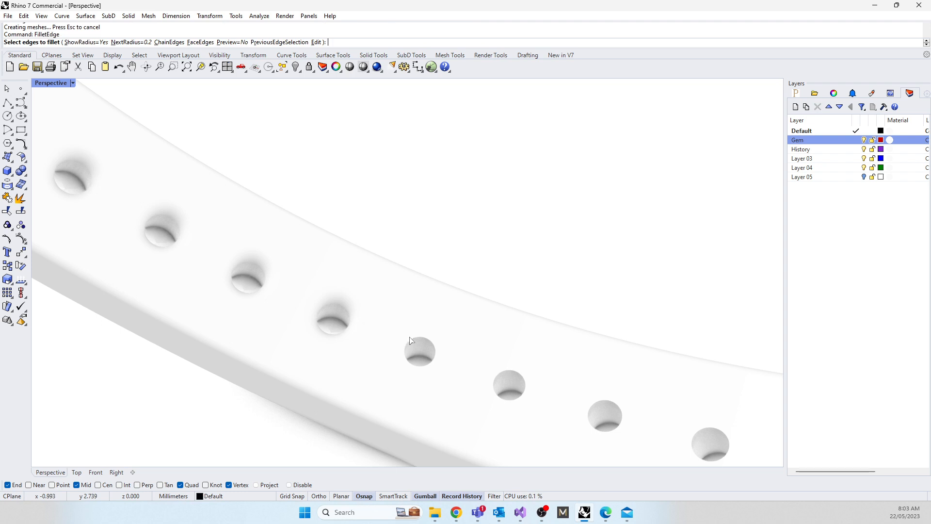
click(413, 339)
click(510, 373)
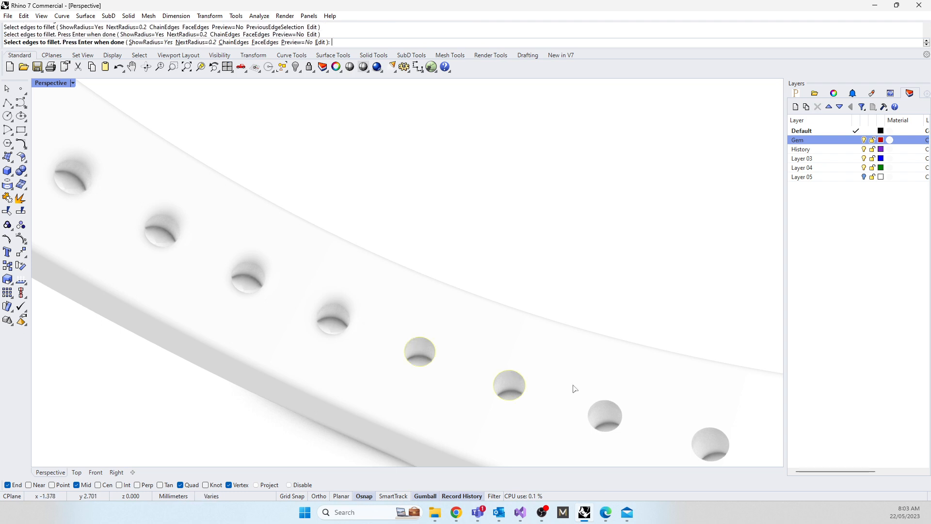
click(609, 400)
key(Return)
key(Return)
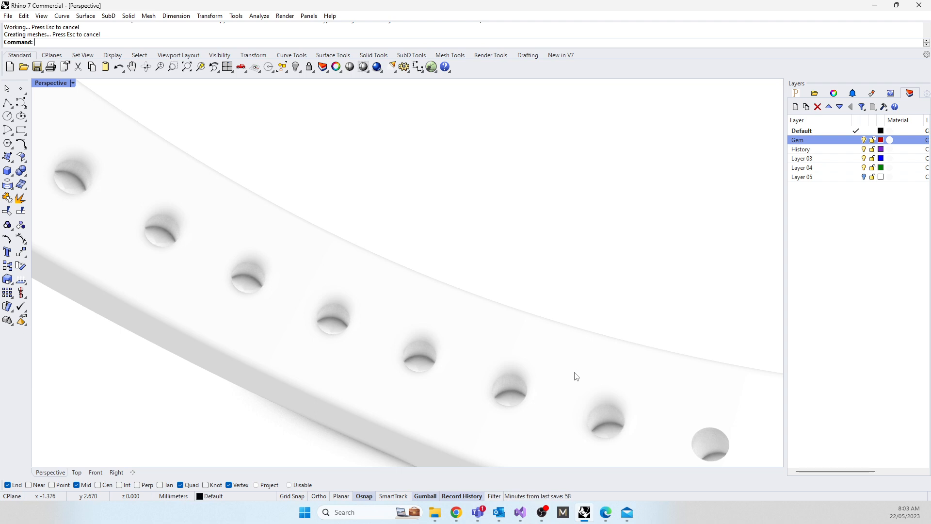
Step: Undo the last fillet of the gem hole edges on the inside of the band
key(ctrl+z)
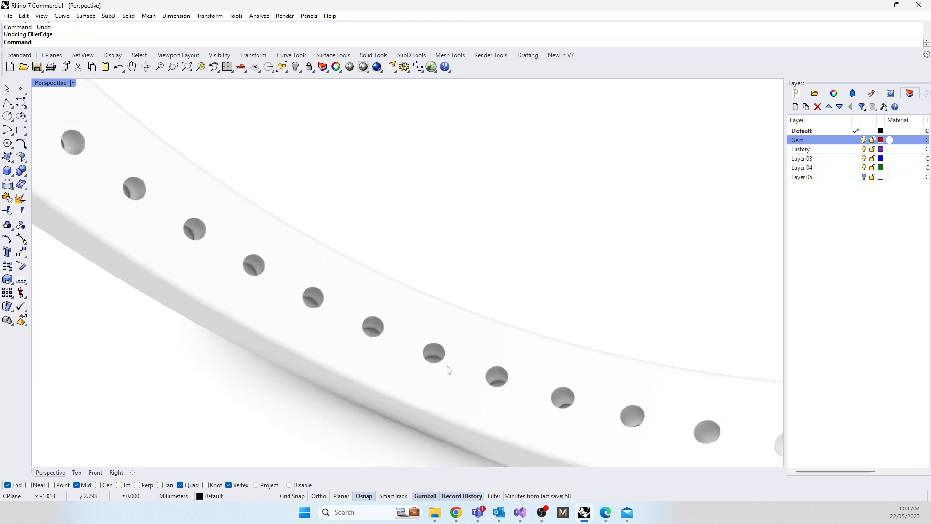
scroll(449, 370, down, 5)
scroll(437, 374, up, 6)
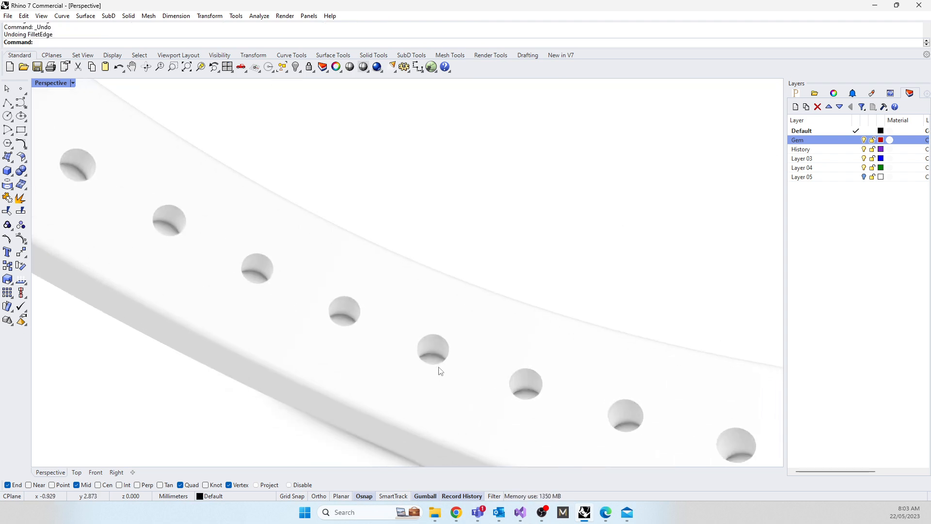
Step: Try to apply the Edge Softening render effect to the ring with a softening of 0.05
click(403, 283)
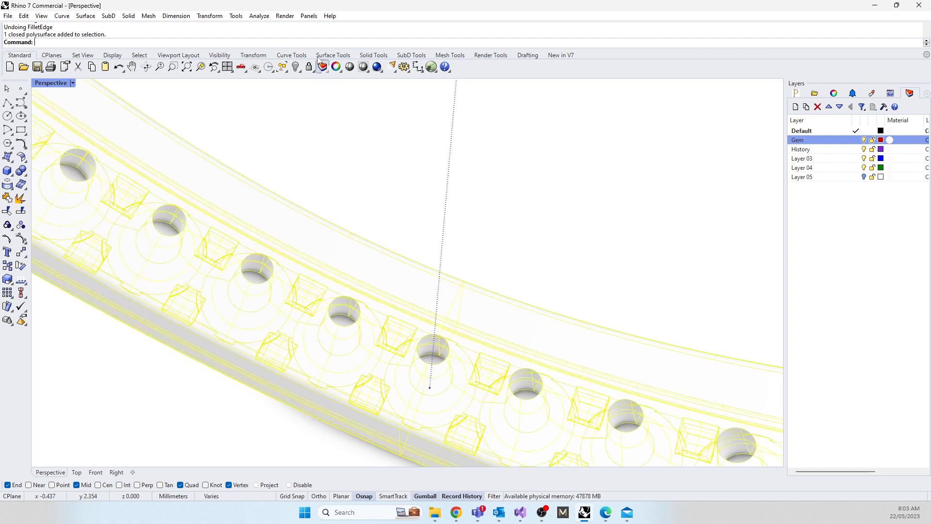
click(286, 16)
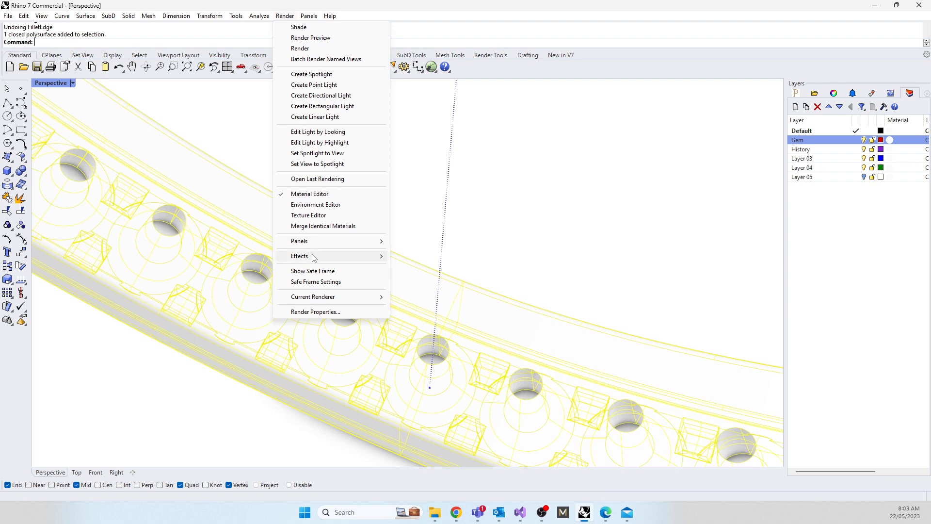
mouse_move(312, 258)
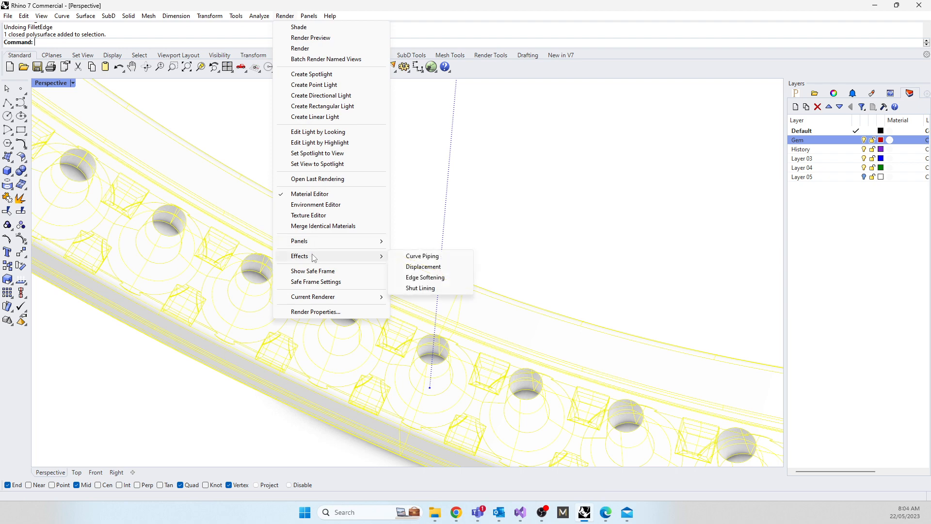
click(425, 278)
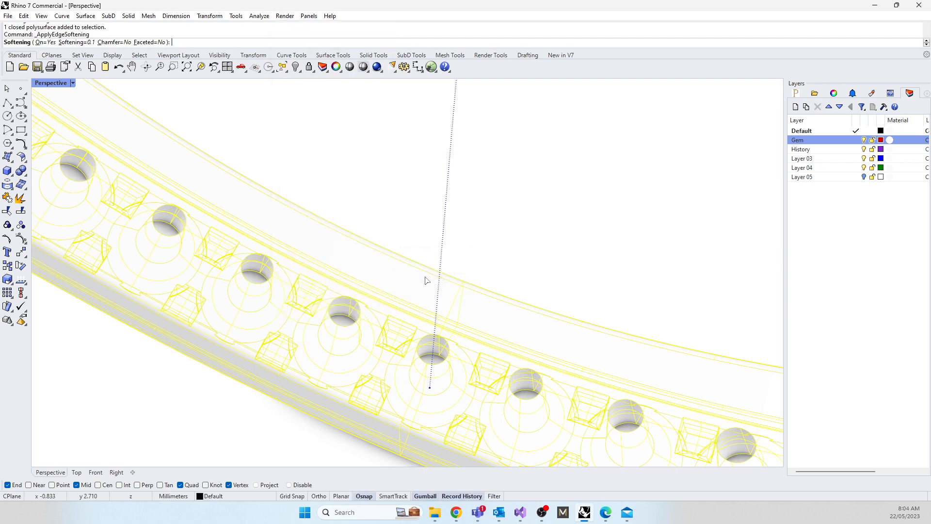
click(89, 43)
text(0)
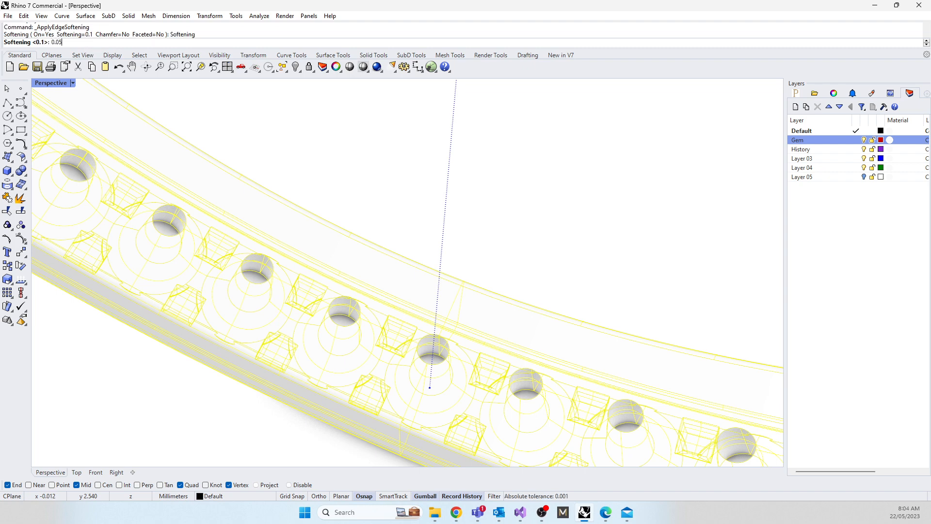
text(.05)
key(Return)
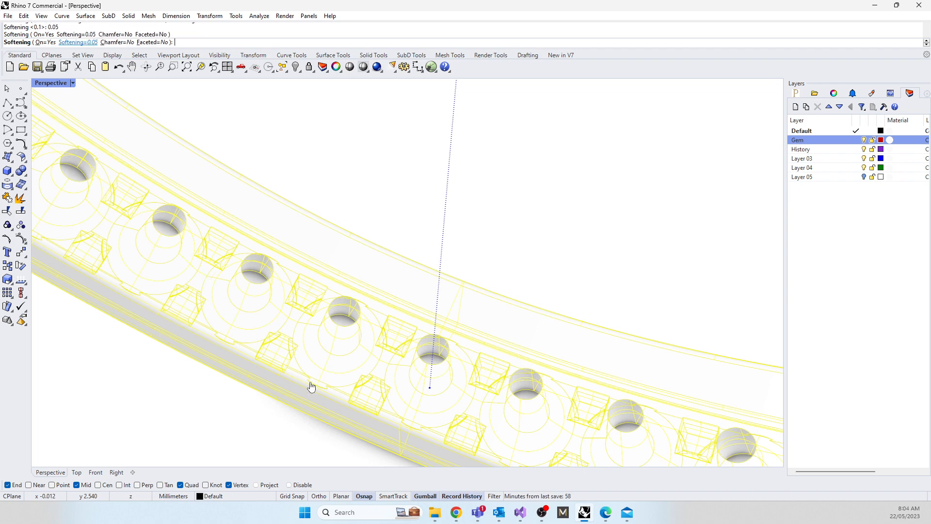
right_click(359, 171)
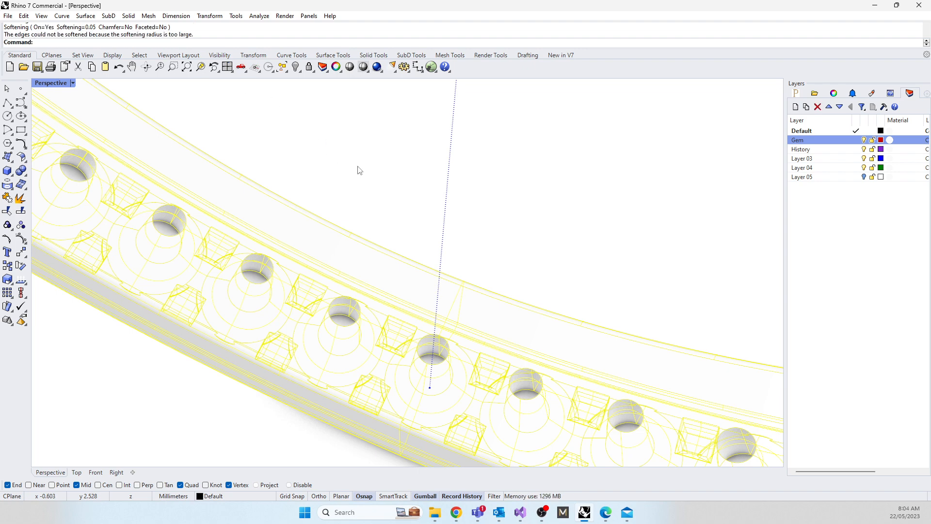
Step: Examine the edges of the gem holes, claws and channel walls around the ring
click(359, 170)
scroll(280, 274, up, 4)
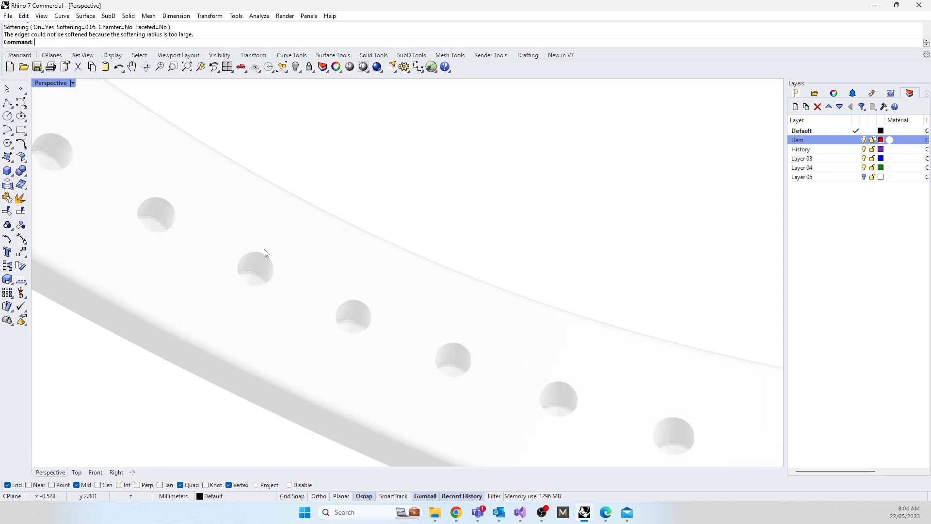
scroll(335, 292, down, 4)
scroll(362, 330, down, 6)
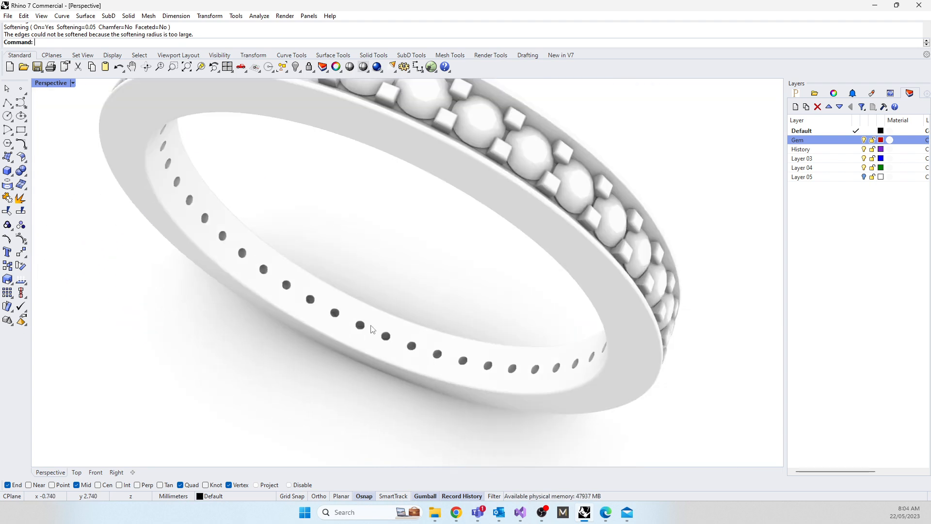
right_drag(393, 300, 276, 264)
scroll(395, 204, up, 10)
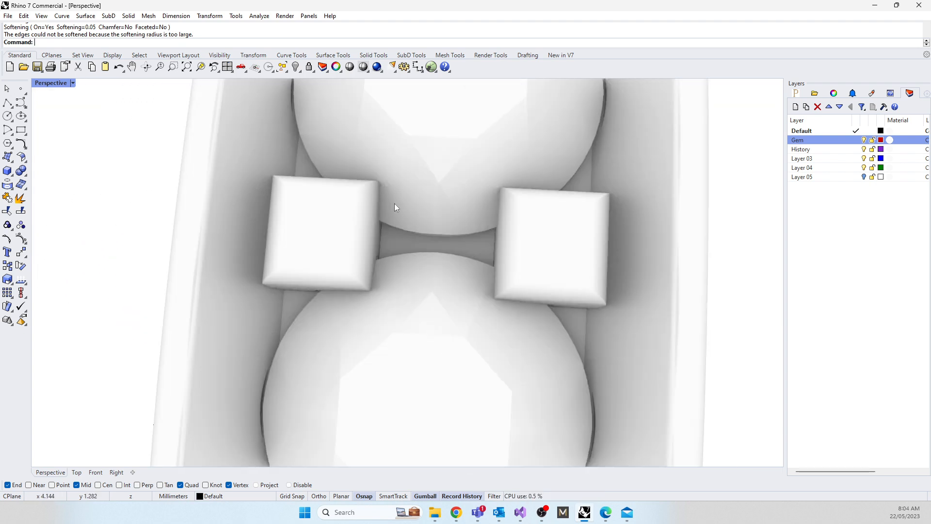
scroll(277, 305, down, 6)
scroll(187, 297, up, 7)
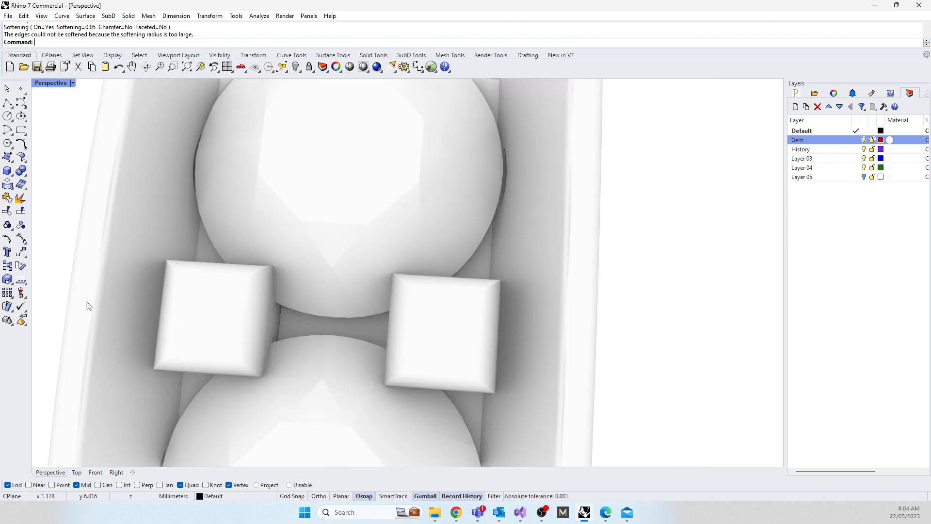
Step: Turn off the Edge Softening effect on the ring body and clear the selection
click(141, 252)
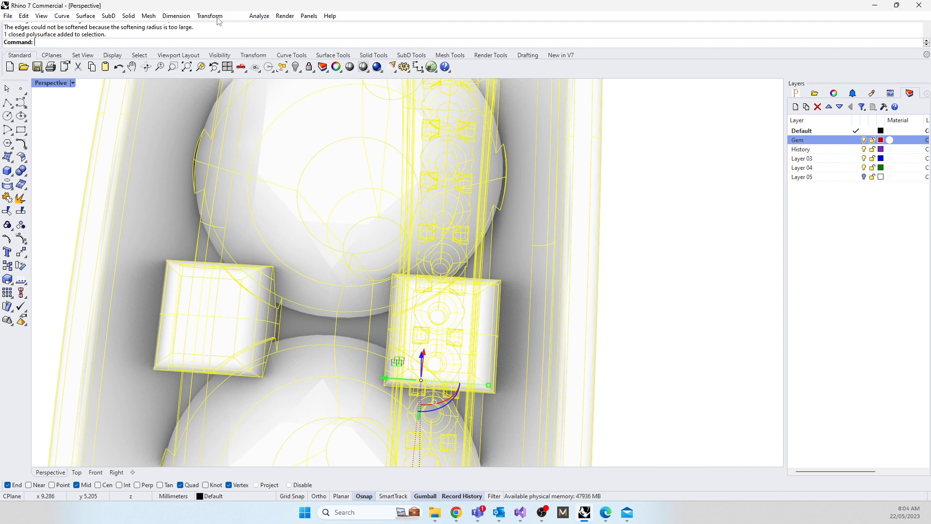
click(284, 19)
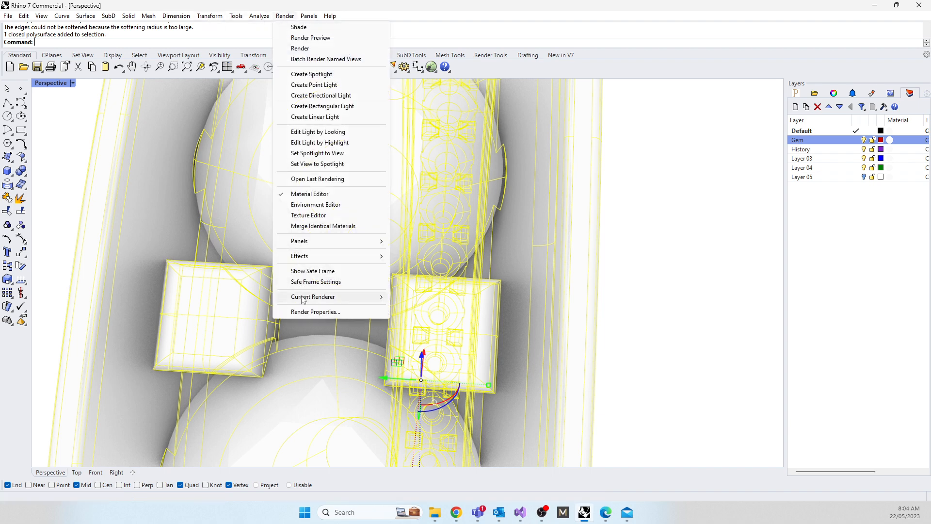
mouse_move(313, 257)
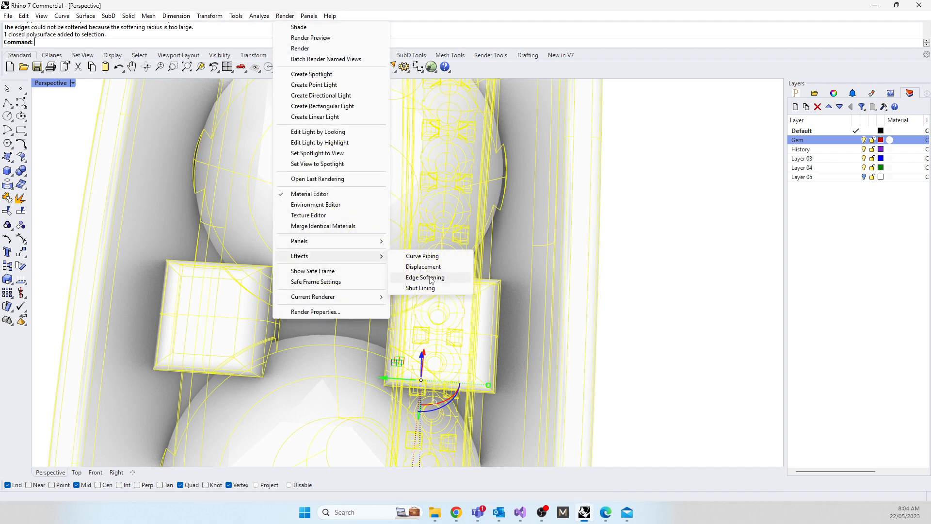
click(433, 277)
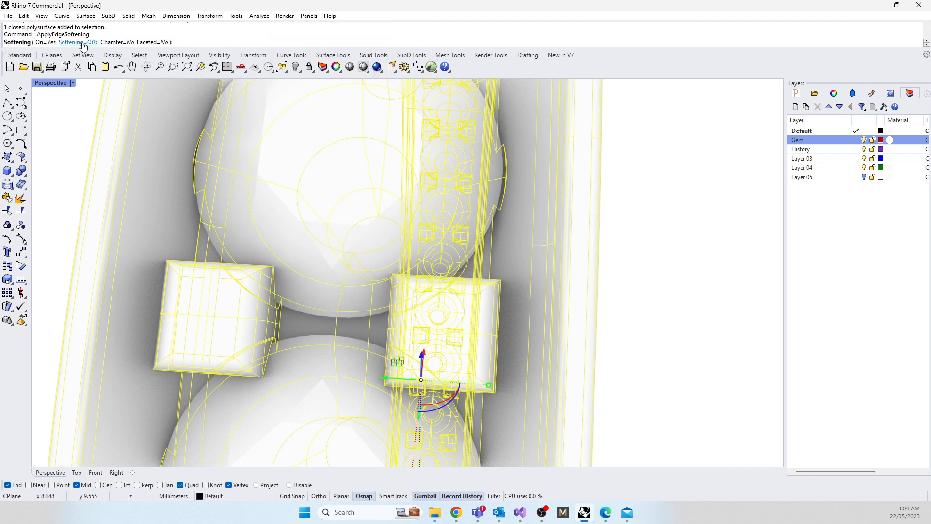
click(41, 44)
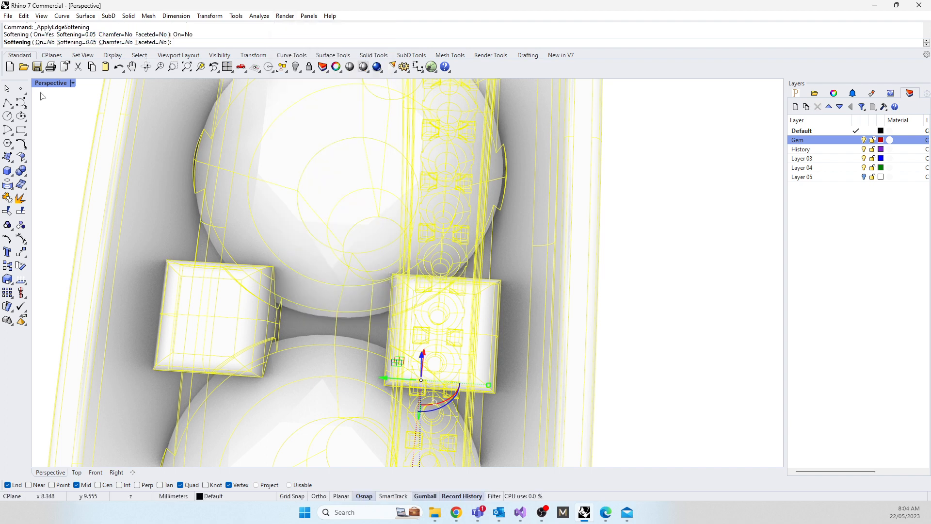
key(Return)
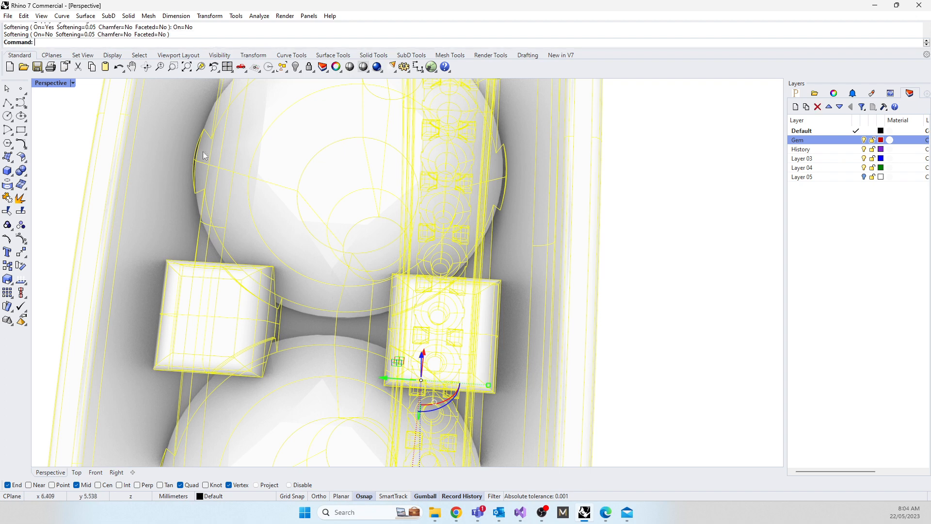
scroll(321, 182, down, 10)
key(Escape)
Step: Move the ring body to Layer 03
mouse_move(229, 291)
right_down()
mouse_move(329, 295)
mouse_move(348, 324)
mouse_move(380, 322)
right_up()
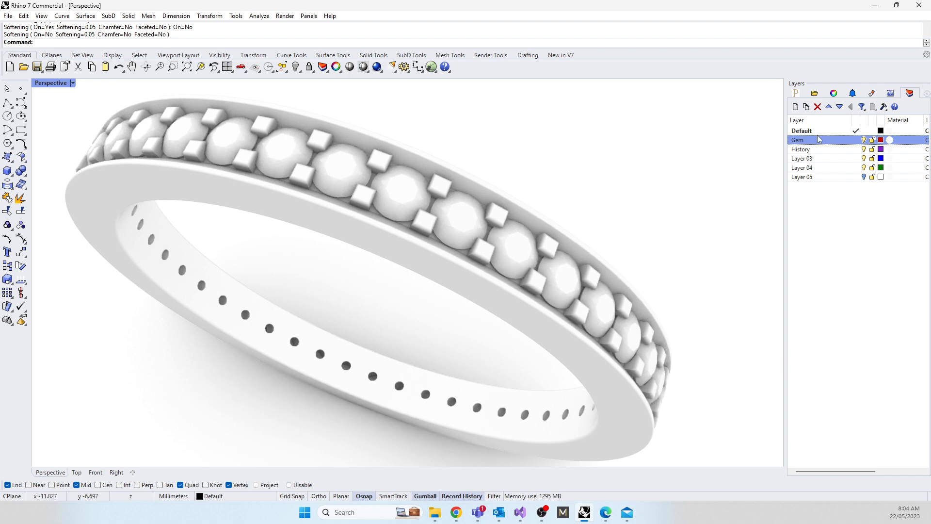
scroll(372, 310, down, 5)
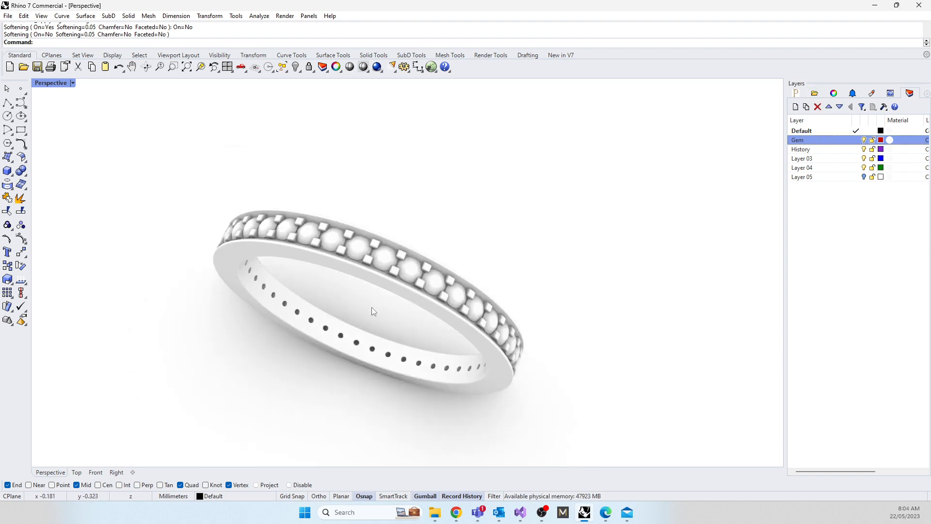
right_drag(377, 334, 420, 286)
click(415, 255)
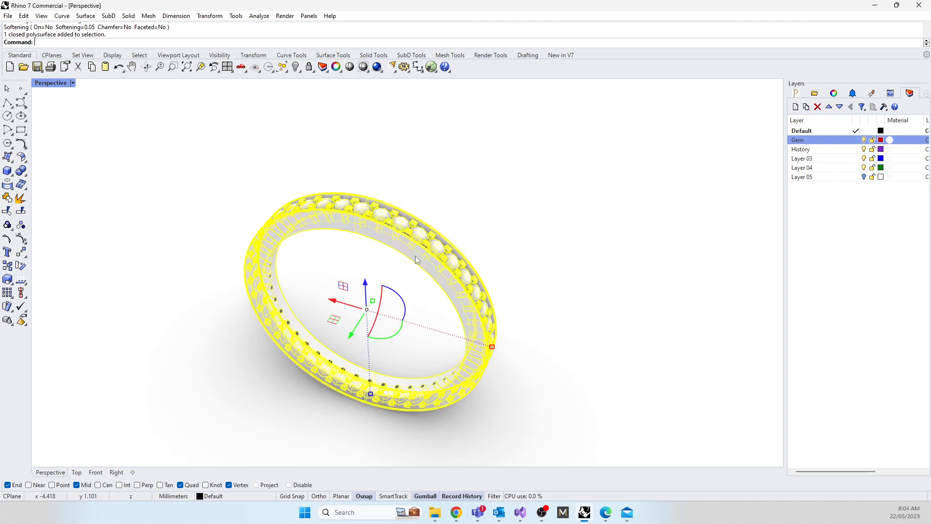
click(801, 159)
right_click(802, 158)
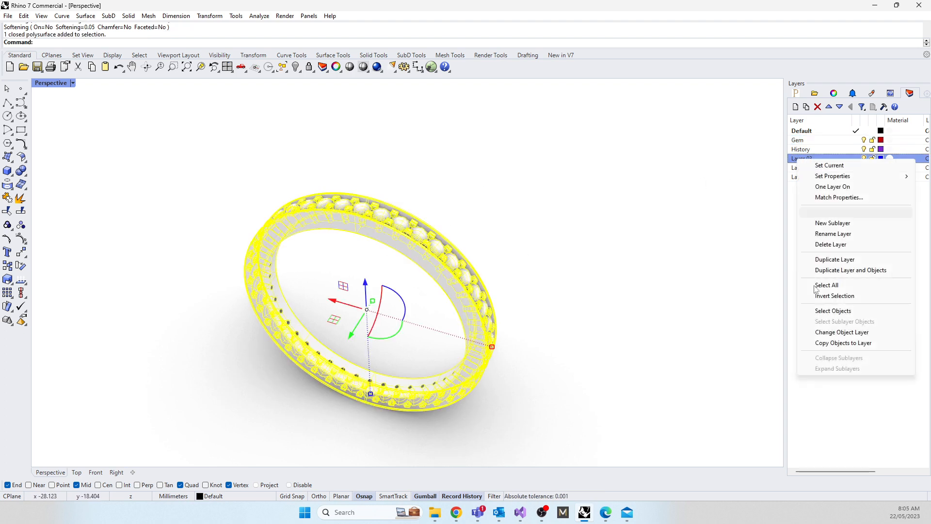
click(828, 332)
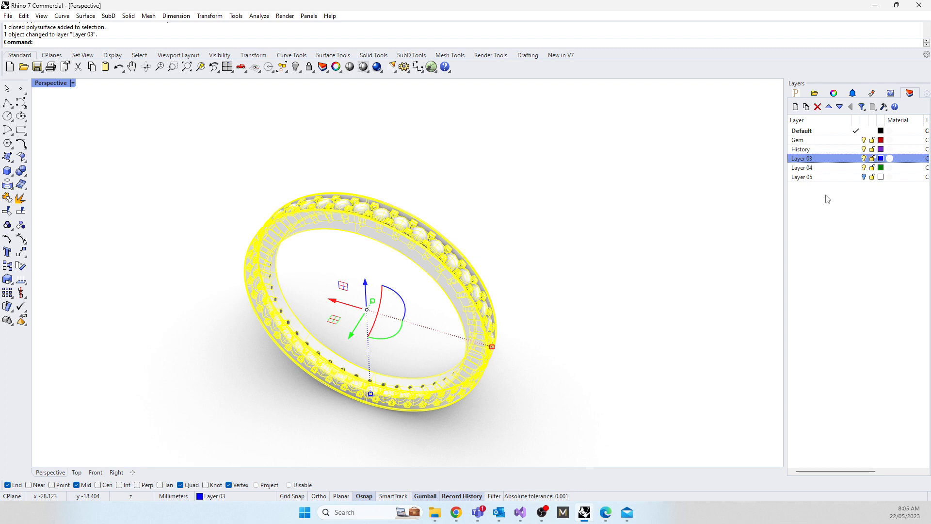
Step: Switch Layer 03 and the Gem layer off and on to check their contents, and delete the History layer
click(865, 159)
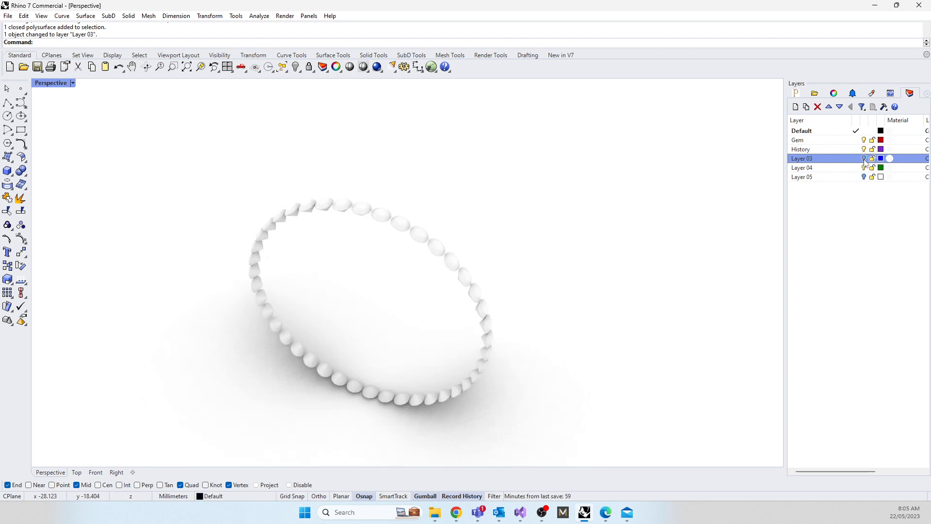
click(864, 159)
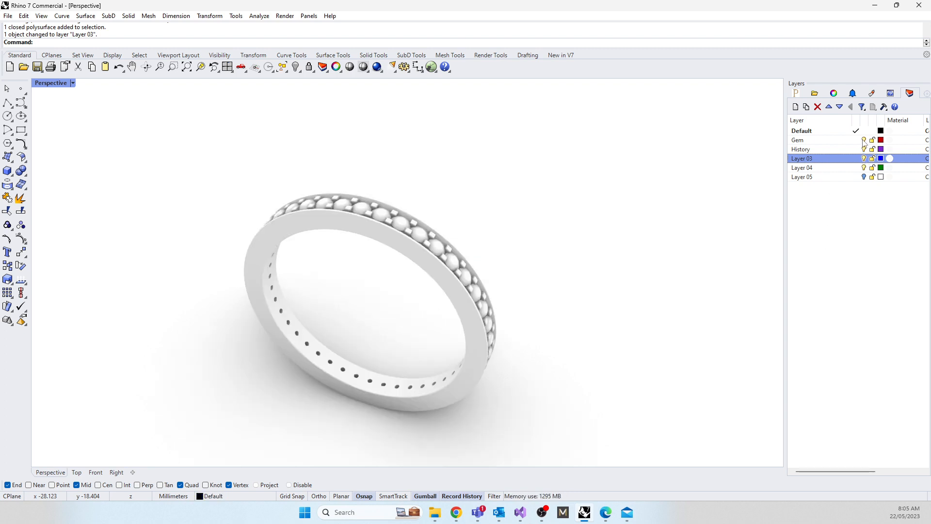
click(864, 141)
click(864, 141)
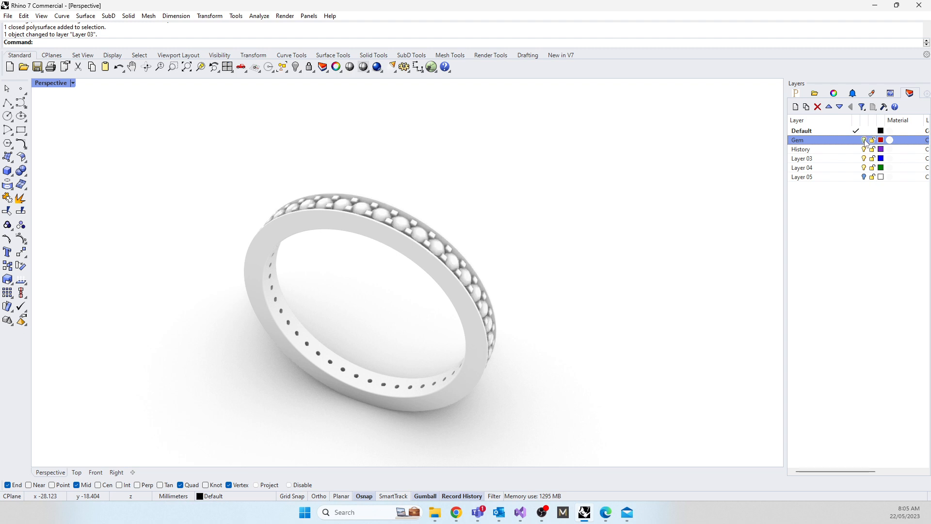
right_click(830, 149)
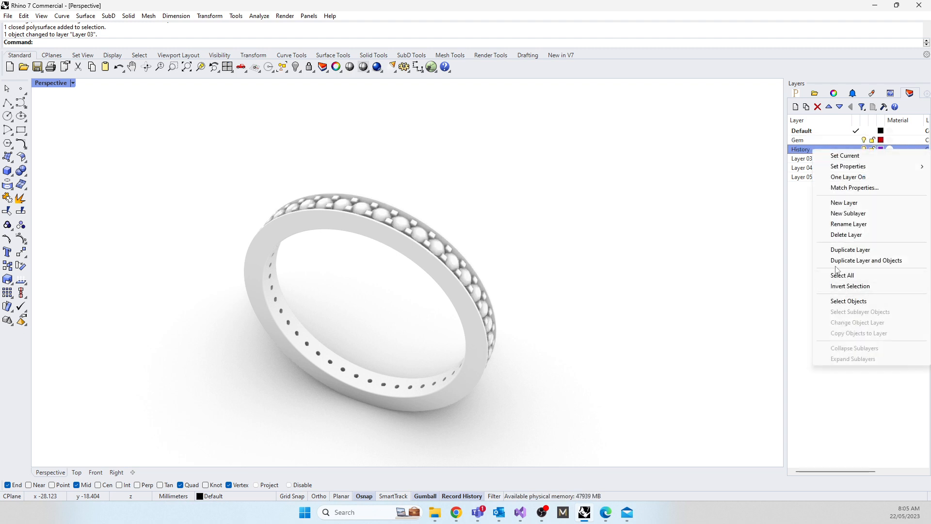
click(846, 235)
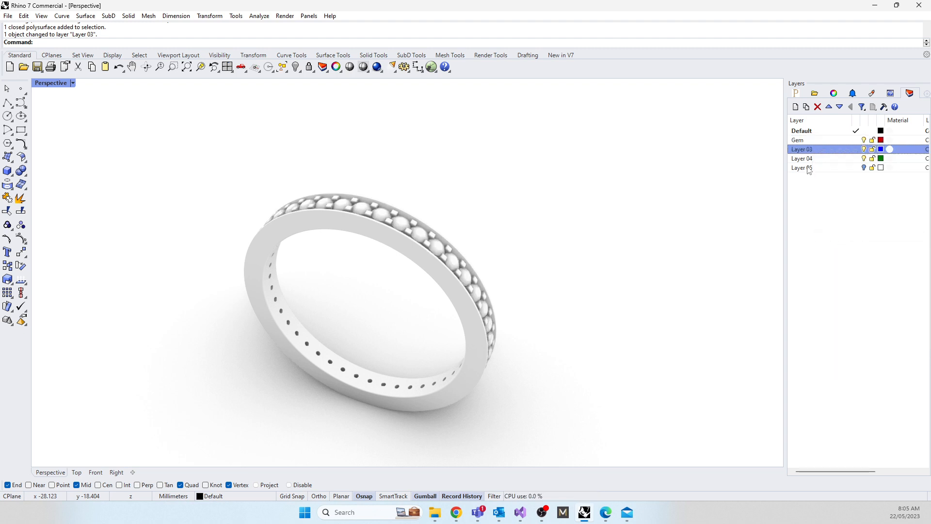
Step: Show Layer 05 to inspect the objects it holds around the gems, and hide it again
click(809, 168)
click(863, 168)
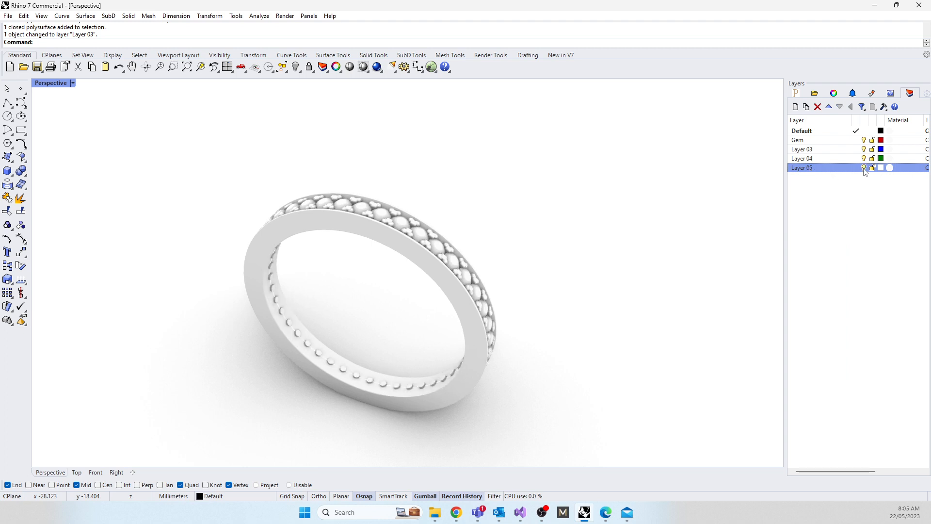
click(863, 168)
click(864, 168)
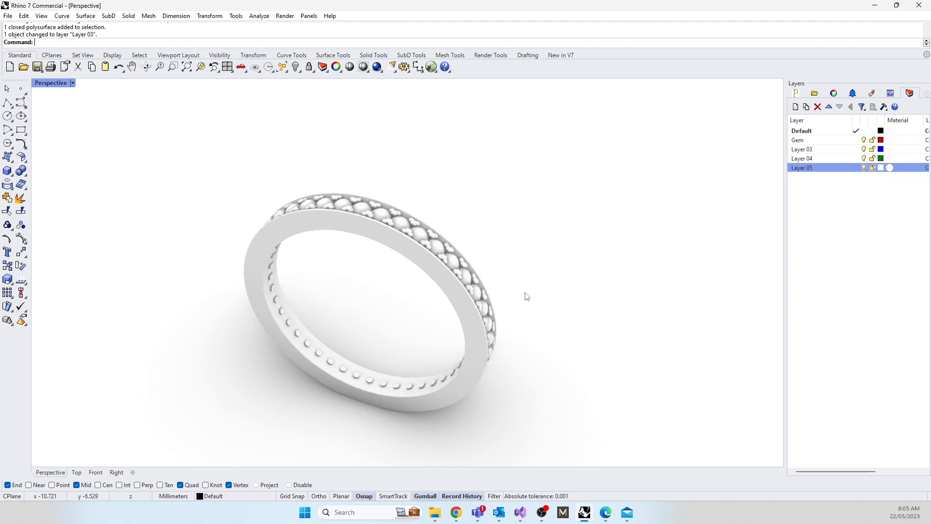
right_drag(524, 292, 435, 308)
scroll(432, 303, up, 6)
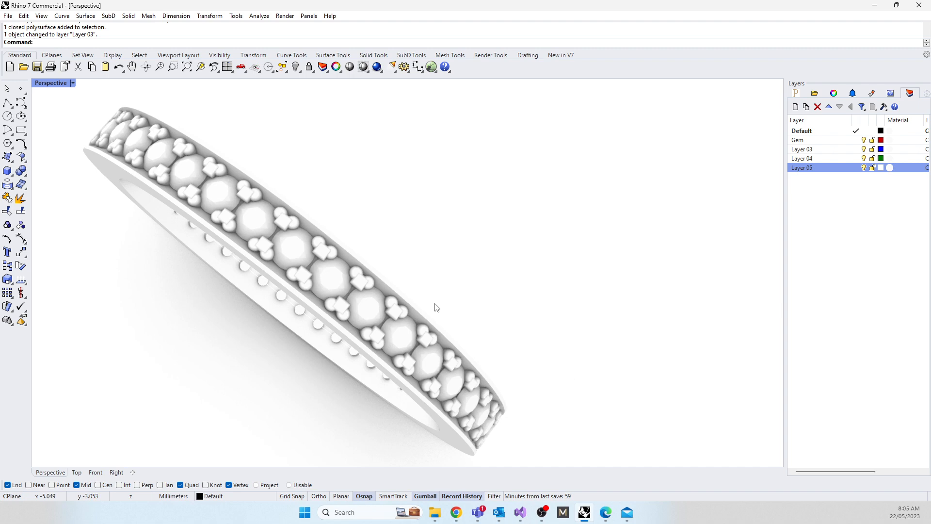
click(864, 168)
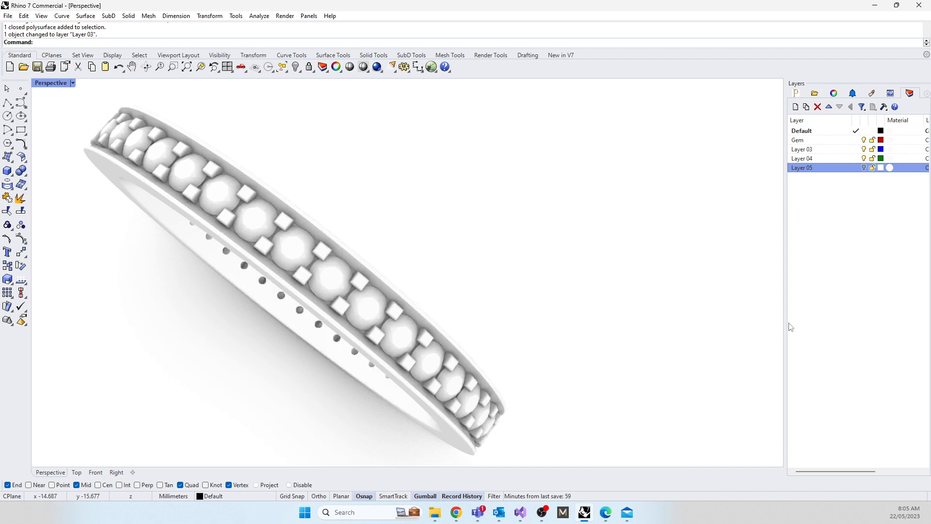
Step: Rename Layer 05 as DoubleProngs
double_click(802, 169)
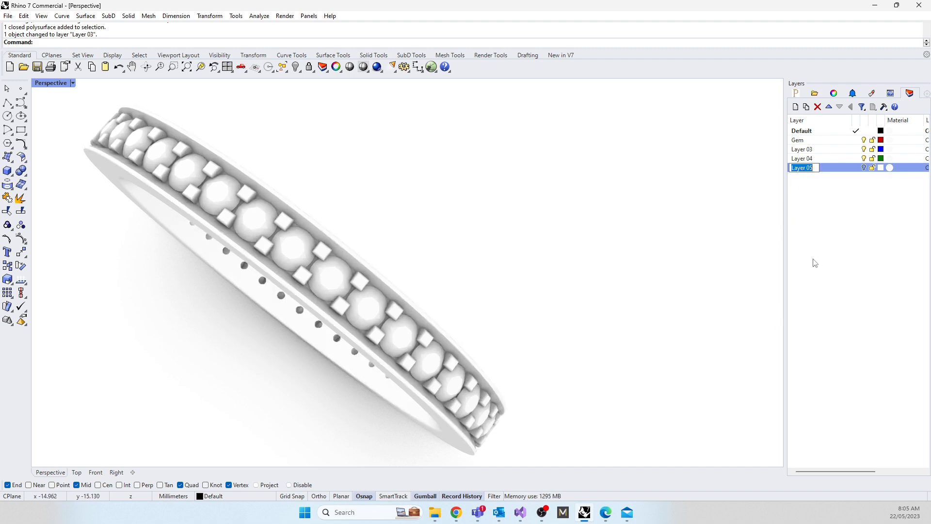
text(DoubleProngs)
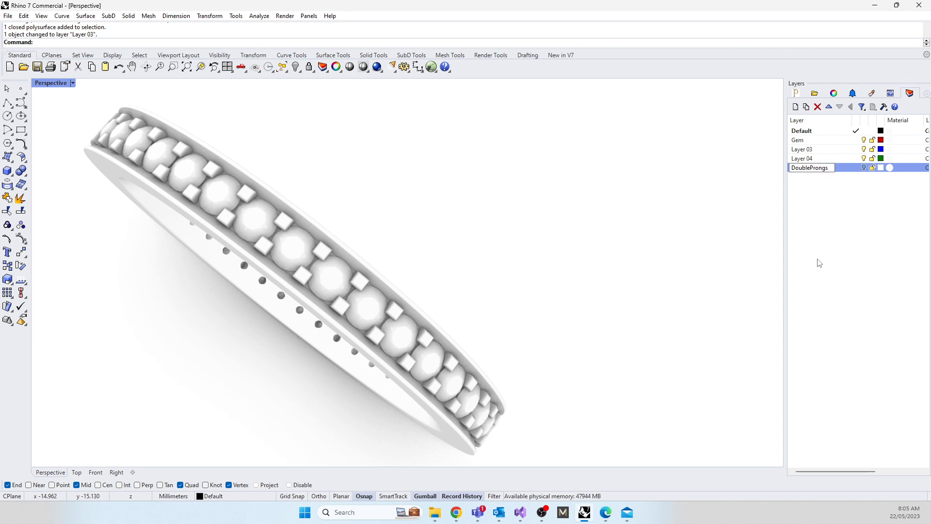
click(819, 263)
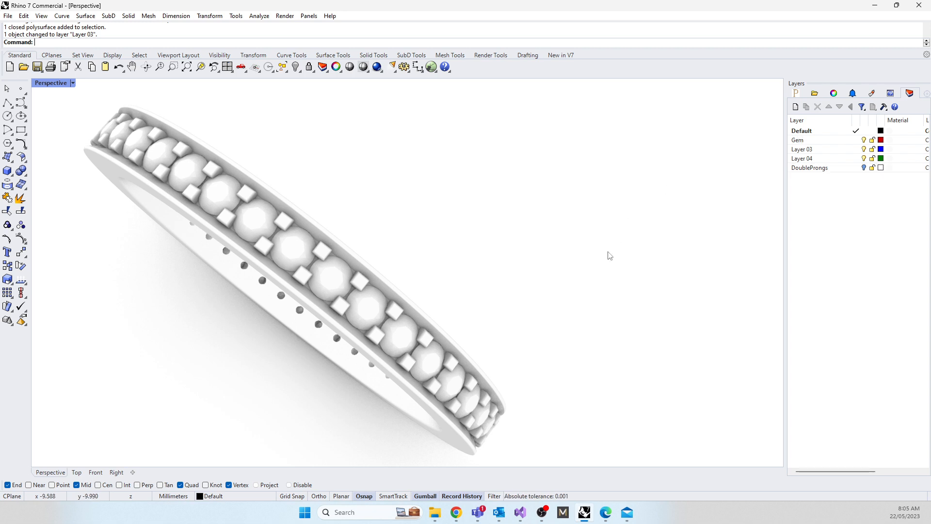
Step: Group the ring body together with its gems and clear the selection
mouse_move(580, 322)
right_down()
mouse_move(580, 277)
mouse_move(613, 249)
right_up()
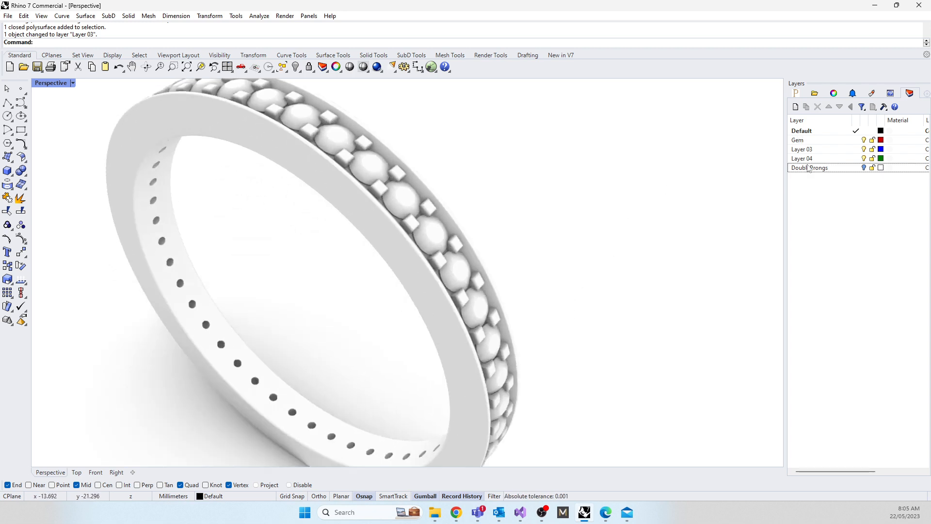
scroll(607, 166, down, 3)
drag(258, 98, 683, 387)
text(Group)
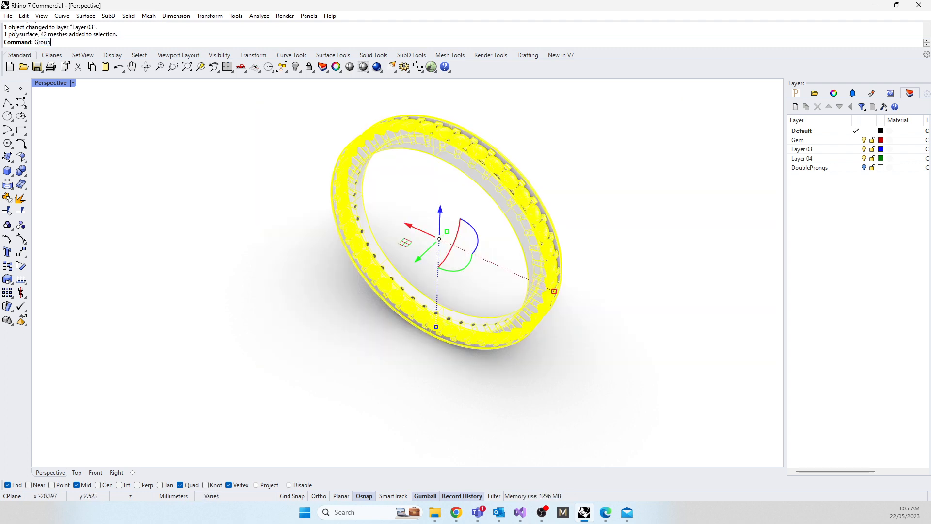
key(Return)
key(Escape)
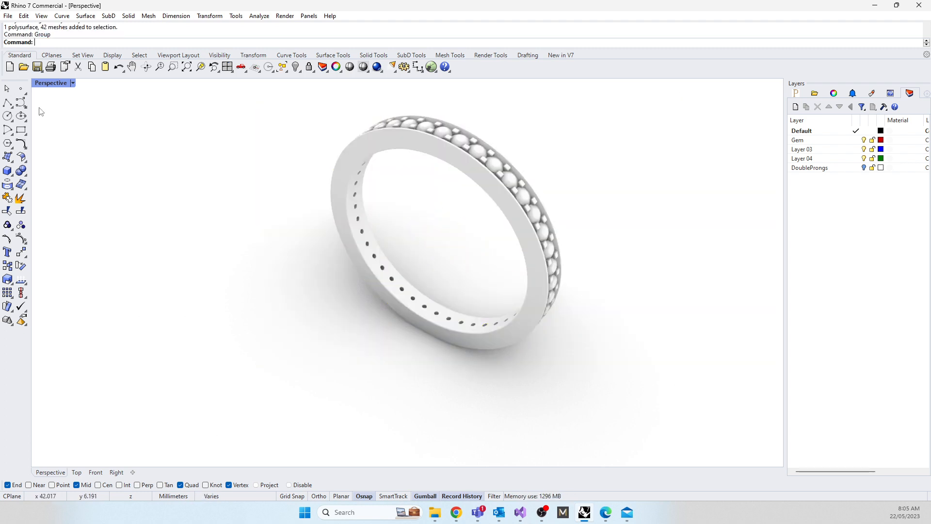
Step: Return to the four-viewport layout and set the Perspective view to Shaded display
double_click(50, 83)
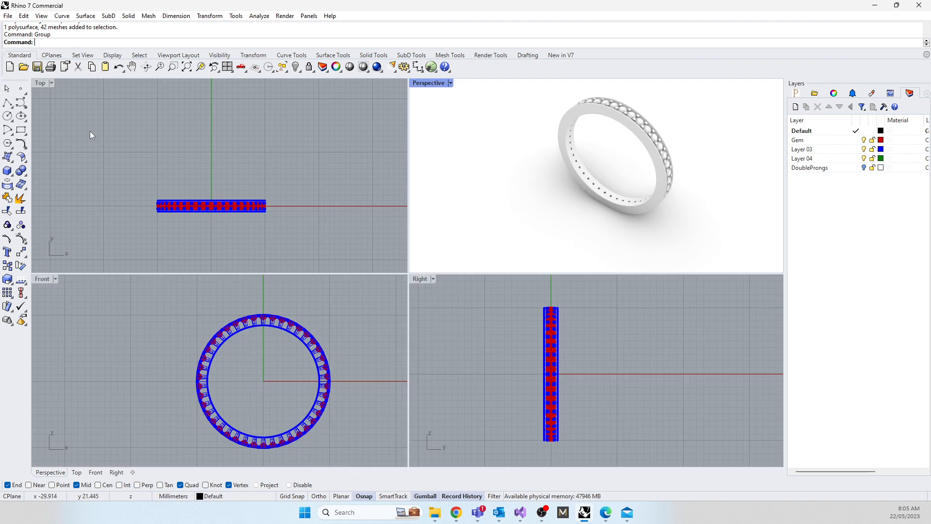
click(422, 84)
click(482, 117)
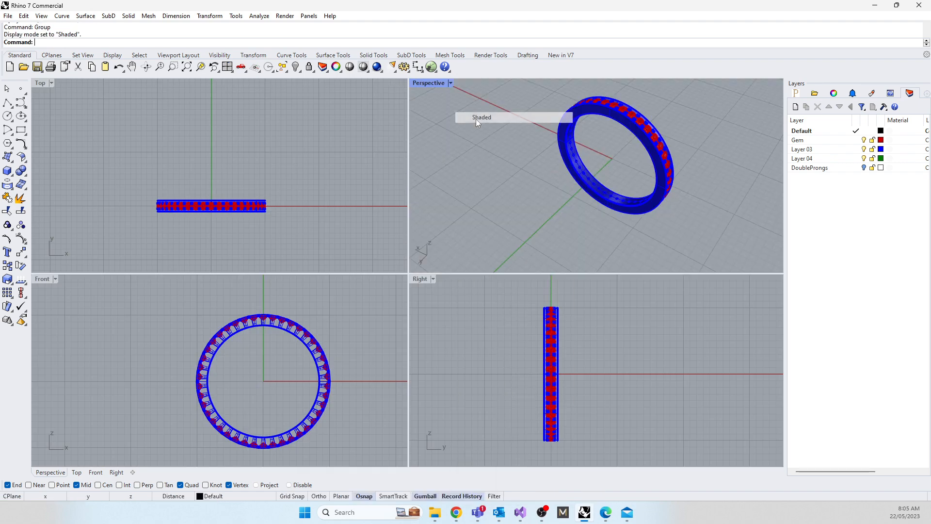
Step: Draw a degree-3 control-point curve in the Top view from the origin straight along the positive Y axis, about 98 mm long, with five further points
scroll(196, 228, down, 5)
scroll(196, 228, down, 3)
right_drag(235, 236, 245, 179)
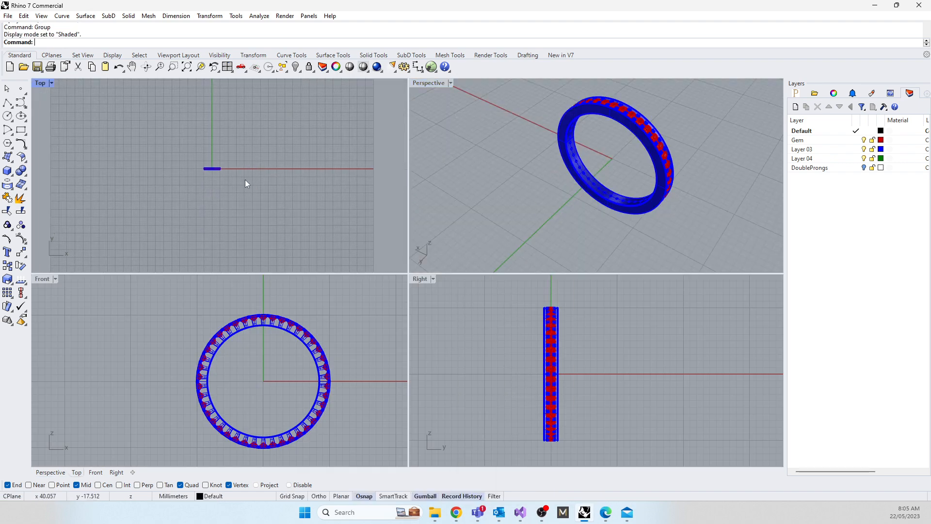
click(7, 103)
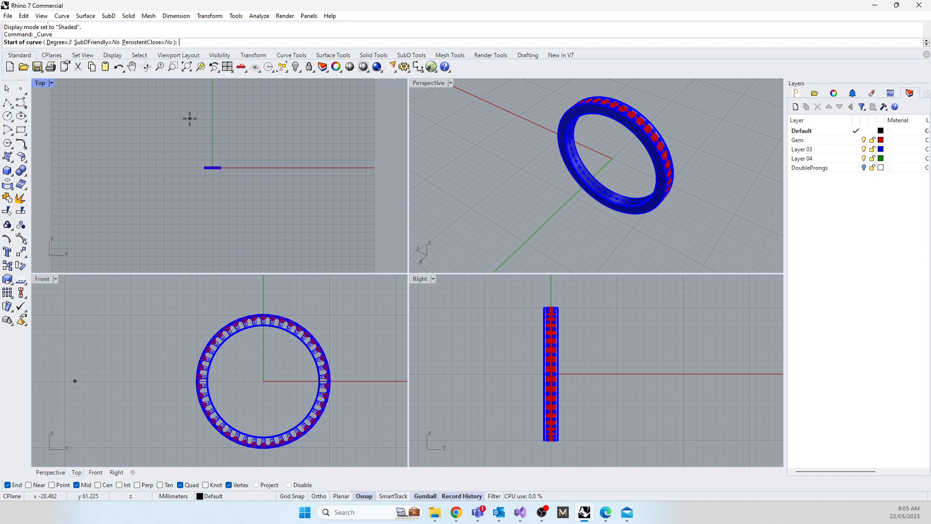
text(0)
key(Return)
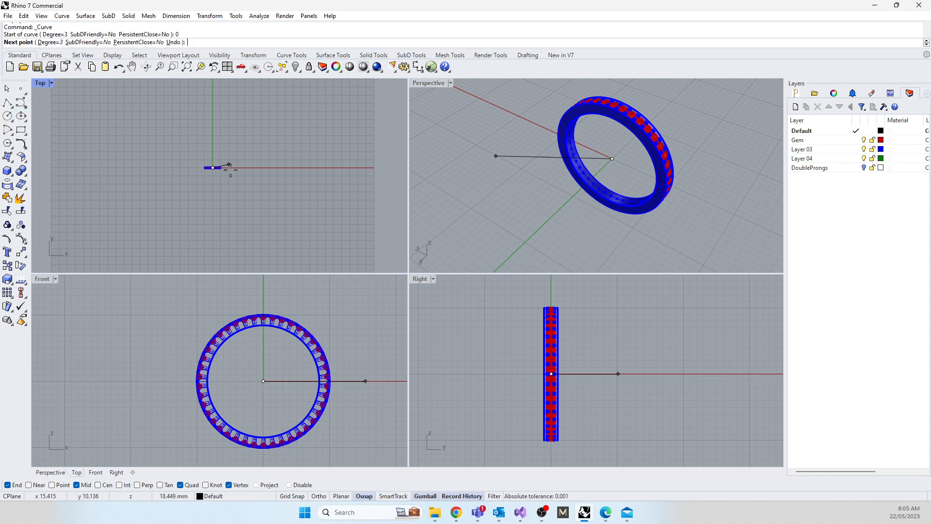
click(213, 152)
click(212, 134)
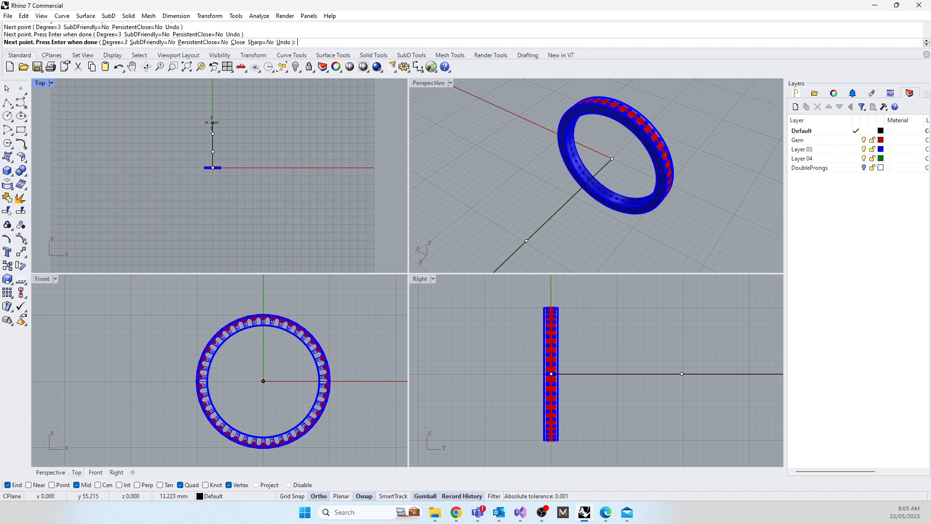
click(213, 117)
click(212, 99)
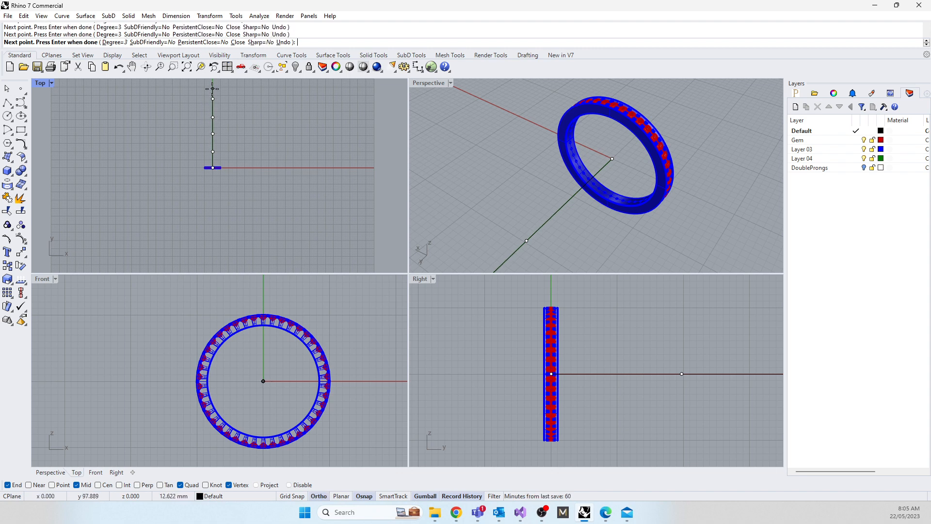
click(212, 89)
key(Return)
Step: Move the last three control points of the curve in the Right view to sweep its far end smoothly upwards
scroll(520, 379, down, 5)
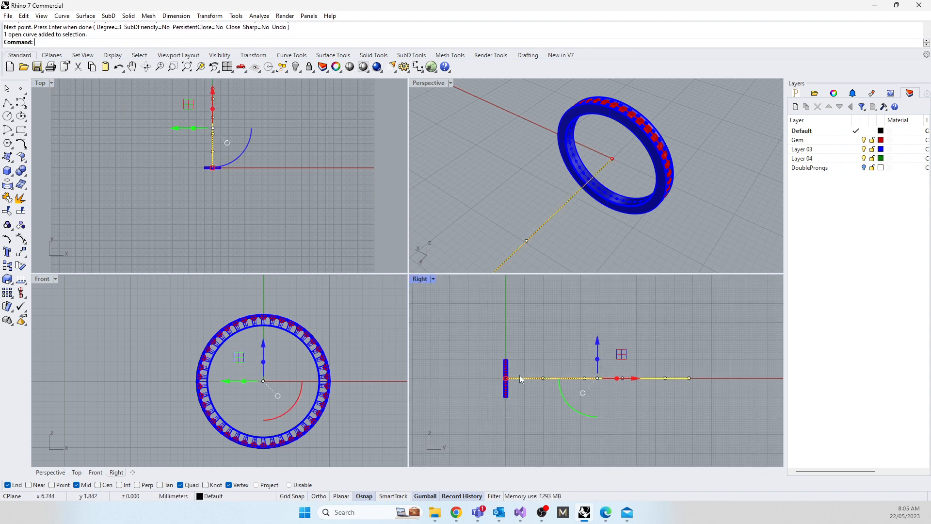
scroll(520, 378, down, 6)
right_drag(610, 409, 584, 443)
scroll(584, 400, up, 8)
drag(583, 400, 607, 453)
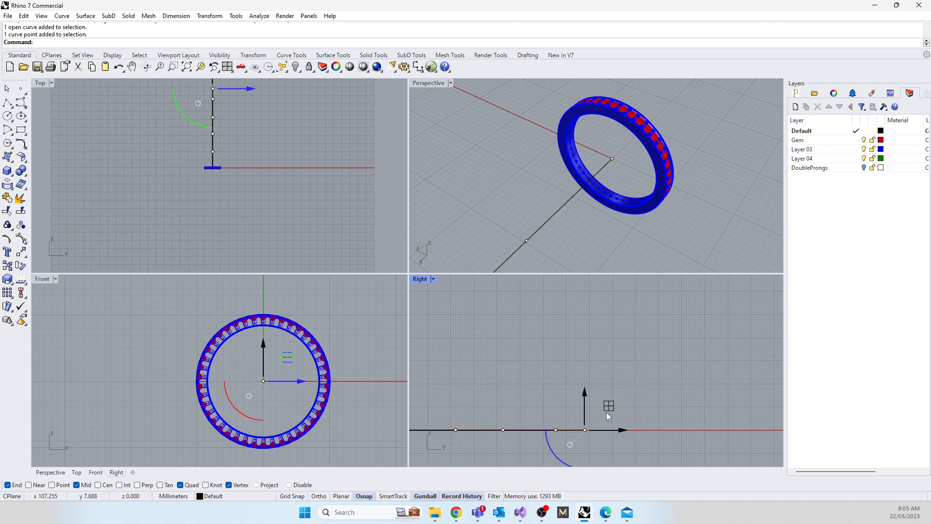
drag(608, 407, 643, 304)
drag(534, 397, 619, 390)
click(503, 430)
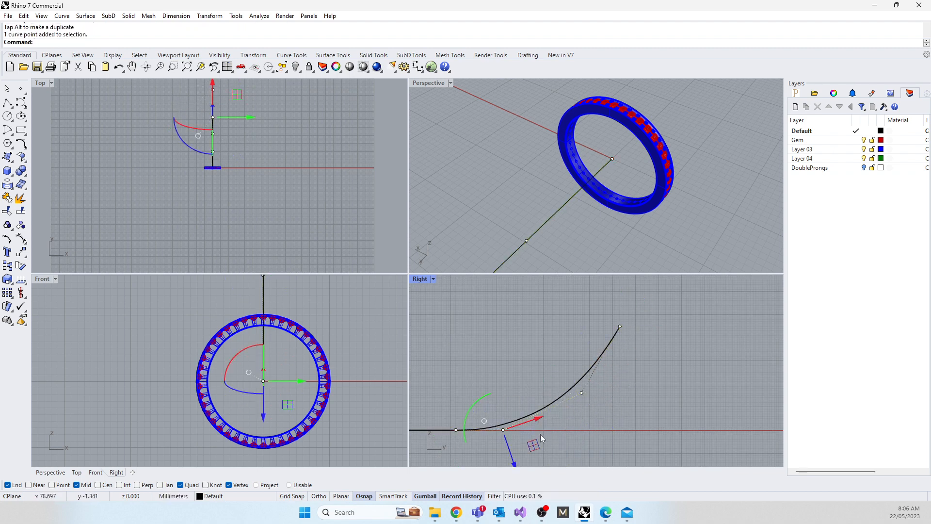
drag(540, 434, 529, 393)
scroll(529, 394, down, 3)
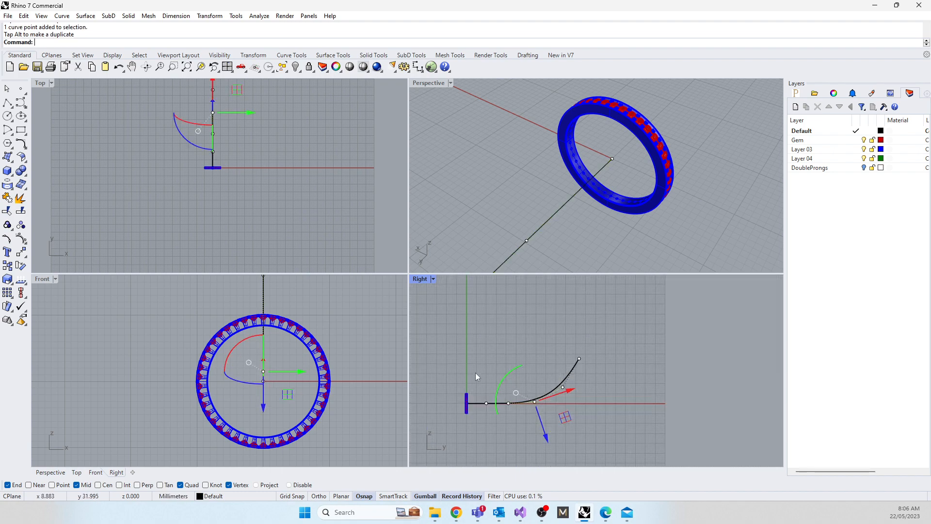
scroll(487, 405, up, 3)
scroll(272, 389, up, 3)
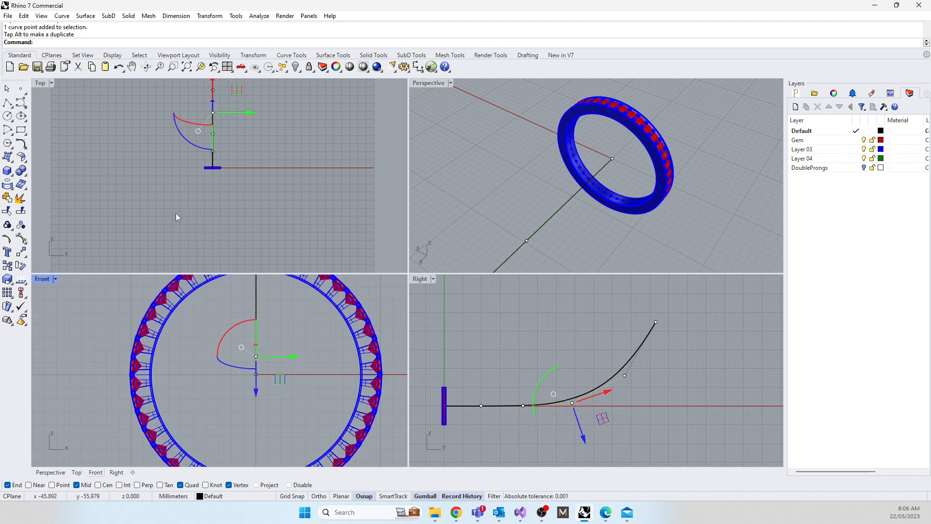
Step: Move the curve's start point horizontally past the ring, extending the flat portion behind it, and clear the selection
drag(420, 400, 450, 410)
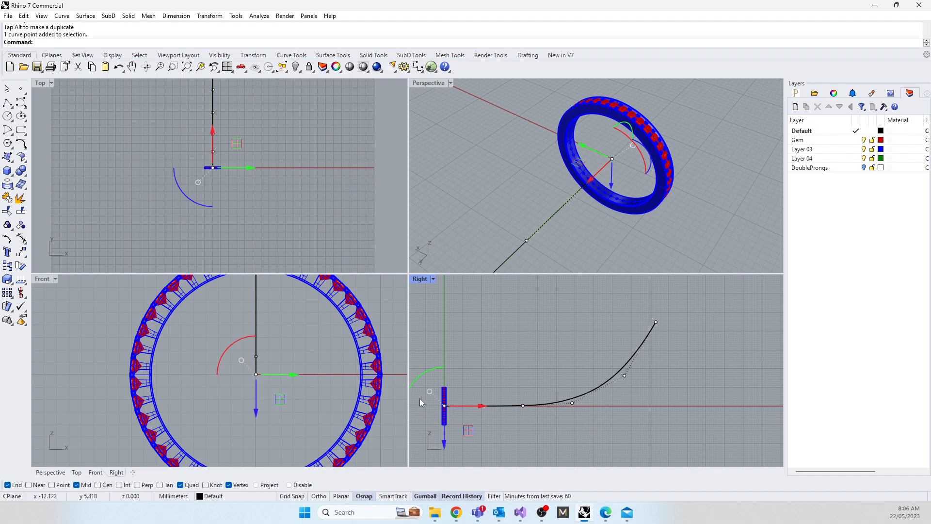
scroll(616, 369, down, 6)
drag(562, 389, 524, 395)
click(480, 430)
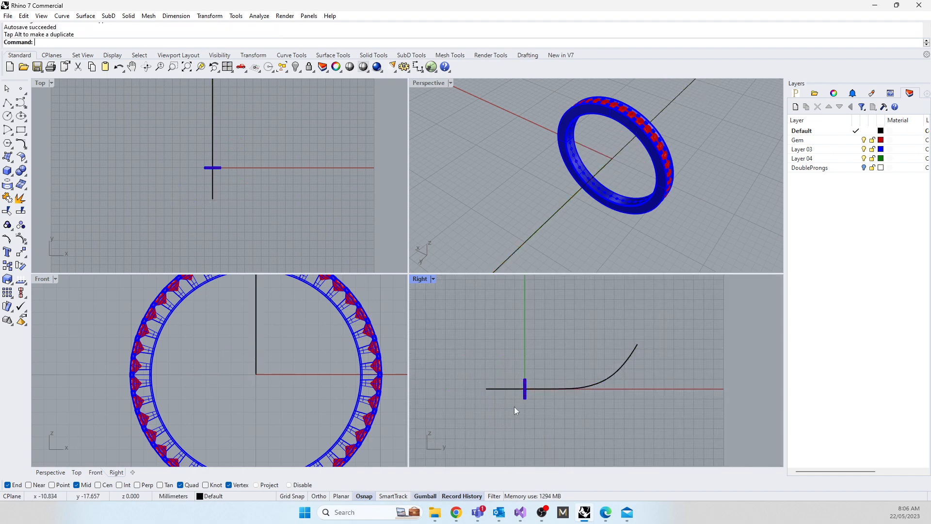
Step: Lower the whole backdrop curve in the Right view to the bottom of the upright ring
click(506, 388)
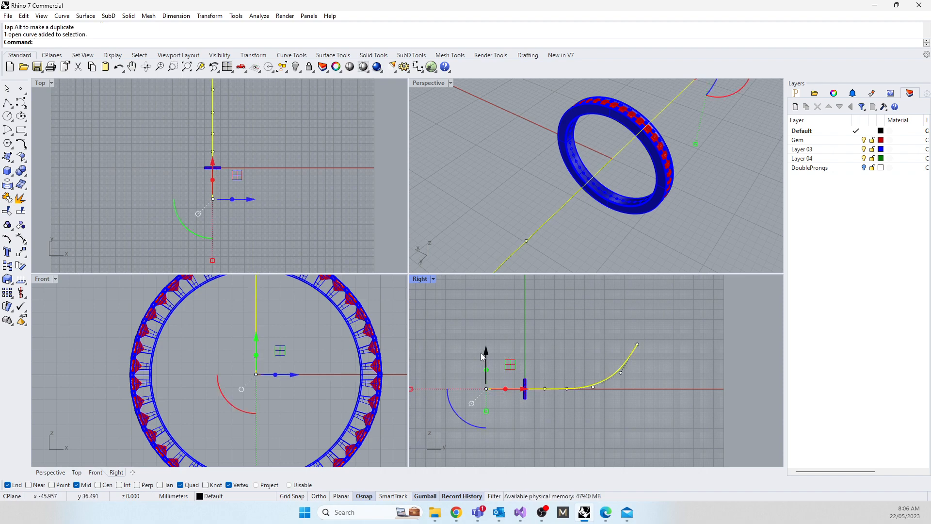
drag(486, 354, 486, 364)
scroll(531, 400, up, 20)
right_drag(481, 383, 426, 372)
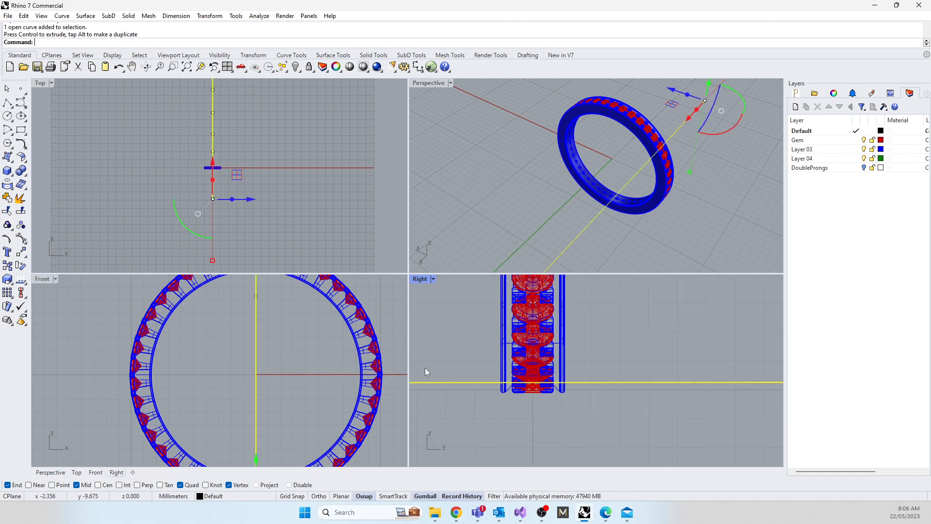
drag(472, 384, 473, 393)
scroll(630, 342, down, 20)
Step: Rotate the grouped ring 90 degrees in the Right view to lay it flat, accepting the break in history
click(618, 378)
click(615, 349)
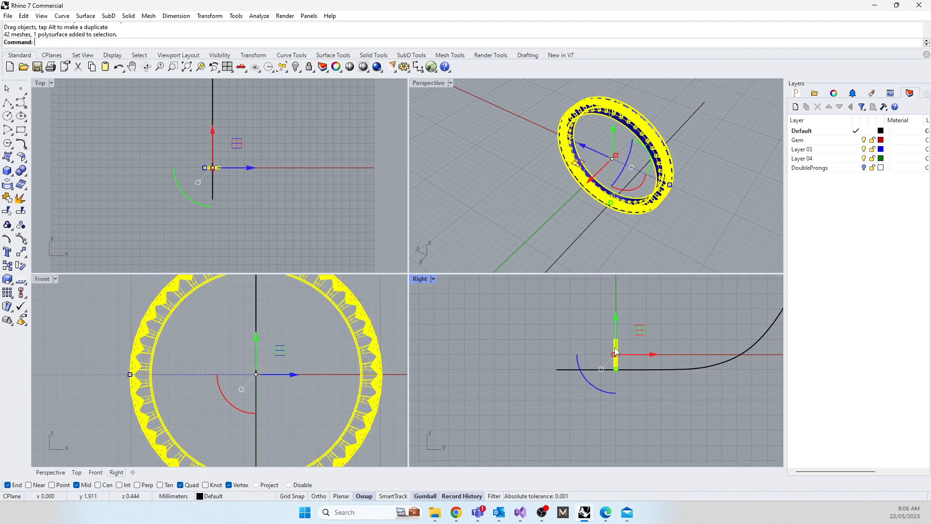
drag(584, 377, 650, 391)
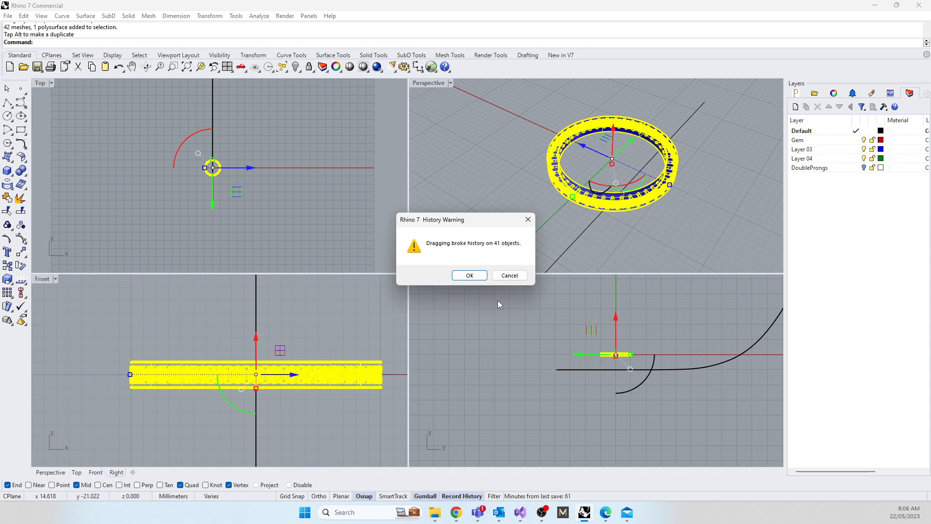
click(469, 275)
Step: Move the flat ring down until its underside rests on the backdrop curve, and deselect it
scroll(674, 360, up, 6)
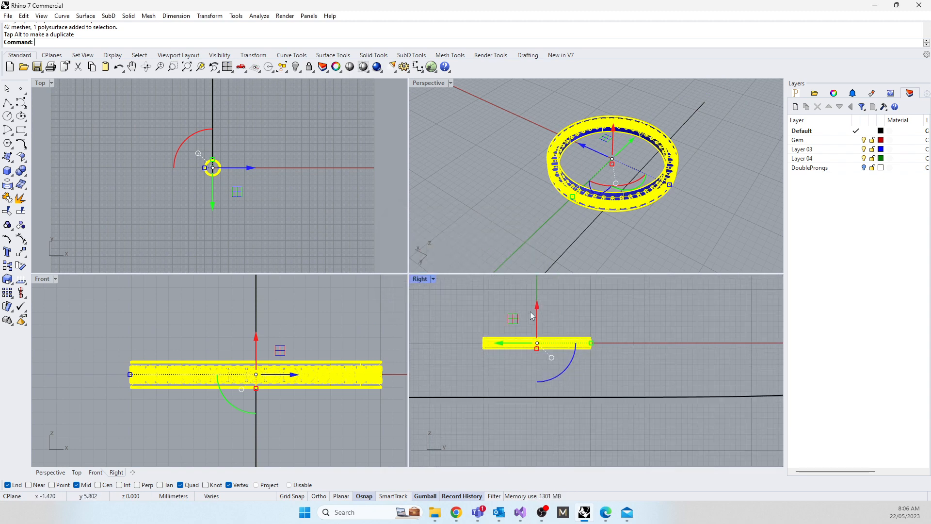
drag(535, 310, 547, 352)
scroll(527, 414, up, 10)
click(711, 380)
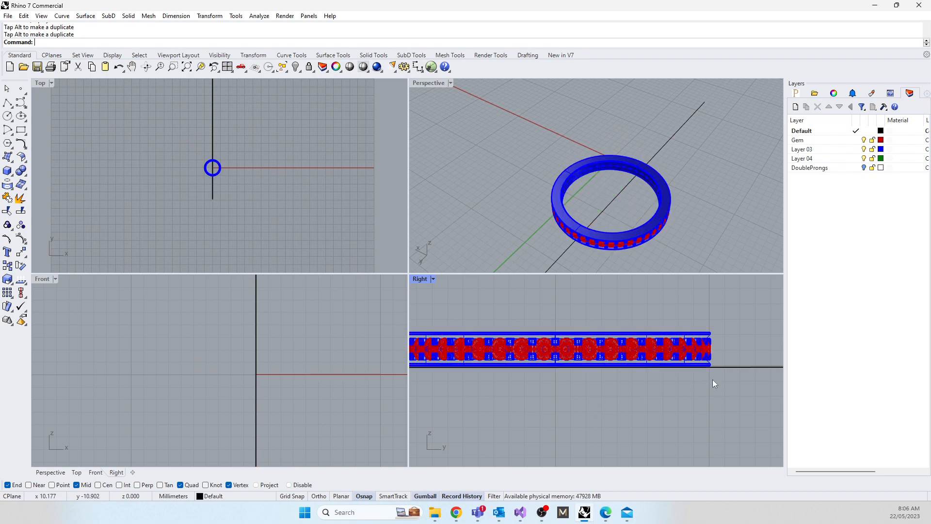
Step: Extrude the backdrop curve to both sides as a wide surface beneath the ring
click(213, 197)
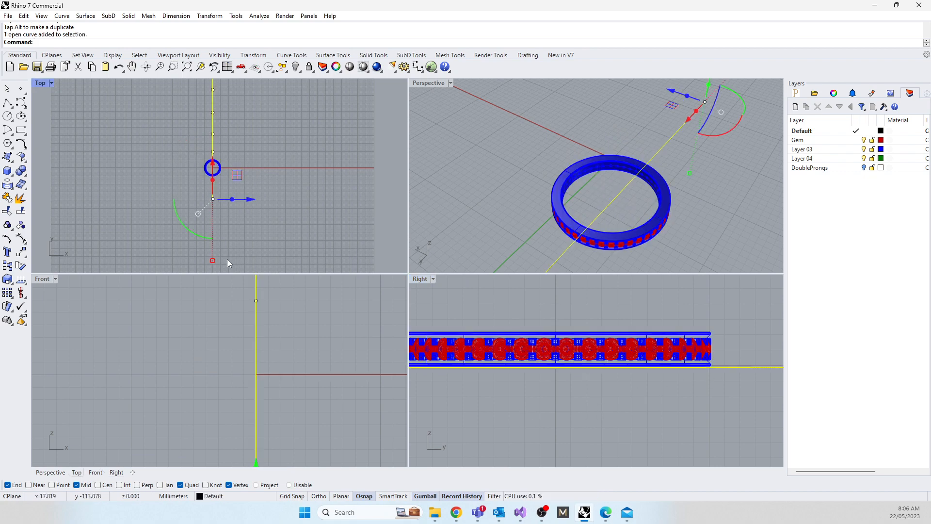
text(ExtrudeCrv)
key(Return)
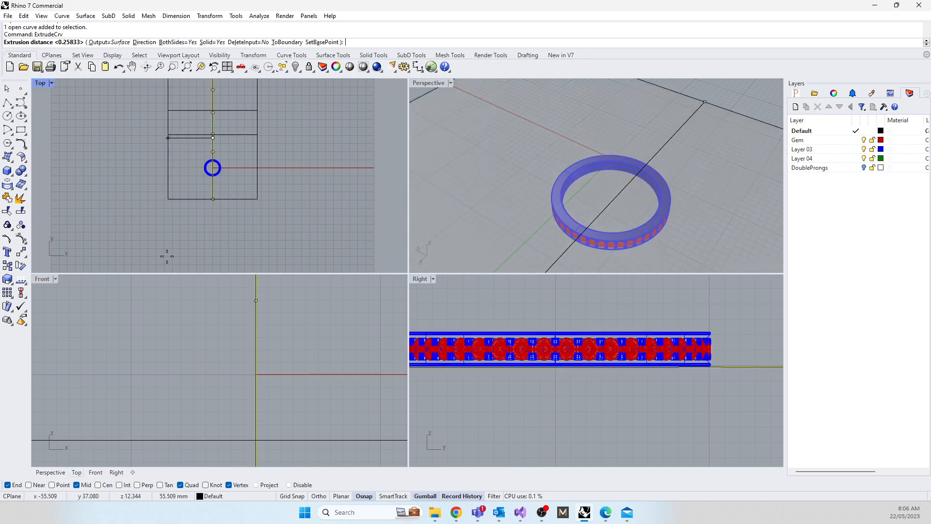
click(90, 210)
Step: Align the ring, gems, curve and backdrop surface together by their bottom to the origin, and check the contact between ring and backdrop
scroll(667, 395, down, 5)
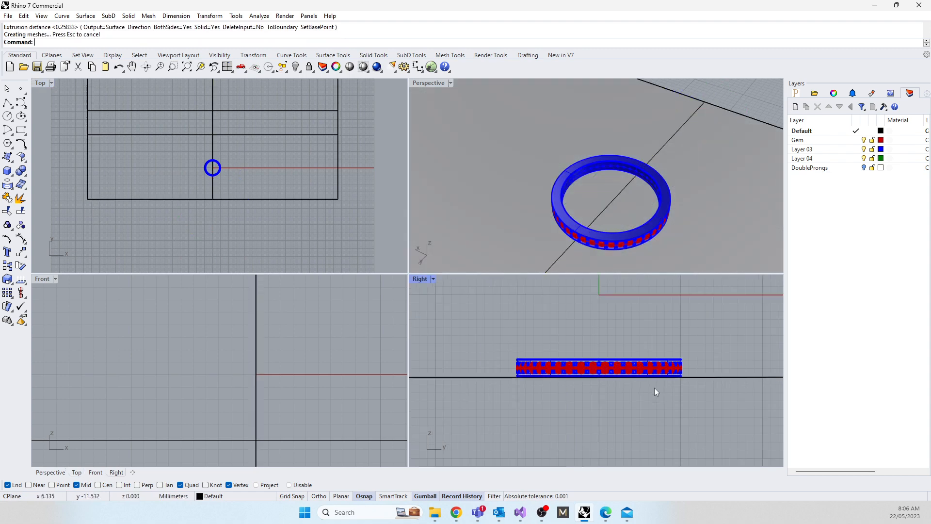
drag(697, 430, 478, 336)
text(A)
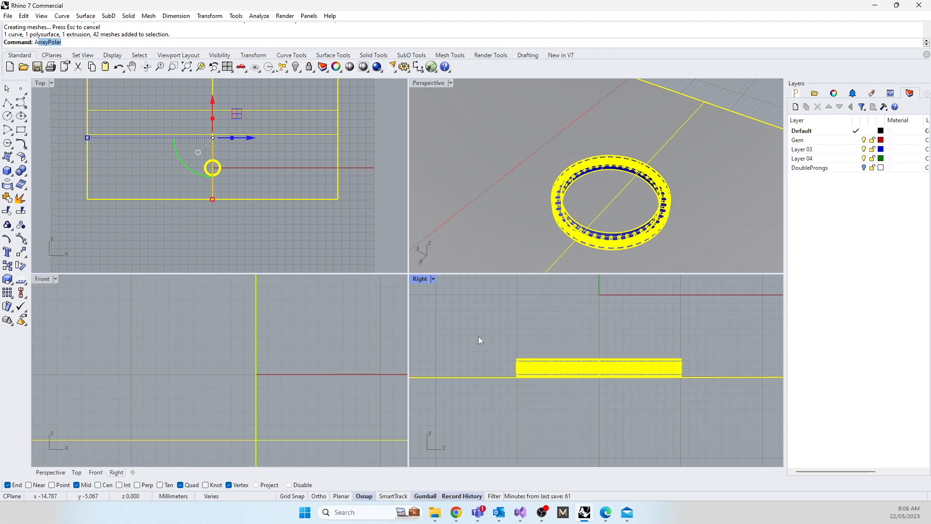
text(lign)
key(Return)
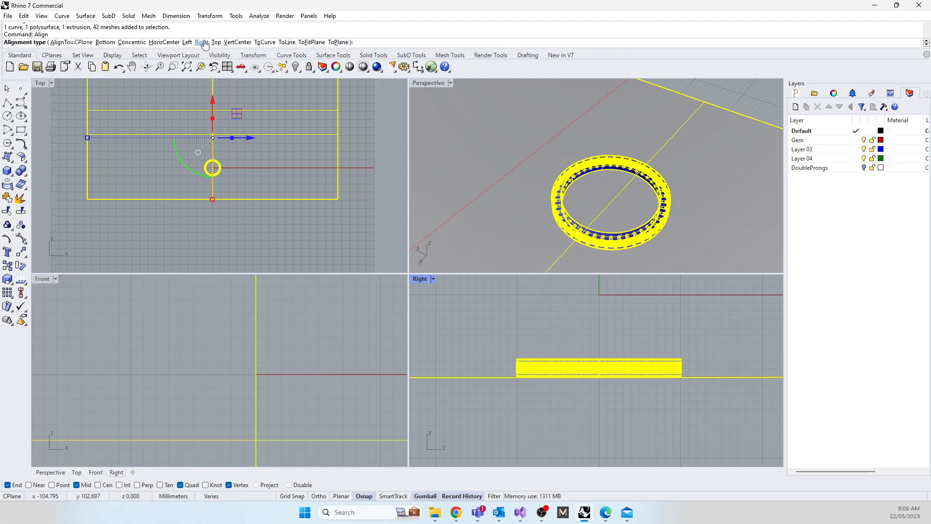
click(104, 42)
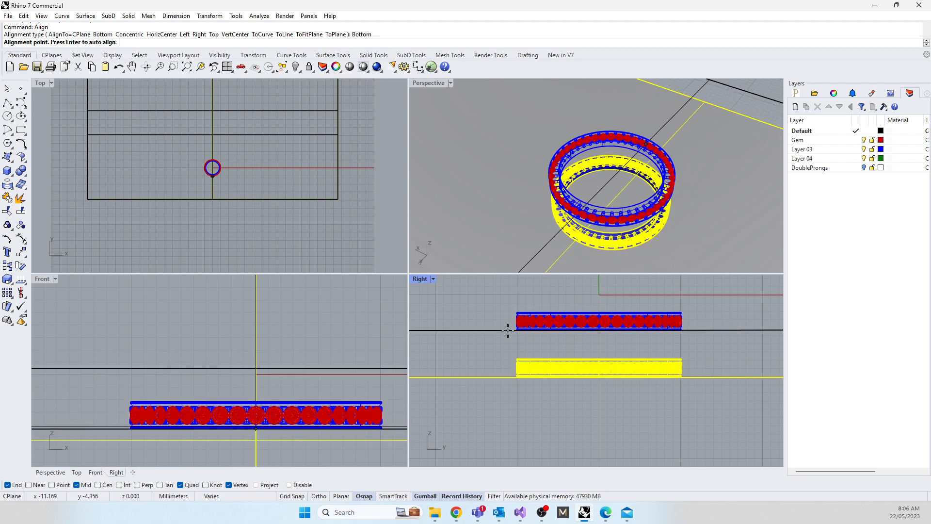
right_drag(513, 338, 515, 418)
text(0)
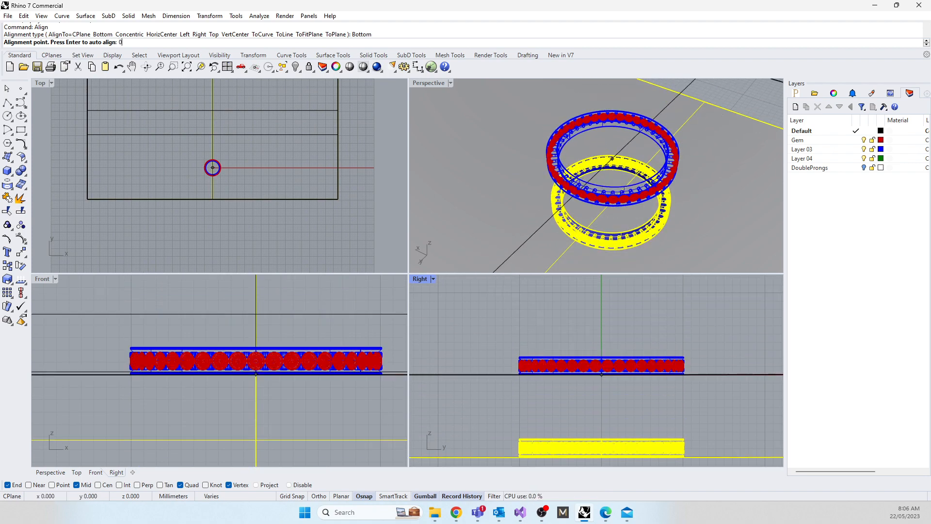
key(Return)
click(480, 278)
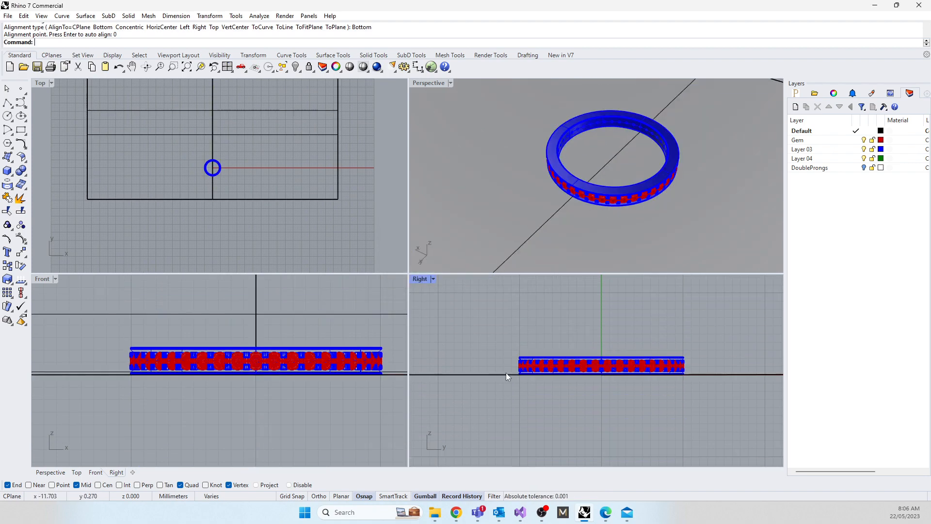
scroll(512, 378, up, 15)
scroll(538, 334, down, 5)
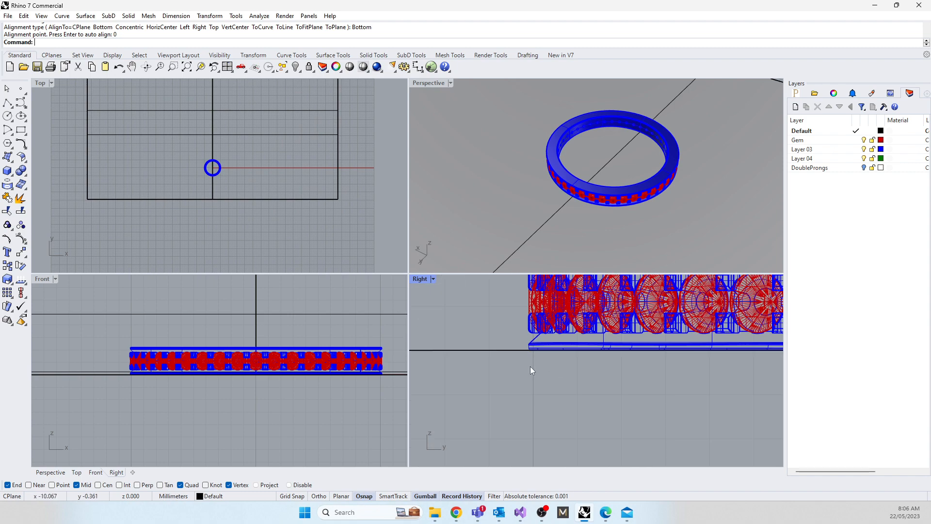
Step: Select the flat ring with its gems and paste a duplicate of it in place
scroll(553, 201, down, 3)
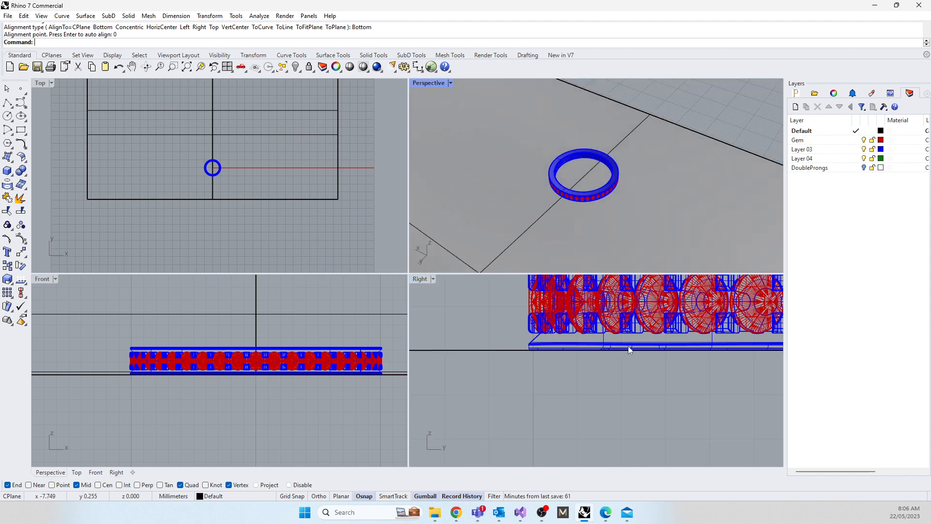
right_drag(640, 197, 732, 166)
scroll(639, 172, up, 3)
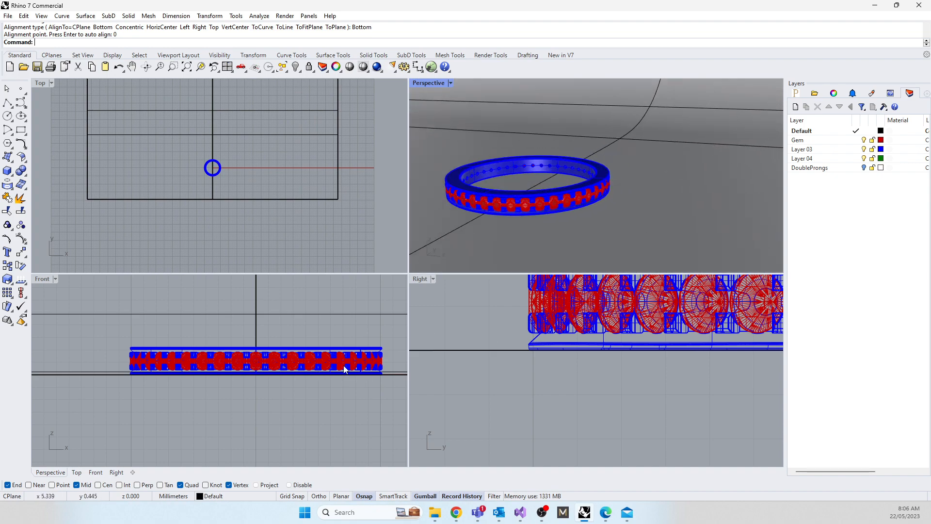
scroll(553, 353, down, 5)
key(ctrl+a)
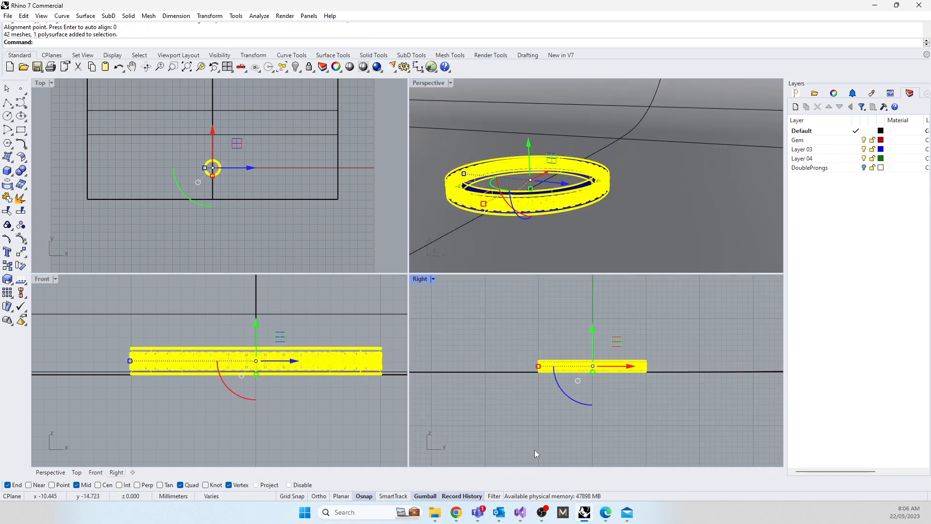
right_drag(522, 421, 505, 374)
key(ctrl+c)
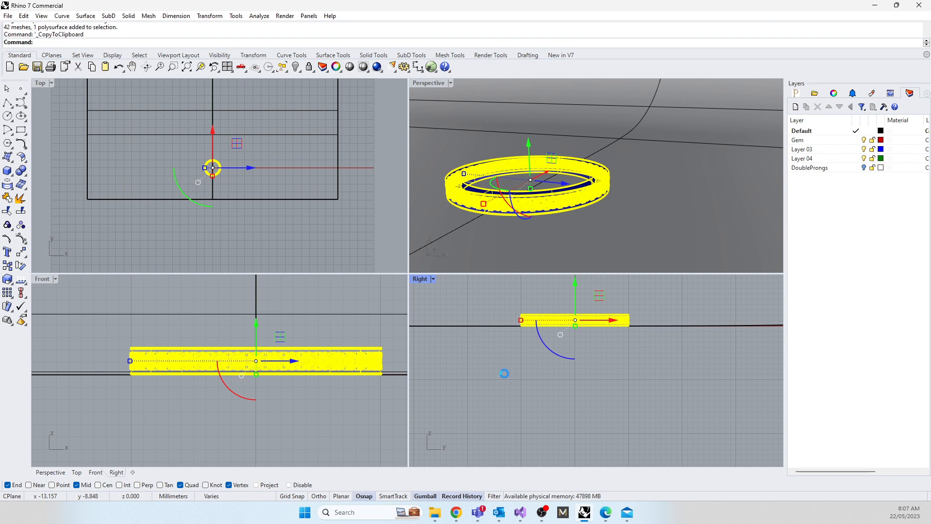
key(ctrl+v)
right_drag(604, 364, 573, 419)
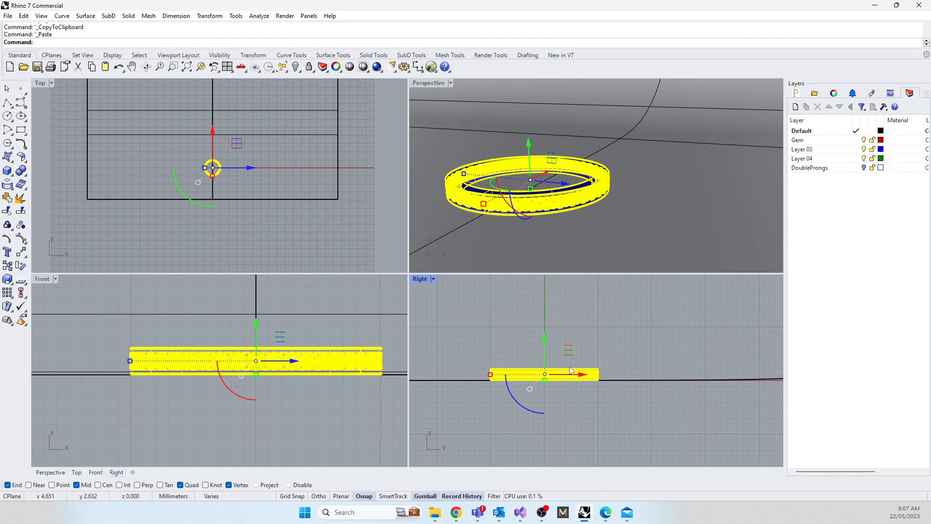
Step: Move the duplicate ring sideways and up in the Right view until its underside sits just above the first ring's top edge
drag(569, 349, 631, 337)
scroll(567, 348, up, 15)
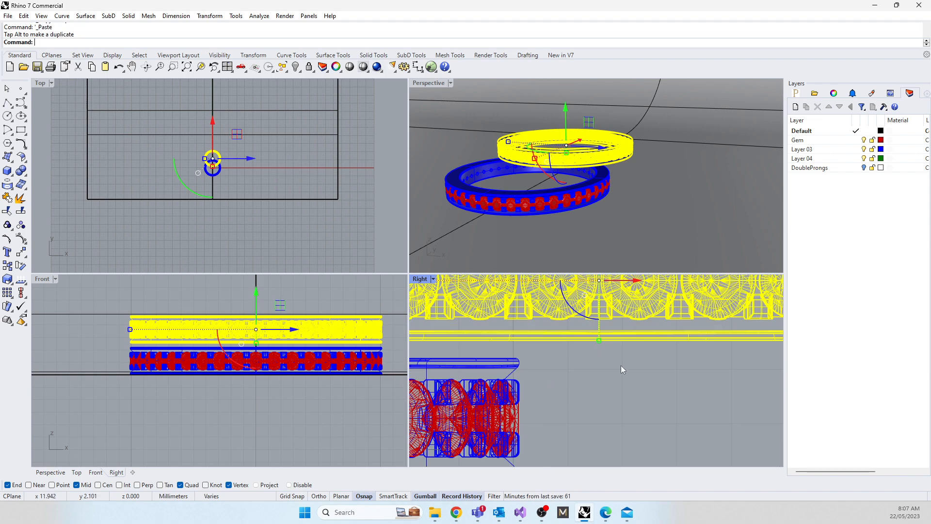
right_drag(622, 375, 629, 423)
drag(631, 299, 625, 321)
scroll(564, 450, up, 10)
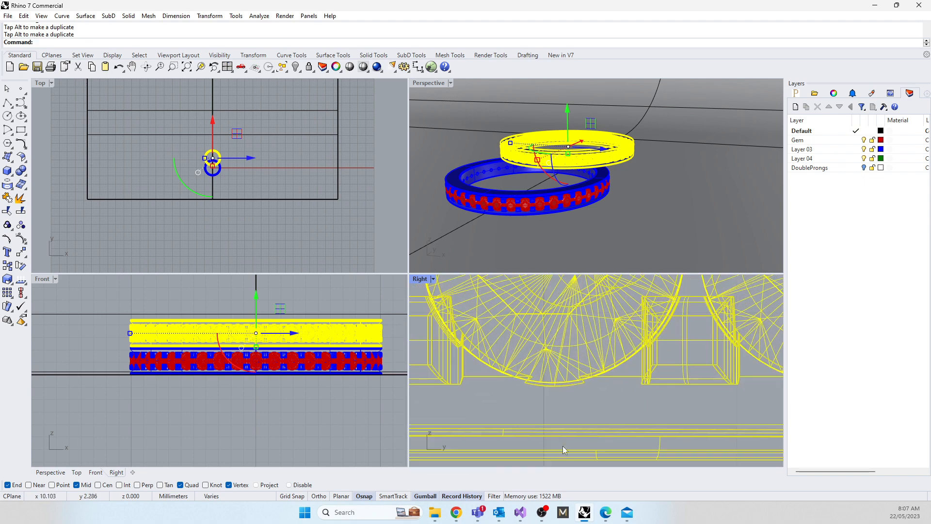
right_drag(563, 450, 572, 315)
drag(610, 337, 606, 342)
Step: Rotate the duplicate ring about the first ring's upper outer edge until its far end rests on the backdrop
double_click(426, 280)
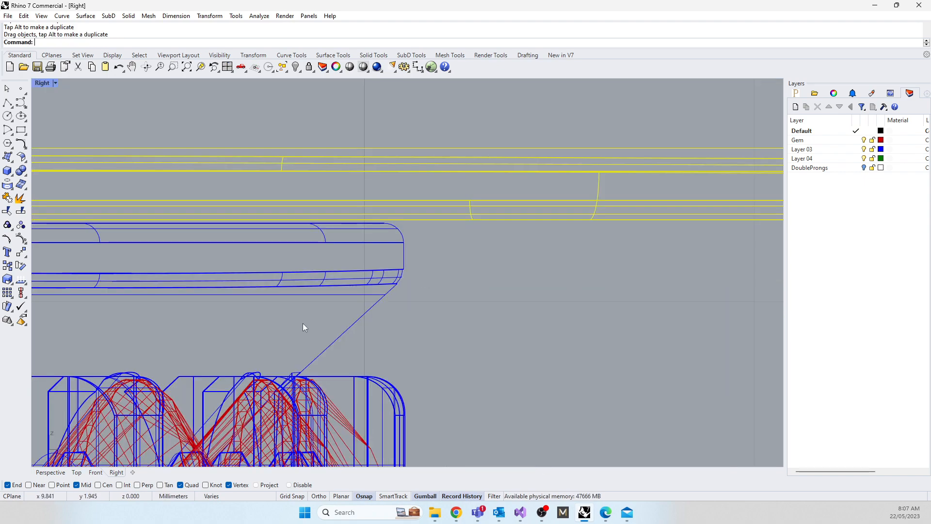
scroll(333, 305, up, 5)
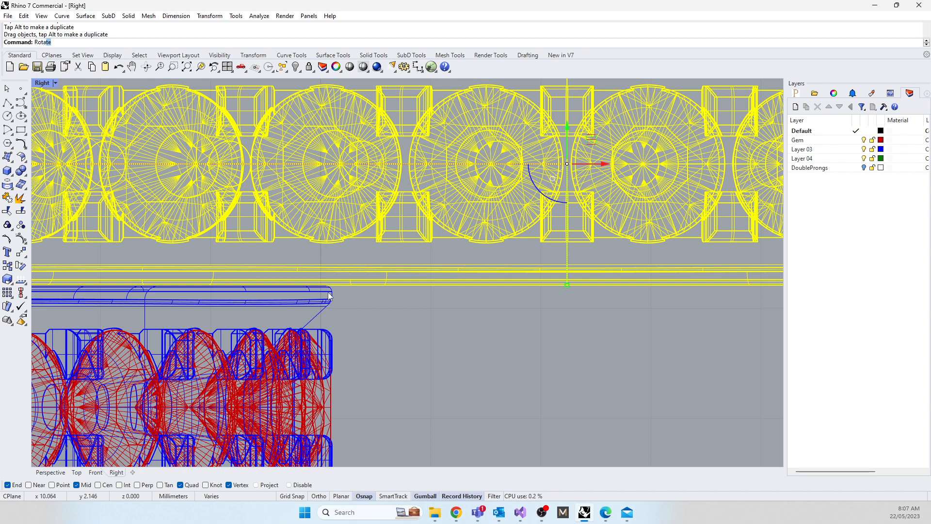
key(Return)
scroll(330, 291, up, 10)
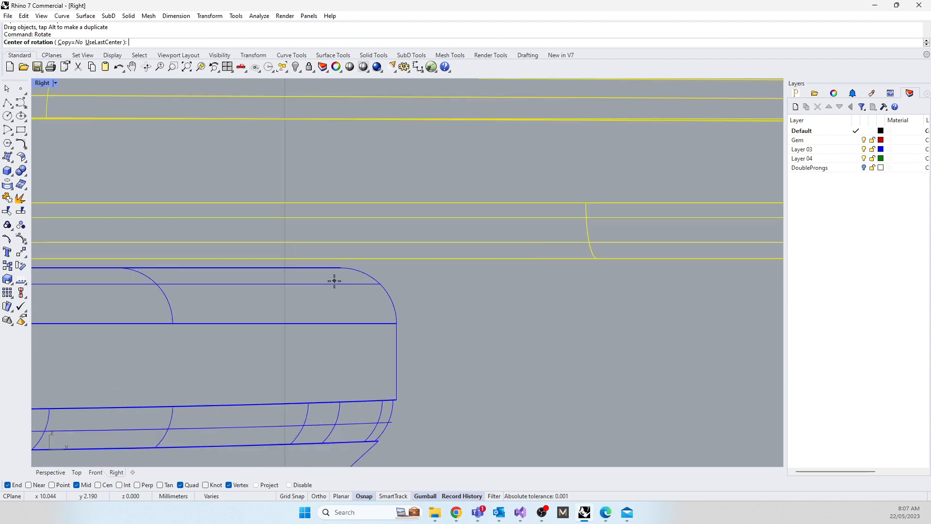
click(340, 239)
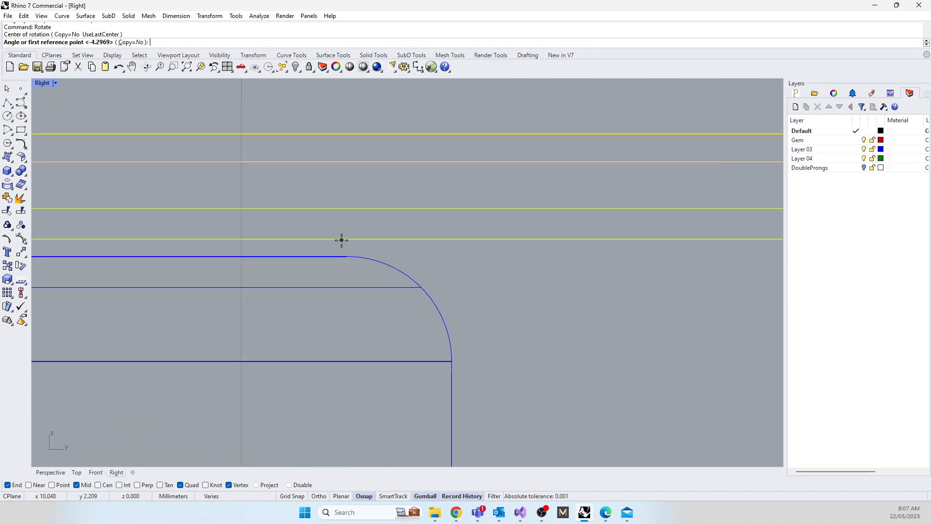
scroll(252, 223, down, 10)
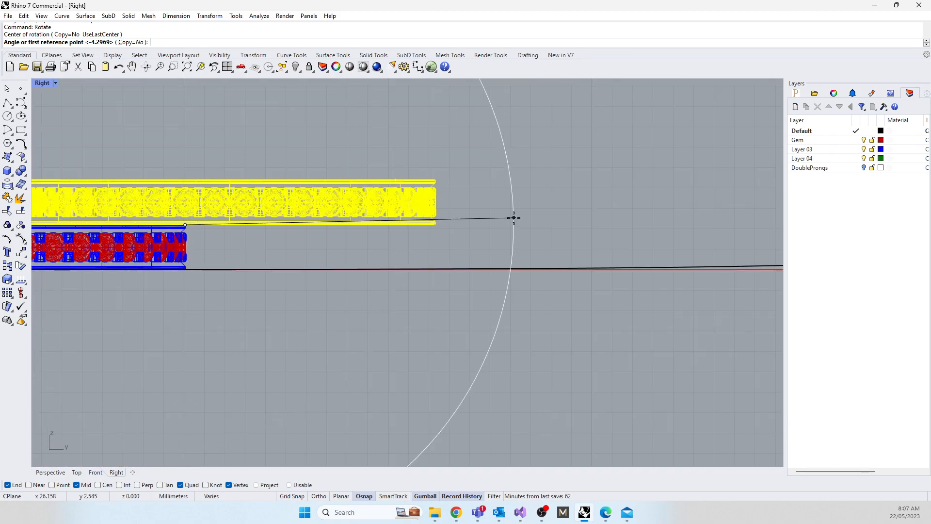
scroll(443, 243, up, 6)
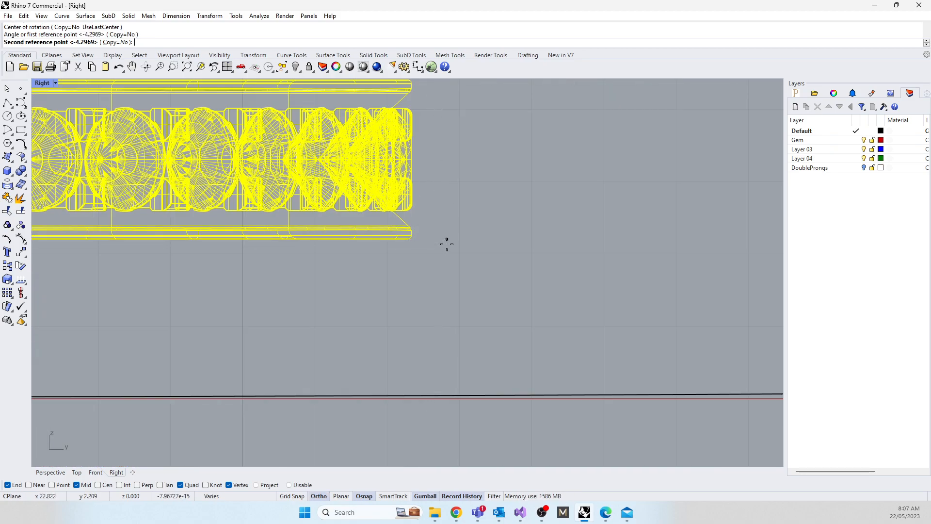
click(446, 240)
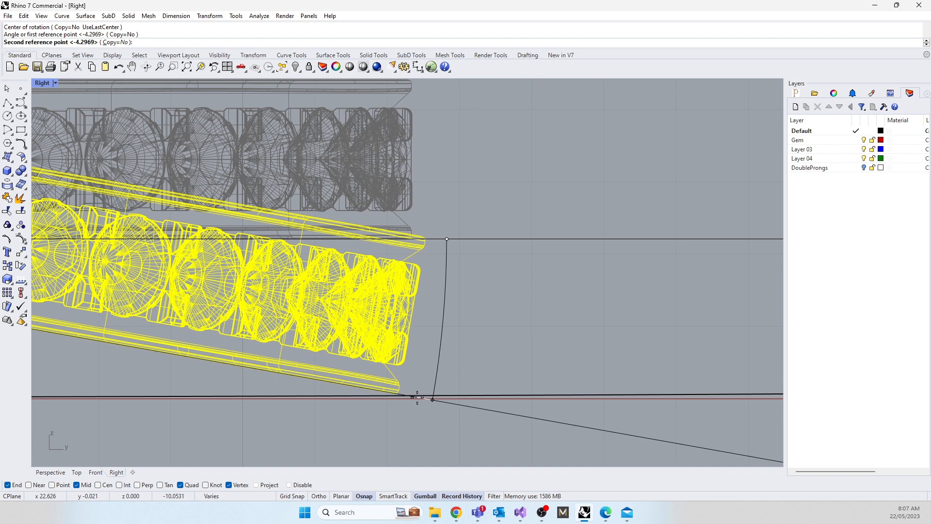
click(417, 397)
scroll(538, 273, down, 3)
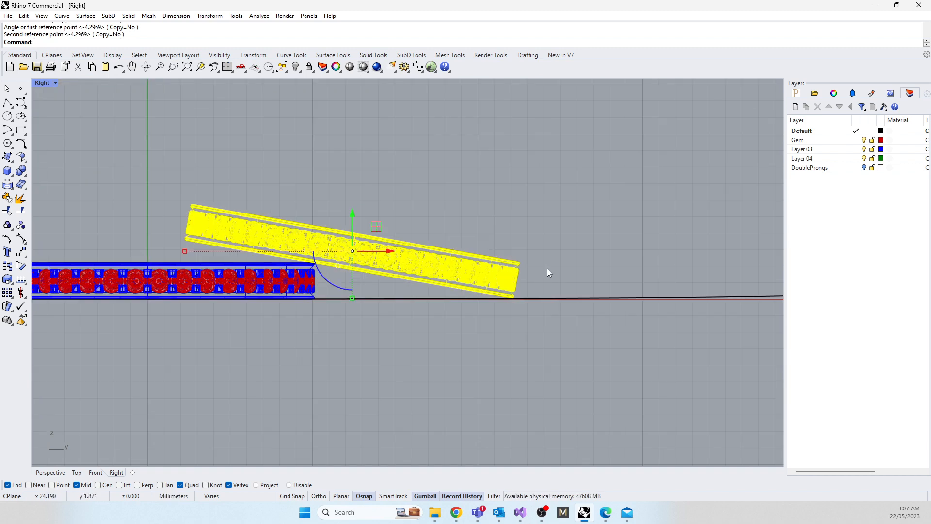
Step: Deselect the duplicate, maximise the Perspective view on both rings and set its display mode to Rendered
double_click(42, 83)
right_drag(553, 197, 502, 218)
click(467, 312)
scroll(470, 147, up, 4)
double_click(427, 83)
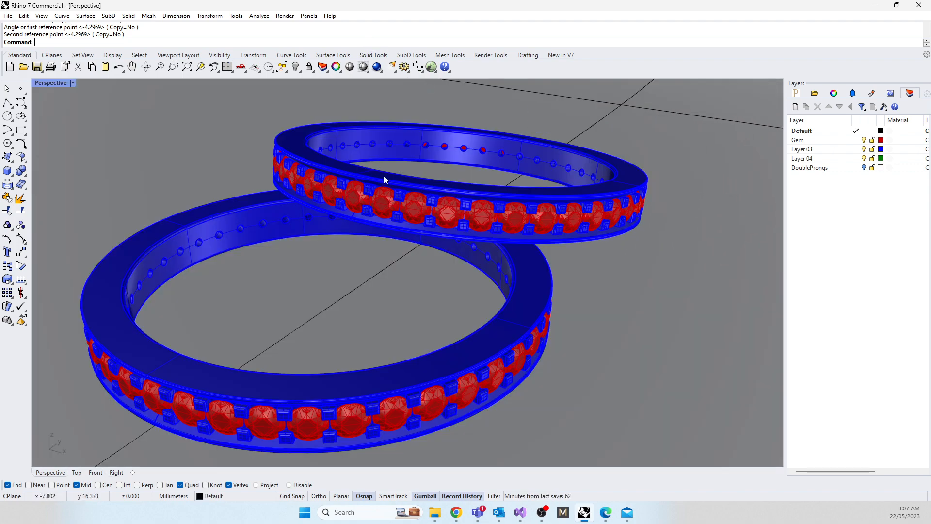
right_drag(384, 211, 384, 202)
shift+right_drag(378, 281, 398, 262)
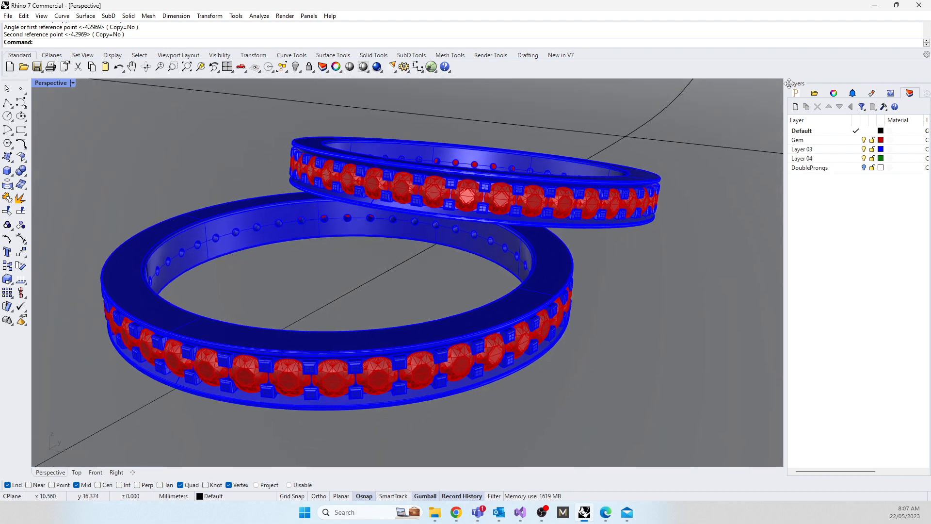
click(43, 85)
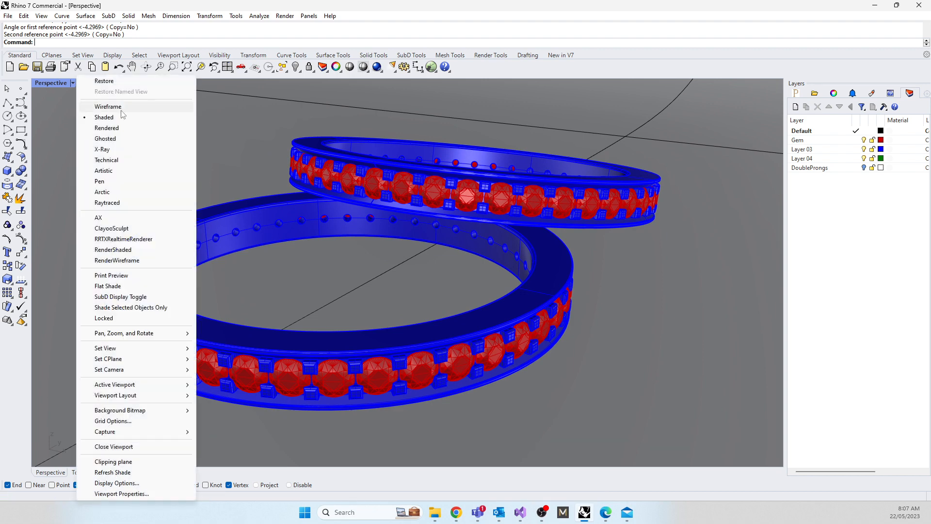
click(107, 128)
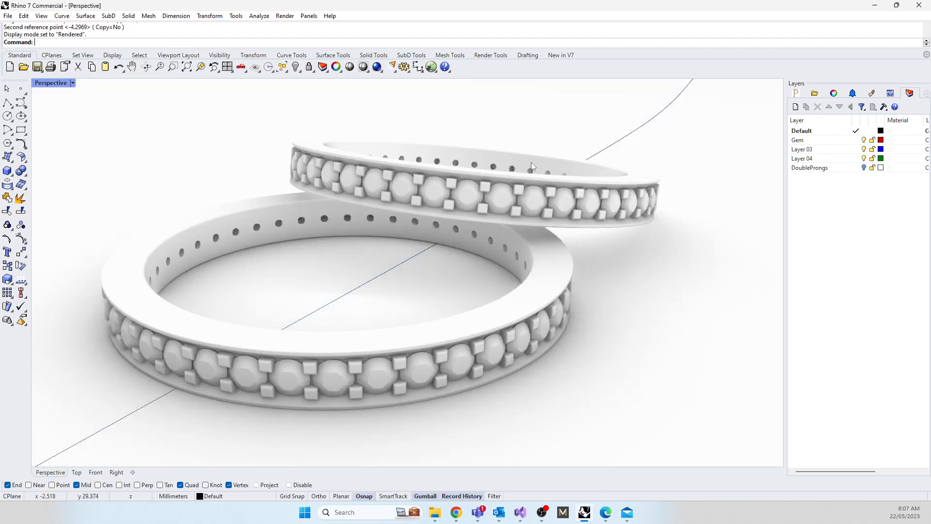
Step: Delete the backdrop's profile curve, keeping the extruded surface
click(647, 145)
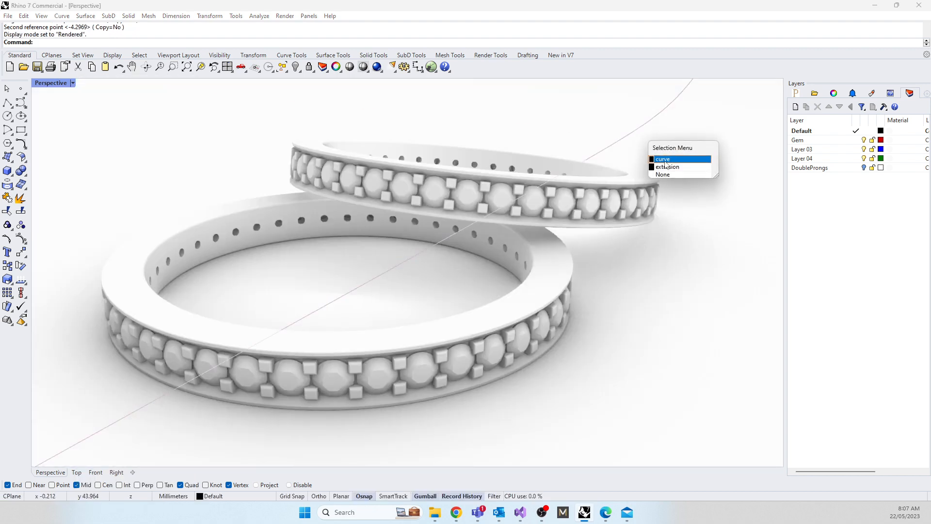
click(665, 160)
key(Delete)
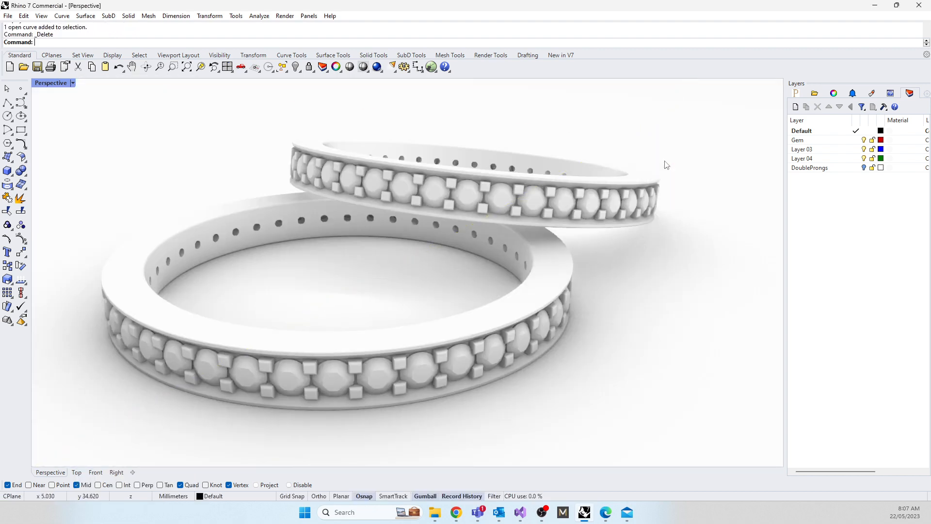
Step: Open the Polished metal materials folder in the render content library
click(815, 93)
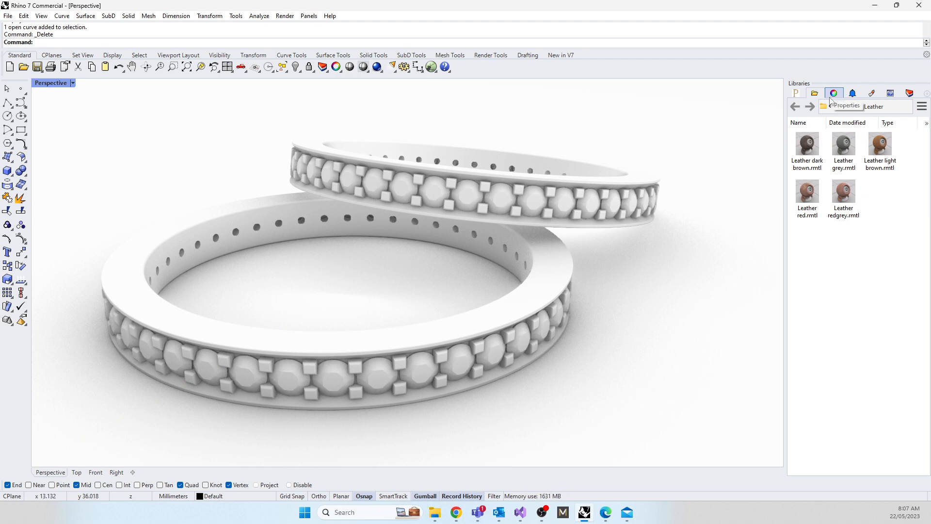
click(849, 106)
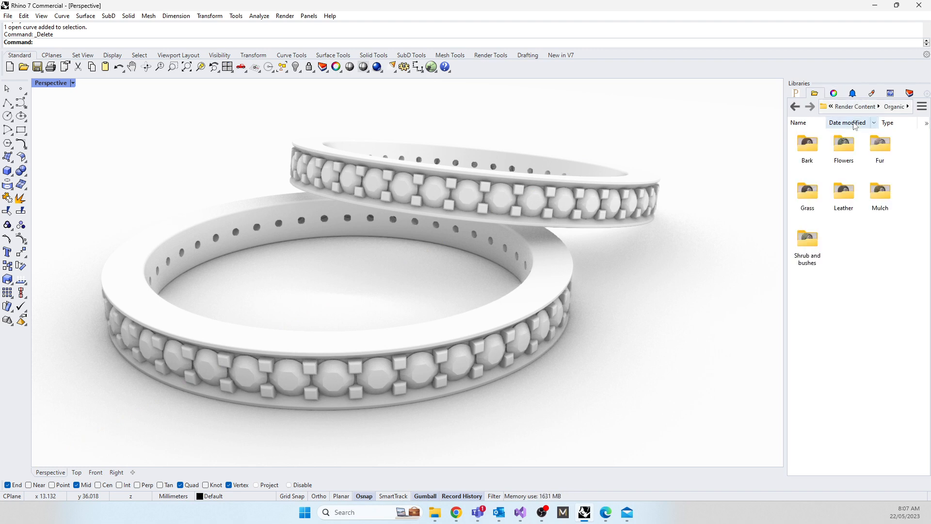
click(848, 123)
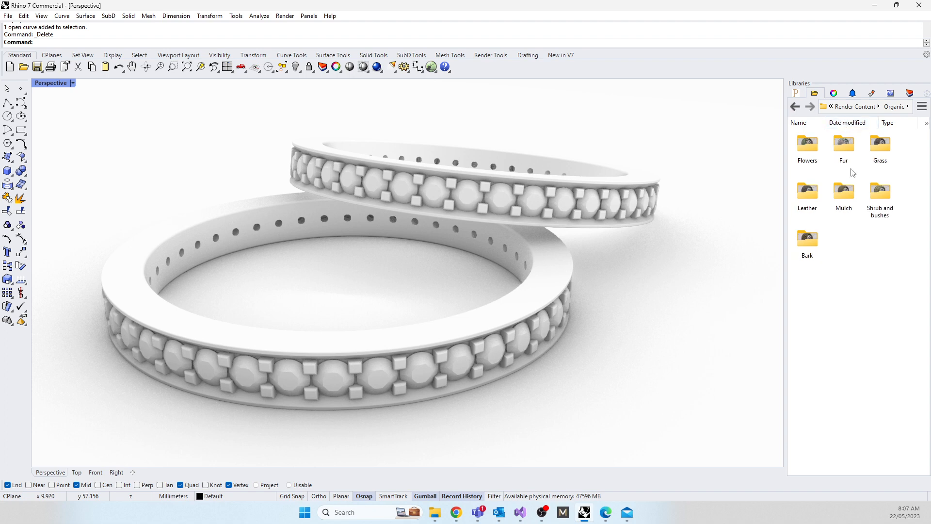
click(848, 107)
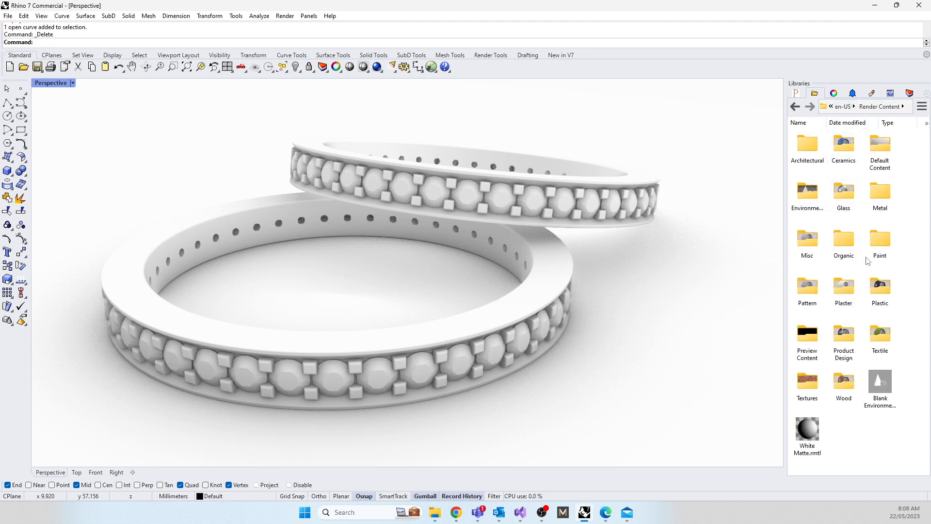
double_click(878, 194)
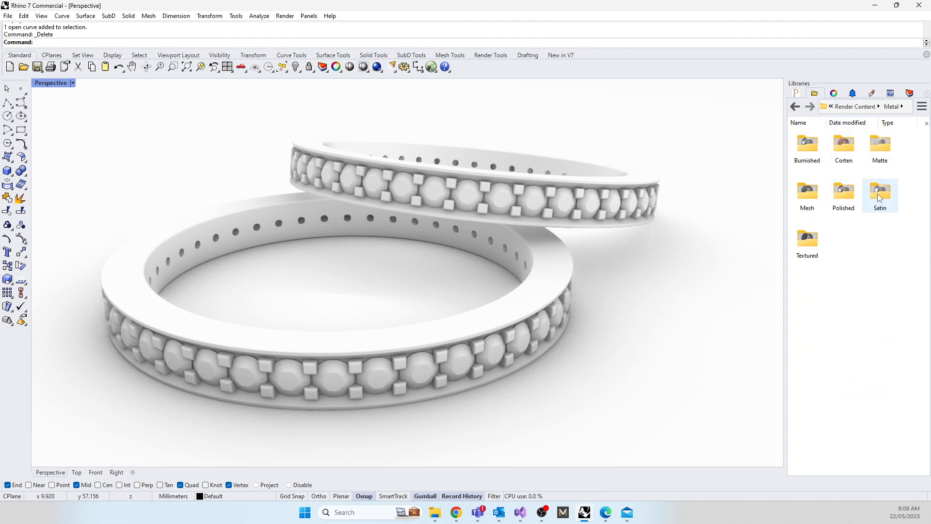
double_click(844, 194)
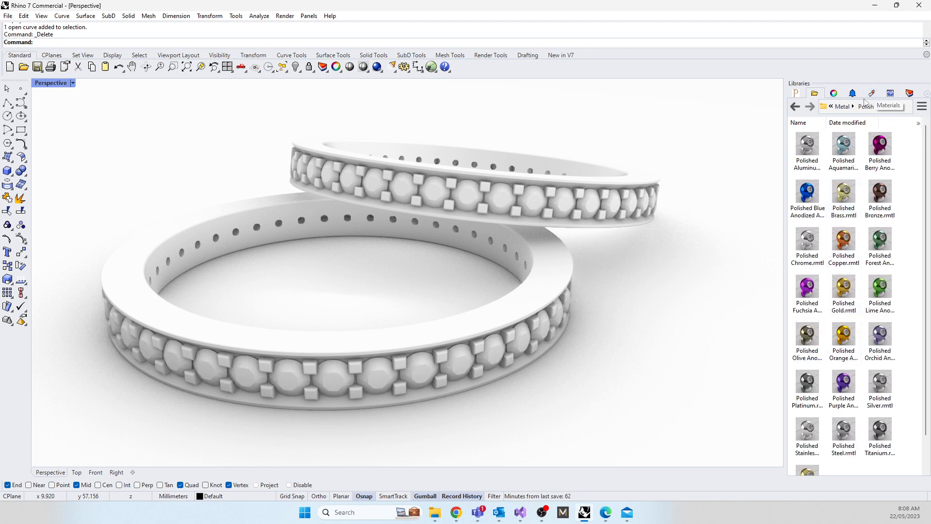
Step: Float the Layers panel over the viewport and show the polished metals library alongside it
click(913, 94)
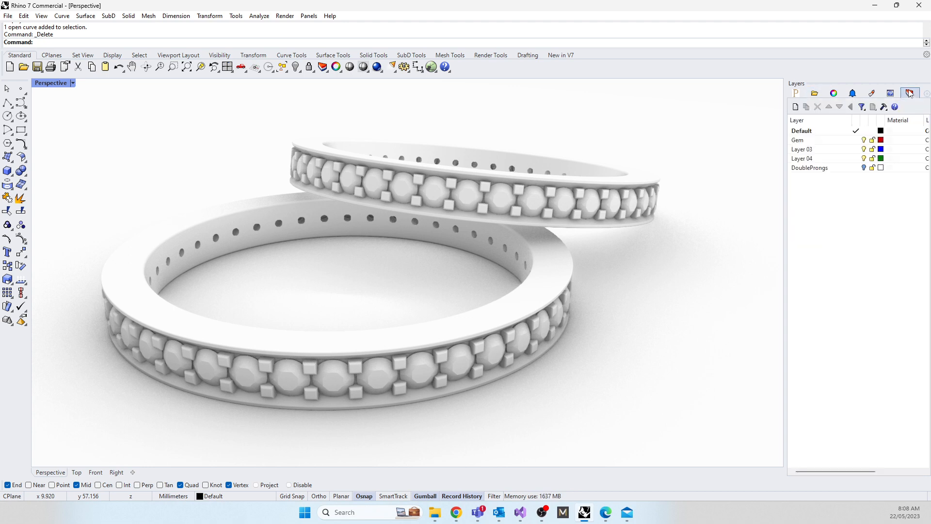
drag(667, 72, 628, 28)
click(825, 95)
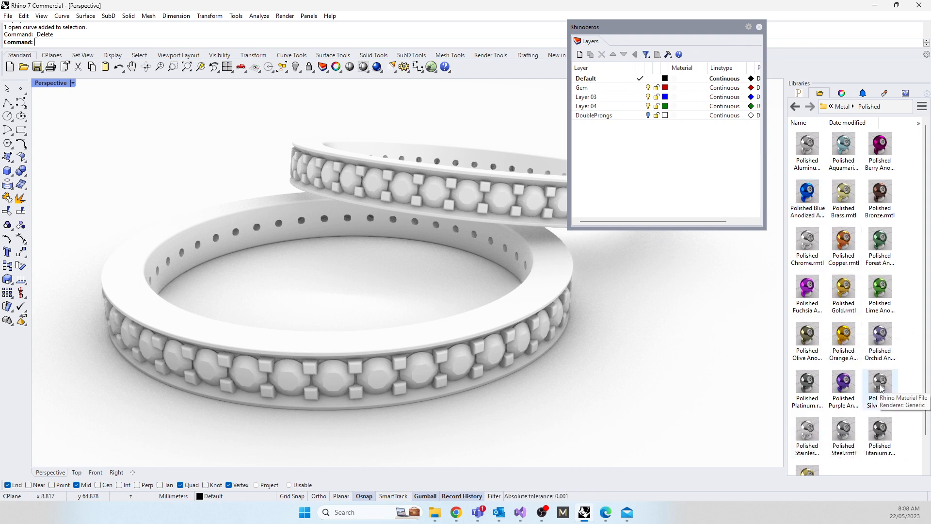
Step: Rename Layer 03 as Ring and assign the Polished Silver material to it
click(595, 107)
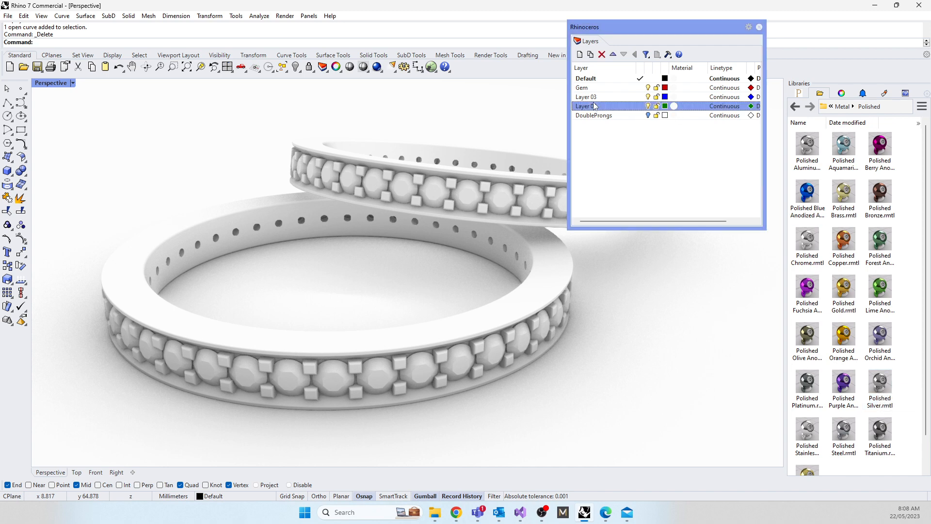
click(648, 105)
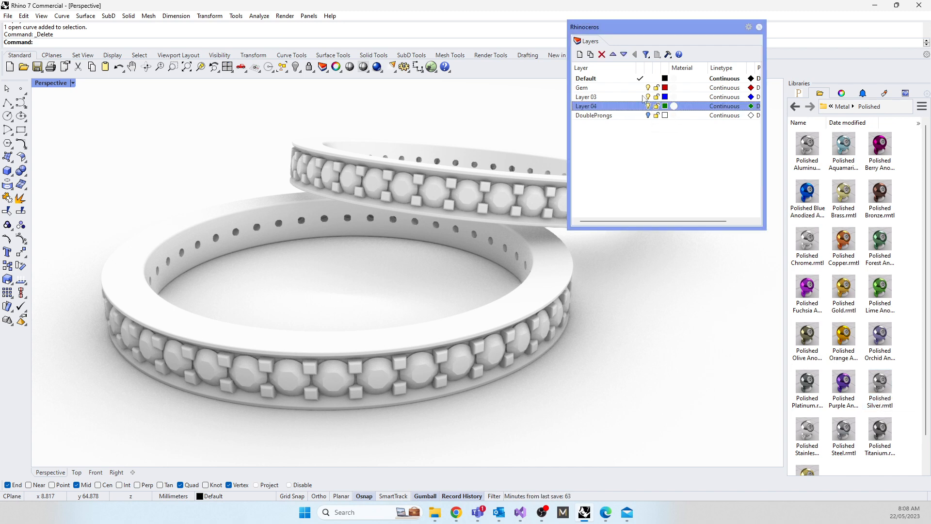
click(648, 97)
click(648, 96)
click(594, 97)
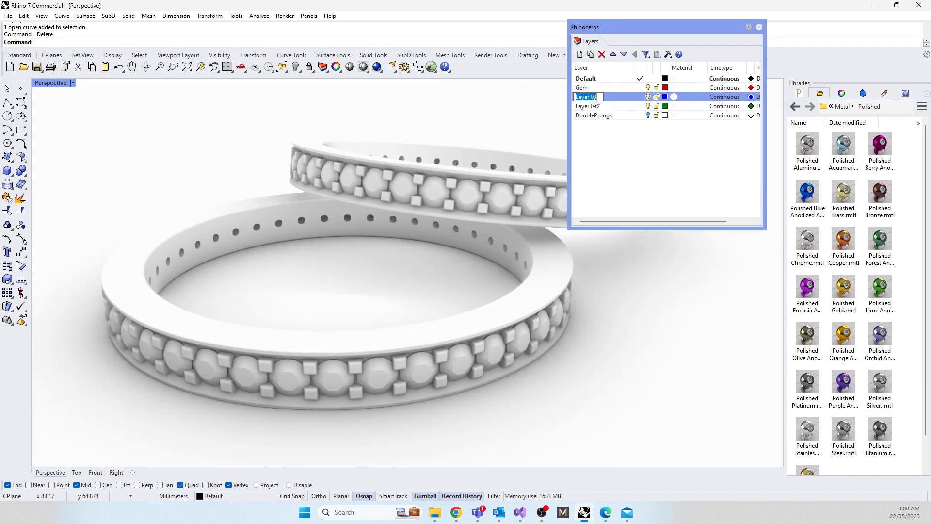
text(Ring)
key(Return)
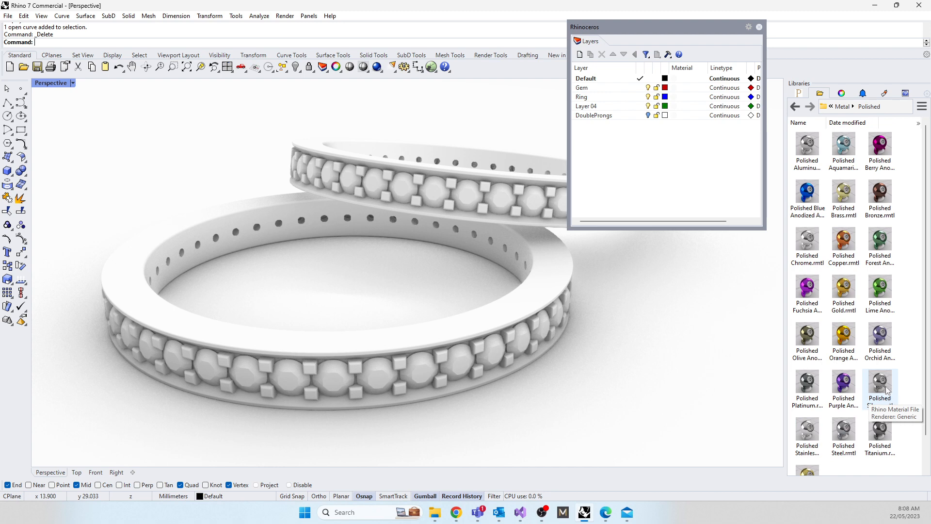
drag(875, 380, 583, 98)
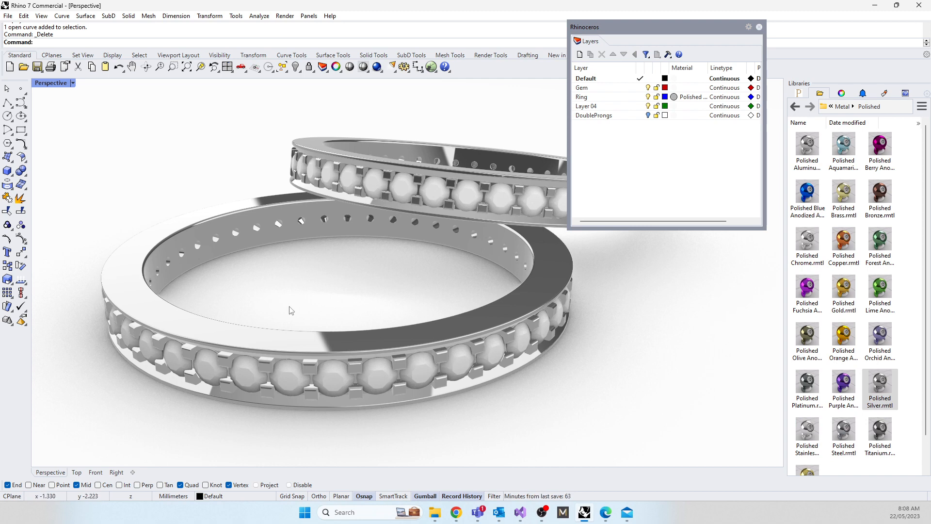
click(669, 194)
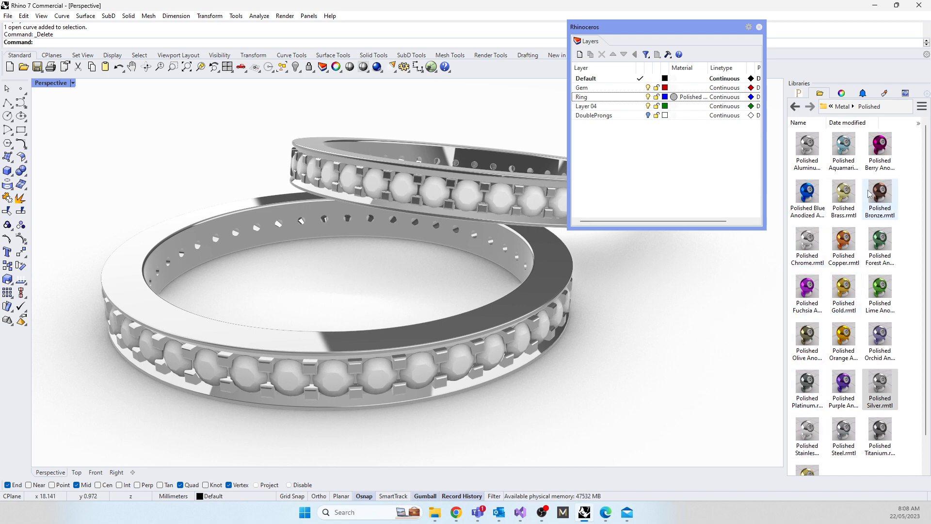
Step: Apply the Satin Titanium material from the satin metals library to the curved backdrop surface
click(883, 190)
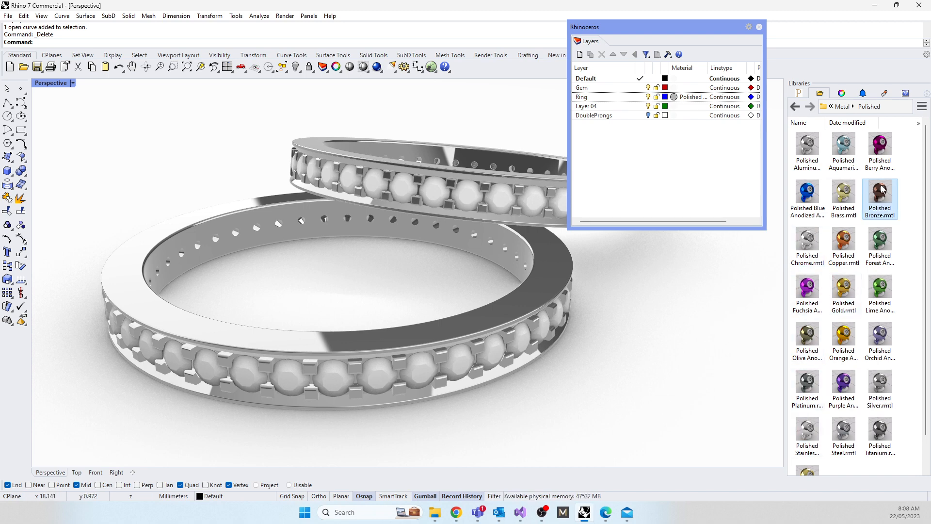
click(843, 108)
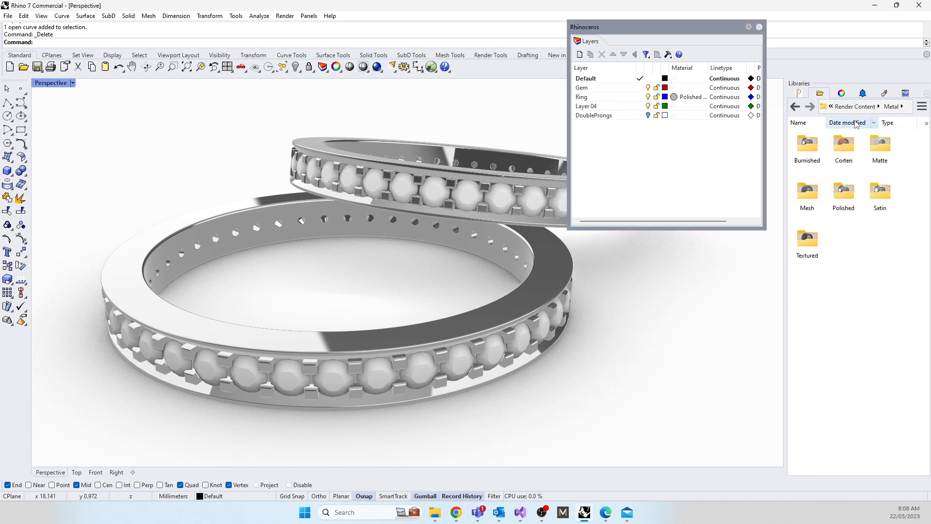
double_click(889, 188)
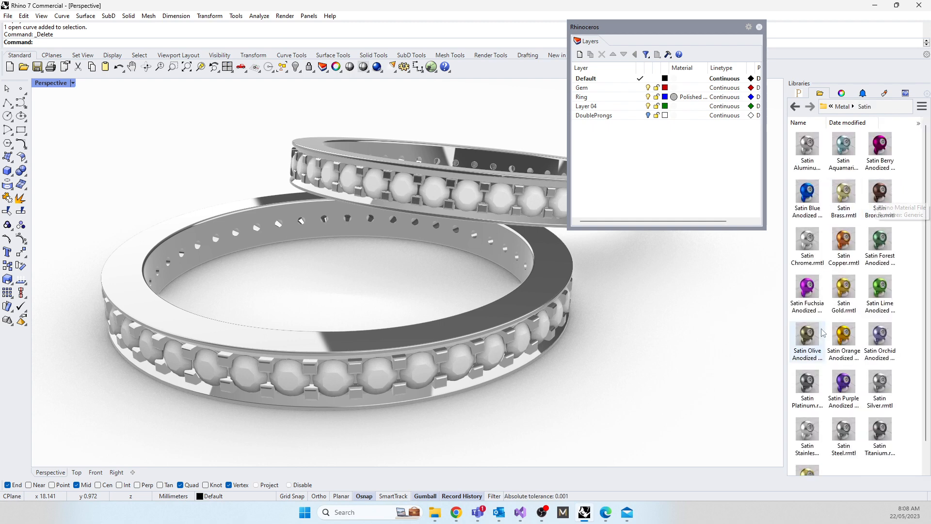
drag(872, 427, 700, 429)
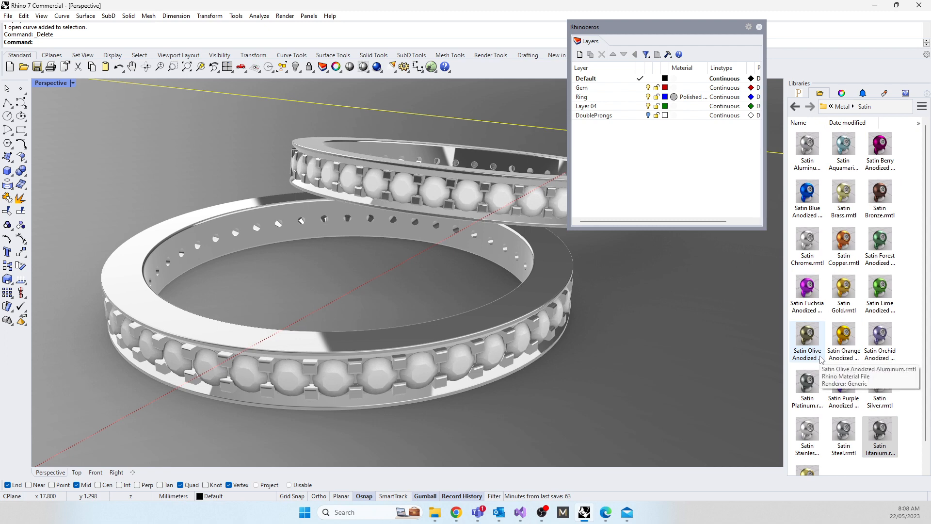
click(807, 431)
click(720, 125)
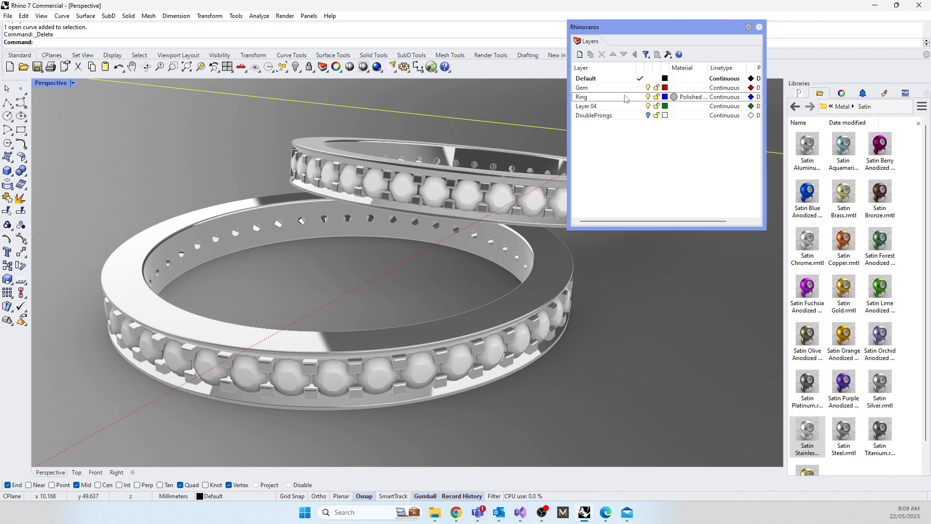
Step: Clear the backdrop selection with the SelNone command
right_click(600, 89)
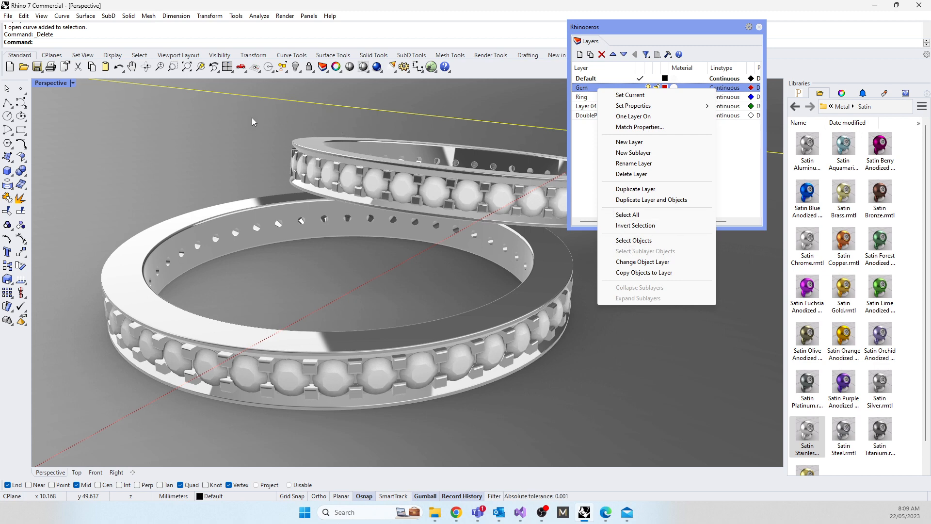
click(123, 44)
text(Sel)
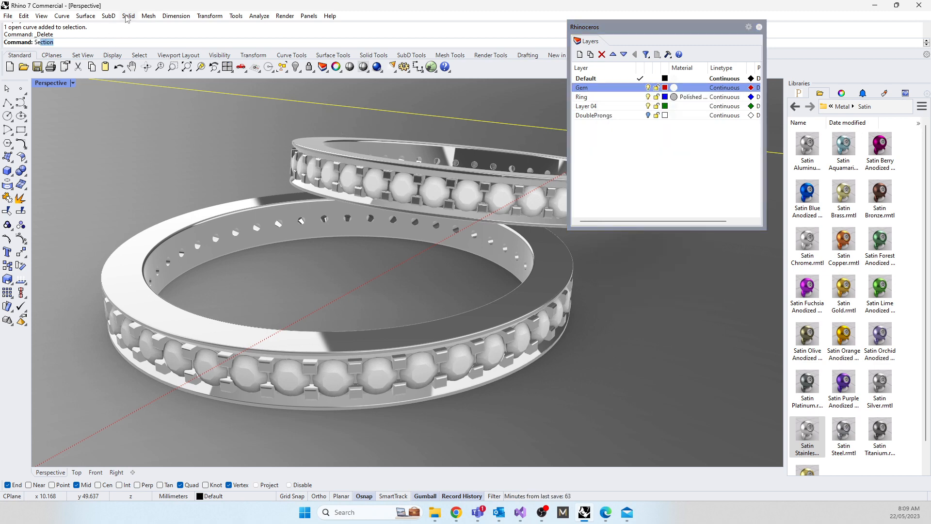
text(None)
key(Return)
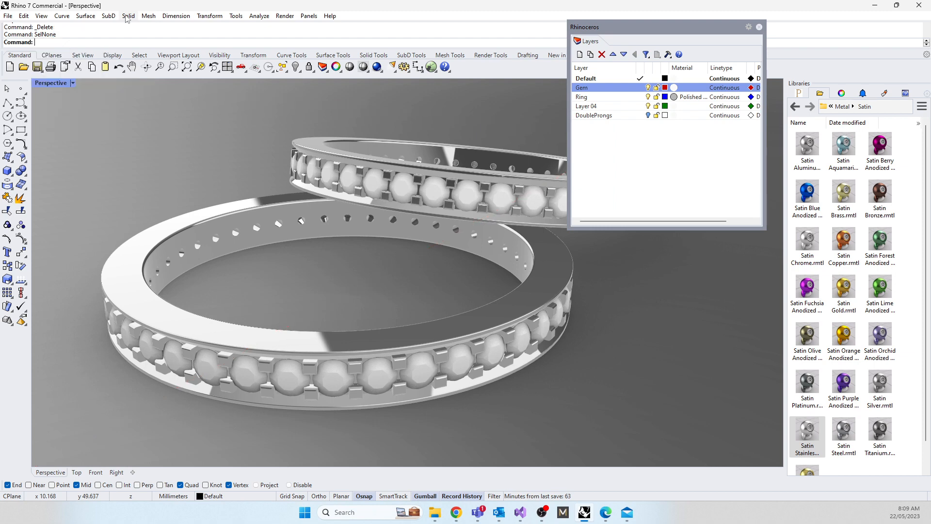
Step: Select all objects on the Gem layer and assign them a new Gem-type material with the Diamond setting
right_click(601, 90)
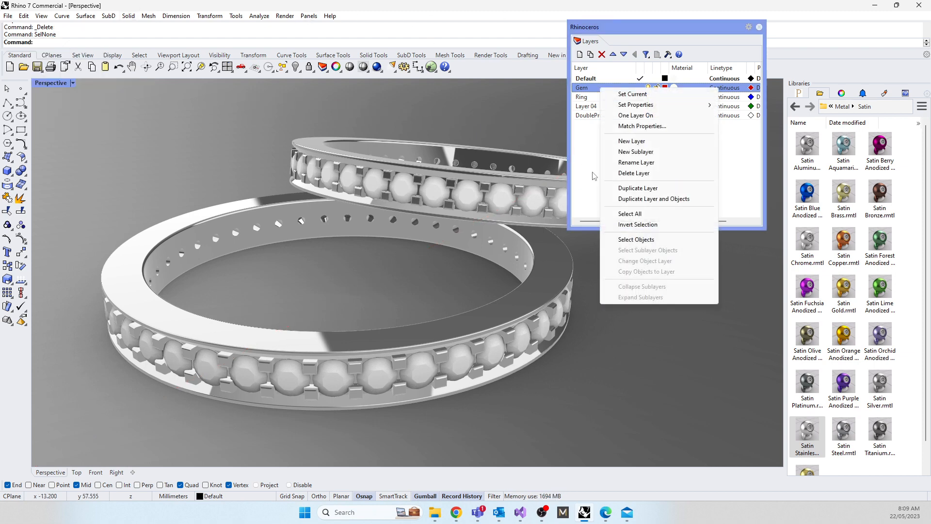
click(648, 239)
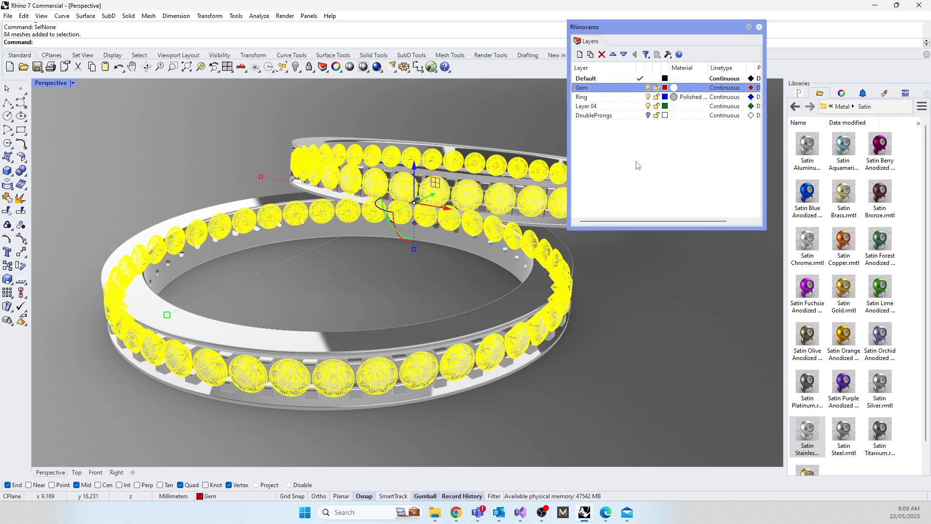
click(841, 92)
click(816, 109)
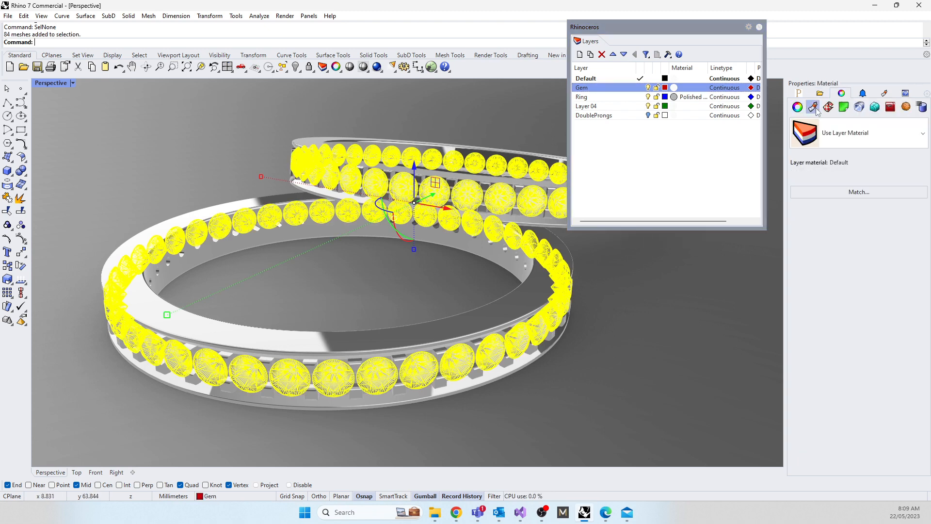
click(851, 134)
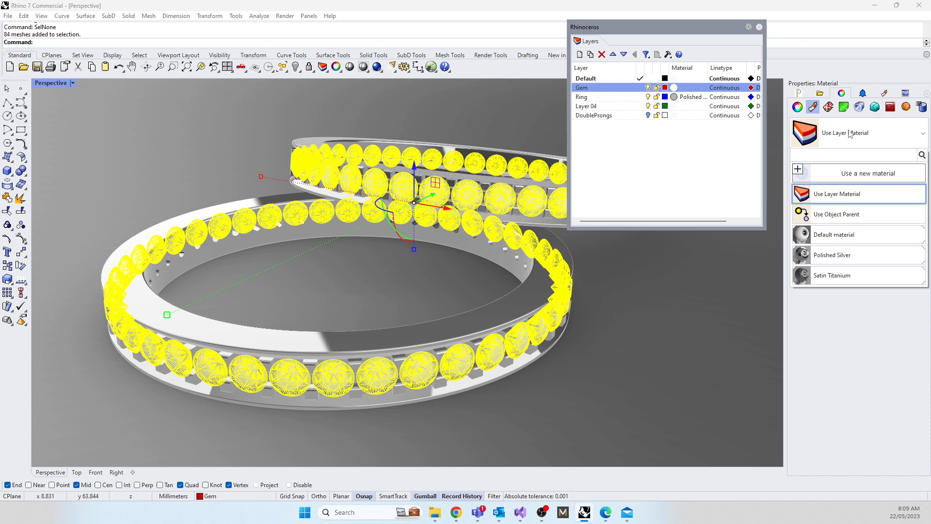
click(841, 176)
click(805, 233)
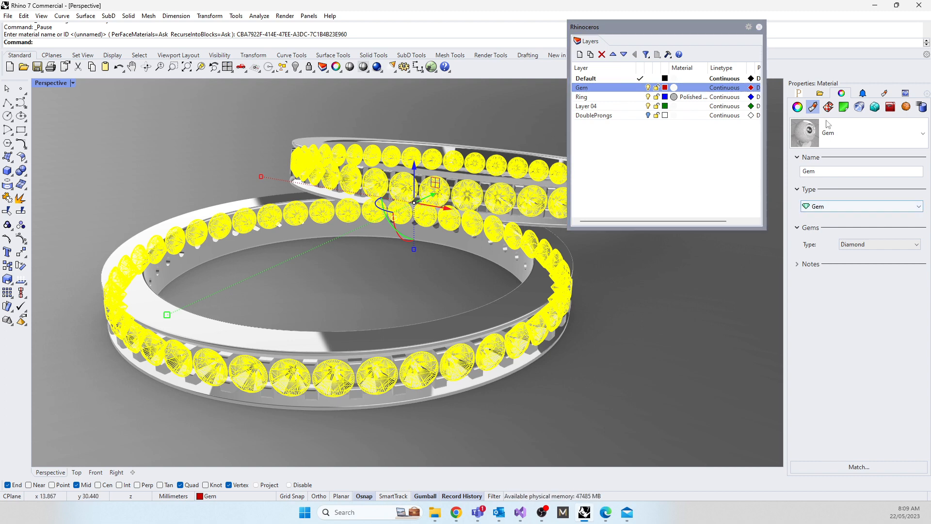
Step: Deselect the gems and set the Perspective viewport to Raytraced display mode
click(694, 153)
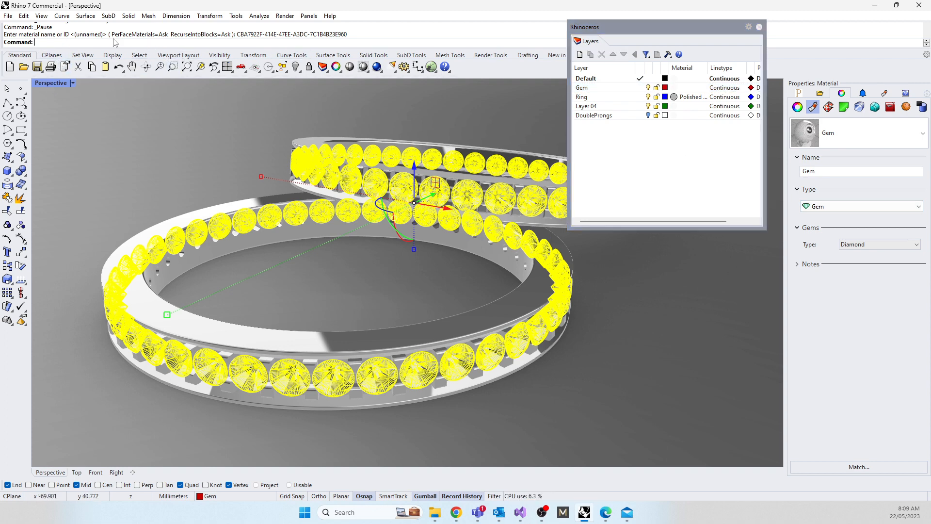
text(SelNone)
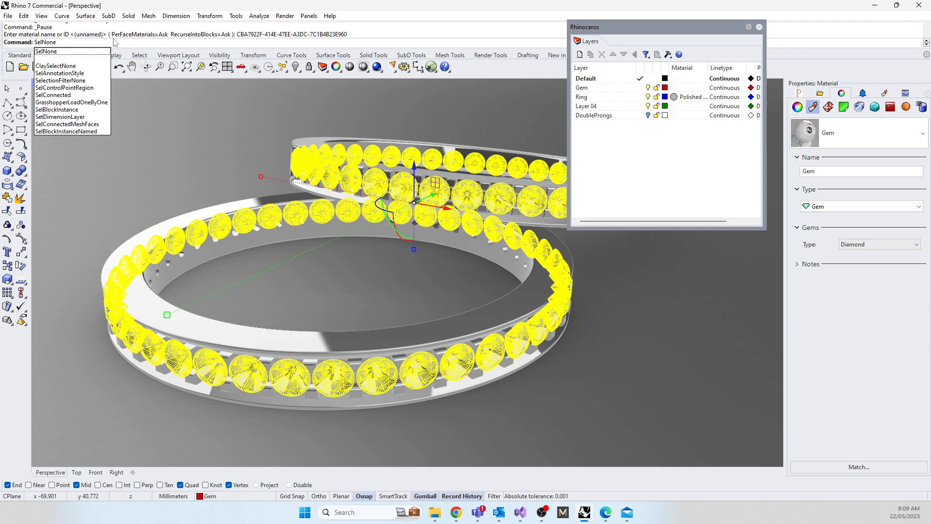
key(Return)
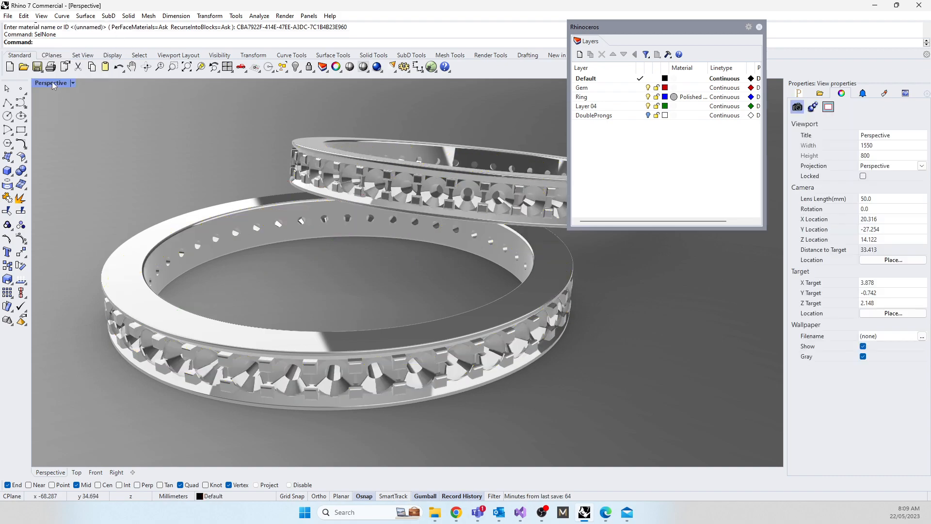
click(53, 83)
click(102, 202)
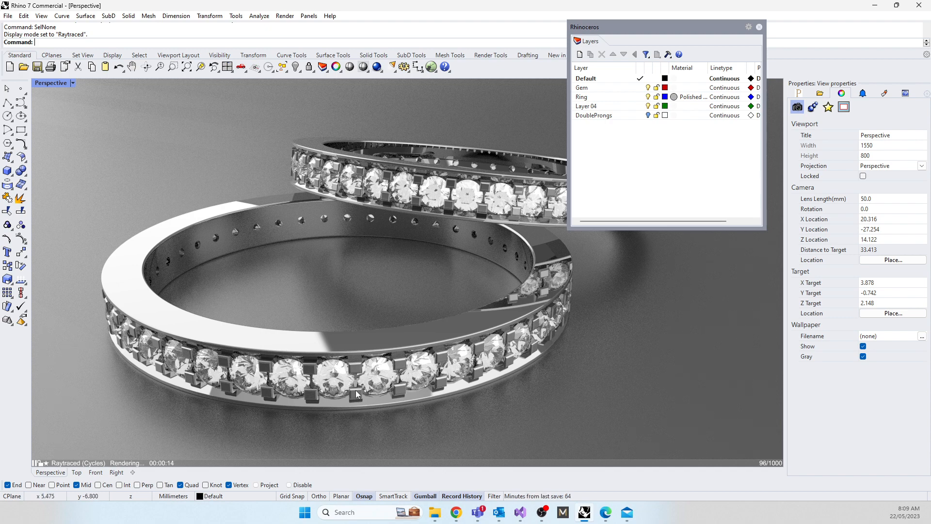
Step: Apply the Satin Aquamarine anodized material from the satin metals library to the backdrop
click(682, 187)
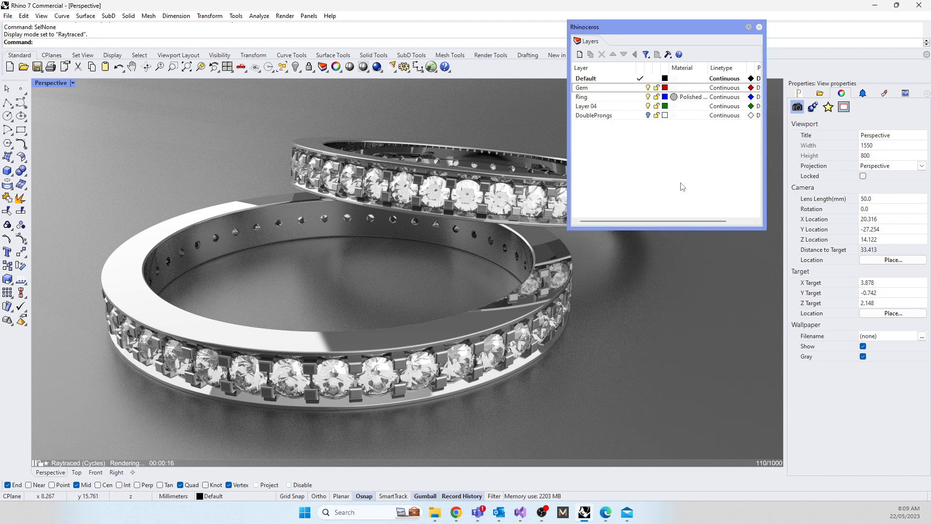
click(819, 92)
drag(827, 170, 725, 325)
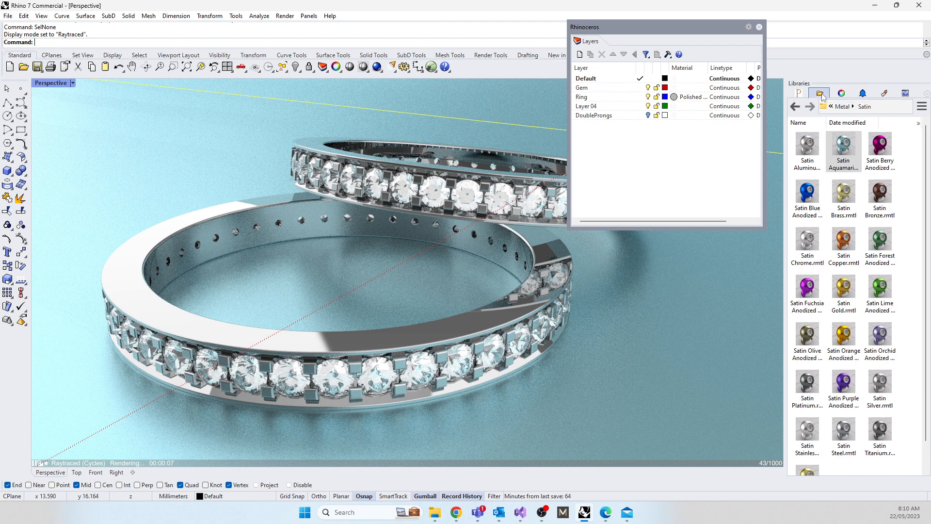
Step: Apply the Black Opaque Plastic material from the Plastic library folder to the backdrop and clear the selection
click(843, 111)
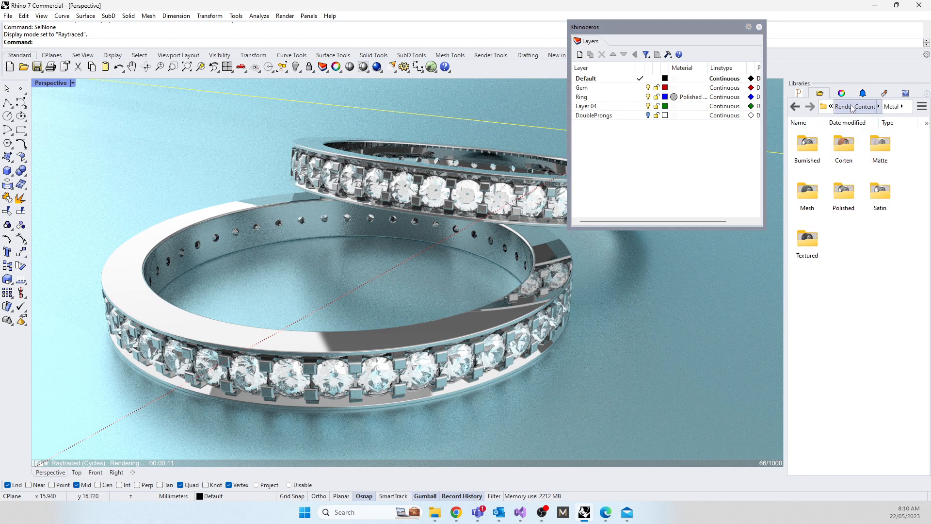
click(851, 106)
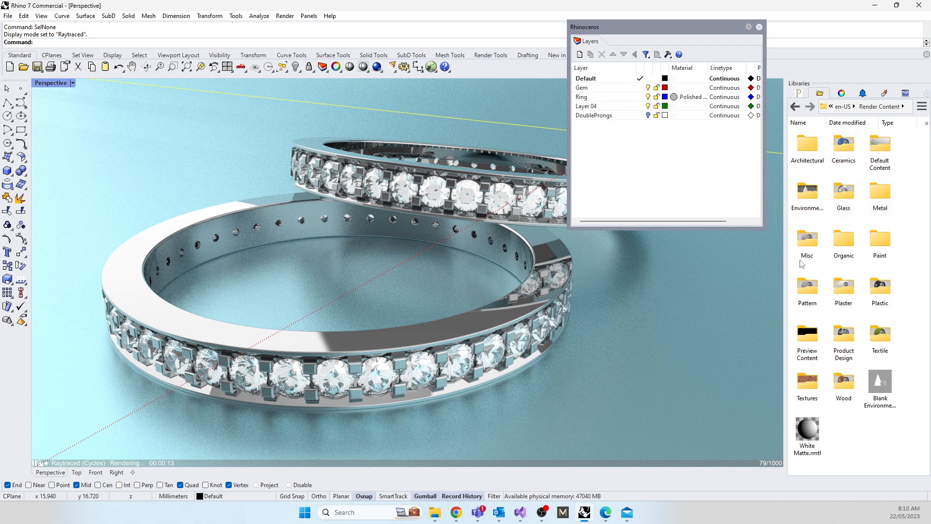
double_click(882, 289)
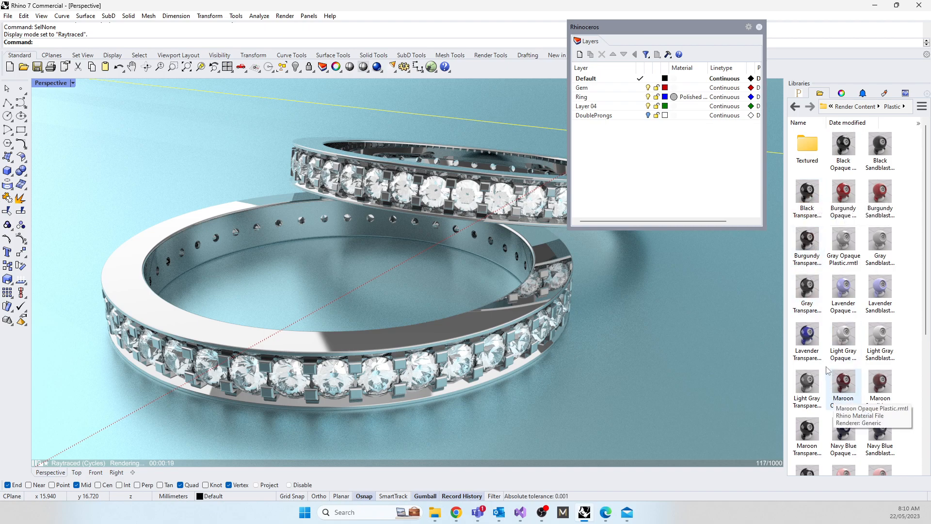
drag(848, 153, 755, 299)
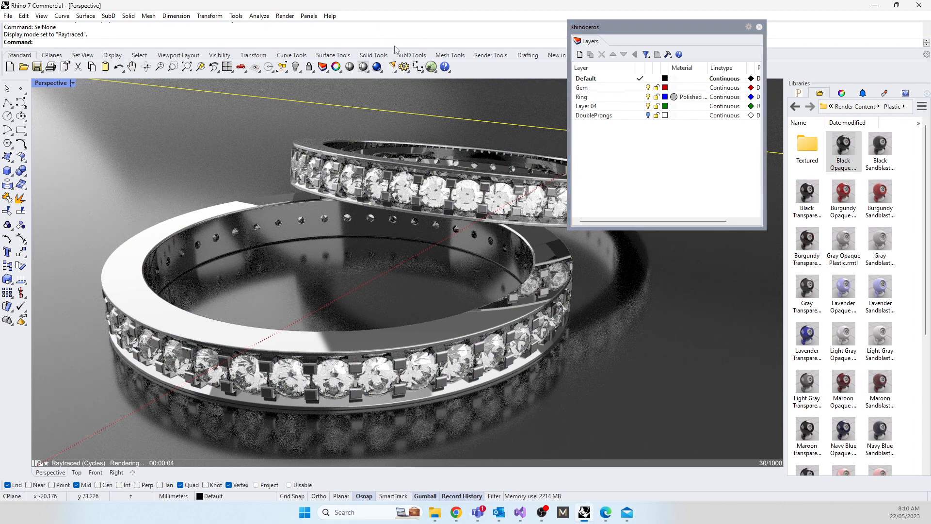
text(SelNone)
key(Return)
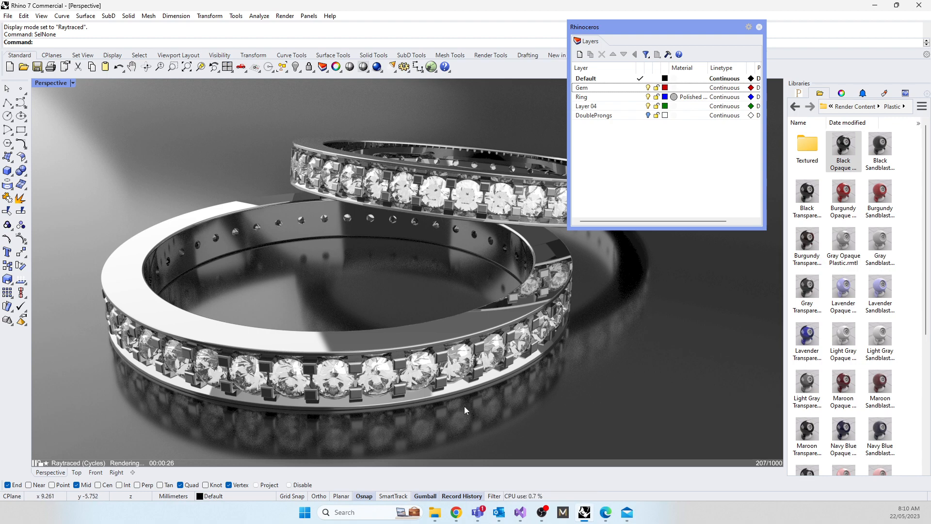
click(541, 512)
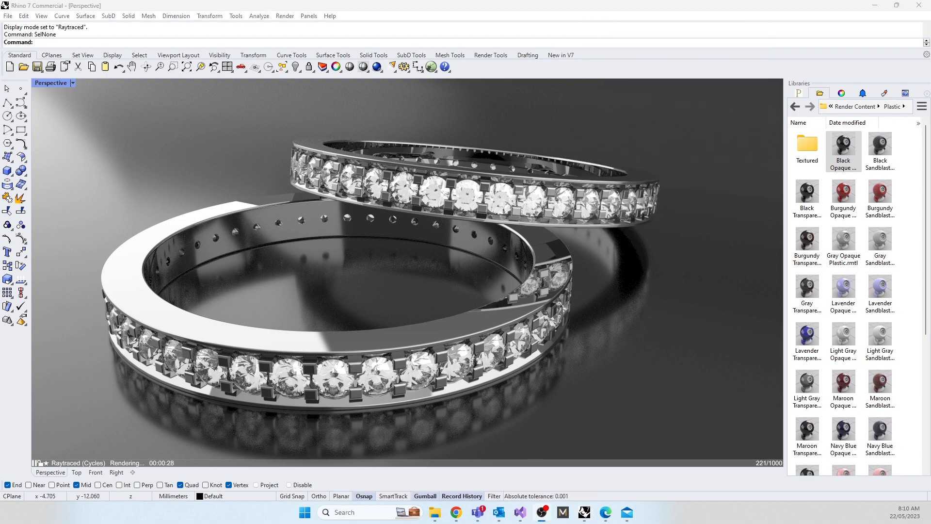